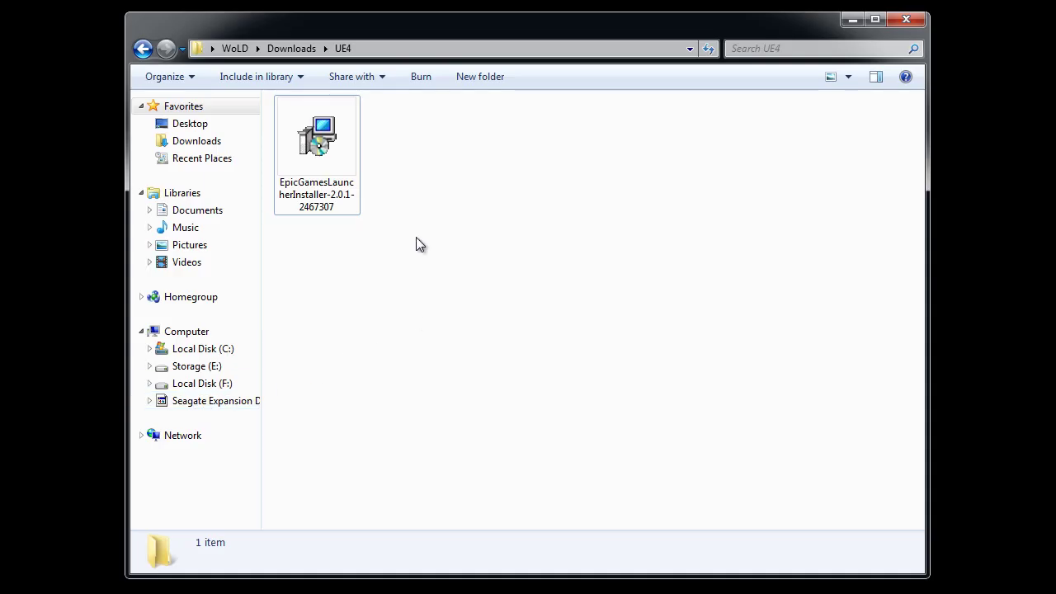
Start the Epic Games Launcher from its desktop shortcut.
left_click(349, 162)
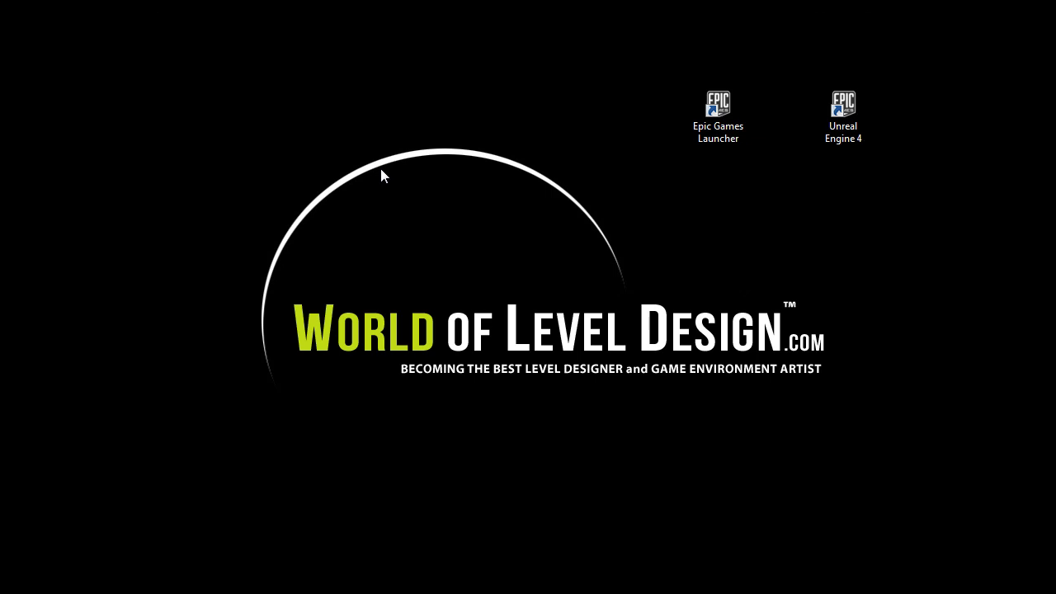
left_click_drag(648, 10, 888, 171)
left_click(925, 128)
left_click(854, 106)
left_click(719, 113)
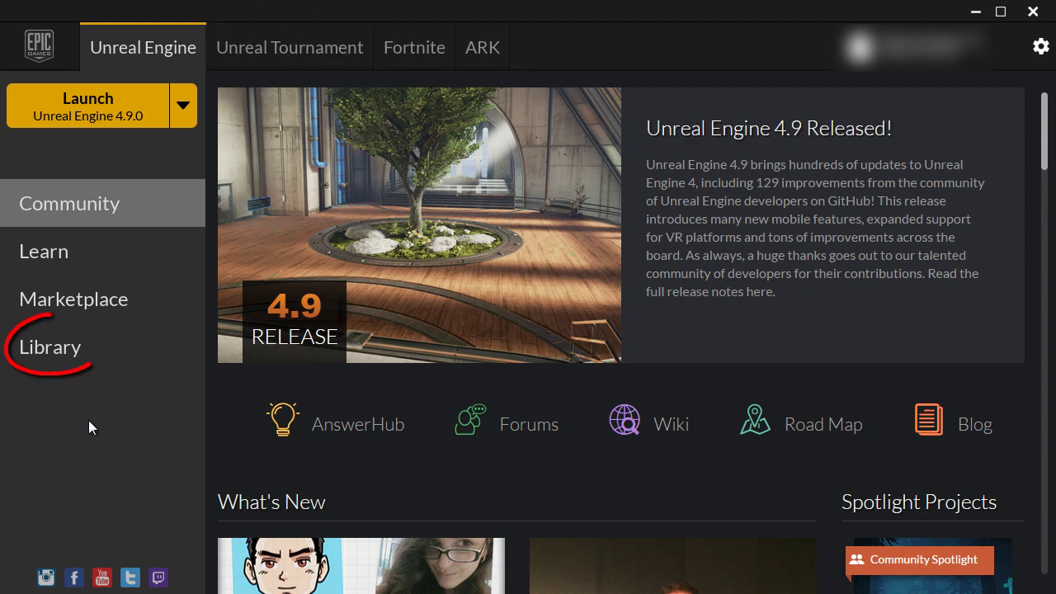
In the Unreal Engine library, add an engine version slot, choose 4.6.1 and review the other versions offered for installation.
left_click(69, 352)
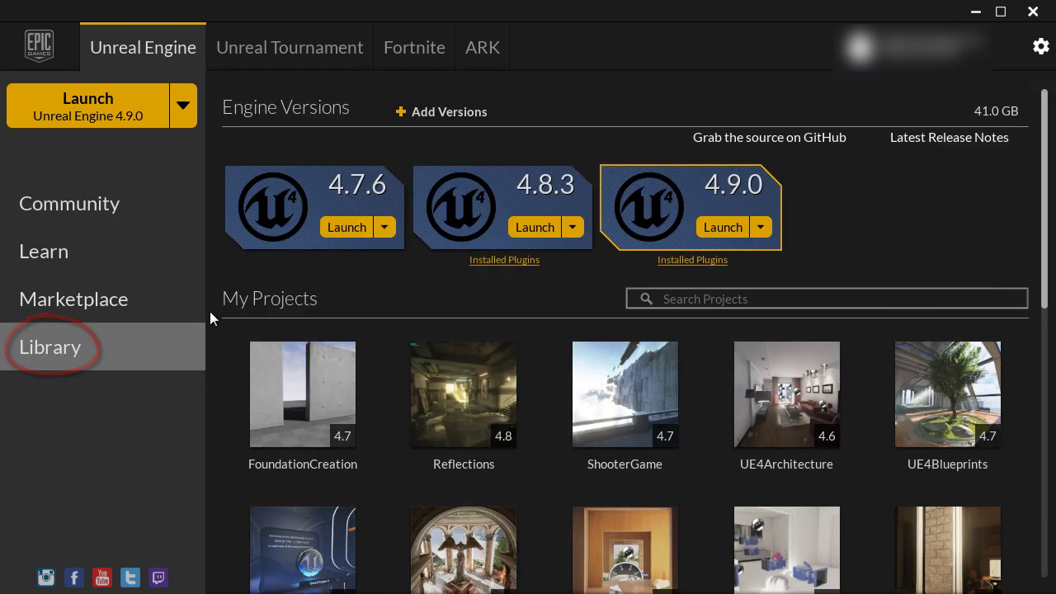
left_click(401, 116)
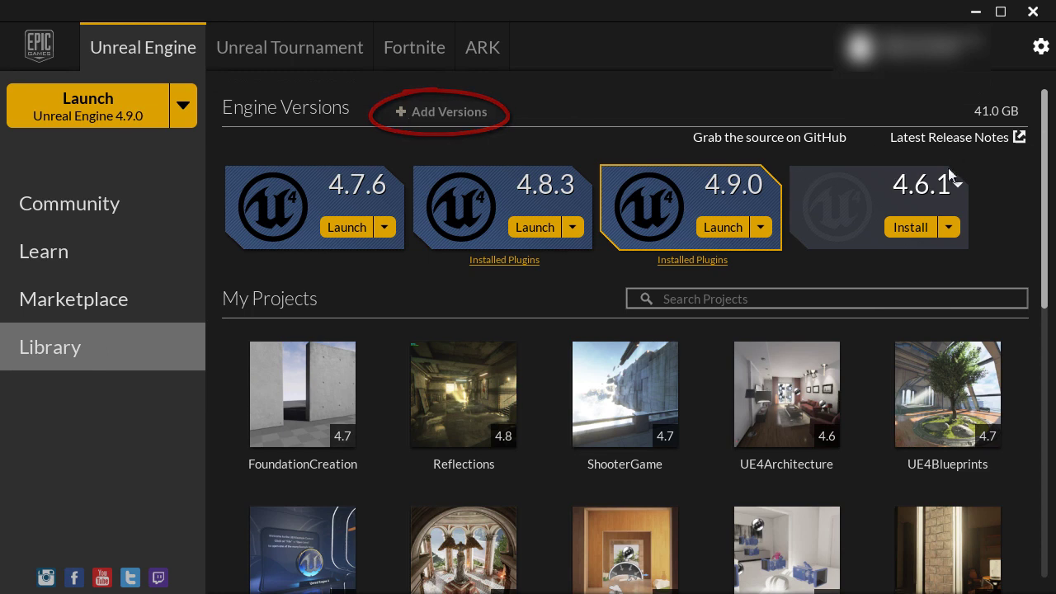
left_click(958, 186)
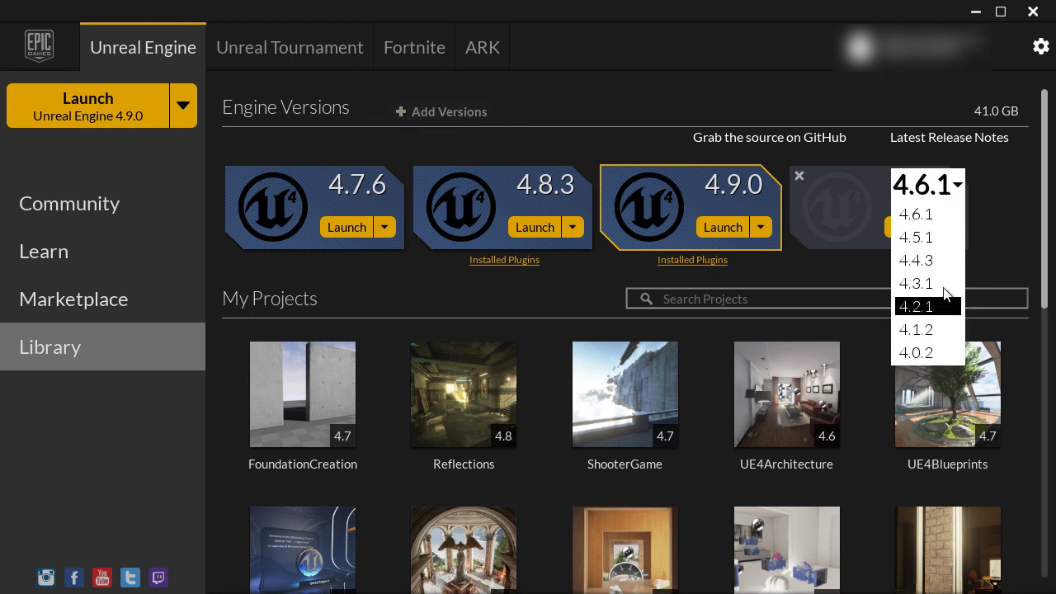
left_click(924, 214)
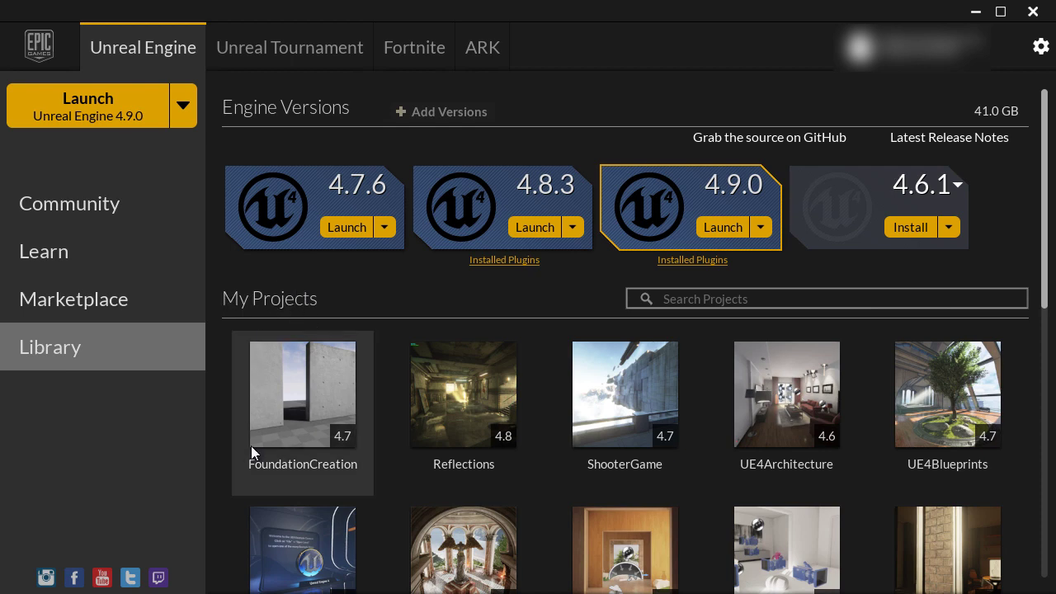
left_click(956, 186)
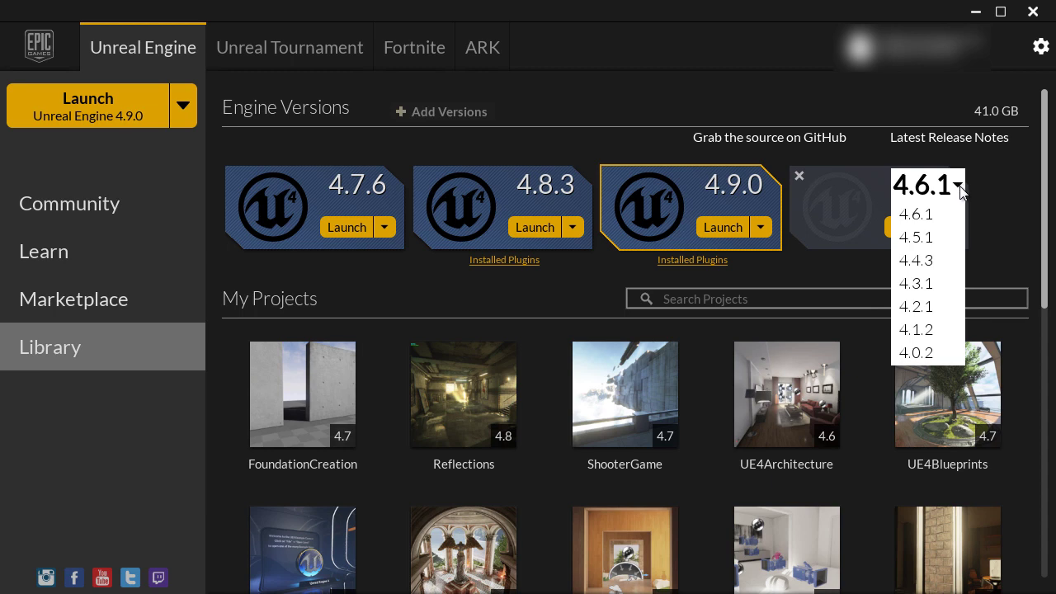
left_click(960, 187)
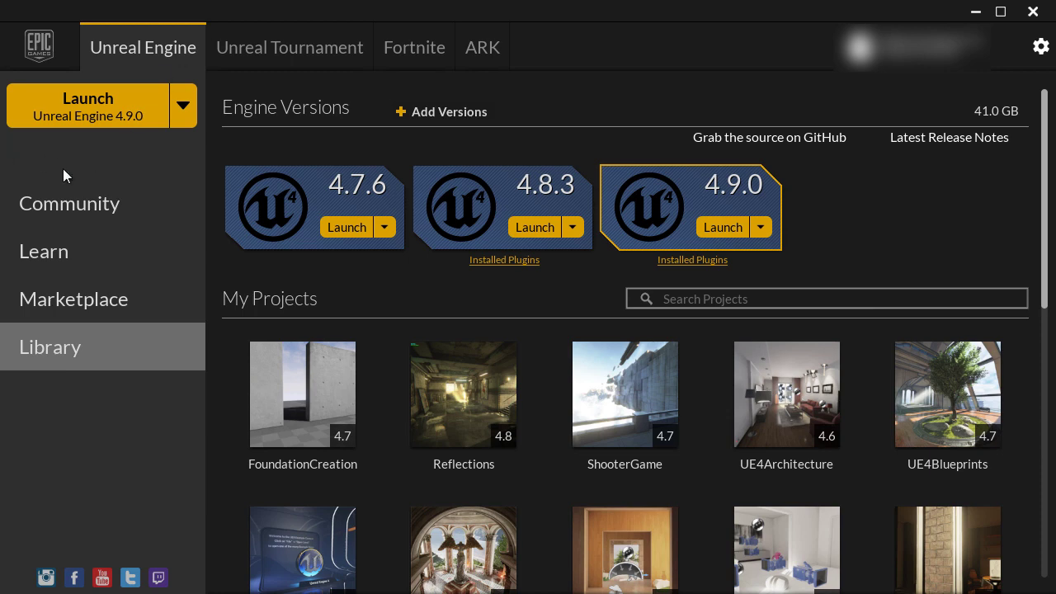
Launch Unreal Engine 4.9.0 from the Epic Games Launcher.
left_click(183, 105)
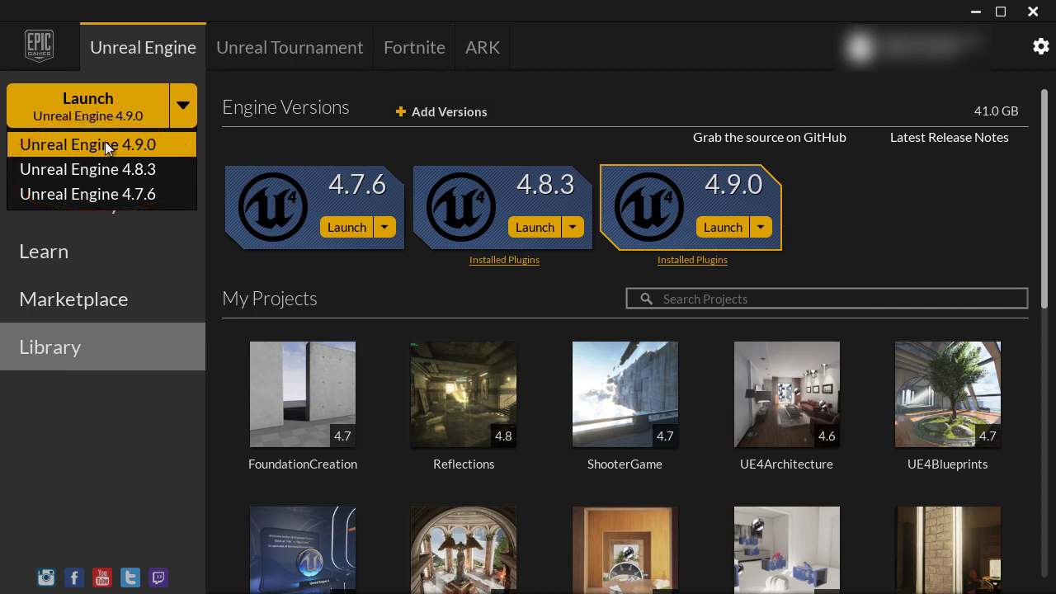
left_click(109, 104)
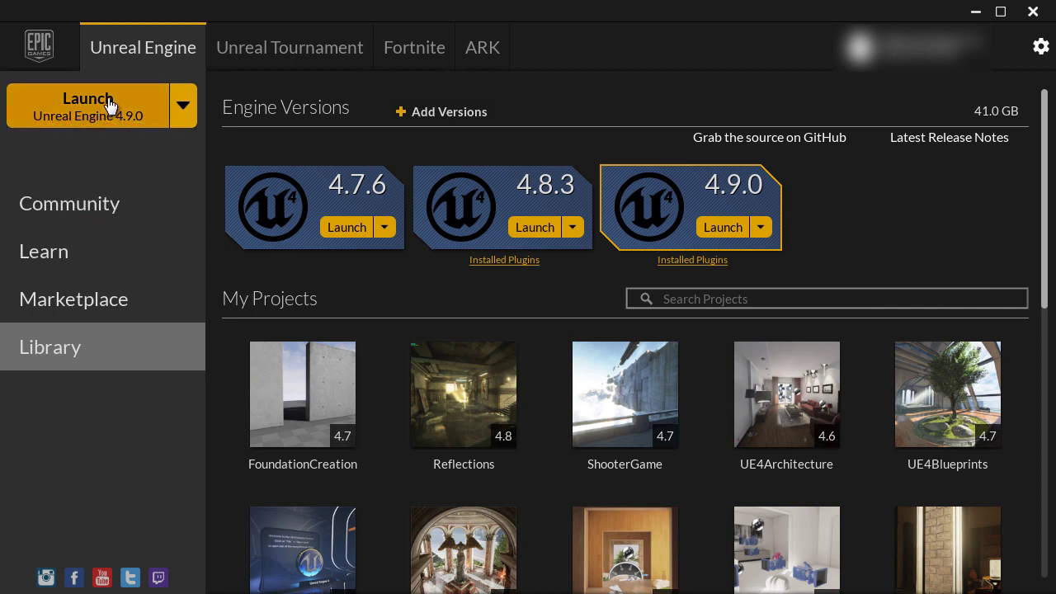
left_click(109, 104)
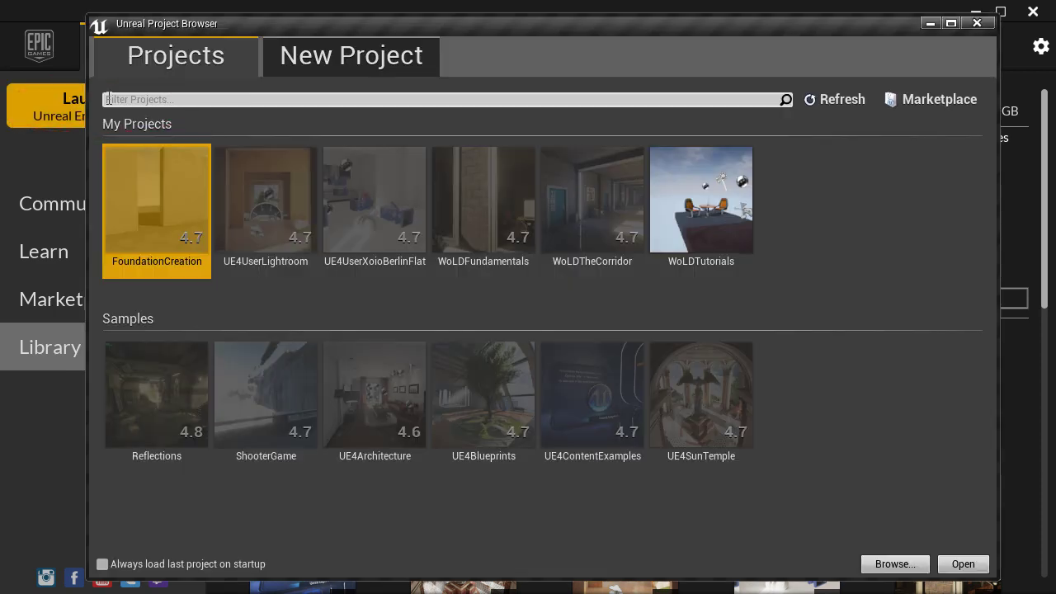
Start a new project, preview several Blueprint templates such as Flying, Puzzle and Side Scroller, and choose First Person.
left_click(351, 60)
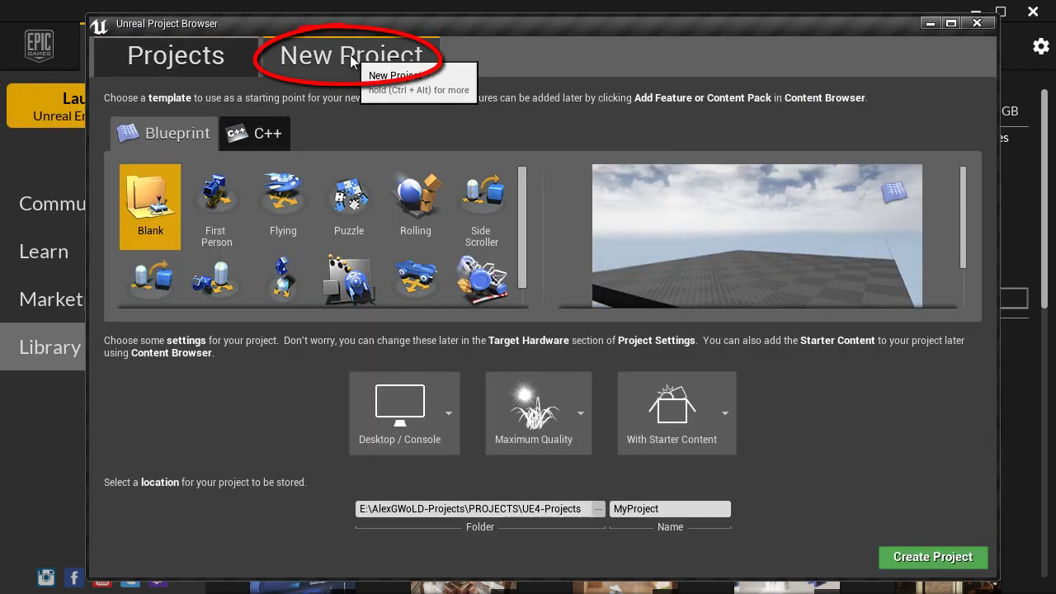
left_click(230, 208)
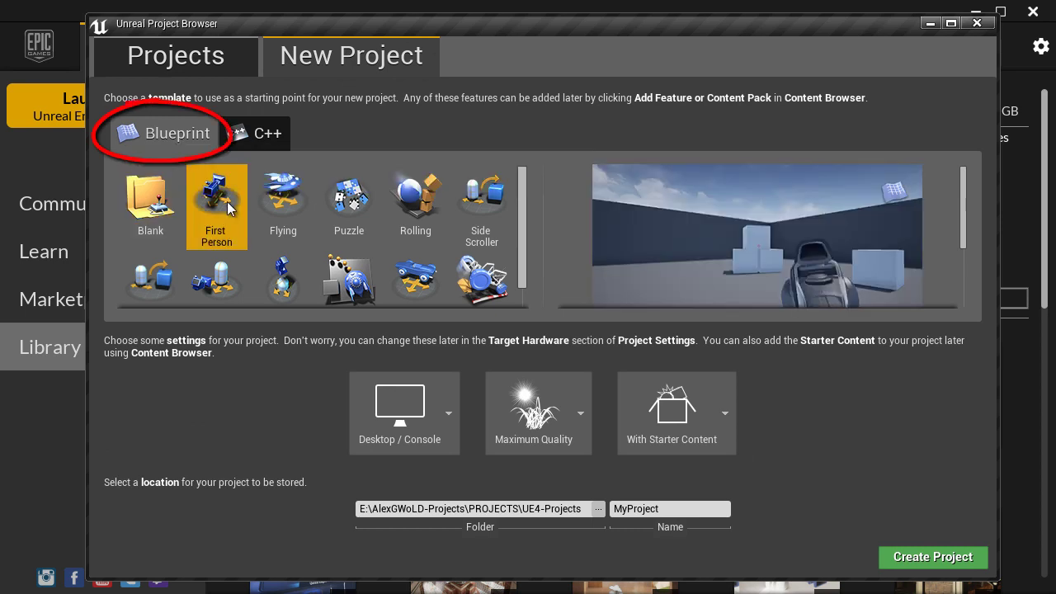
left_click(300, 206)
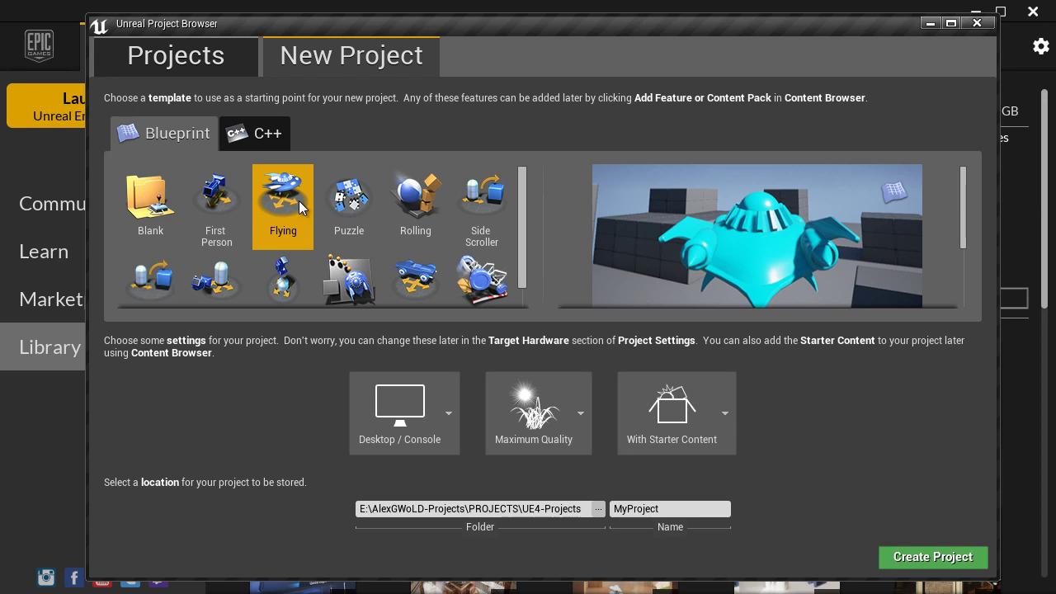
left_click(238, 207)
left_click(349, 206)
left_click(481, 206)
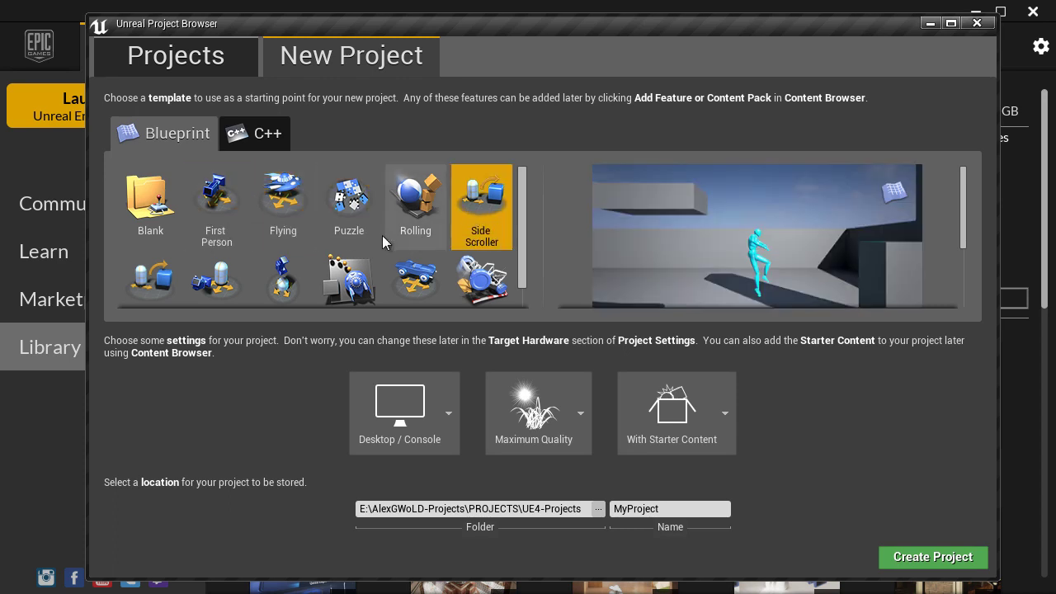
scroll(264, 272, "down", 1)
scroll(239, 248, "up", 1)
left_click(212, 227)
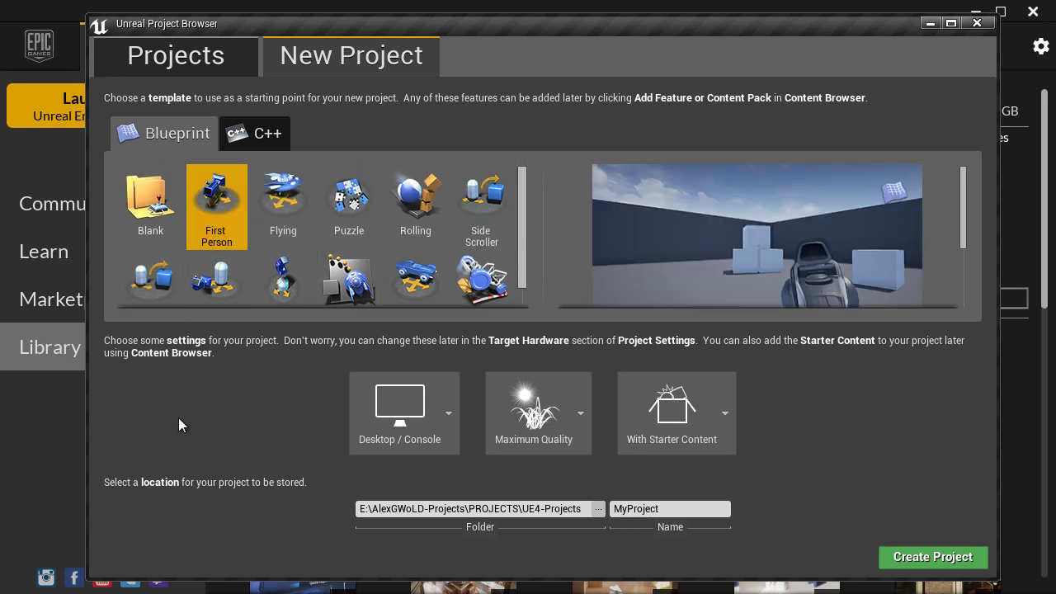
Set the new project's target hardware to Desktop / Console and its graphics level to Maximum Quality.
left_click(447, 413)
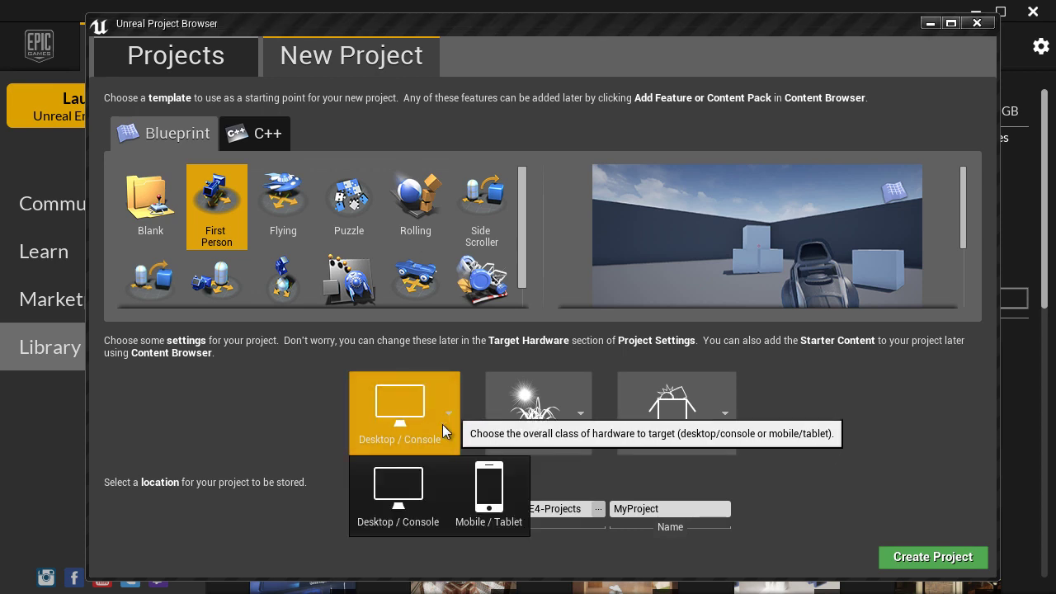
left_click(394, 495)
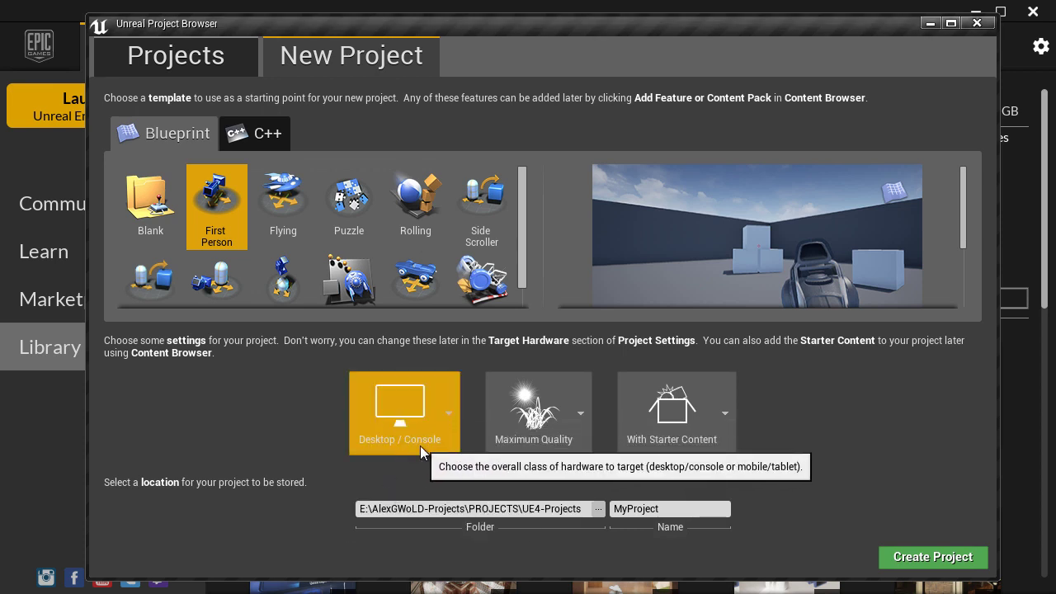
left_click(421, 435)
left_click(389, 513)
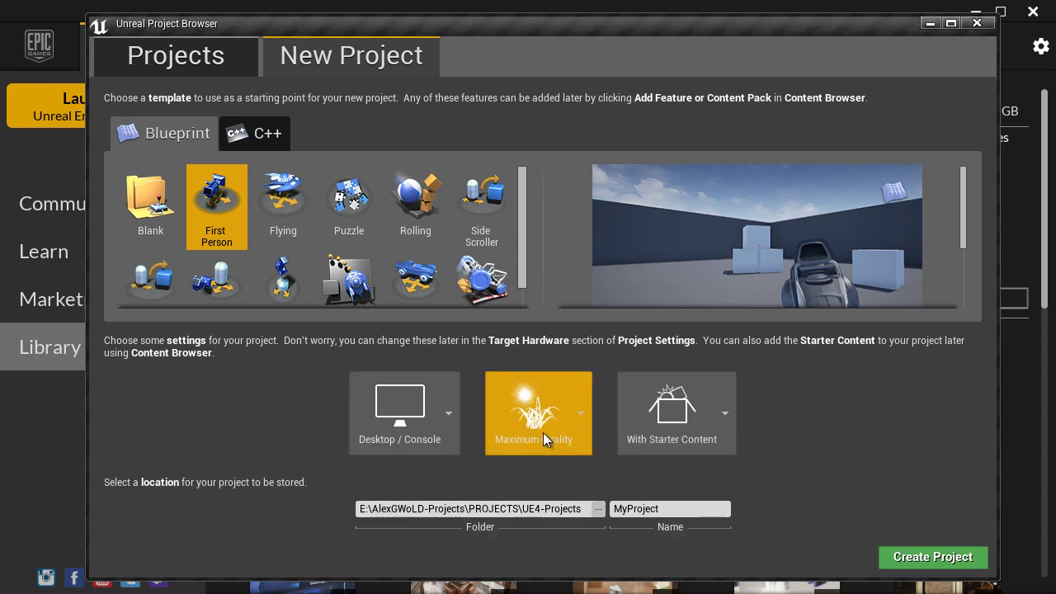
left_click(577, 415)
left_click(546, 488)
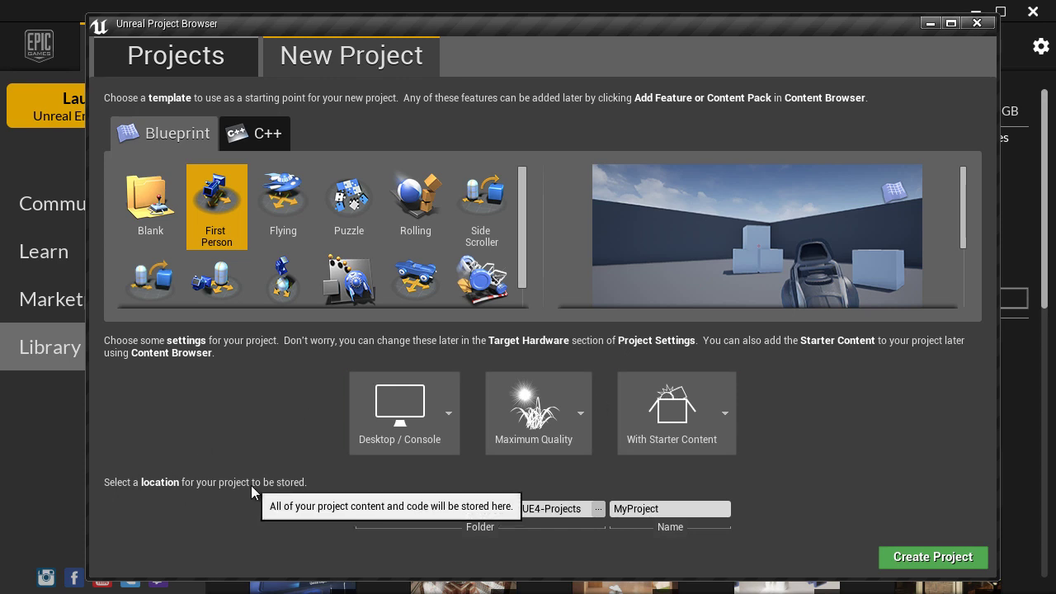
Check the new project's storage folder and select its name for editing.
left_click(497, 508)
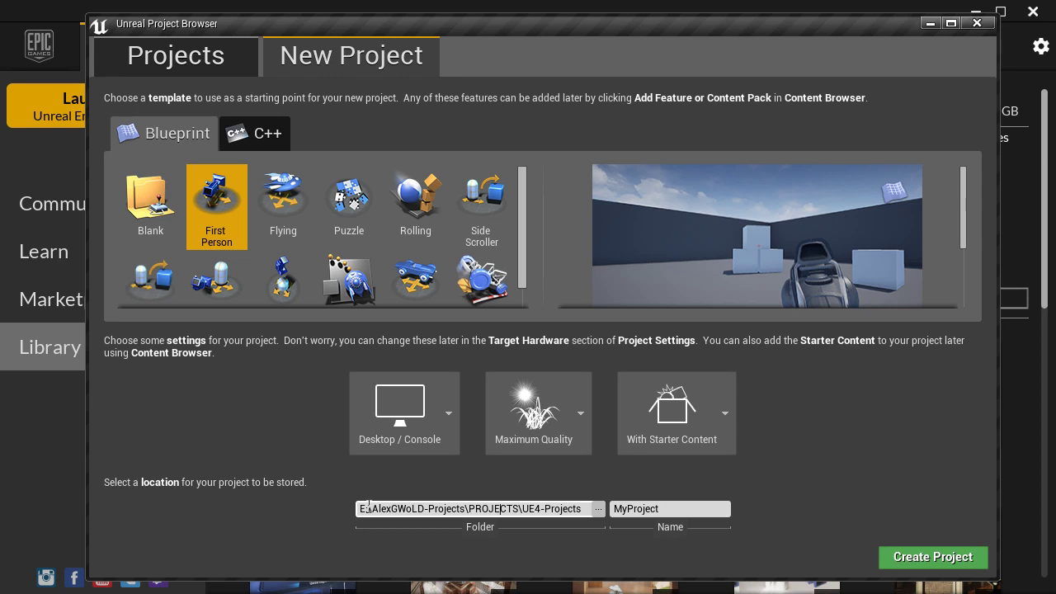
left_click(419, 510)
left_click(665, 508)
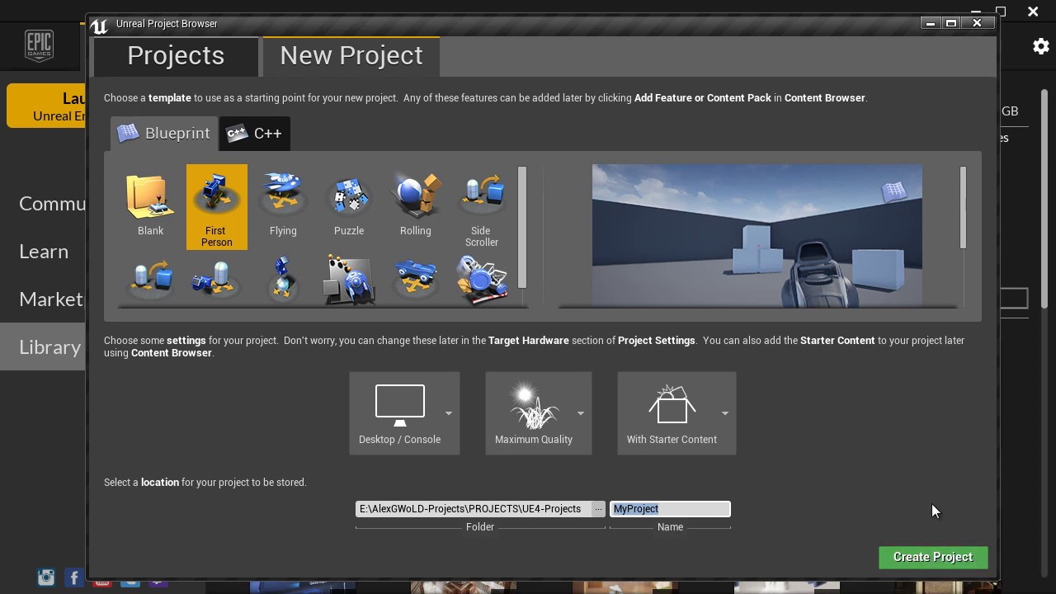
Switch to the Epic Games Launcher and open the existing WoLDTutorials project from the library.
key("alt+Tab")
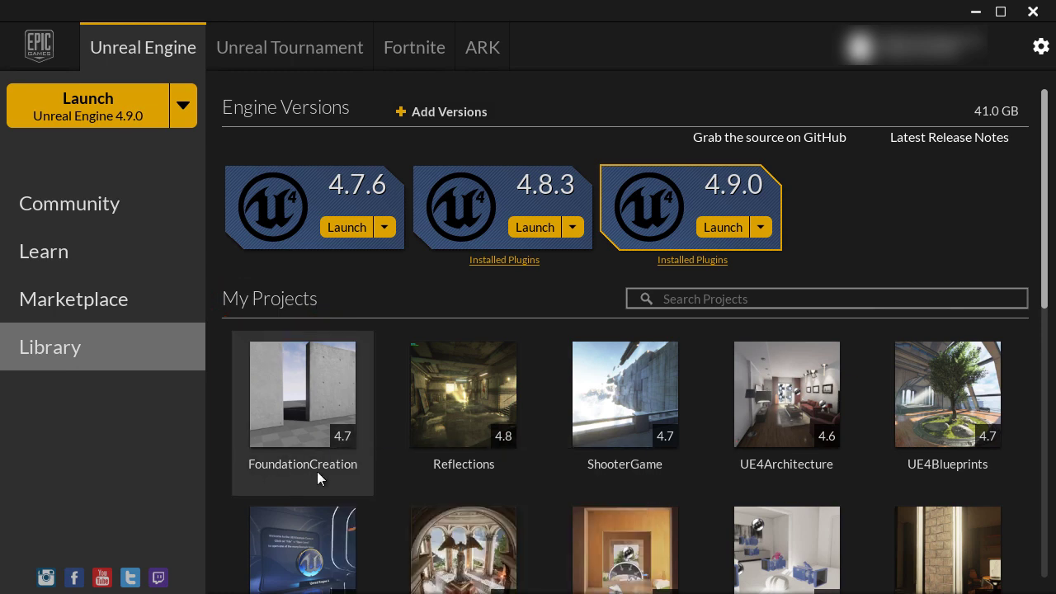
scroll(308, 471, "down", 3)
scroll(533, 457, "down", 1)
right_click(487, 532)
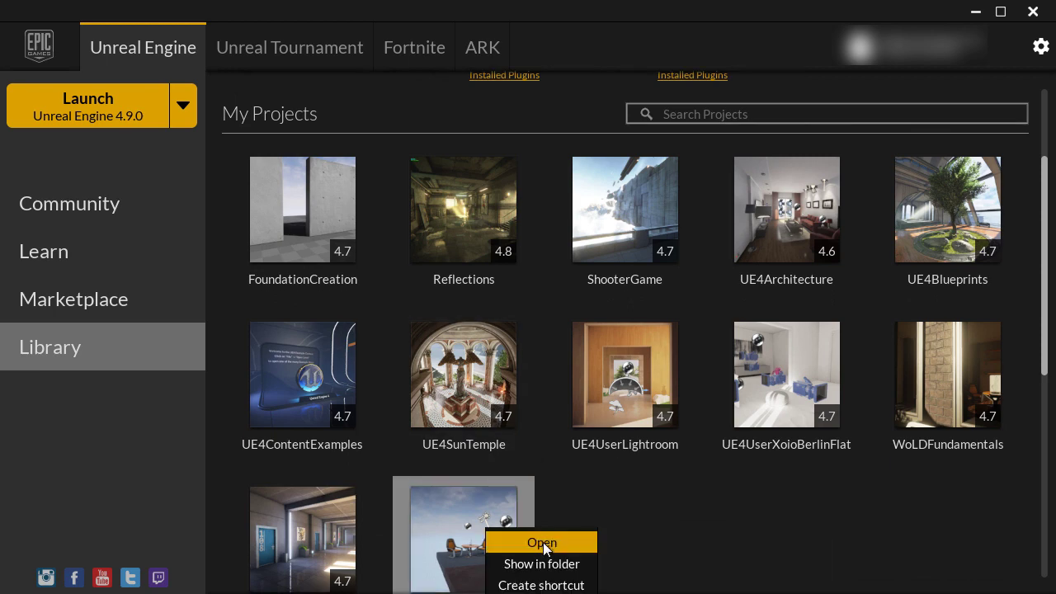
left_click(543, 542)
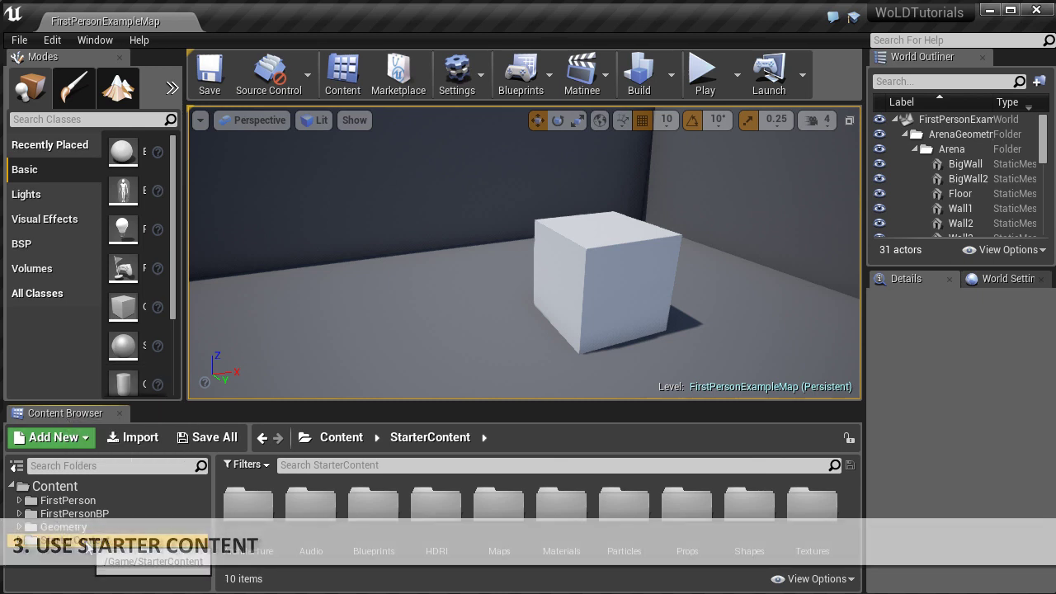
Examine the StarterContent subfolders in the project, including Architecture, Audio, Blueprints, HDRI, Materials and Shapes.
double_click(86, 541)
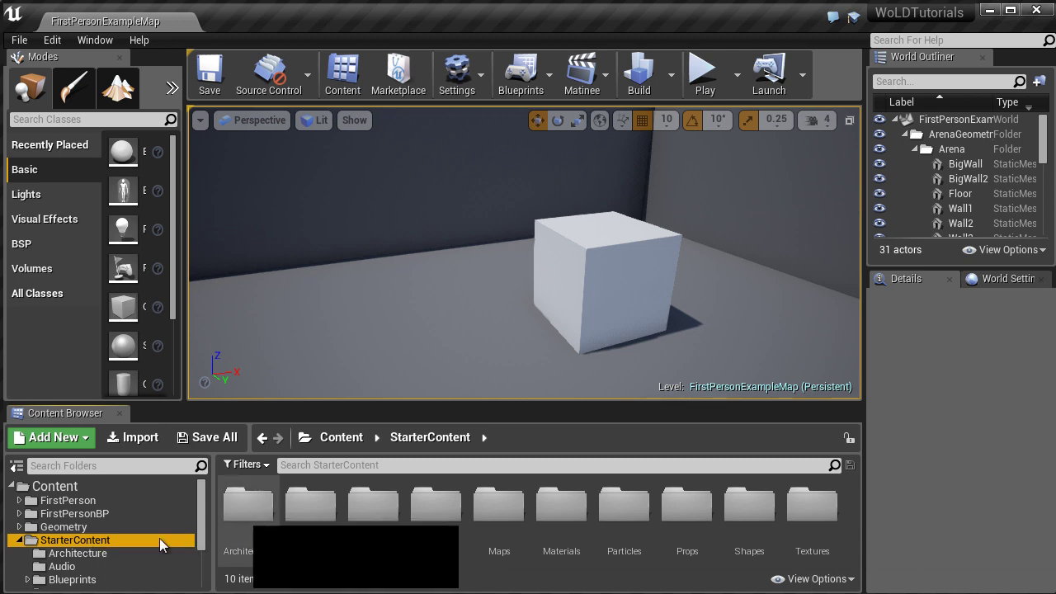
left_click(97, 554)
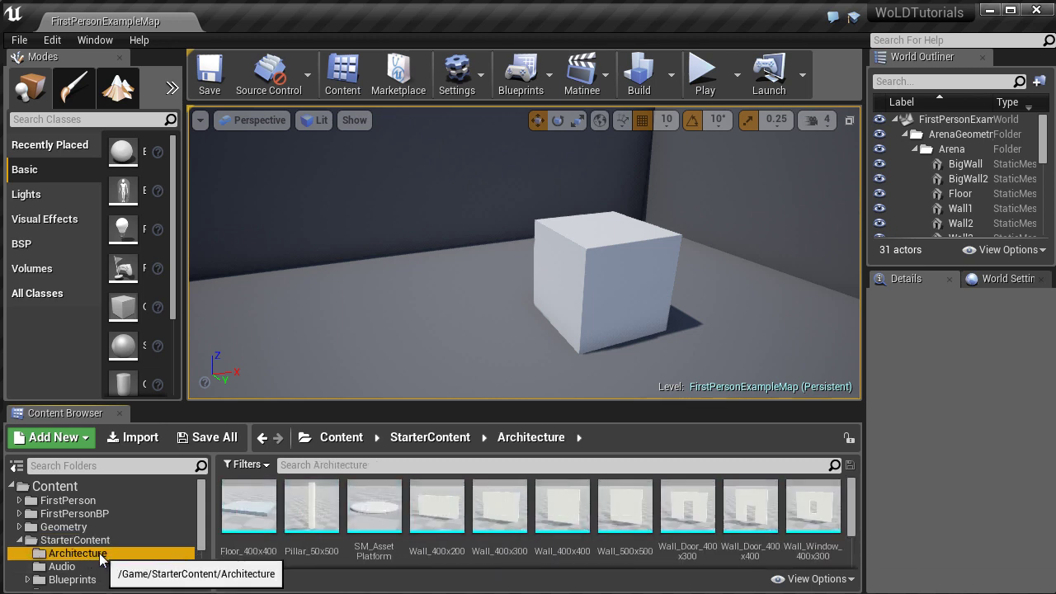
left_click(82, 567)
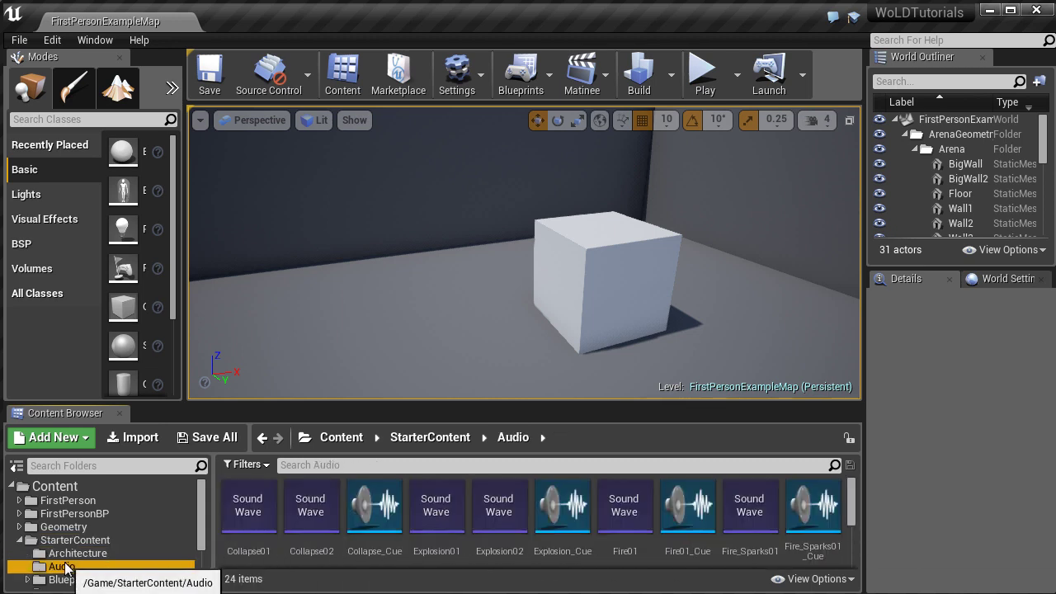
scroll(95, 550, "down", 2)
left_click(100, 525)
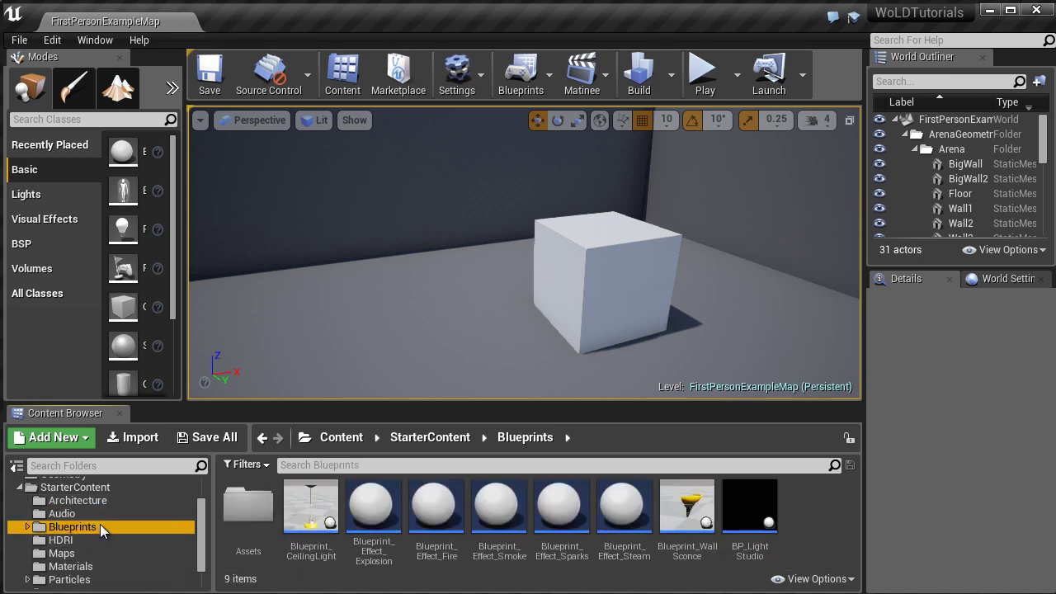
left_click(79, 540)
left_click(79, 566)
scroll(79, 571, "down", 2)
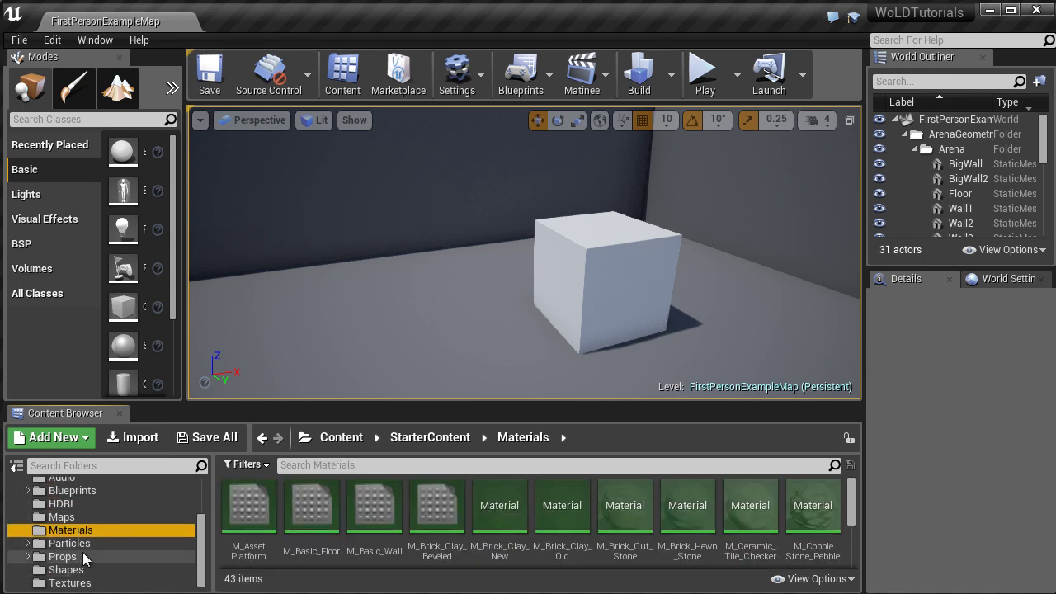
left_click(73, 571)
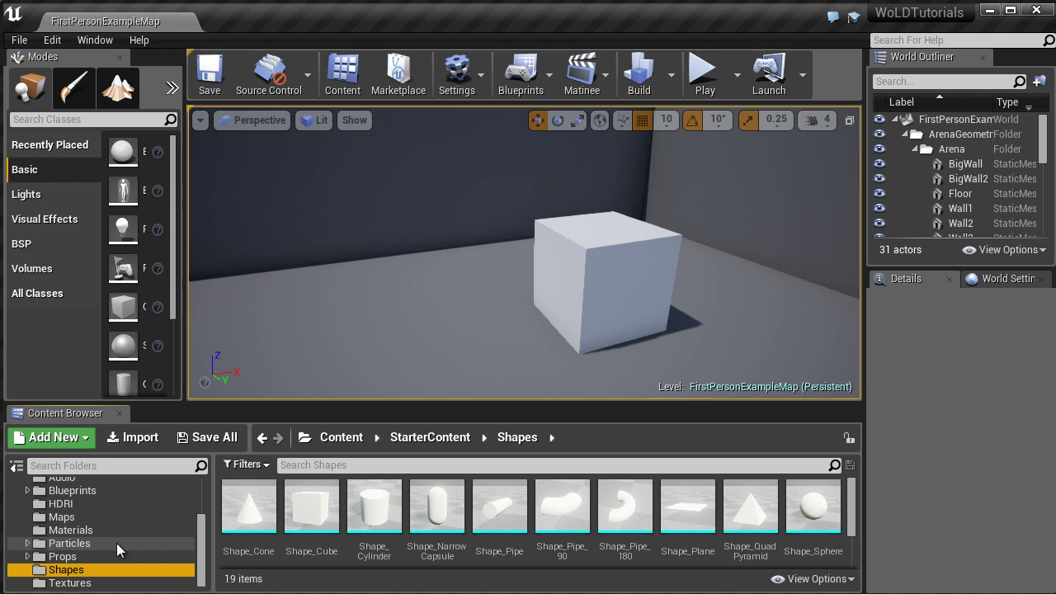
left_click(71, 508)
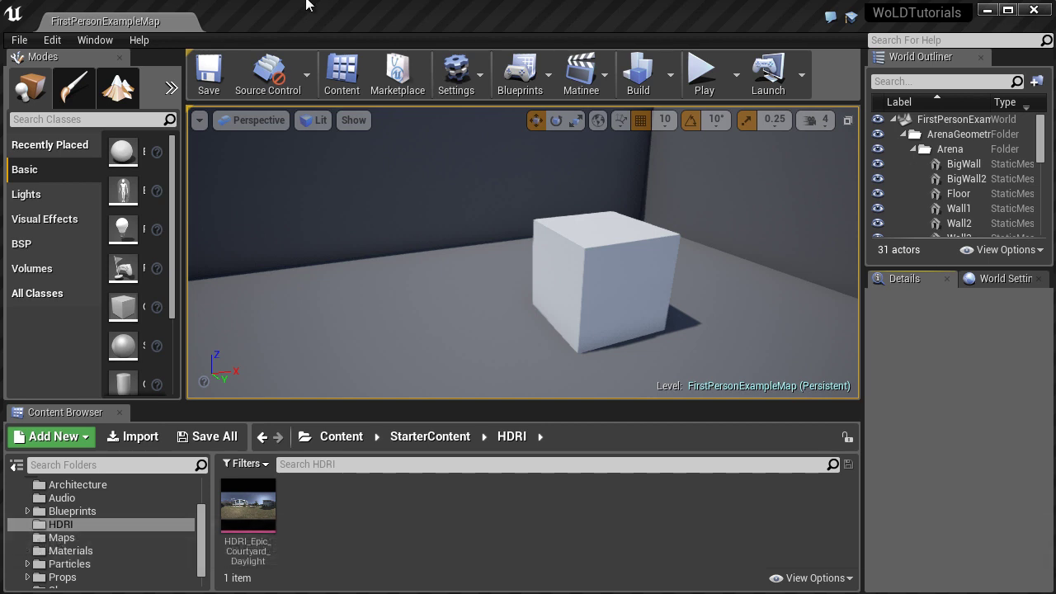
Open the Loading & Saving section of the Editor Preferences.
left_click(52, 40)
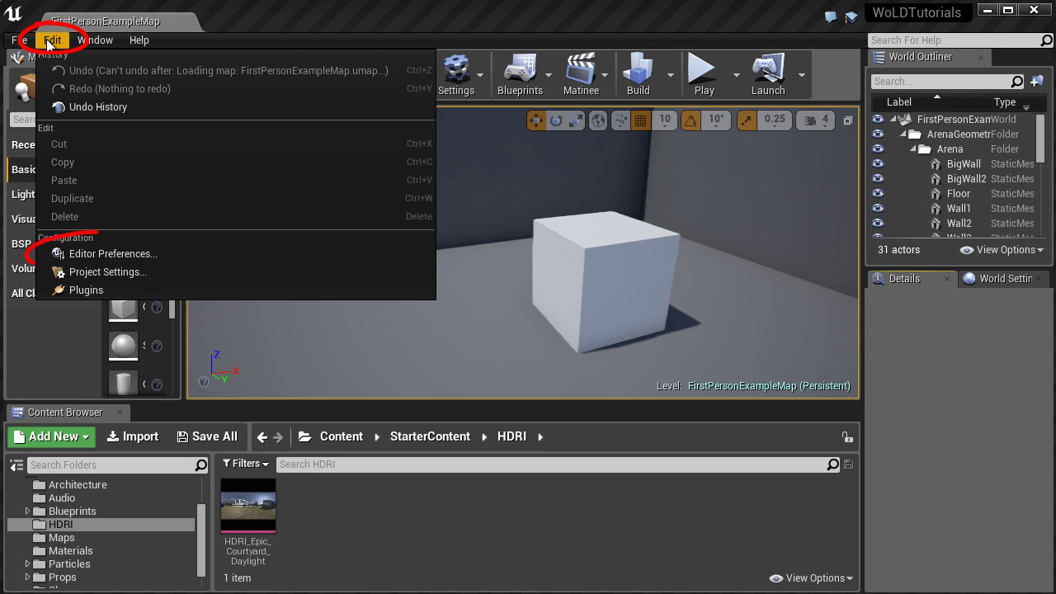
left_click(89, 253)
left_click_drag(404, 7, 301, 25)
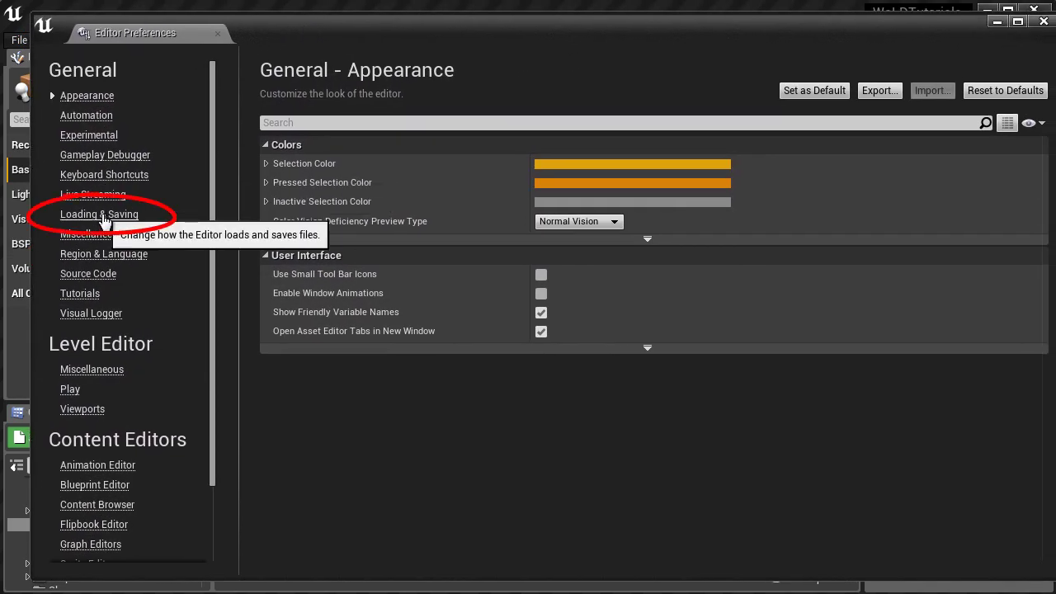
left_click(100, 215)
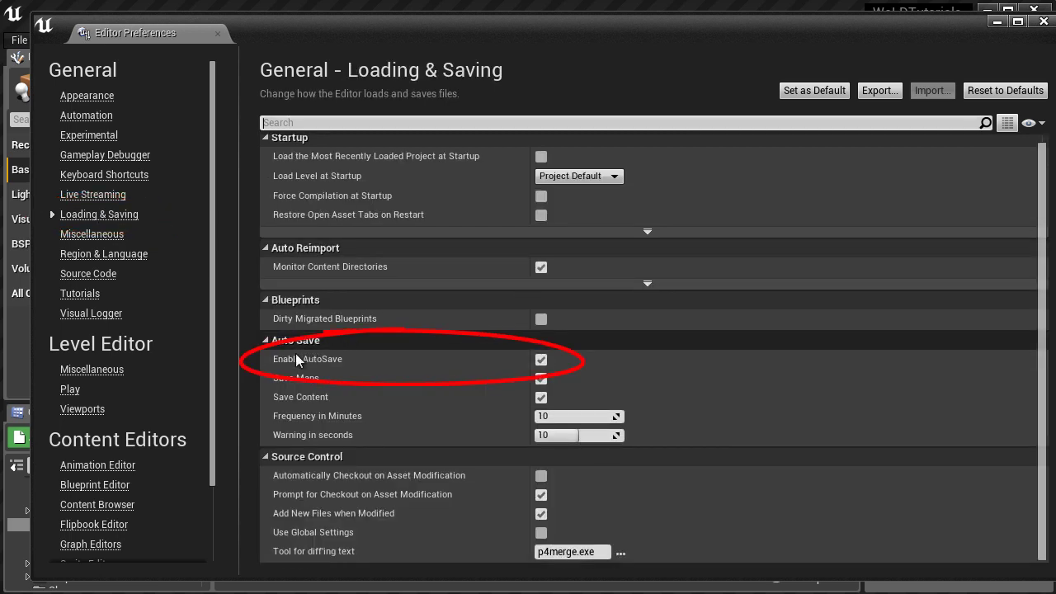
Turn the Enable AutoSave preference off and back on.
left_click(541, 359)
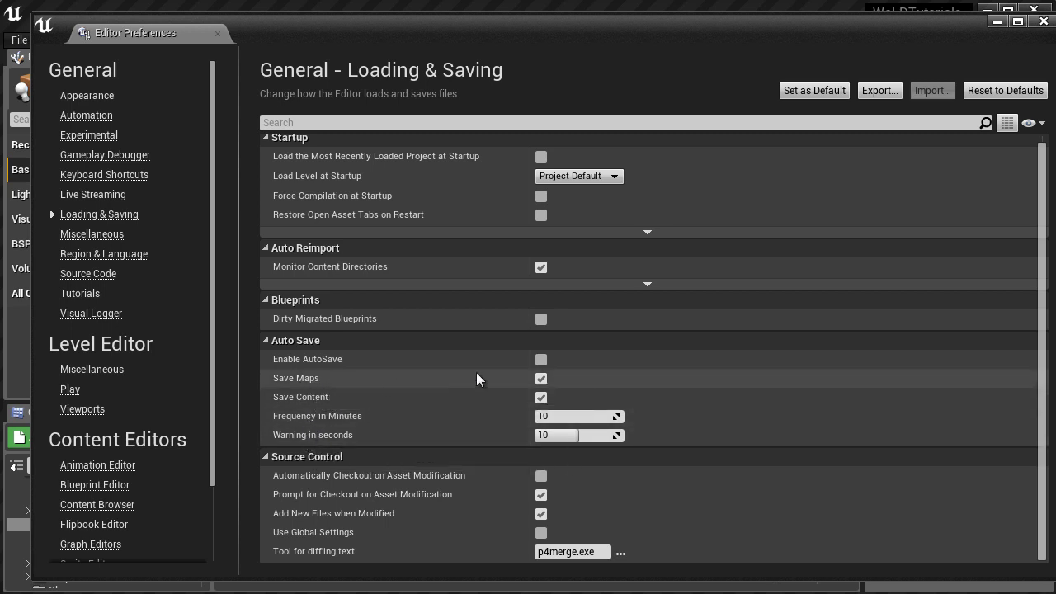
left_click(540, 359)
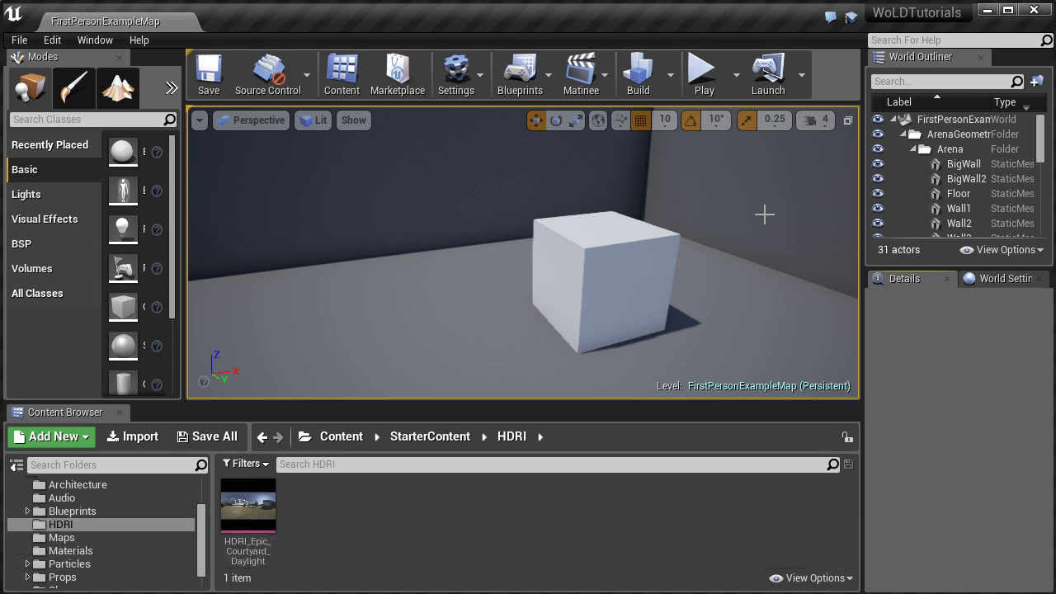
Create a new level from the Default template, replacing the open FirstPersonExampleMap.
key("s")
right_click_drag(611, 239, 744, 240)
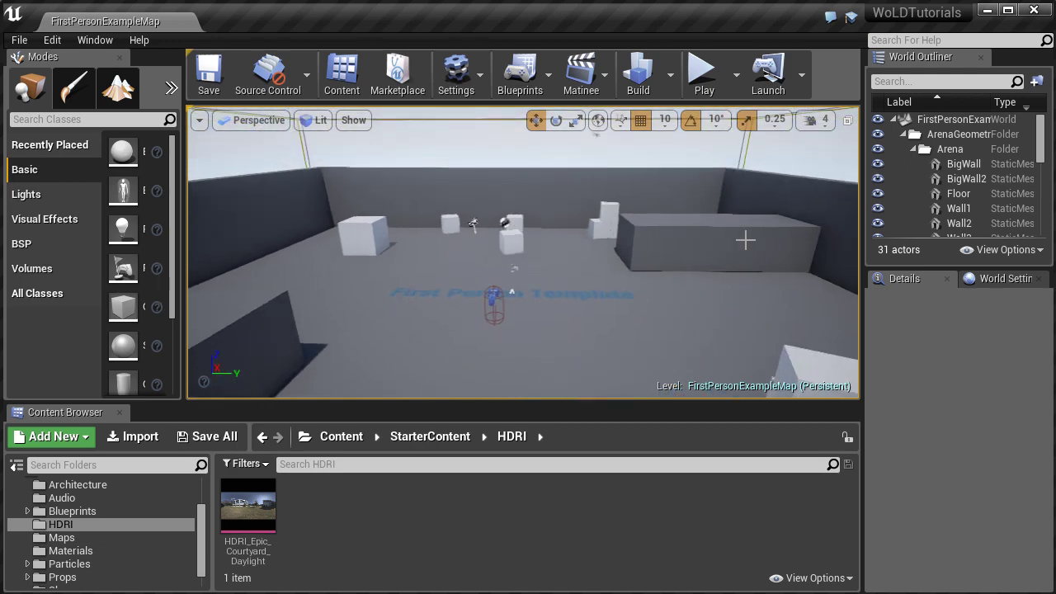
left_click(19, 39)
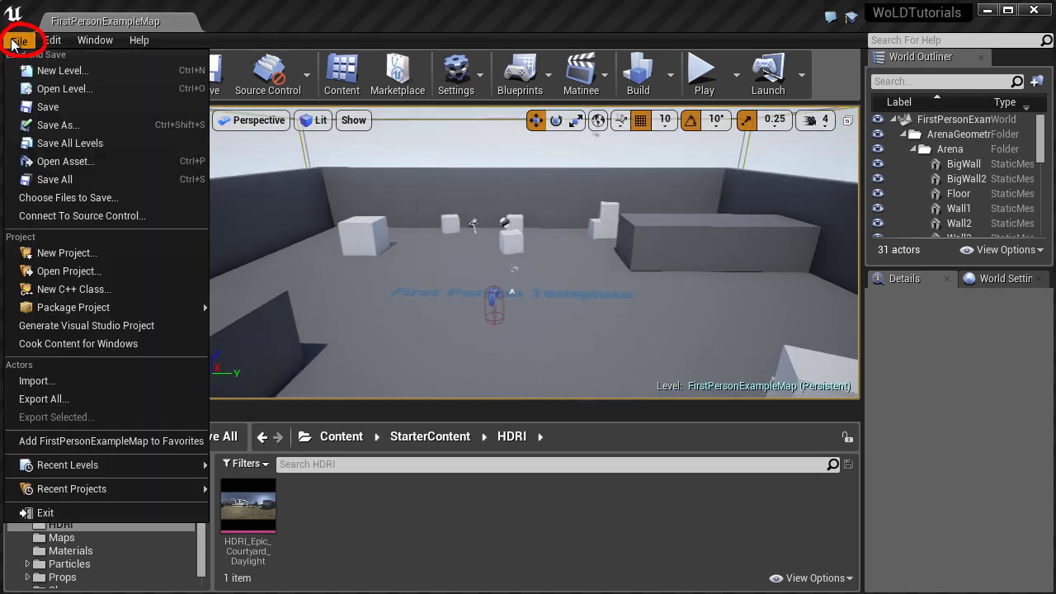
left_click(30, 72)
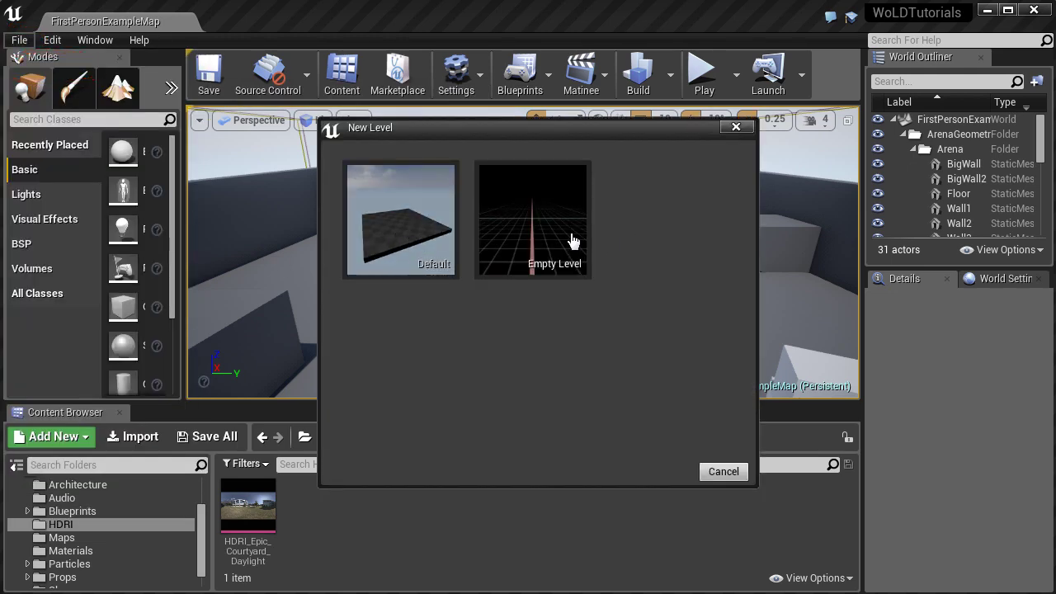
left_click(413, 238)
mouse_move(518, 248)
right_mouse_down()
mouse_move(417, 182)
mouse_move(740, 186)
mouse_move(705, 380)
mouse_move(803, 441)
mouse_move(505, 246)
right_mouse_up()
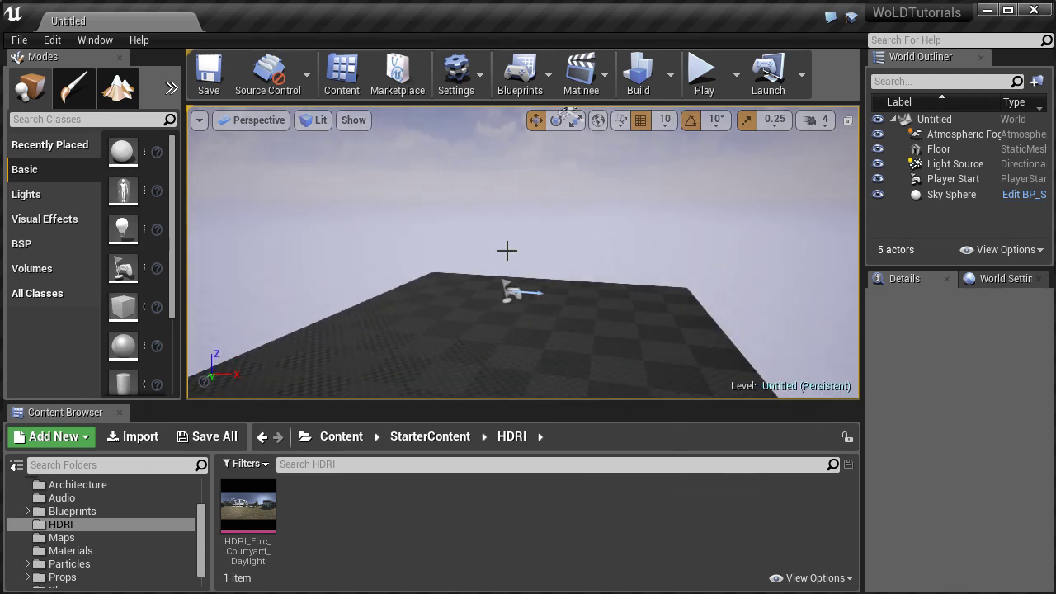
Inspect the Default level's actors, selecting the Player Start, Floor, Atmospheric Fog, Light Source and Sky Sphere in the scene.
left_click(518, 288)
left_click(605, 337)
right_click_drag(605, 337, 586, 288)
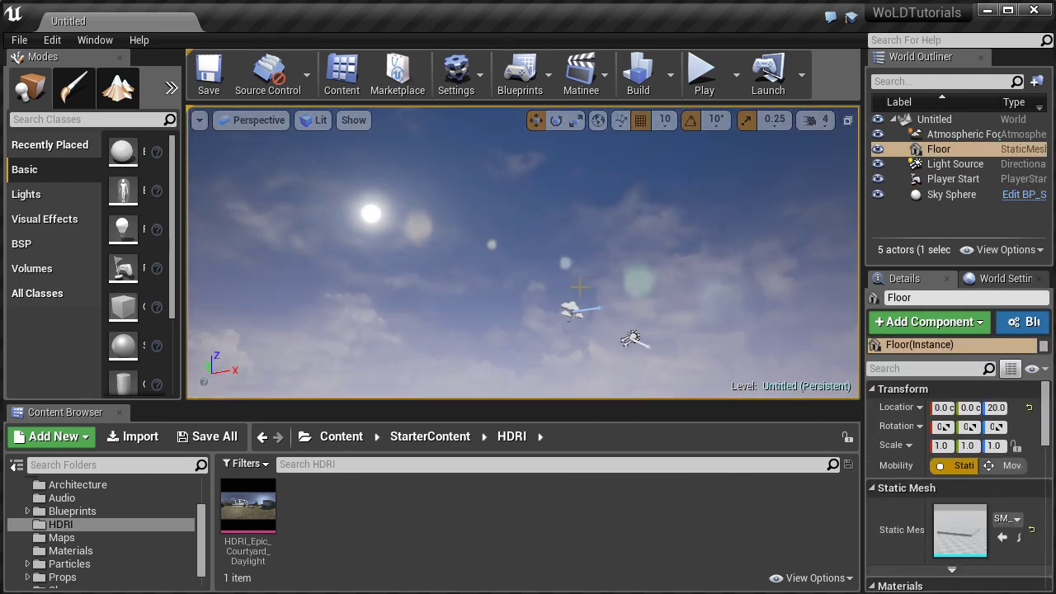
left_click(566, 311)
left_click(633, 339)
right_click_drag(634, 339, 573, 334)
left_click(548, 281)
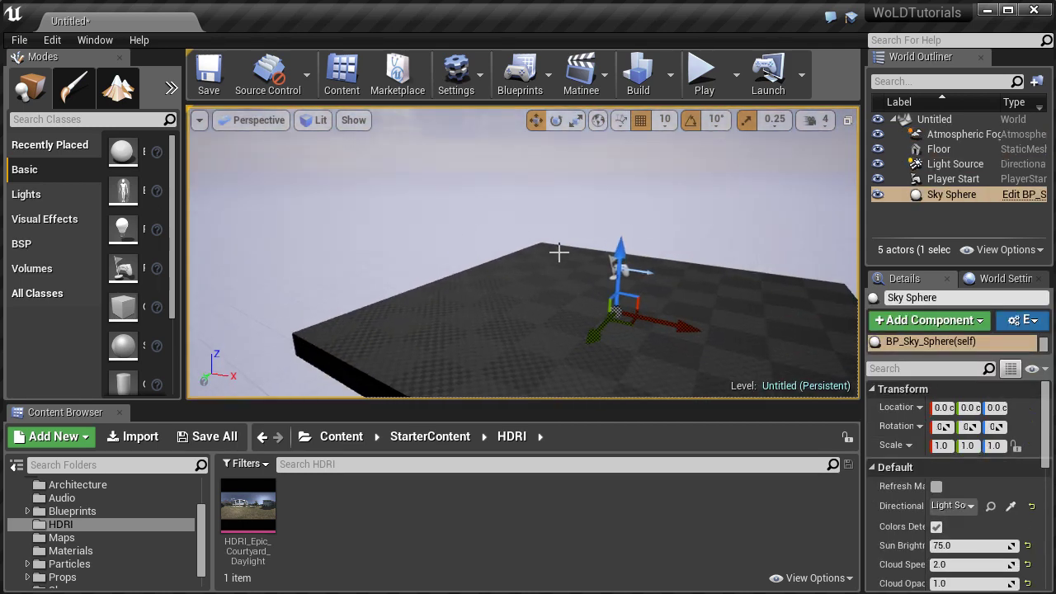
right_click_drag(556, 255, 550, 272)
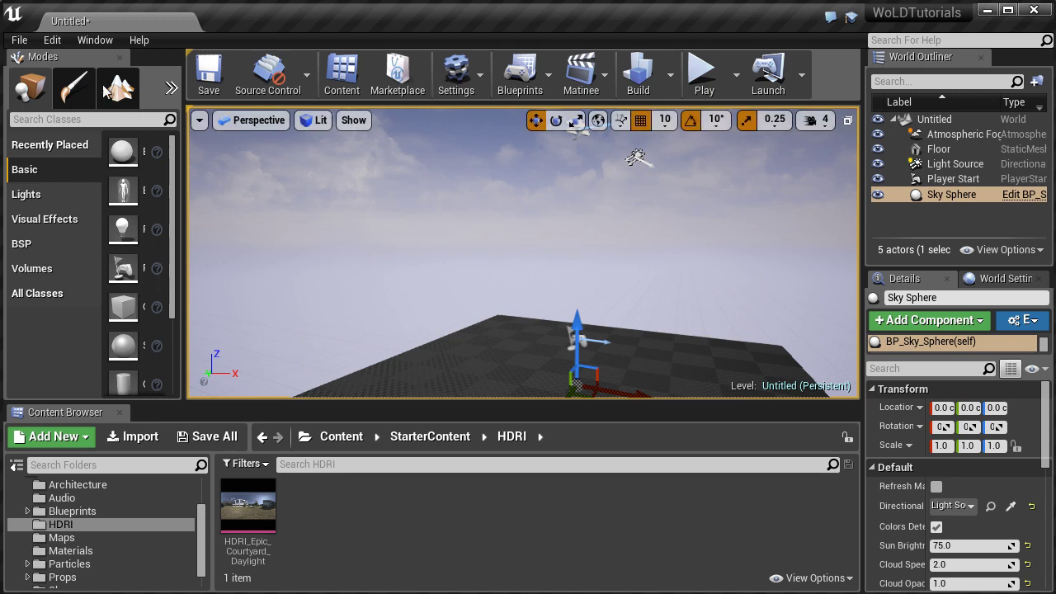
Create a new level from the Empty Level template and look around its grid.
left_click(19, 39)
left_click(37, 71)
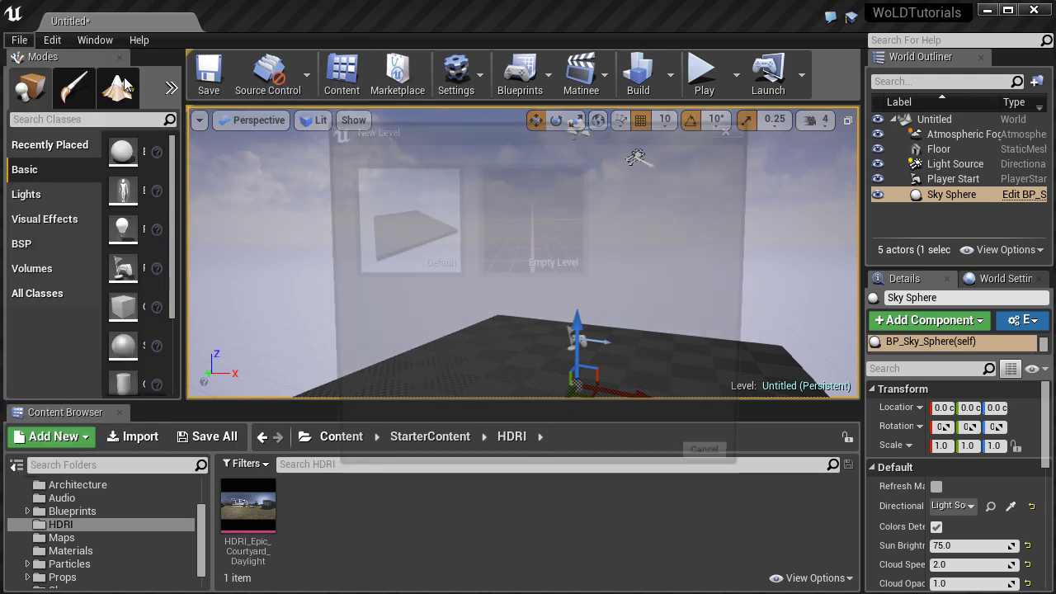
left_click(564, 227)
left_click(693, 463)
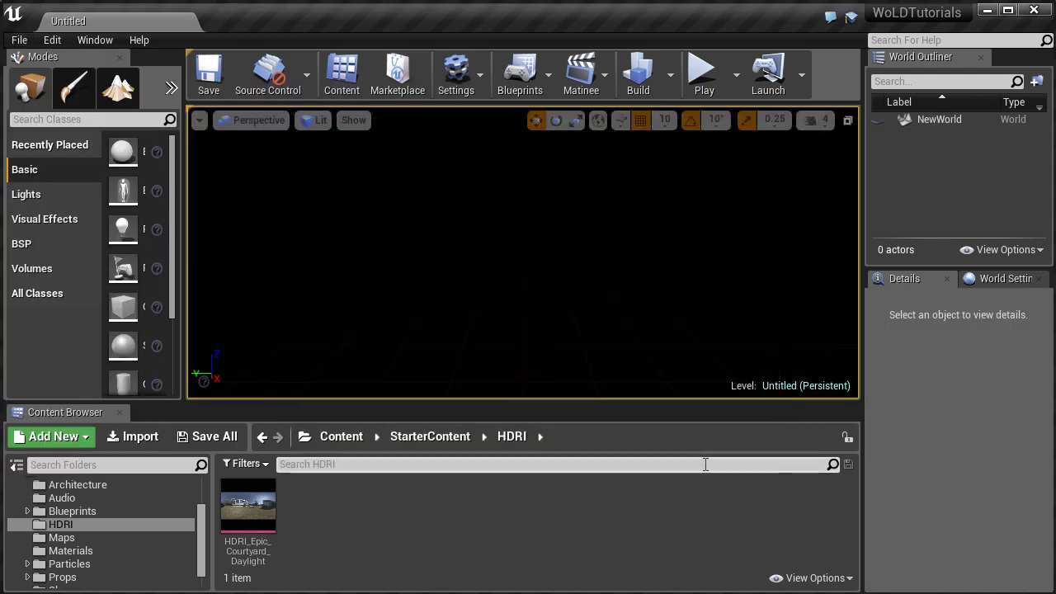
right_click_drag(523, 252, 701, 285)
right_click_drag(523, 252, 701, 239)
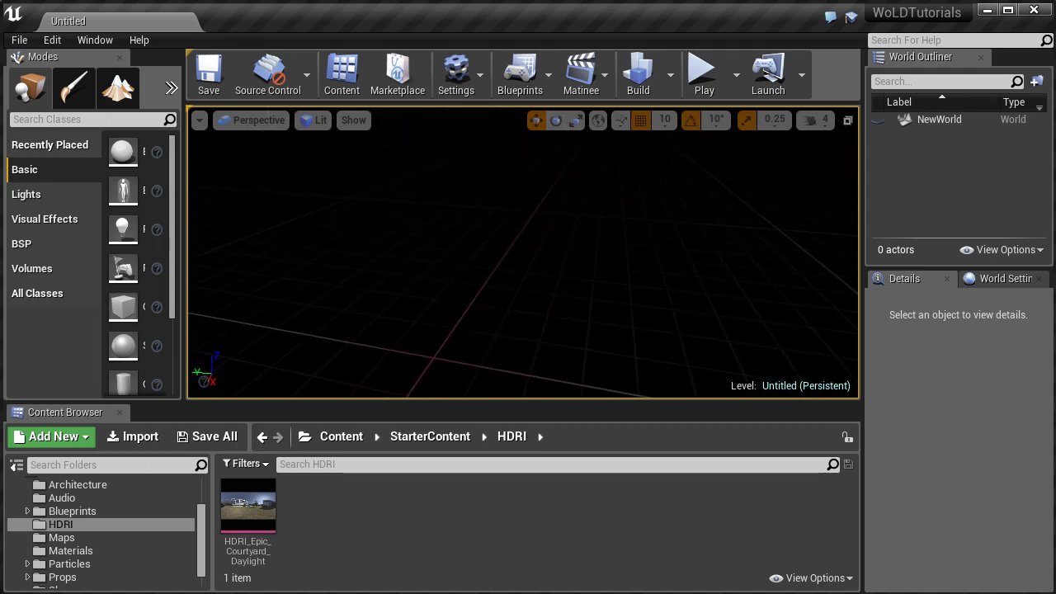
Open the FirstPersonExampleMap level from the project's FirstPersonBP/Maps folder.
left_click_drag(200, 559, 207, 496)
double_click(64, 541)
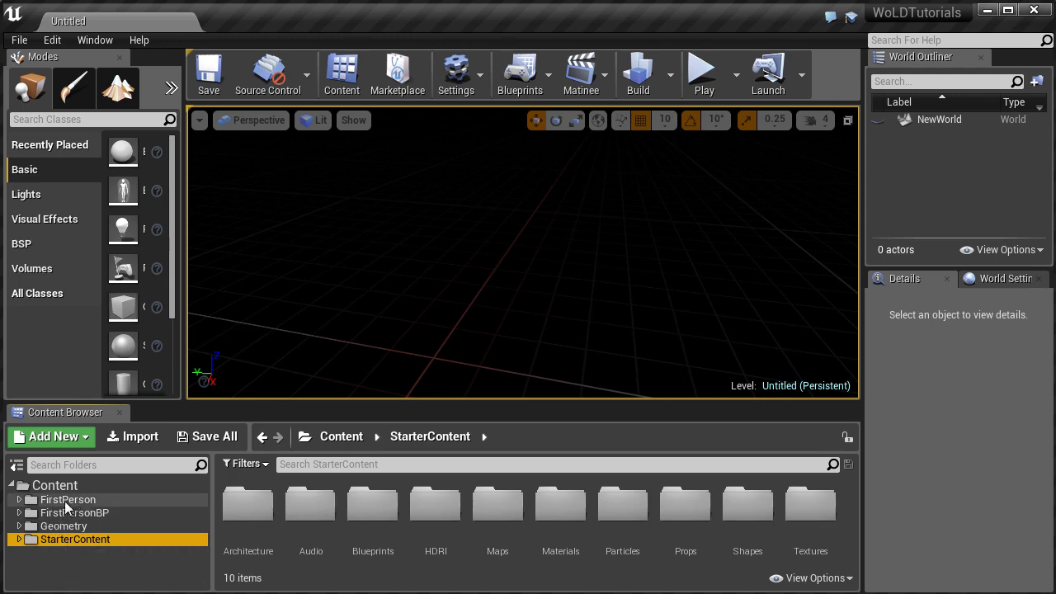
left_click(54, 485)
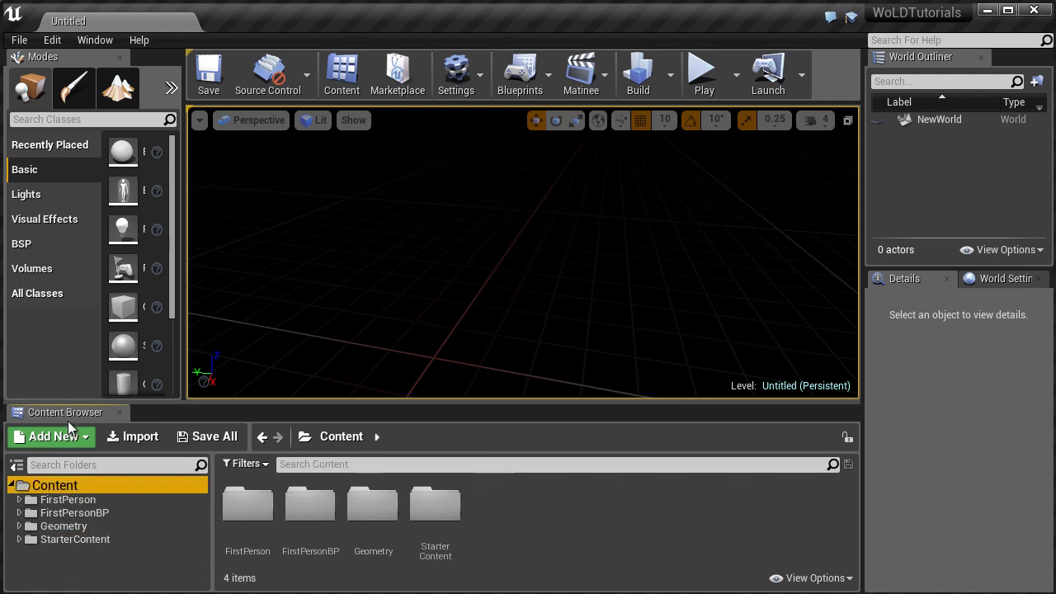
left_click(81, 513)
left_click(297, 505)
double_click(297, 505)
double_click(272, 526)
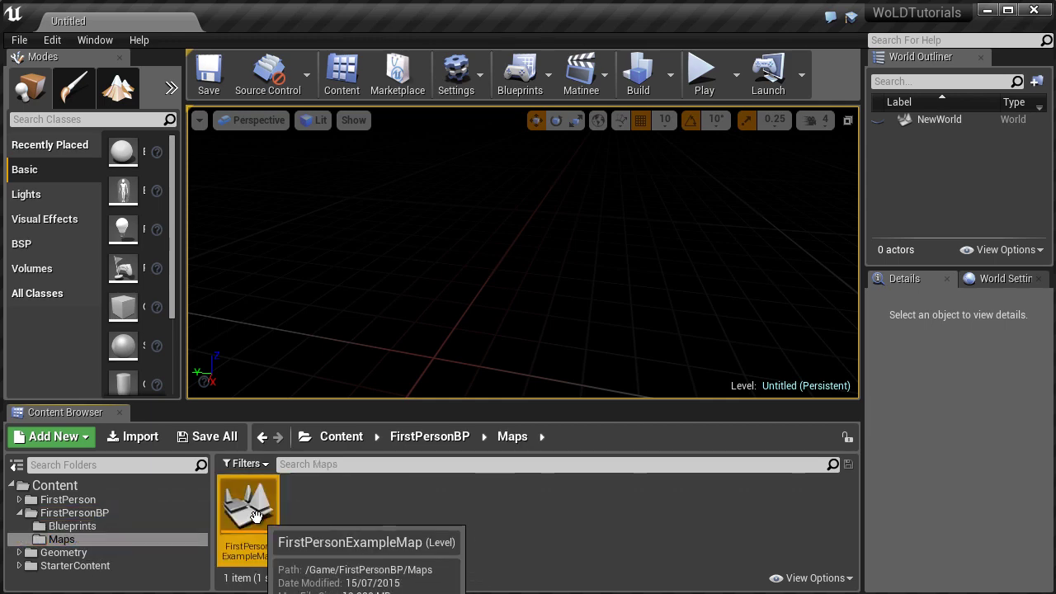
right_click_drag(411, 323, 430, 347)
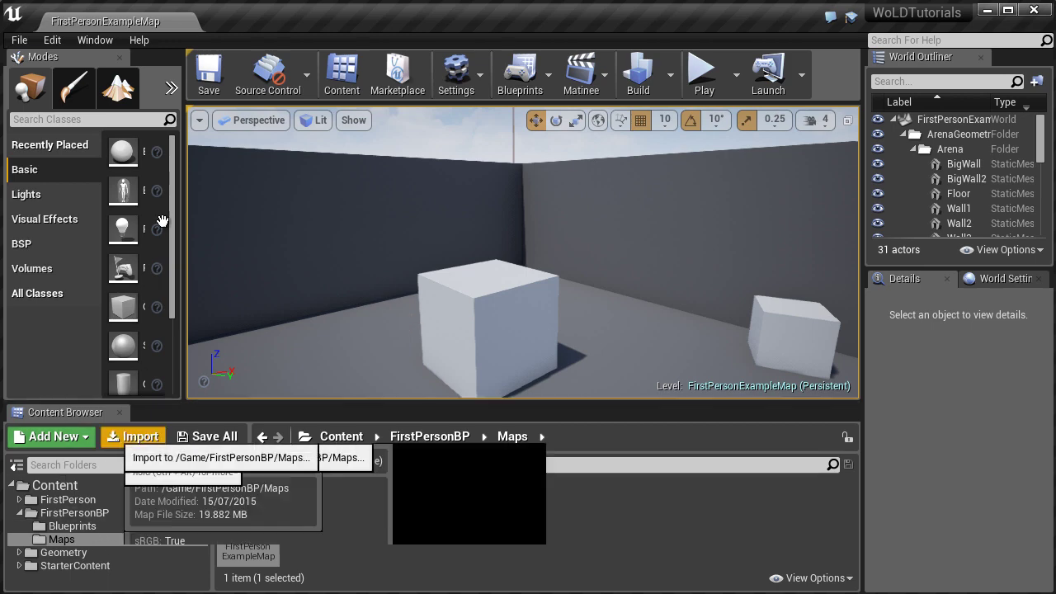
Browse the FirstPerson, FirstPersonBP, Geometry and StarterContent folders in the Open Level dialog and close it without opening a level.
left_click(21, 41)
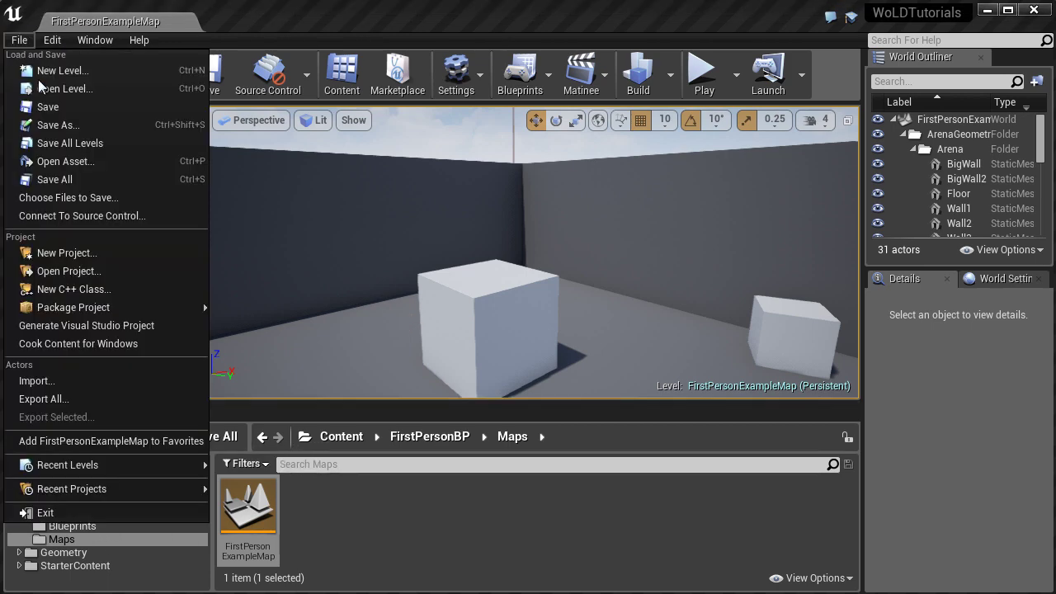
left_click(65, 89)
left_click(115, 94)
left_click(118, 107)
left_click(121, 121)
left_click(119, 133)
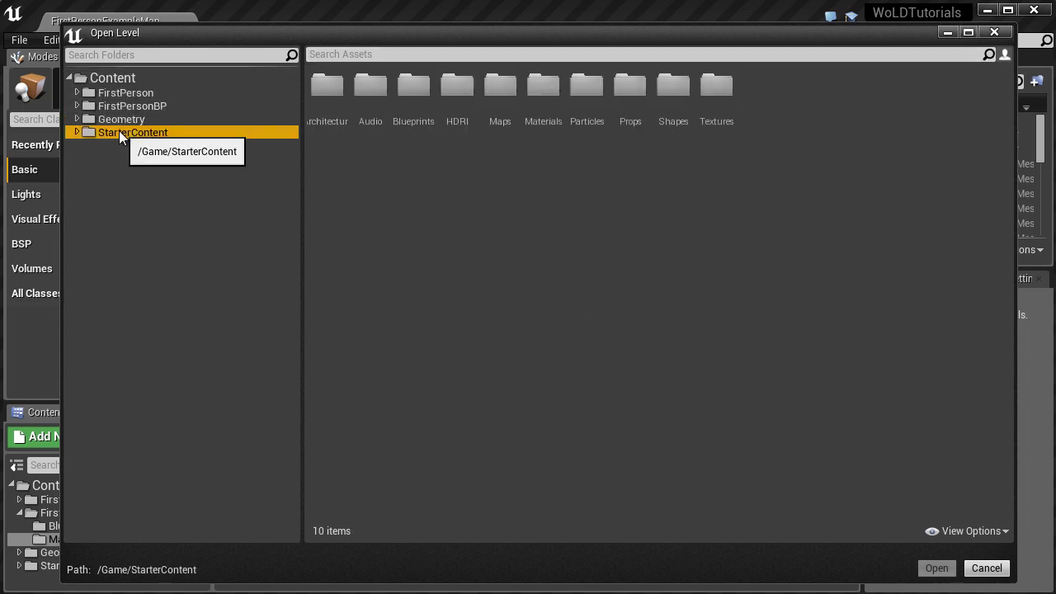
left_click(1009, 34)
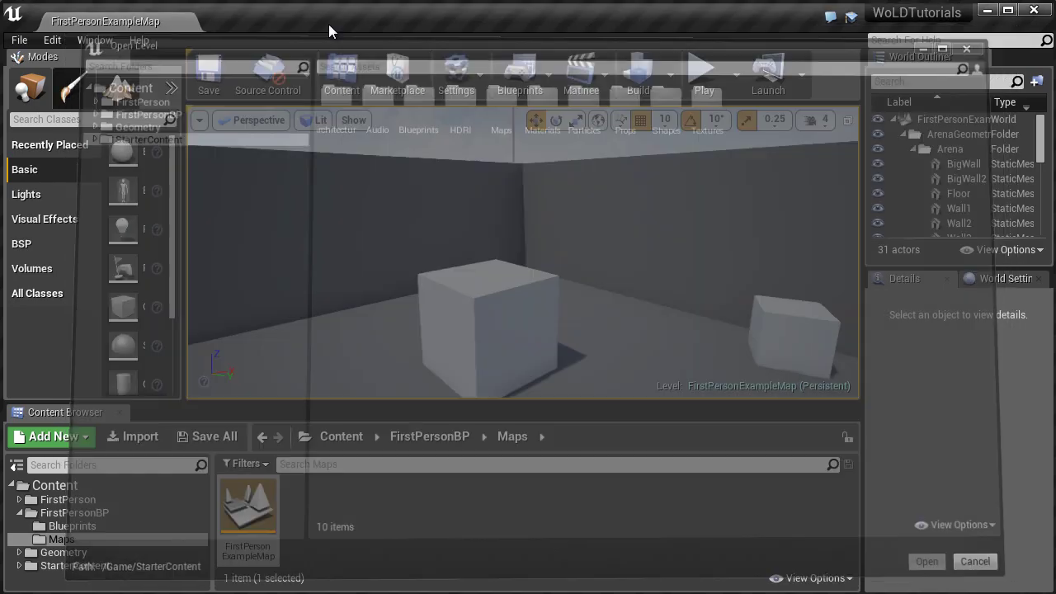
Create another new level using the Default template with floor, light and sky.
left_click(18, 41)
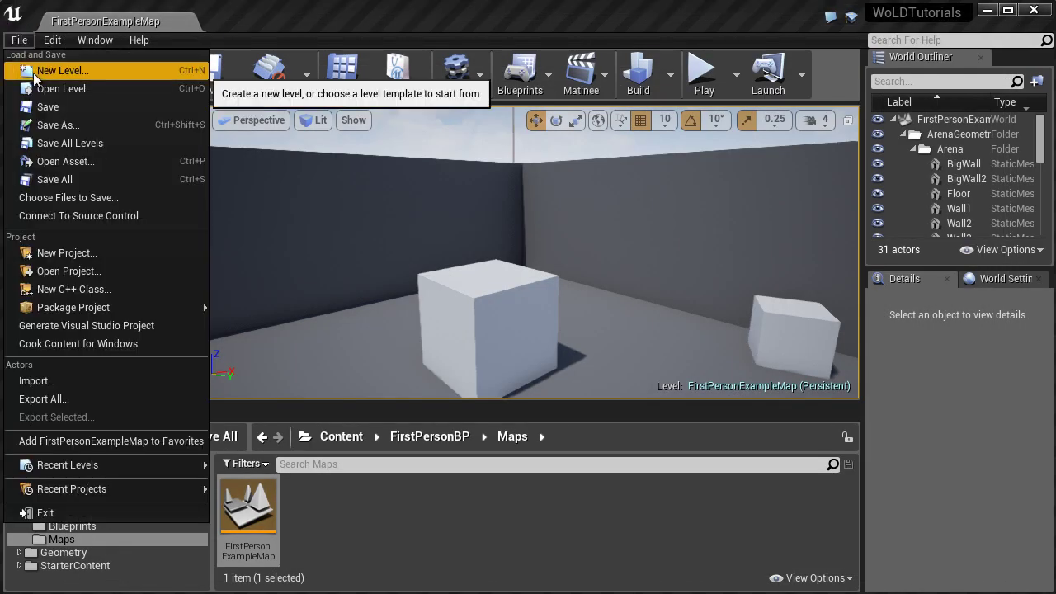
left_click(66, 71)
left_click(413, 235)
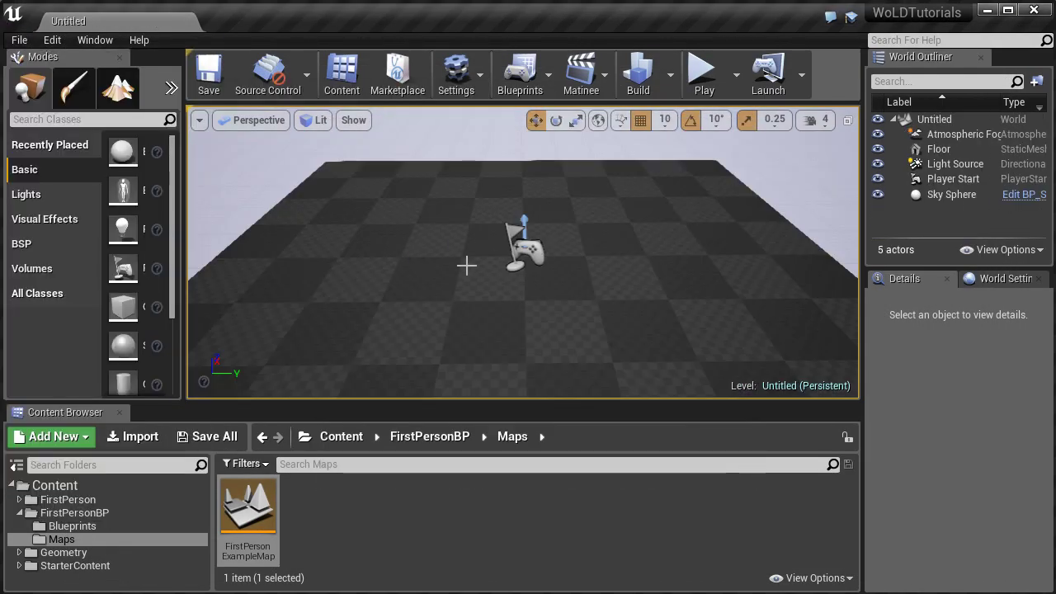
right_click_drag(471, 264, 316, 207)
Begin saving the level under a new name and create a folder named MyMaps inside Content.
left_click(18, 40)
left_click(59, 132)
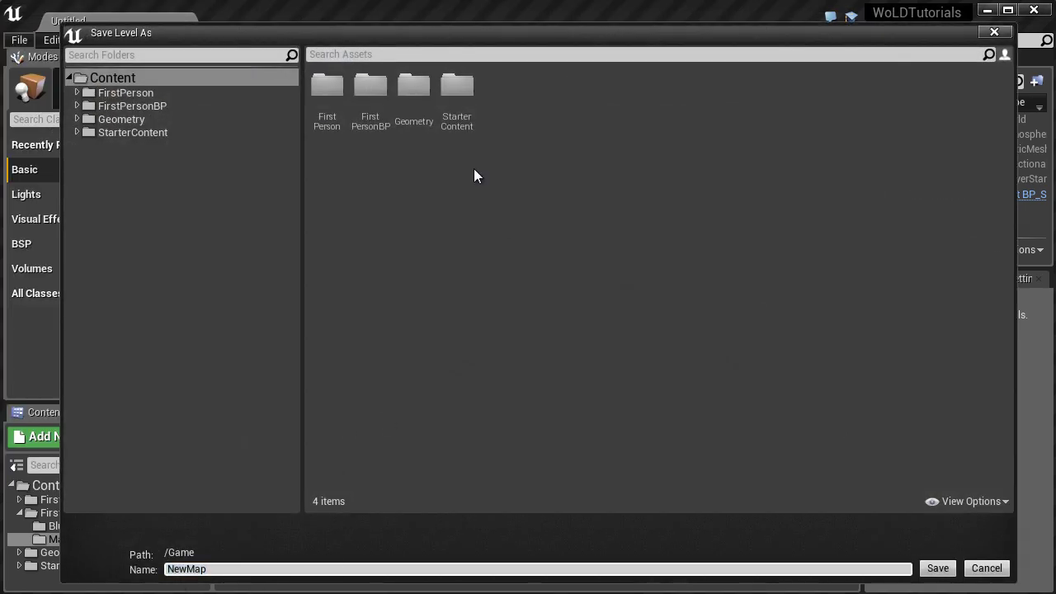
left_click(119, 79)
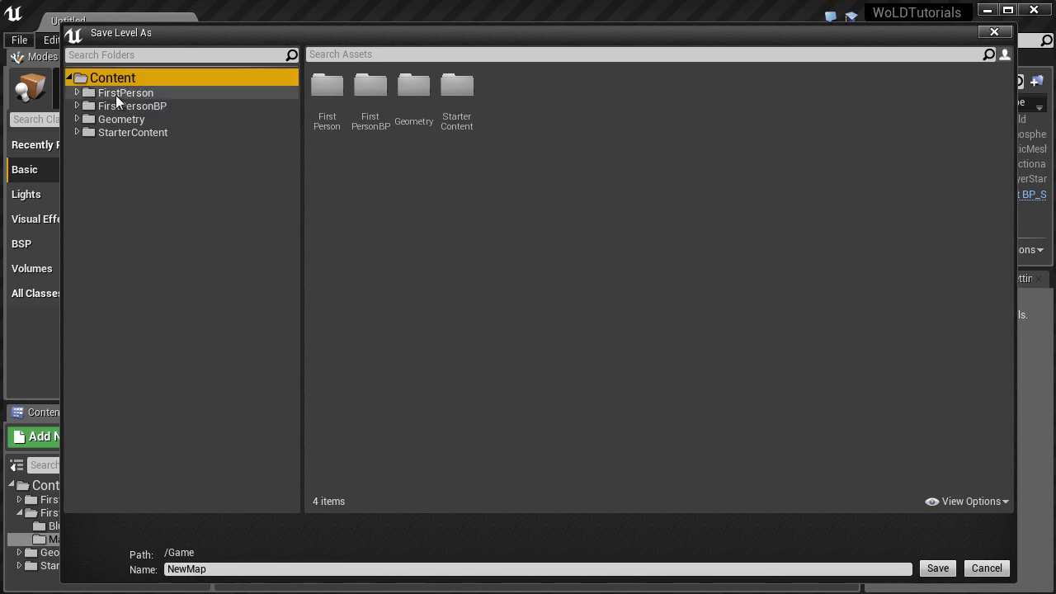
left_click(118, 93)
left_click(119, 105)
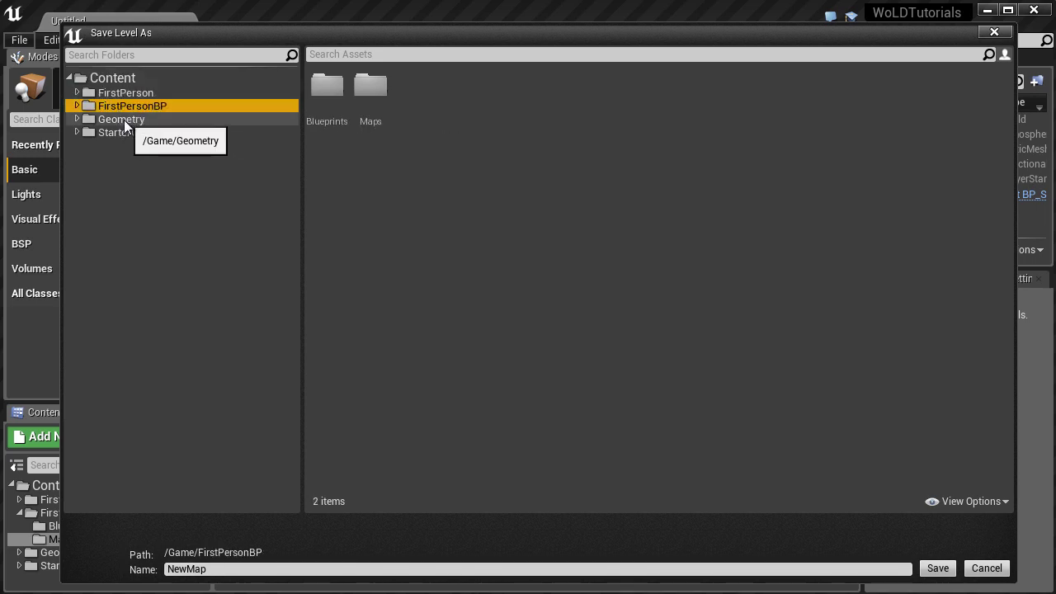
left_click(115, 79)
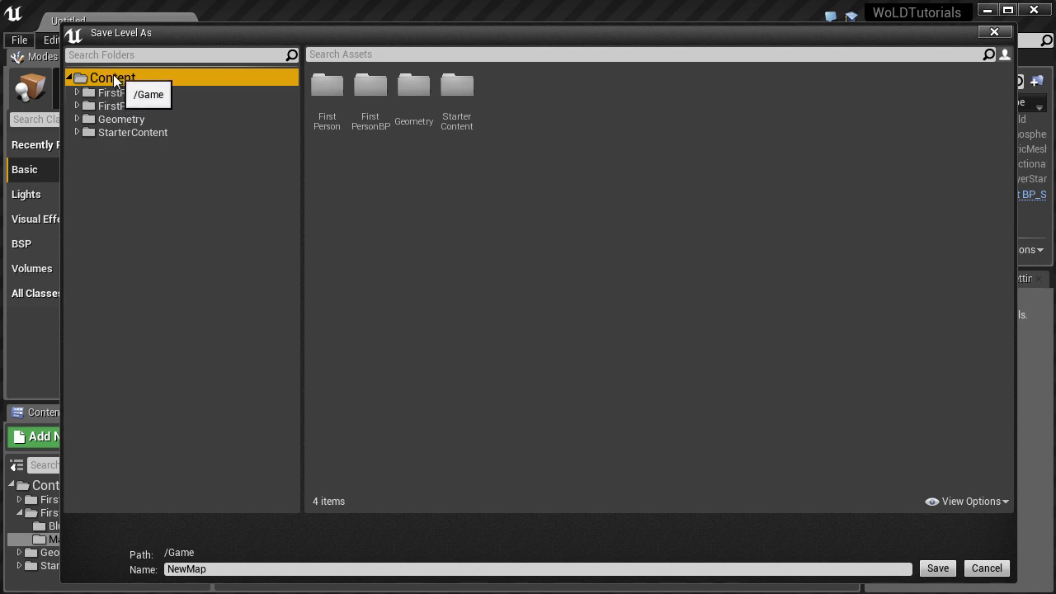
right_click(93, 178)
left_click(116, 186)
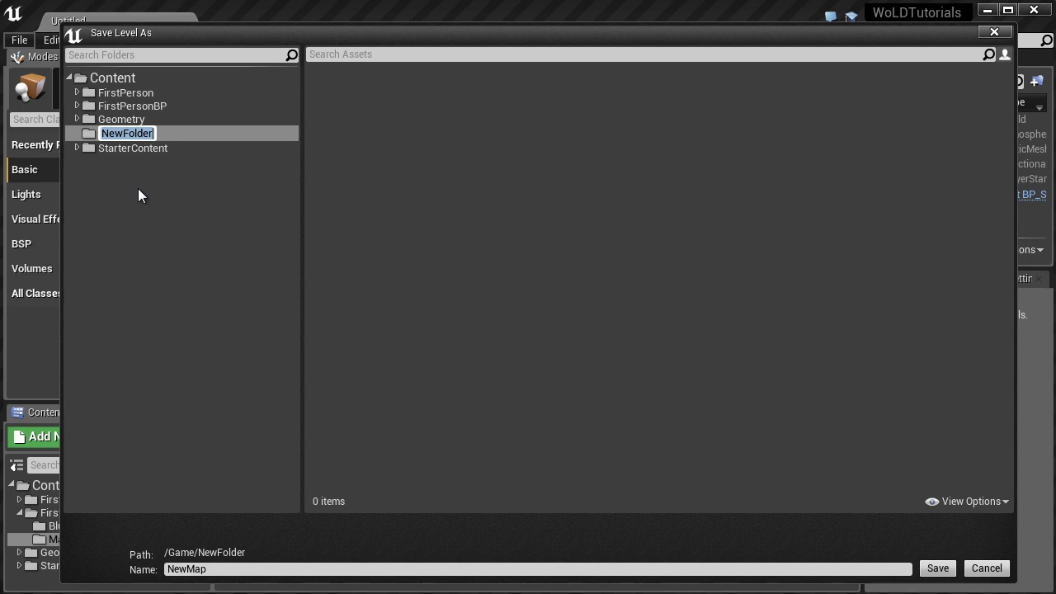
type("MyMaps")
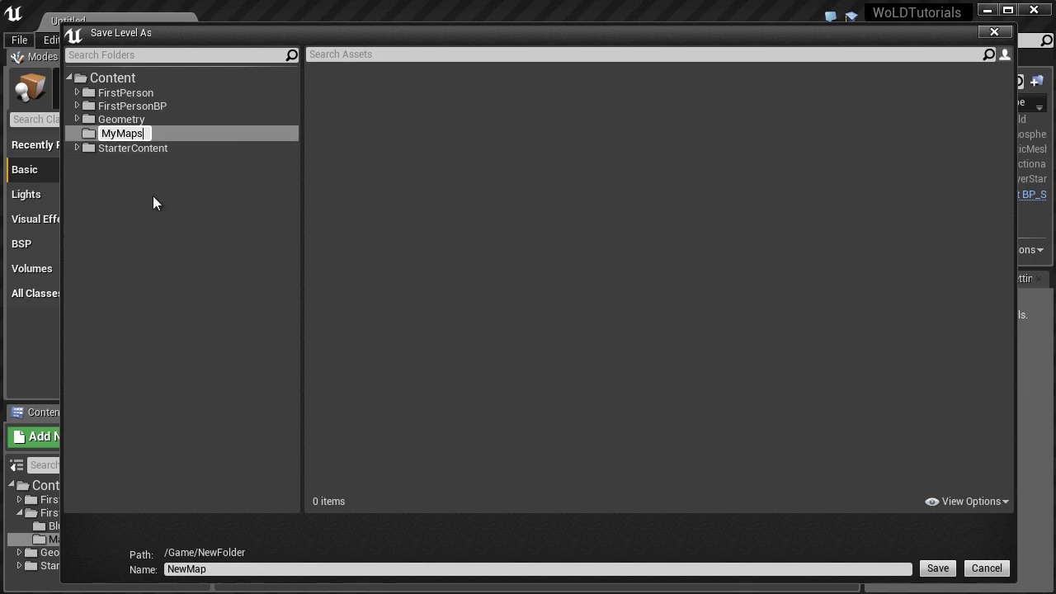
key("Return")
Save the level as NewMap in the MyMaps folder and locate it in the Content Browser.
left_click(216, 567)
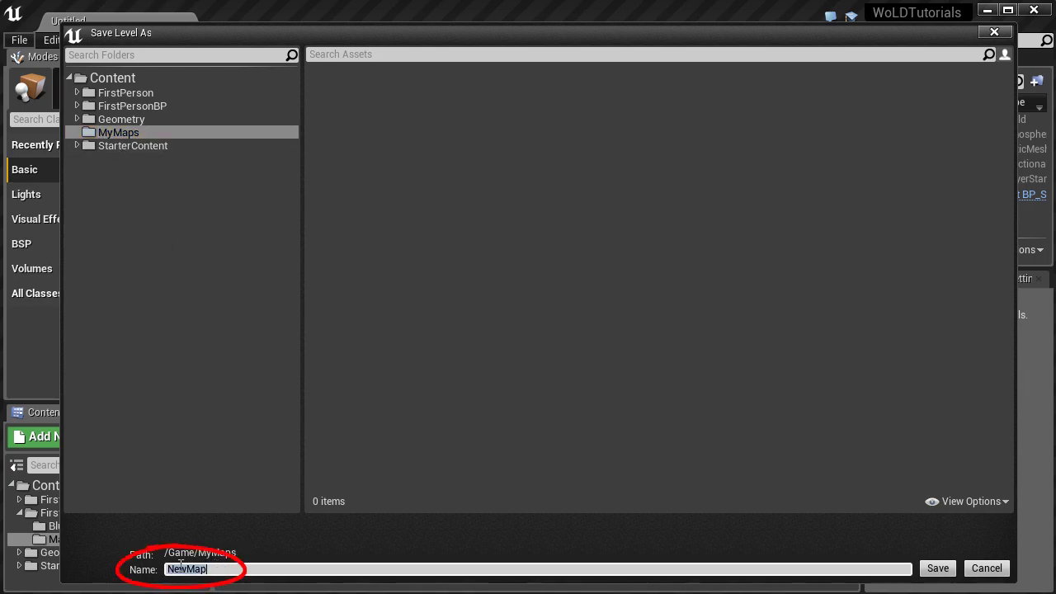
left_click(935, 568)
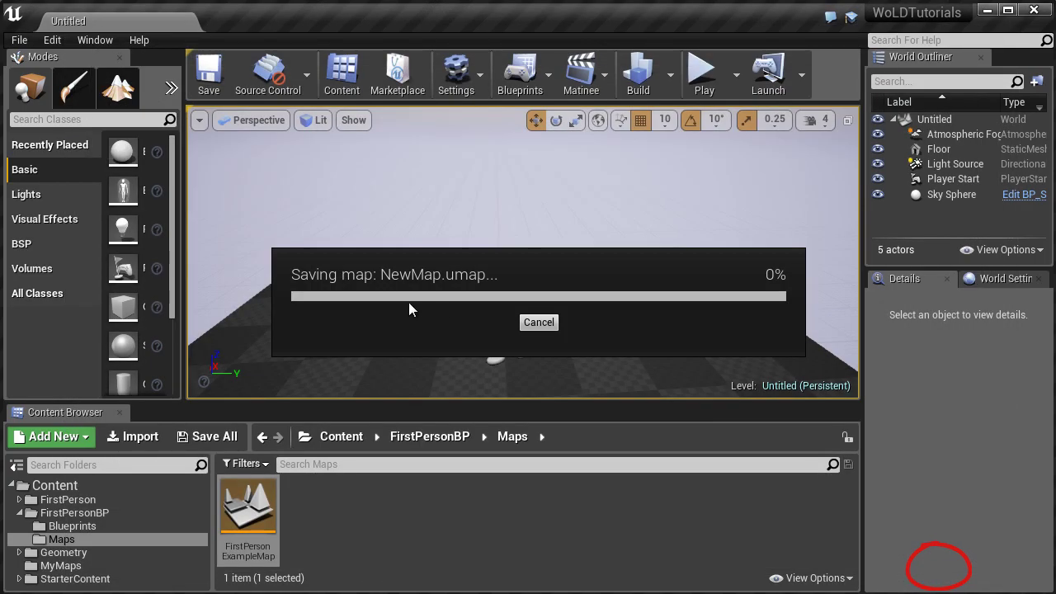
left_click(73, 540)
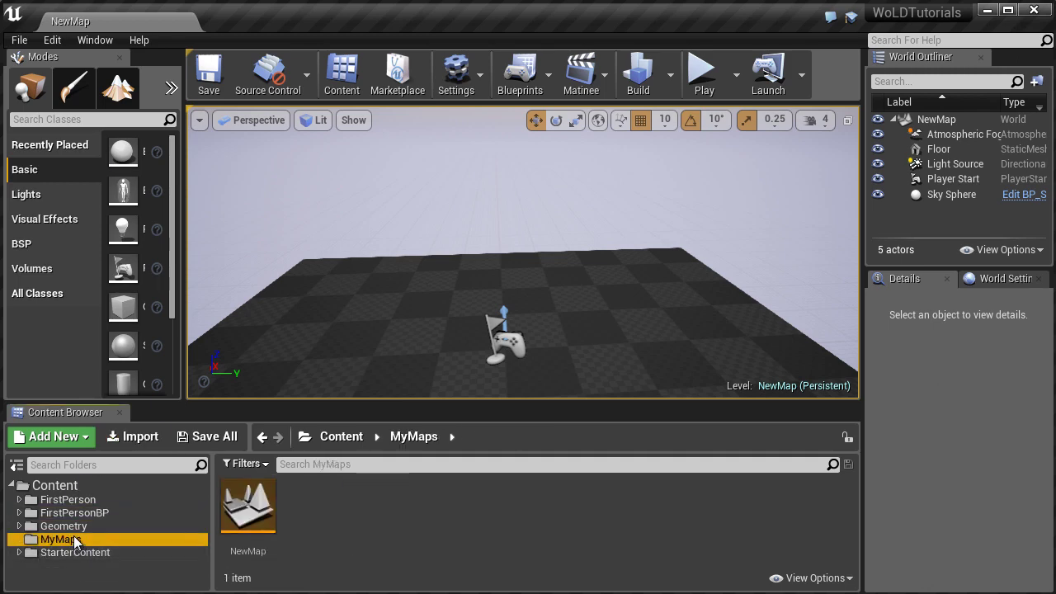
left_click(250, 521)
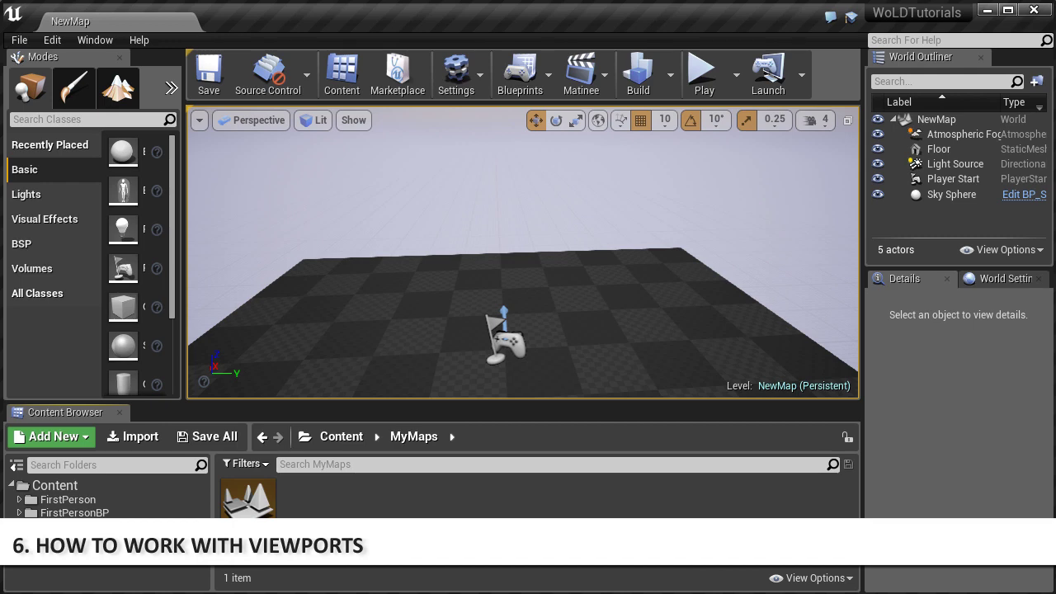
Switch to the four-viewport layout, maximize the Front view and restore the four views.
right_click_drag(441, 282, 597, 243)
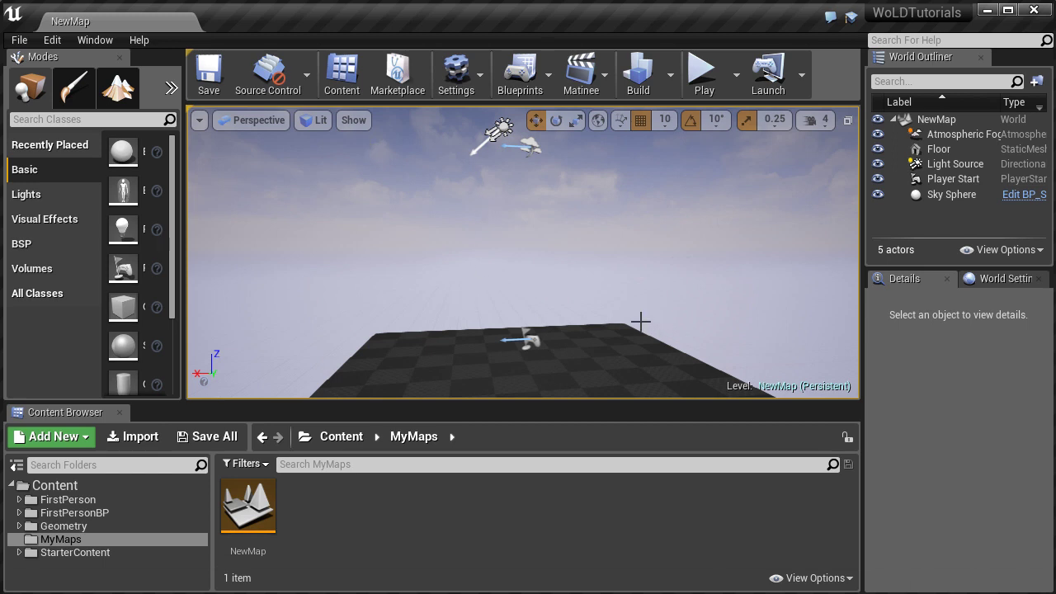
left_click(847, 123)
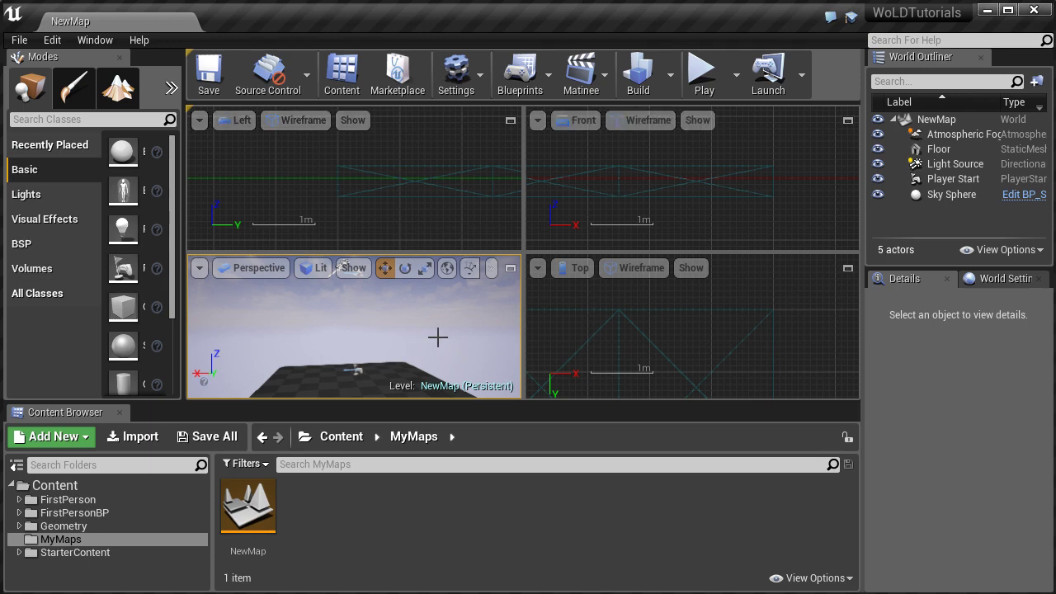
left_click(847, 121)
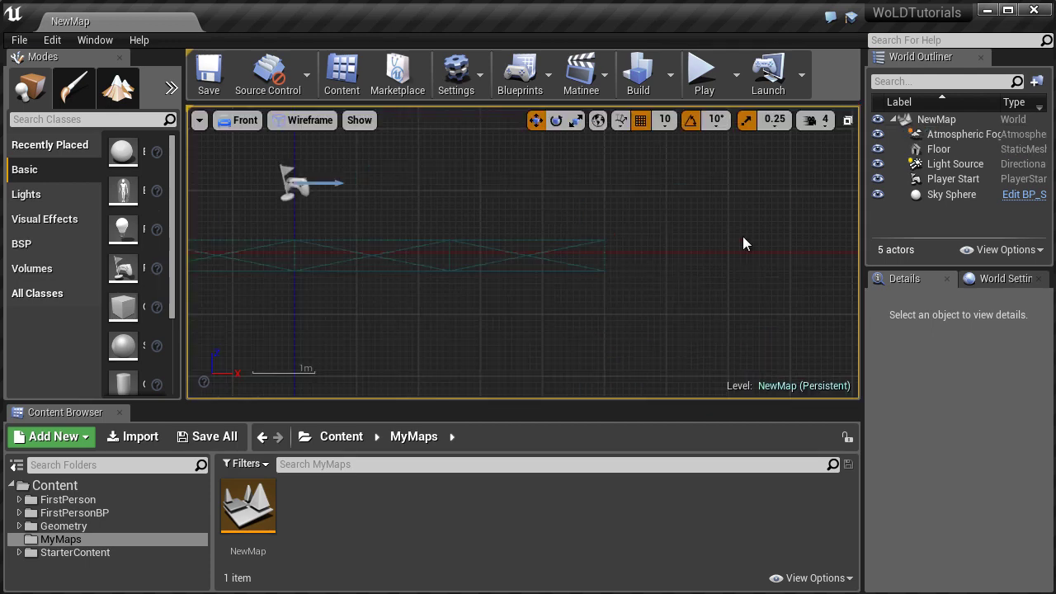
left_click(847, 121)
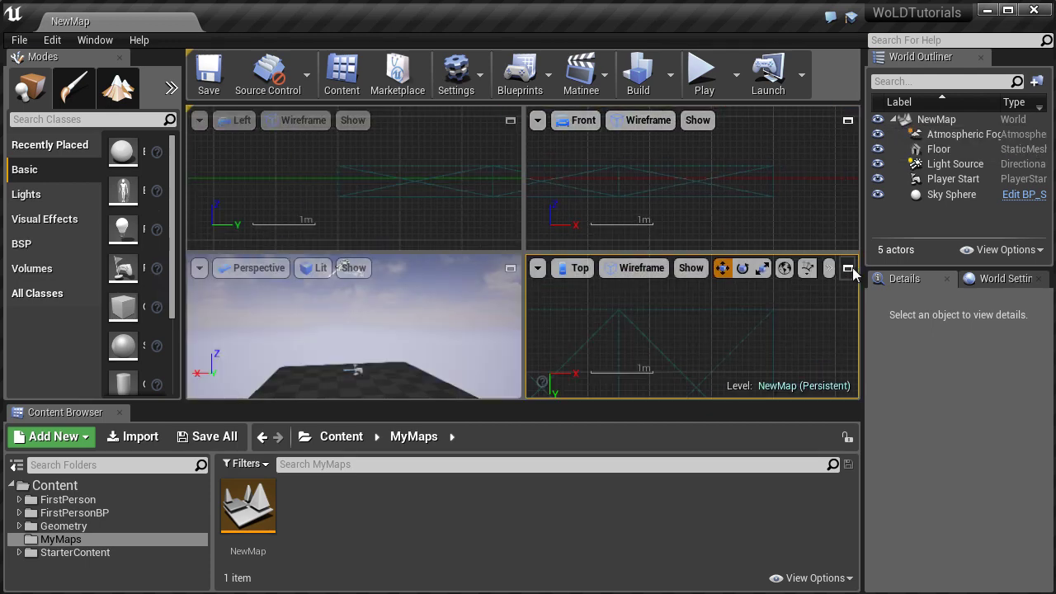
Maximize the Top view, restore the four views and maximize the Perspective view.
left_click(851, 269)
left_click(847, 120)
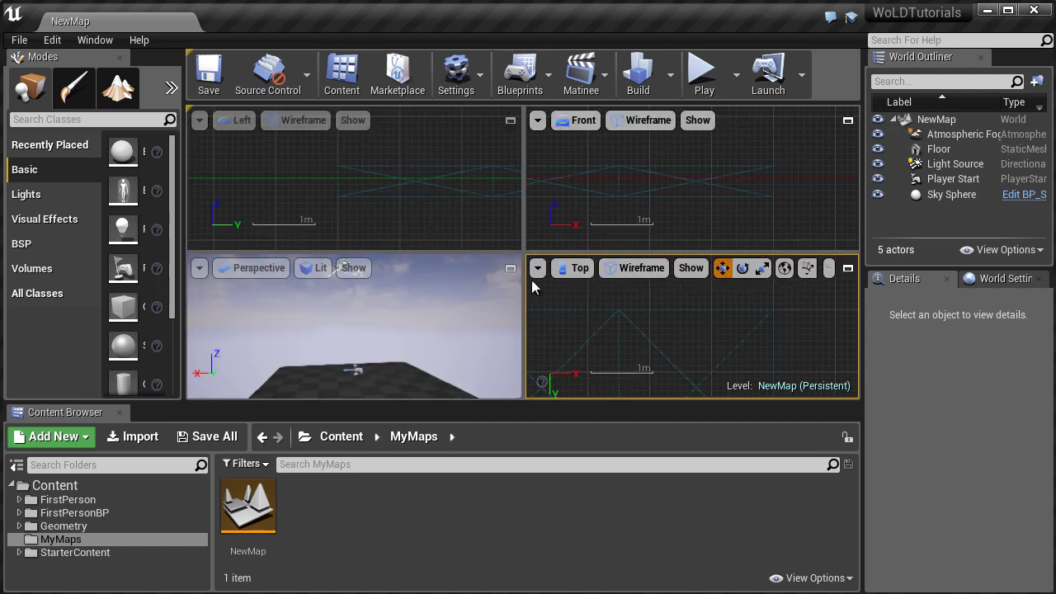
left_click(510, 270)
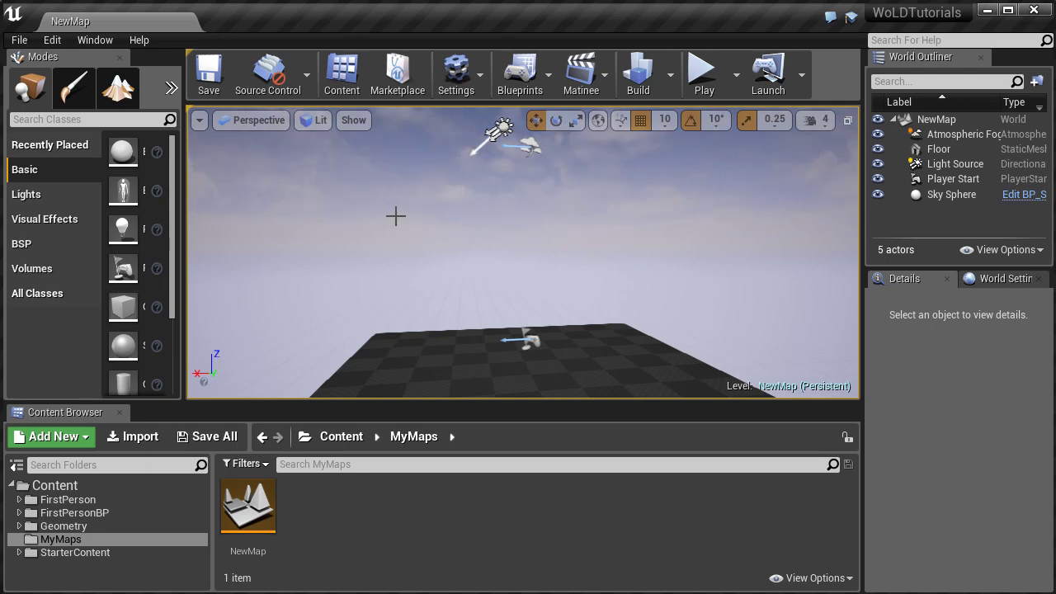
Cycle the maximized viewport through the Front, Top and side (Left) views and return it to Perspective.
key("alt+h")
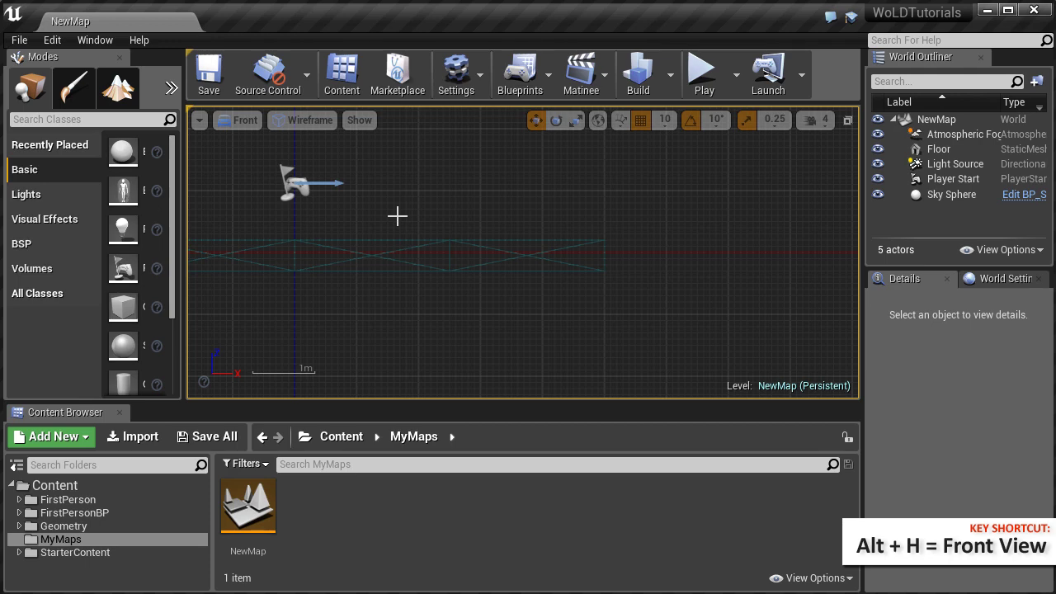
key("alt+j")
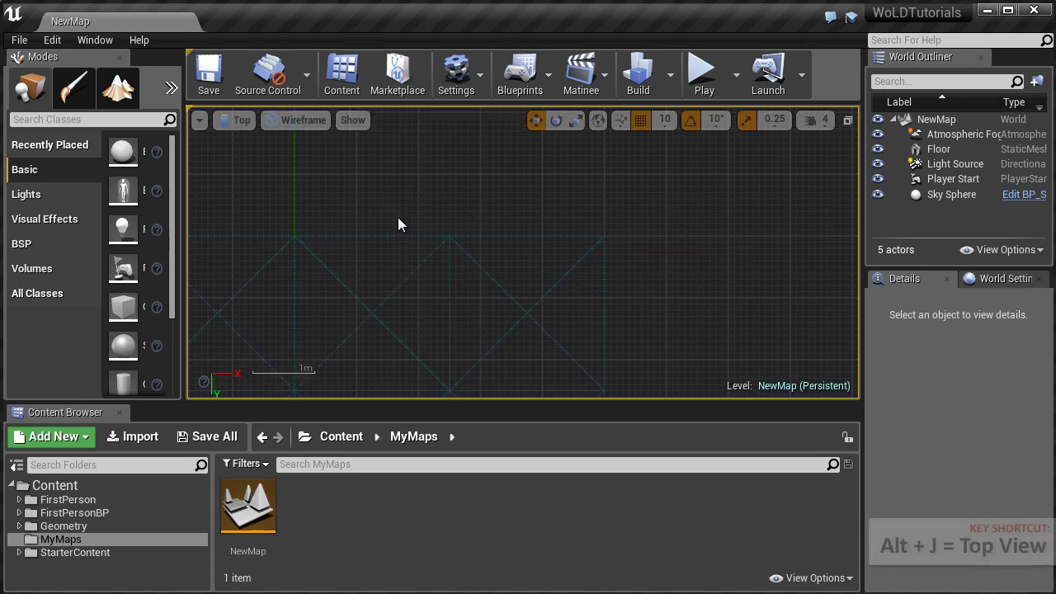
key("alt+k")
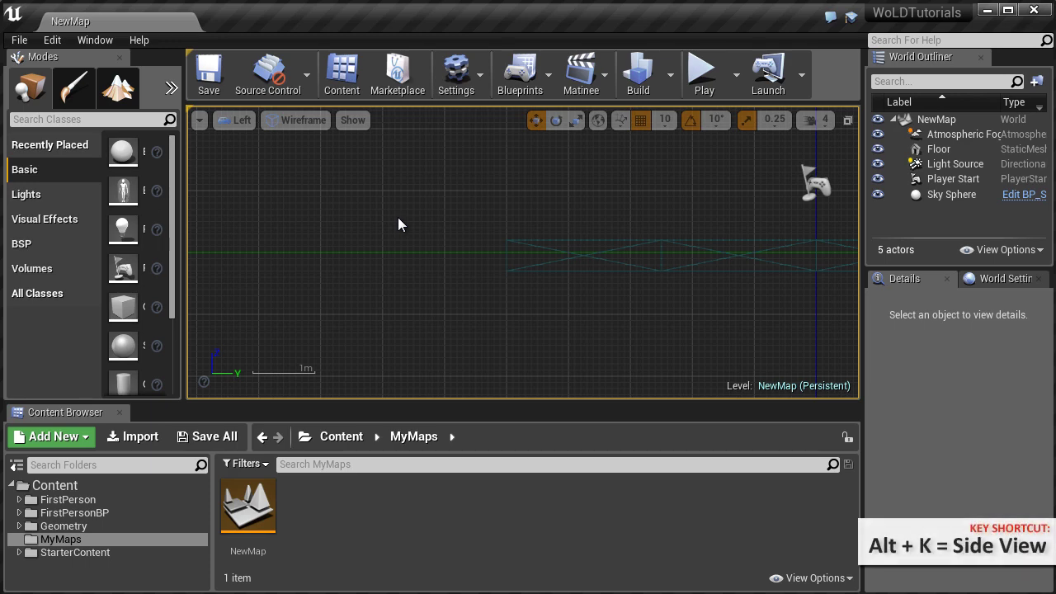
key("alt+g")
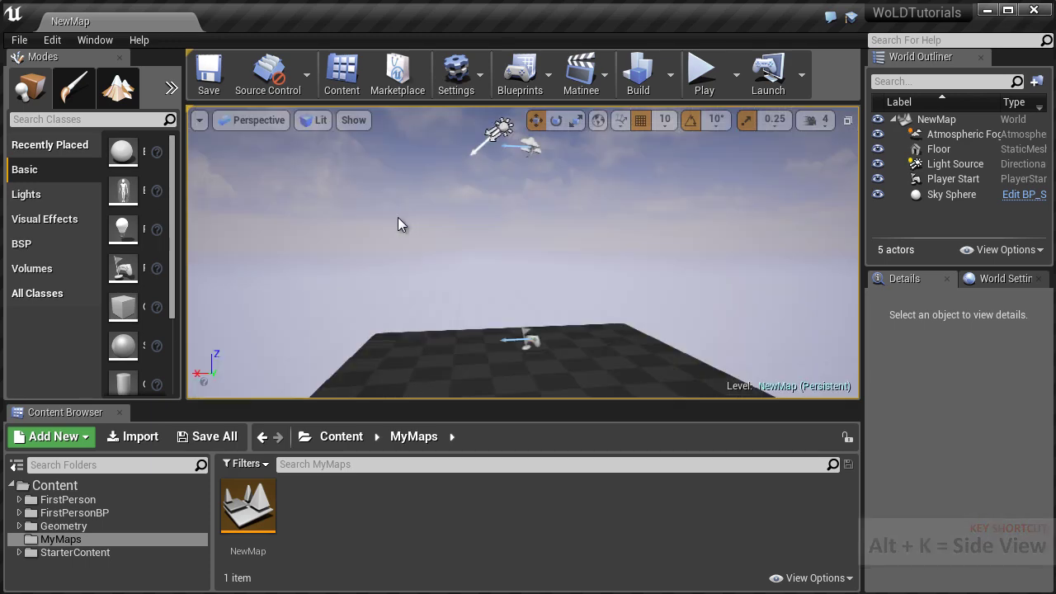
Select the Light Source, the actor icon beside it and the Player Start one after another in the Perspective view.
right_click_drag(532, 202, 495, 188)
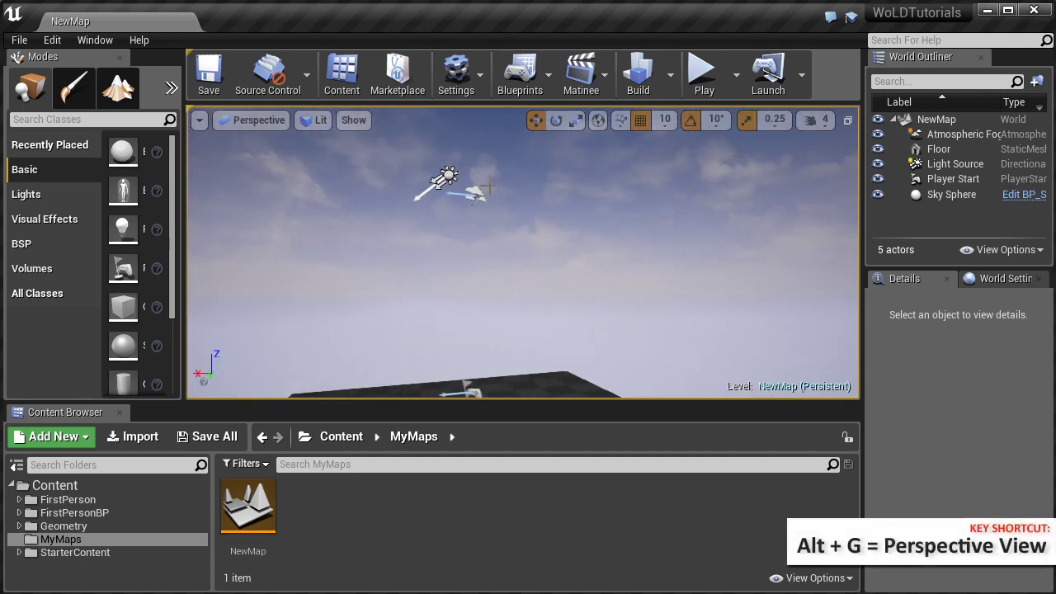
left_click(446, 176)
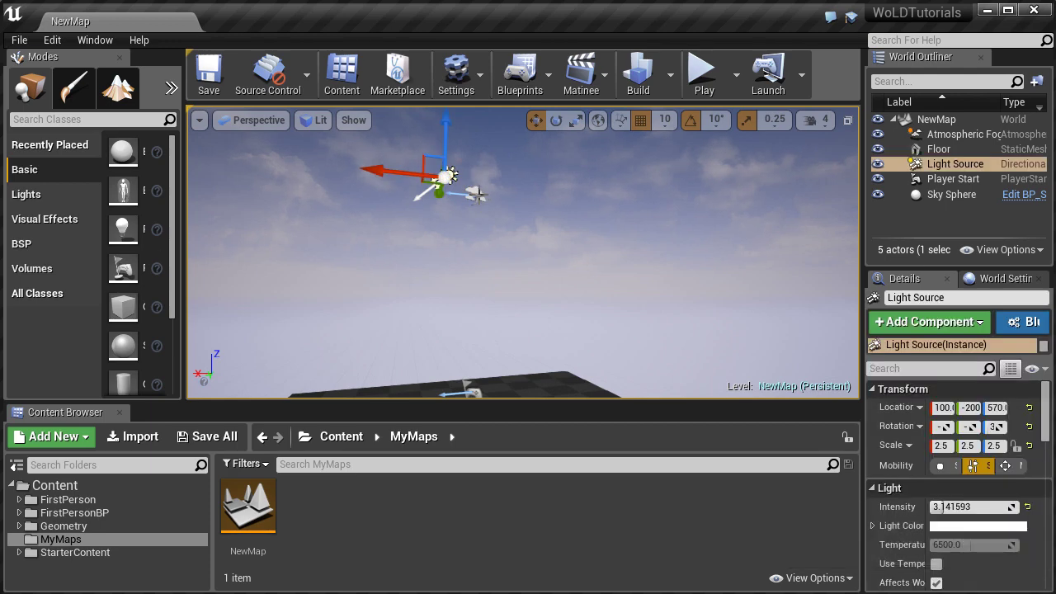
left_click(476, 194)
right_click_drag(513, 264, 508, 271)
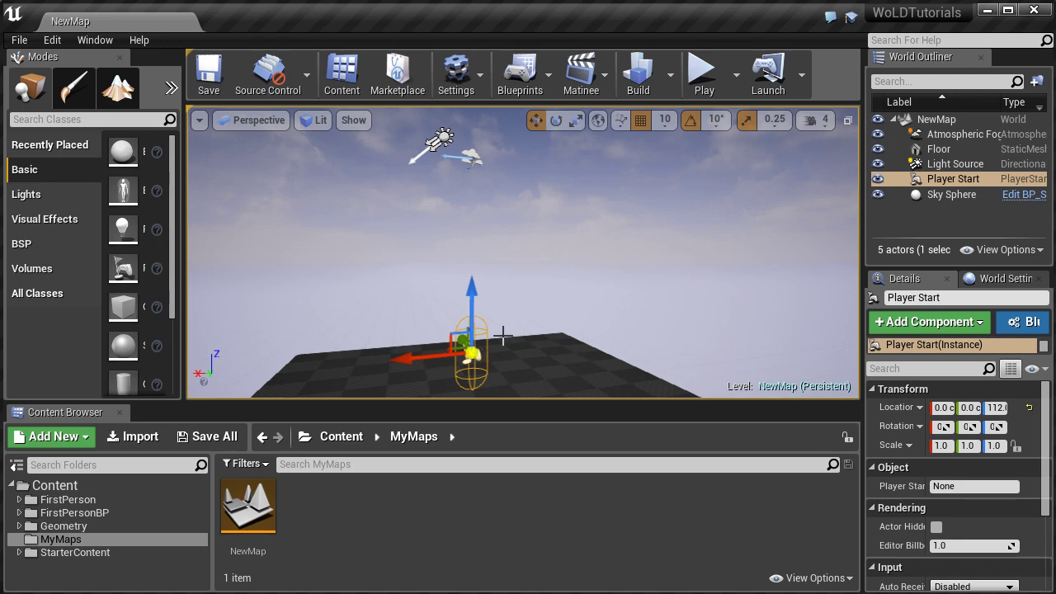
key("s")
right_click_drag(496, 211, 516, 215)
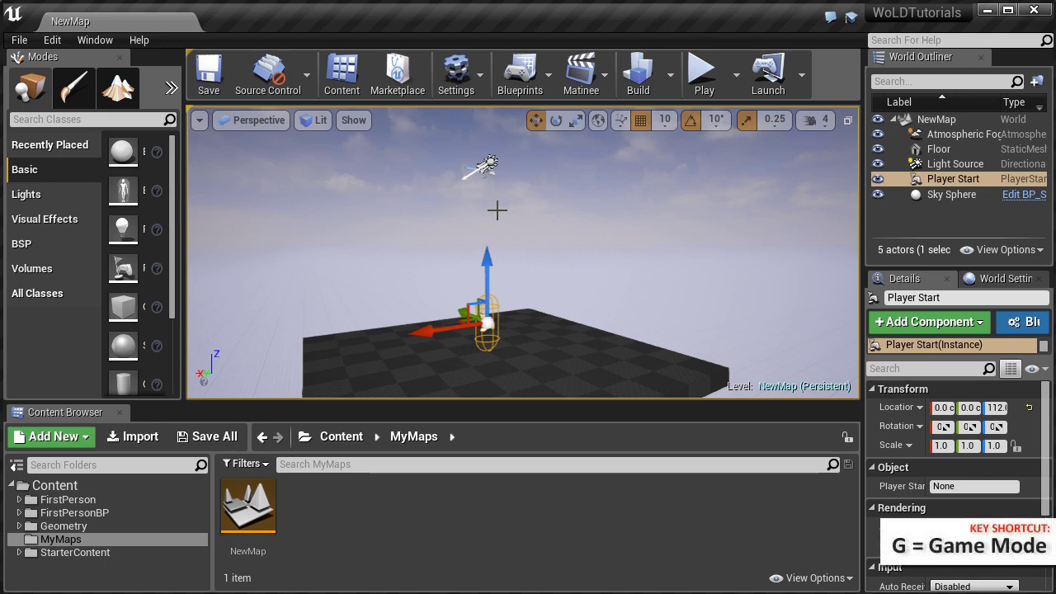
Toggle Game View on and off to compare the scene with and without its editor icons.
key("g")
key("g")
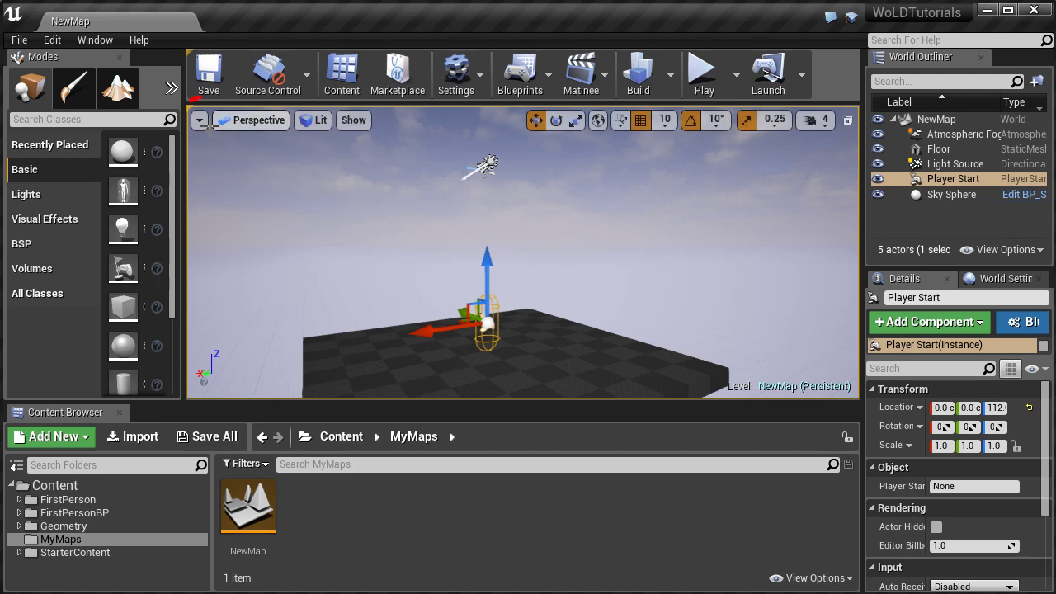
left_click(199, 121)
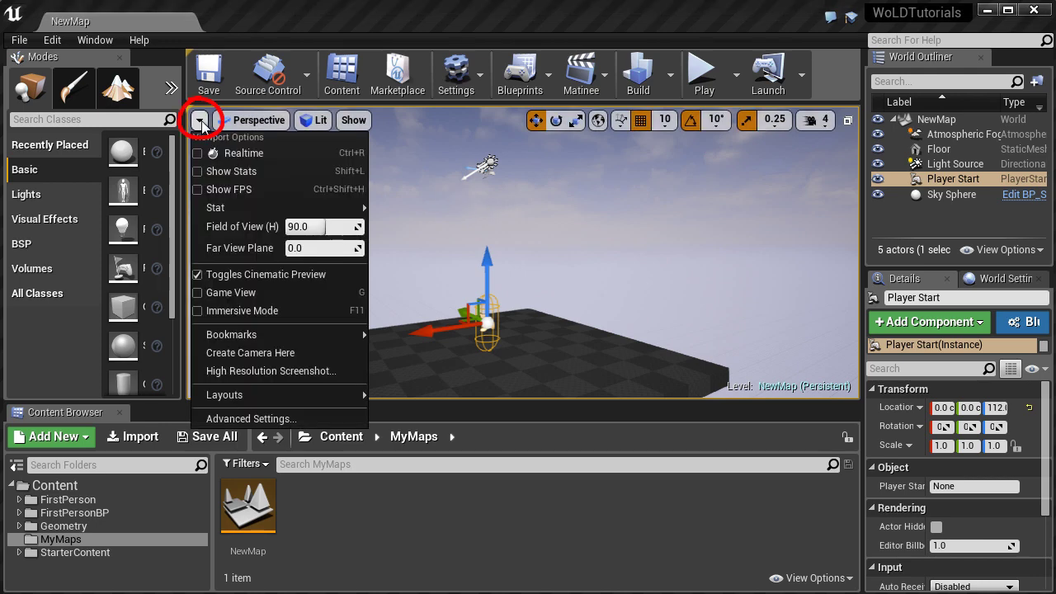
left_click(198, 292)
left_click(197, 293)
key("Escape")
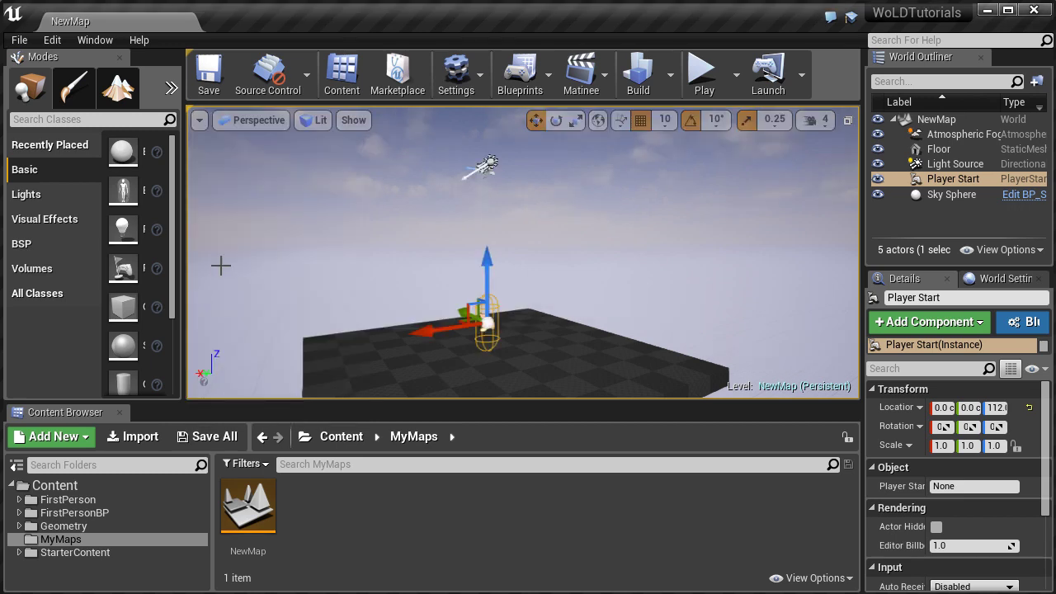
Examine the Realtime rendering option of the Perspective viewport.
left_click(199, 120)
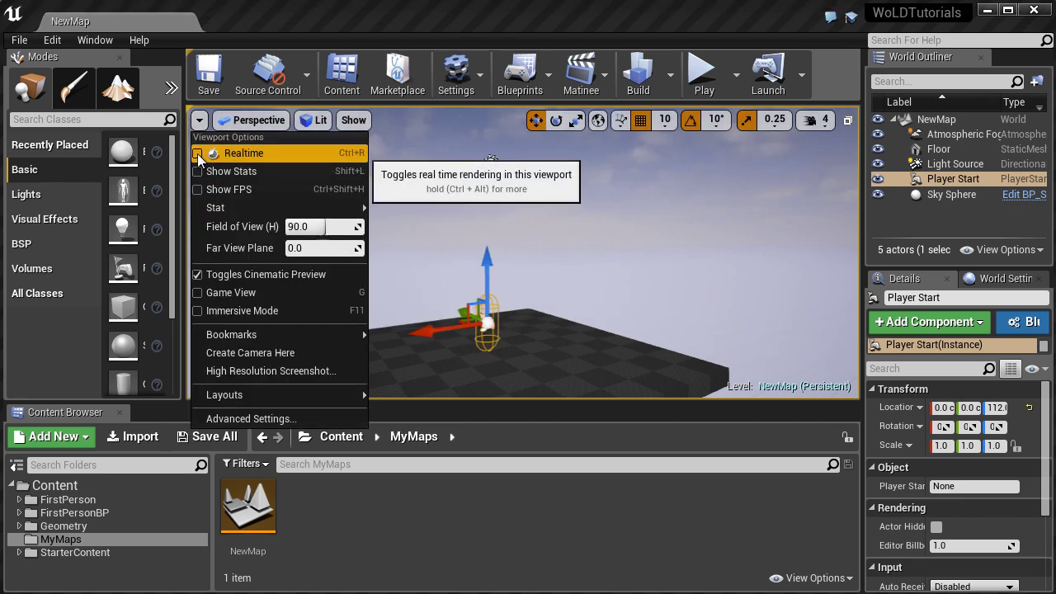
left_click(341, 154)
right_click_drag(400, 166, 415, 182)
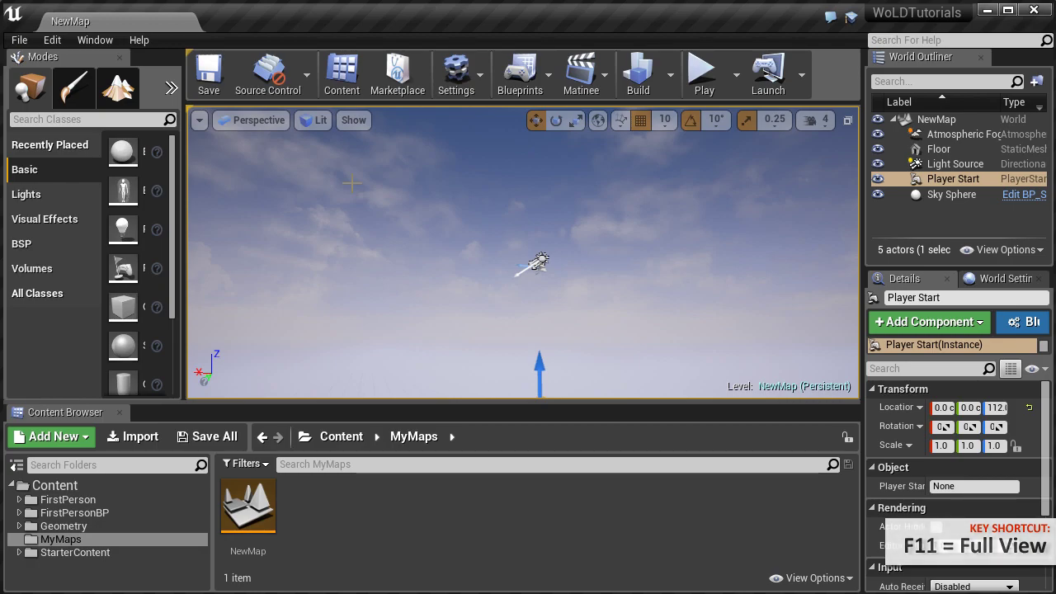
Show the Perspective viewport in Immersive Mode, return to the normal editor layout and review the viewport options.
key("F11")
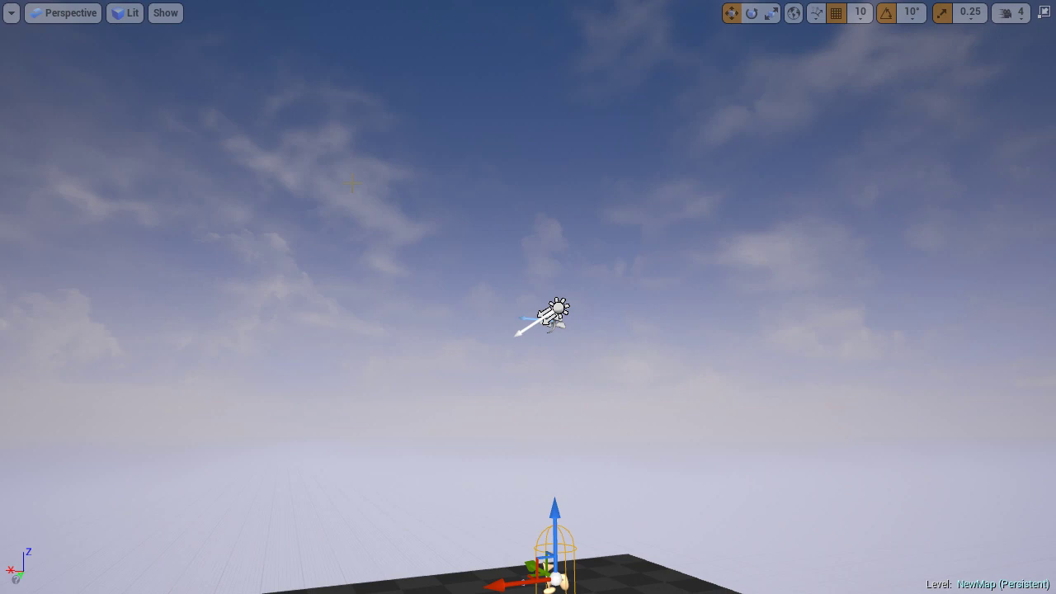
key("F11")
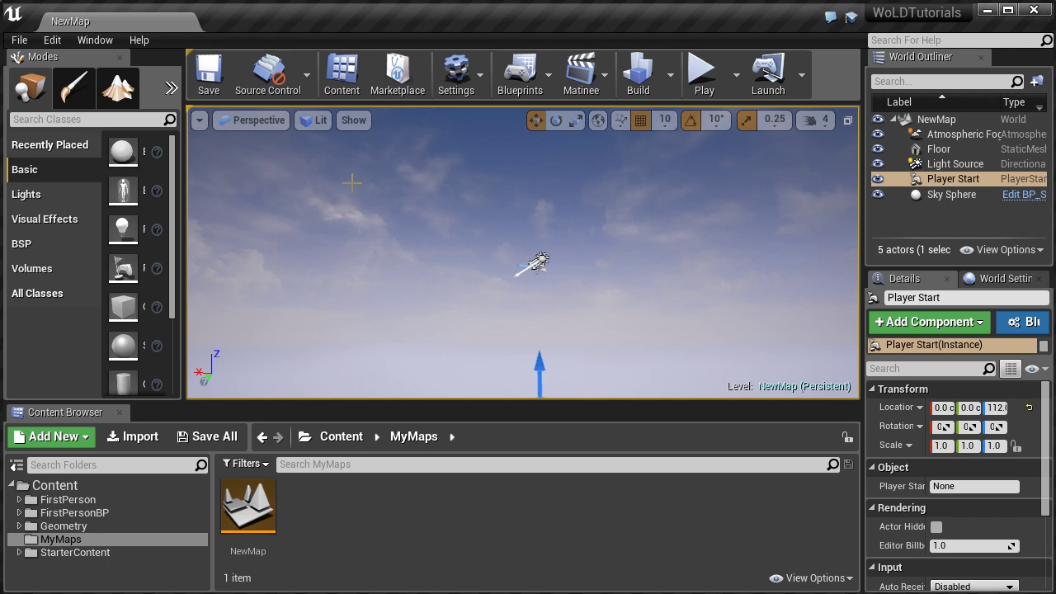
left_click(199, 121)
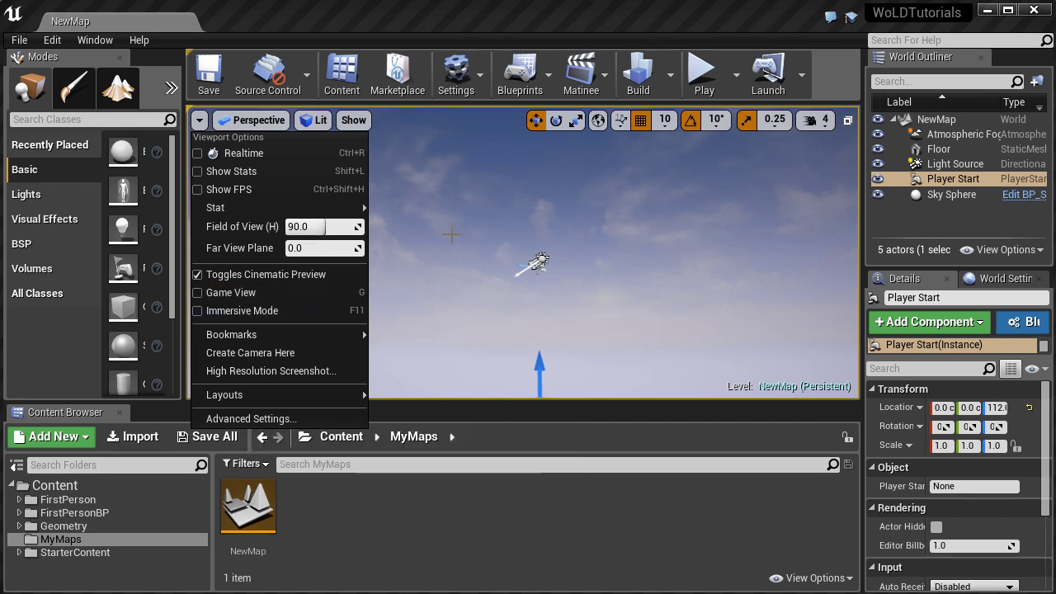
right_click_drag(447, 232, 404, 211)
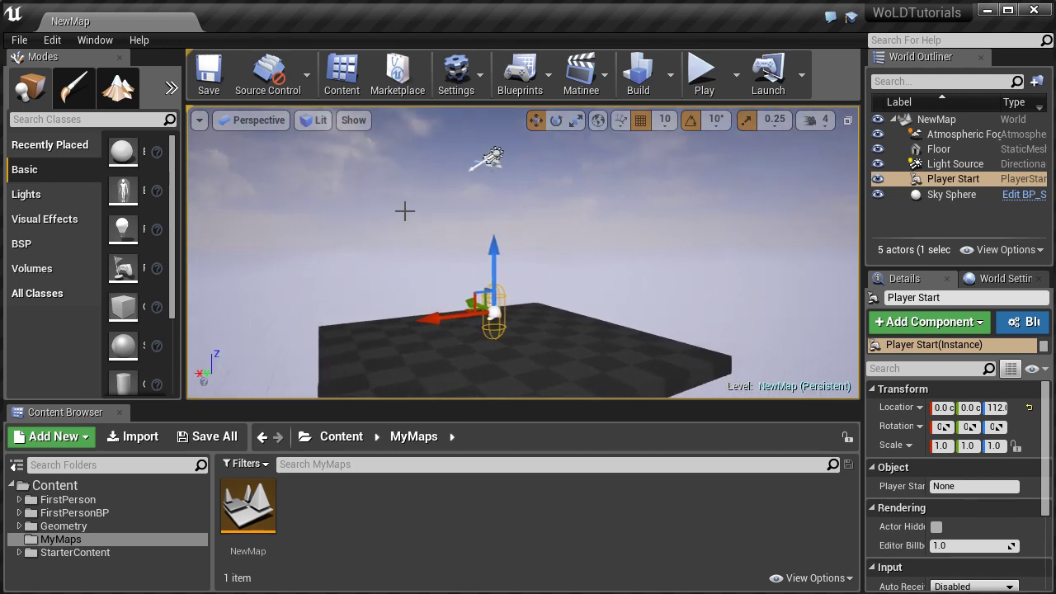
Preview the scene in the Unlit and Lighting Only view modes and return the viewport to Lit.
left_click(320, 120)
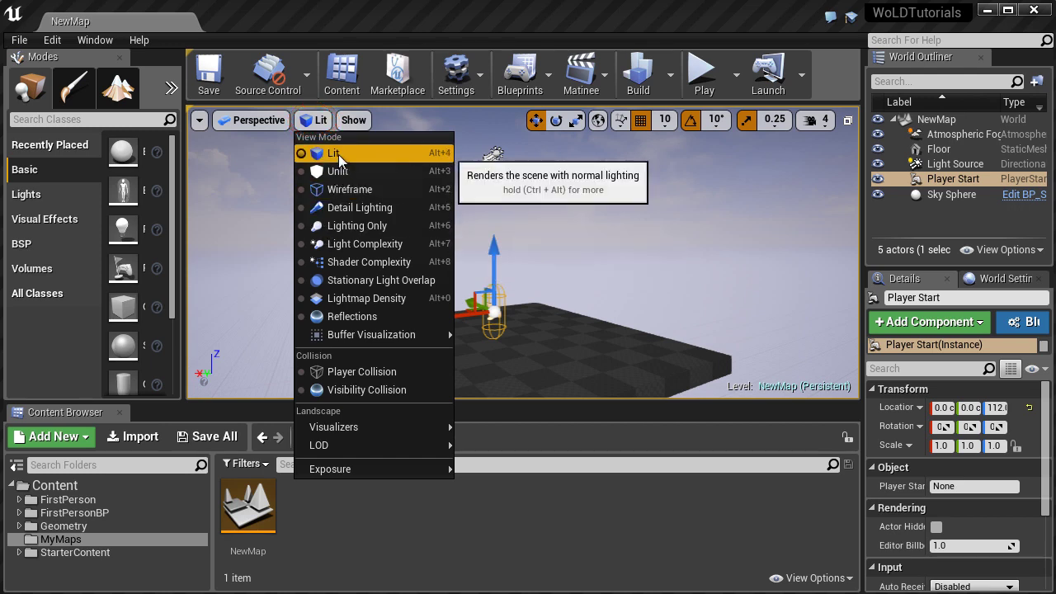
right_click_drag(602, 282, 670, 284)
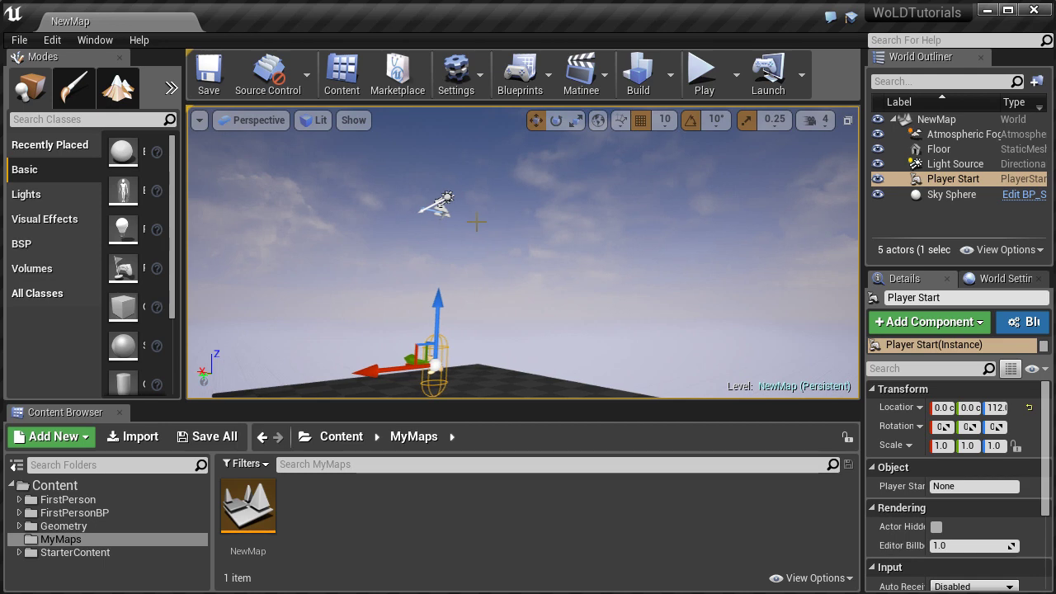
left_click(319, 120)
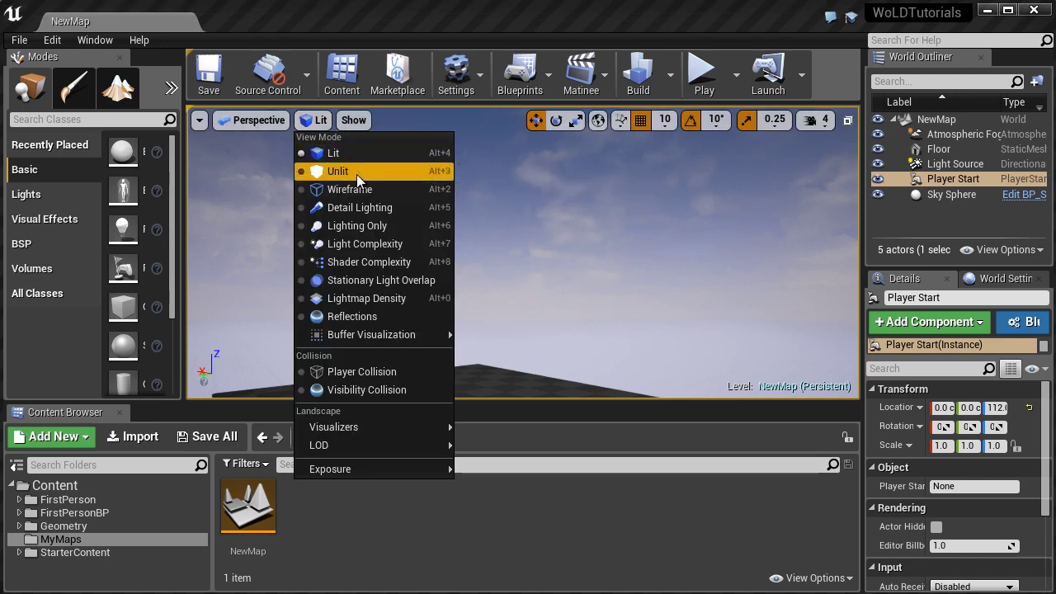
left_click(346, 172)
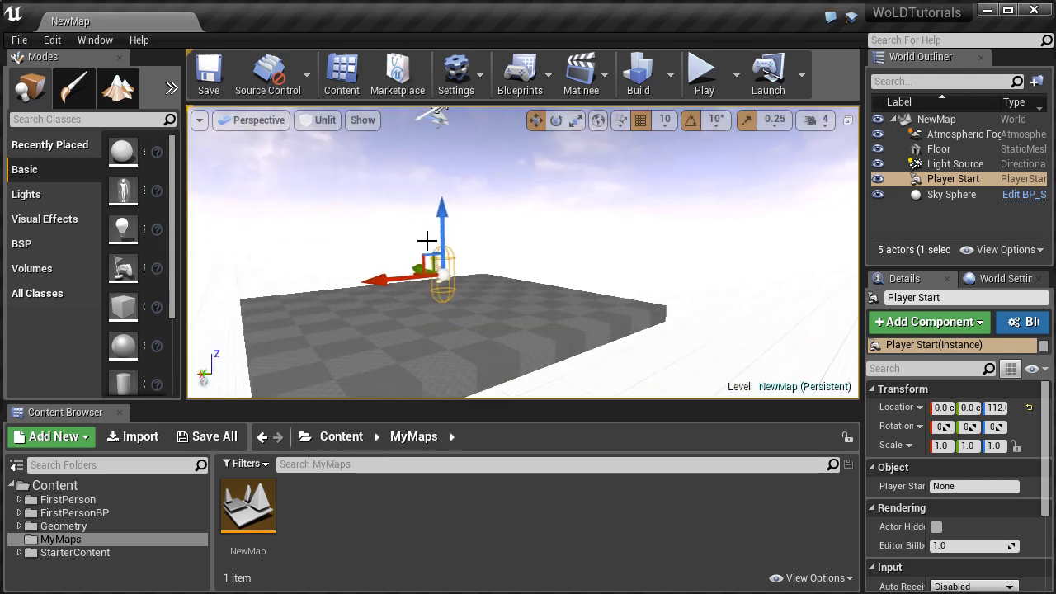
left_click(337, 121)
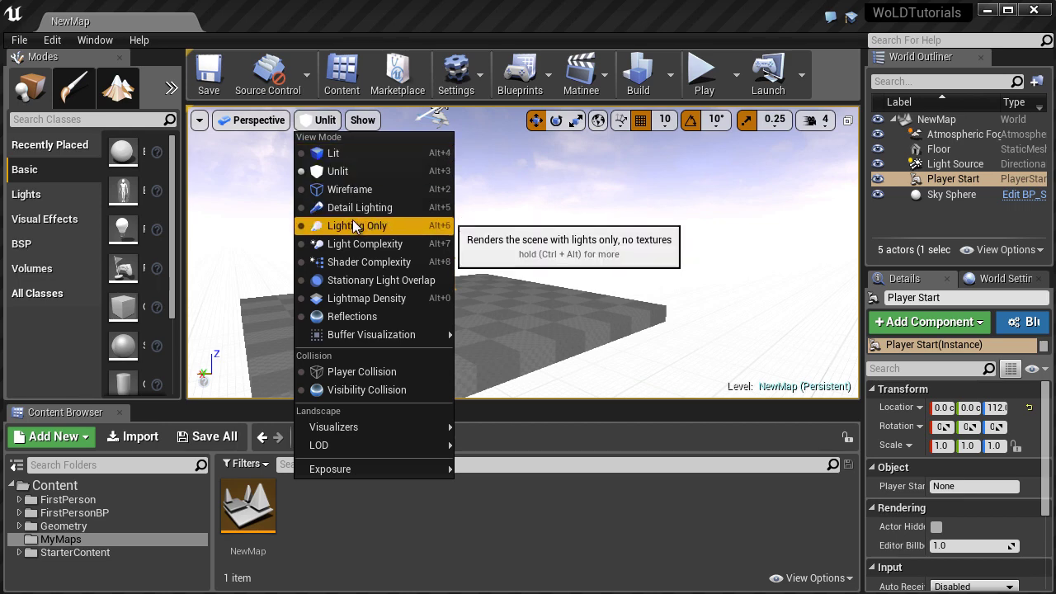
left_click(354, 225)
left_click(340, 119)
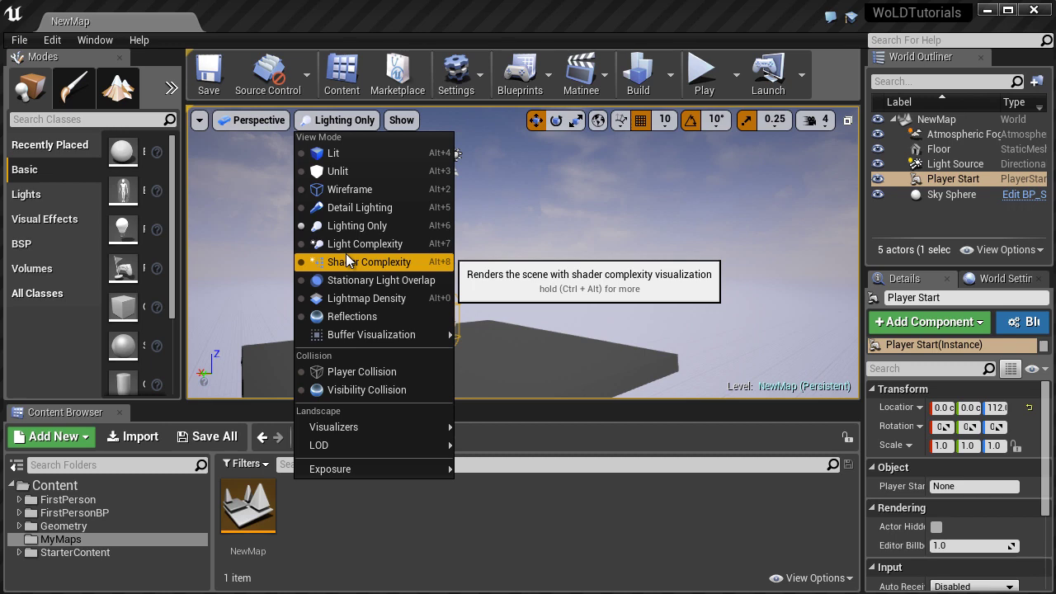
left_click(343, 153)
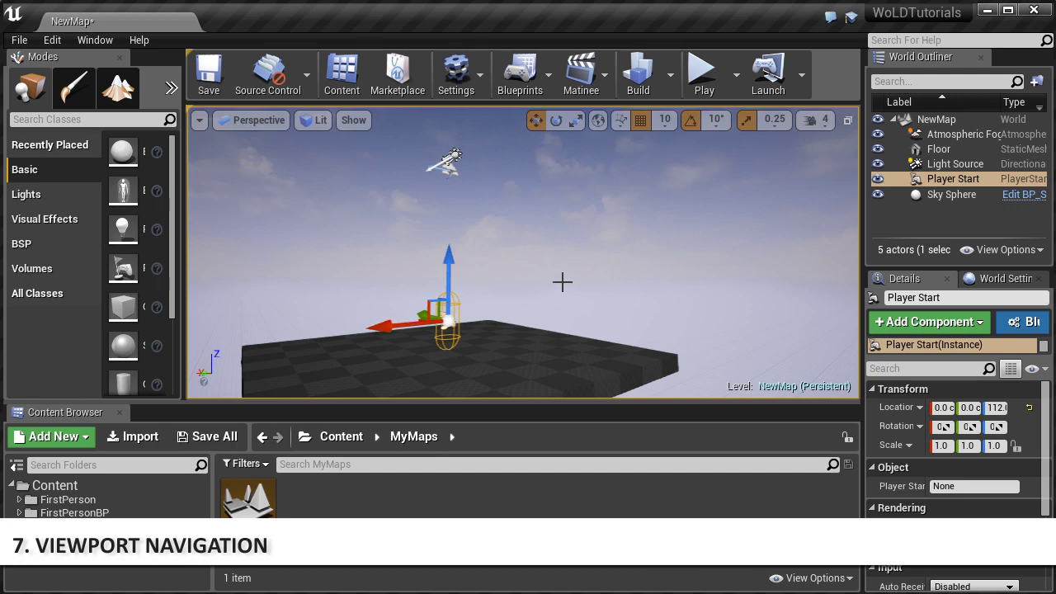
Look around the level and fly the camera forward and backward in front of the floor.
right_click_drag(561, 283, 517, 272)
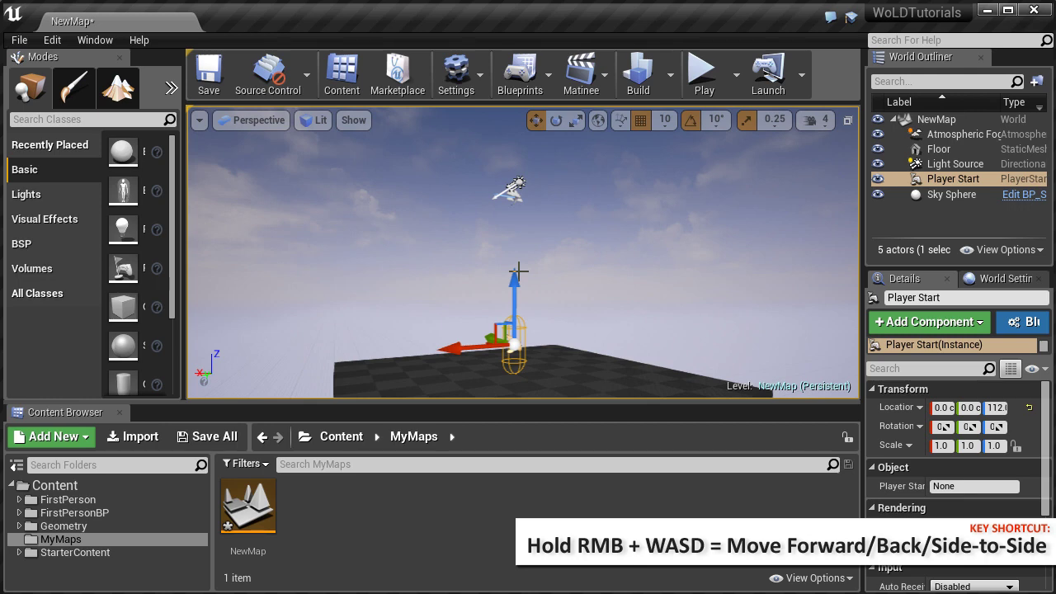
key("w")
key("s")
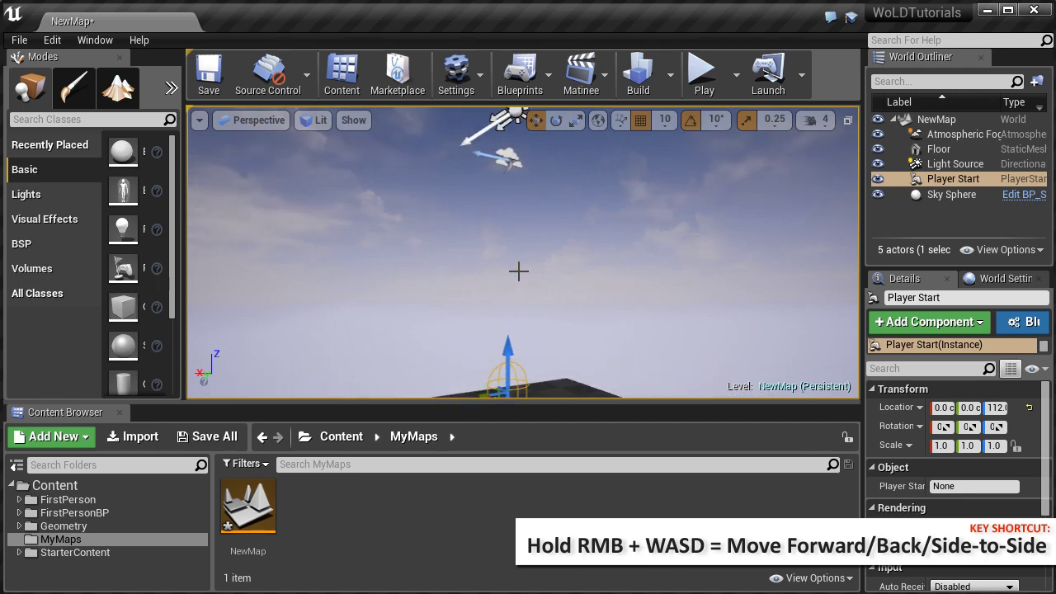
key("s")
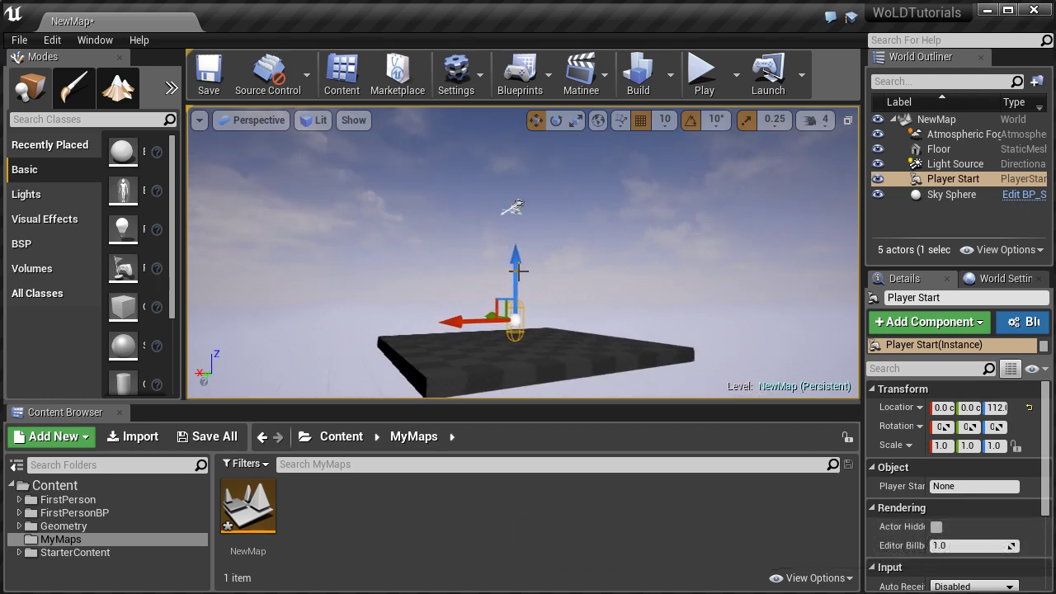
key("w")
key("s")
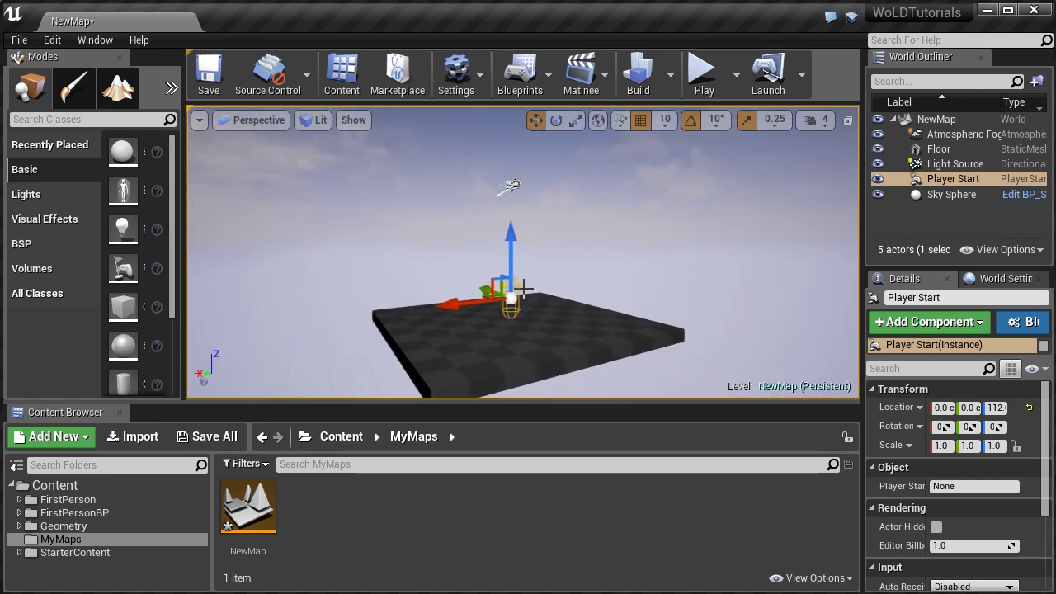
Move the camera sideways in both directions, turn it and fly in closer to the Player Start.
key("a")
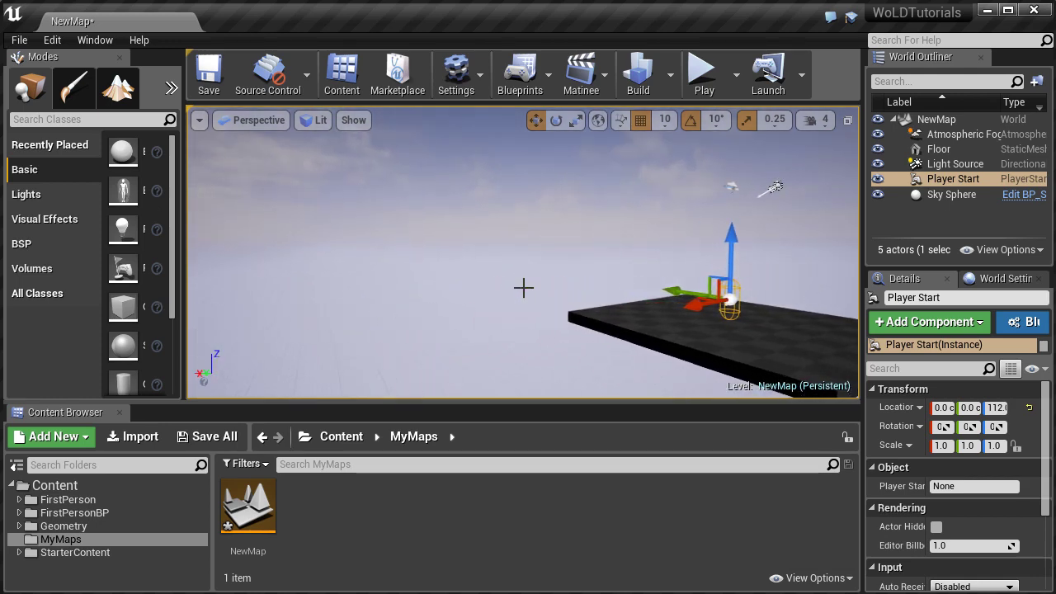
key("d")
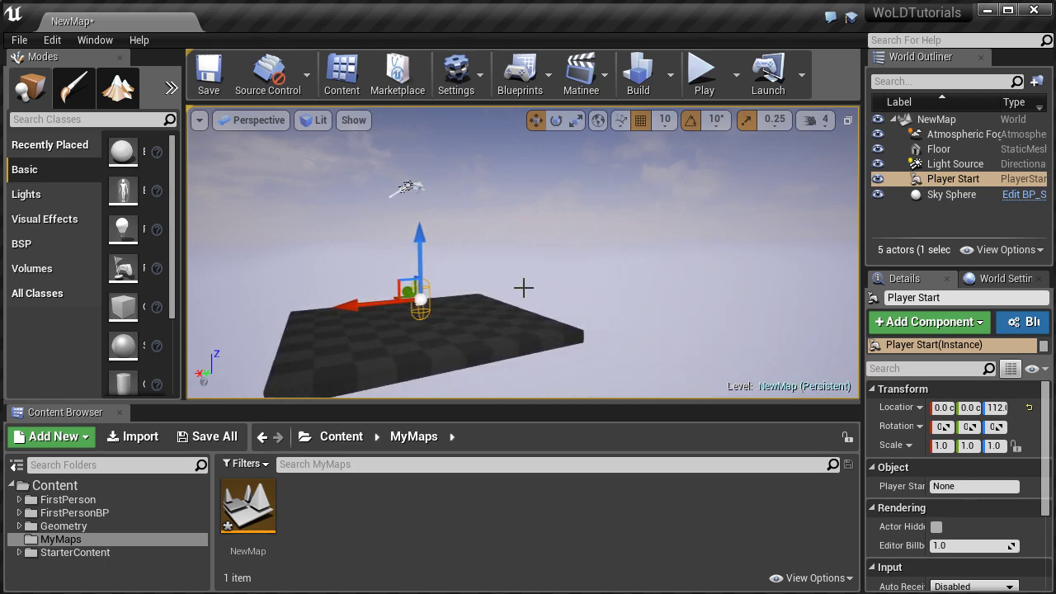
key("a")
right_click_drag(523, 288, 259, 300)
key("w")
key("w")
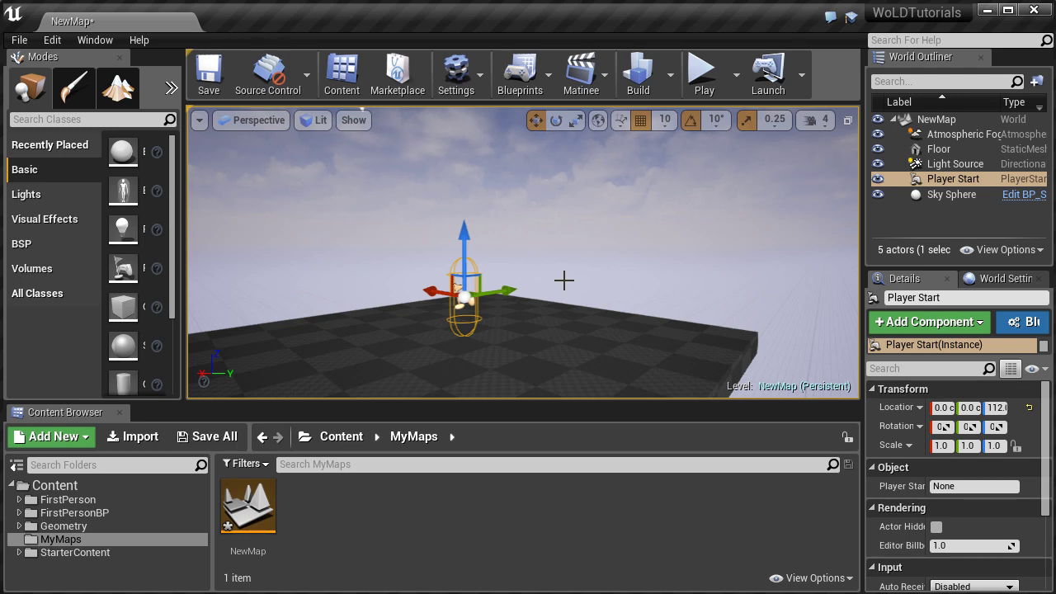
Move and pan the Perspective camera, and zoom in and out on the Player Start repeatedly.
left_click_drag(563, 281, 672, 311)
mouse_move(566, 278)
middle_mouse_down()
mouse_move(572, 26)
mouse_move(549, 270)
mouse_move(535, 8)
mouse_move(524, 224)
mouse_move(167, 194)
mouse_move(674, 183)
mouse_move(271, 167)
mouse_move(757, 175)
mouse_move(784, 188)
mouse_move(691, 189)
mouse_move(564, 277)
middle_mouse_up()
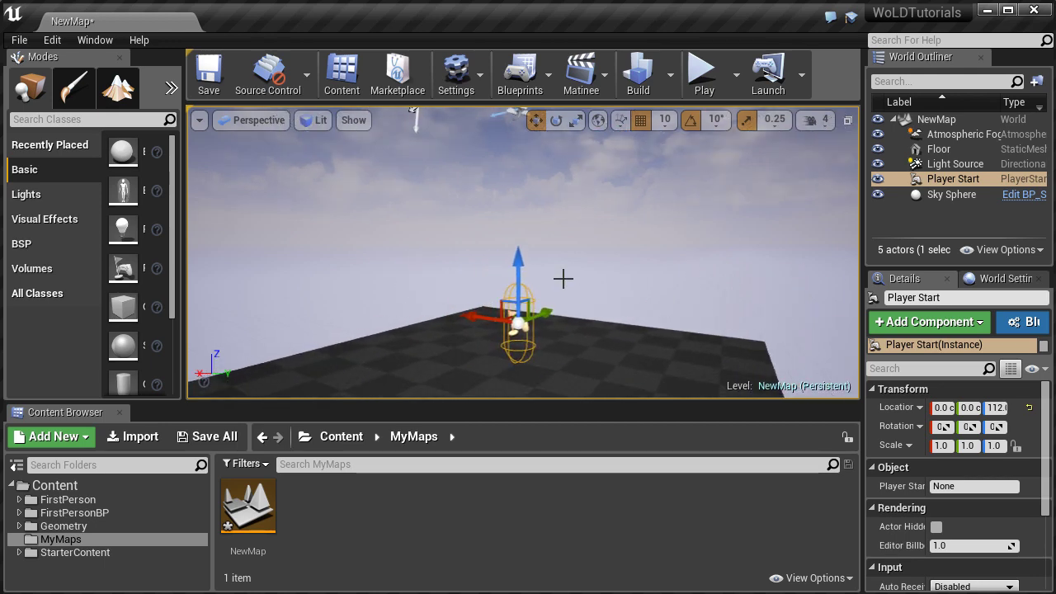
scroll(563, 279, "up", 3)
scroll(563, 279, "down", 5)
scroll(564, 278, "up", 3)
scroll(563, 278, "up", 2)
scroll(563, 279, "down", 4)
scroll(564, 280, "up", 1)
scroll(565, 280, "up", 2)
scroll(564, 279, "down", 2)
Fly the camera around the level to a close view of the Player Start from another side.
right_click_drag(566, 280, 841, 332)
key("w")
key("a")
key("w")
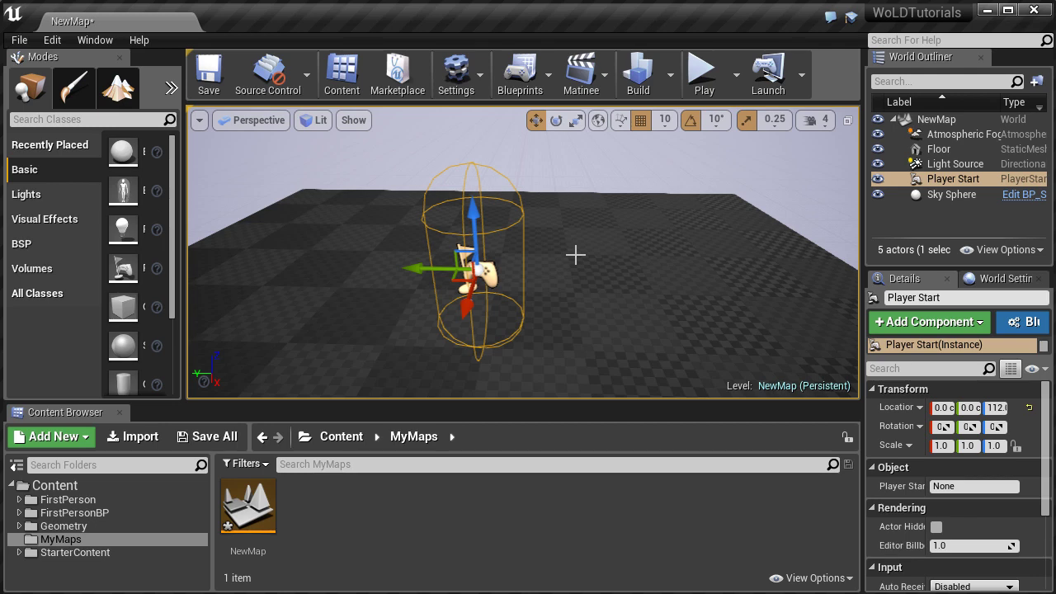
Set Flight Camera Control Type in the Level Editor viewport preferences to Use WASD only when a Mouse Button is Pressed.
left_click(52, 40)
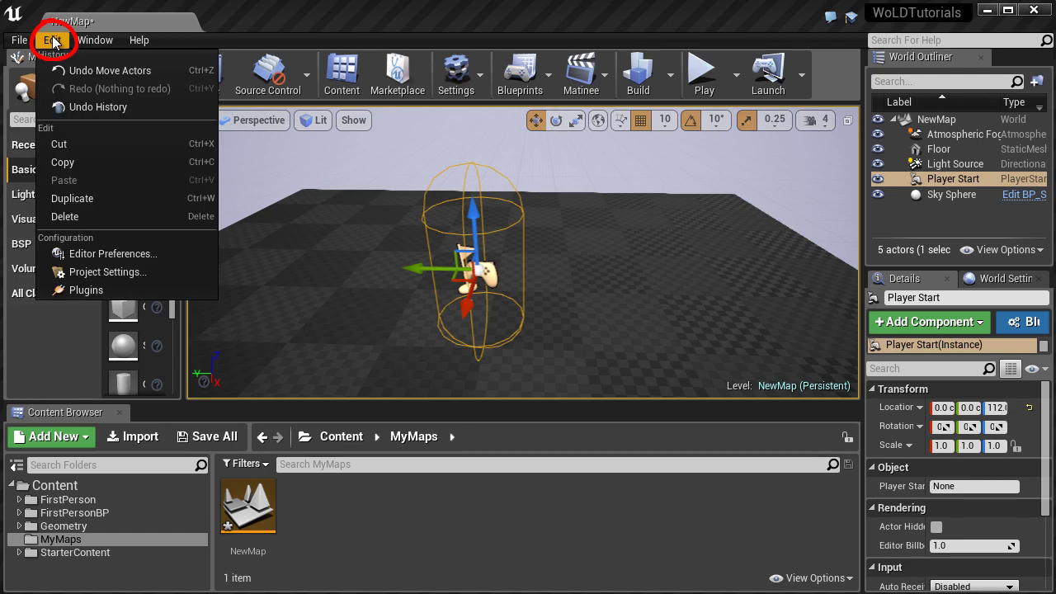
left_click(114, 255)
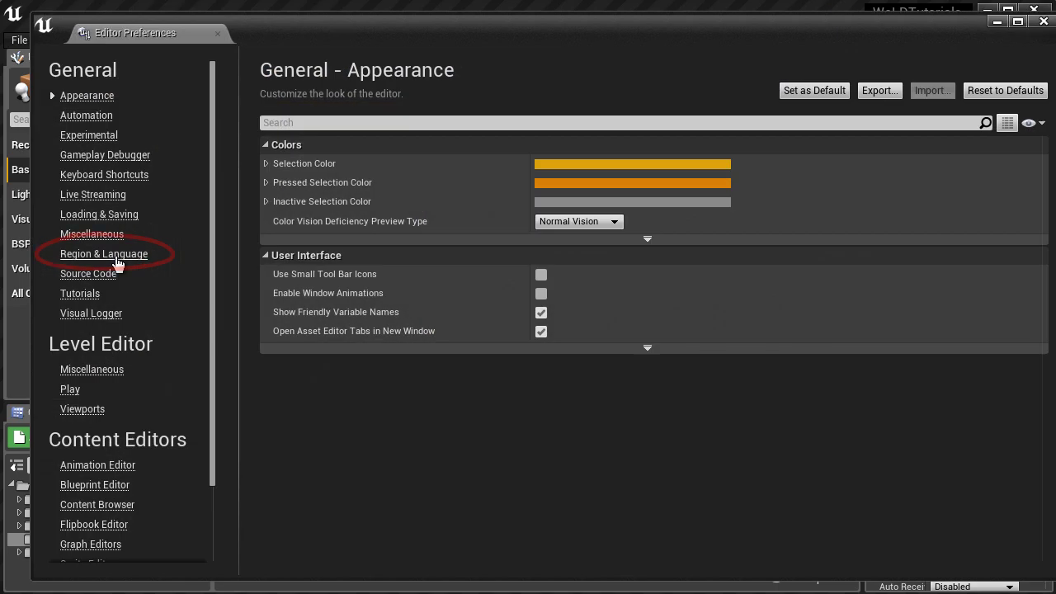
left_click(90, 410)
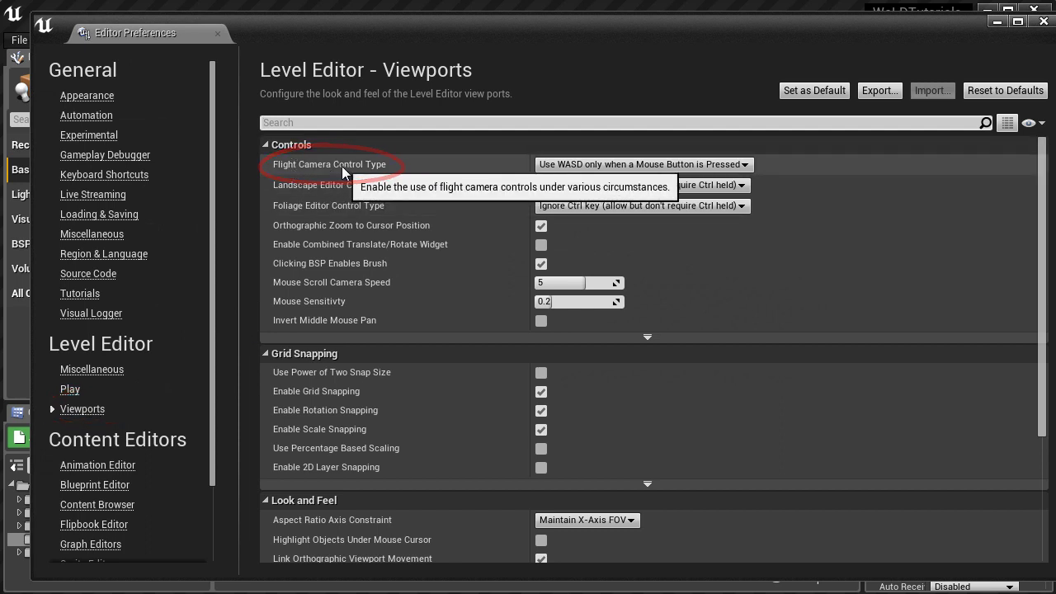
left_click(725, 164)
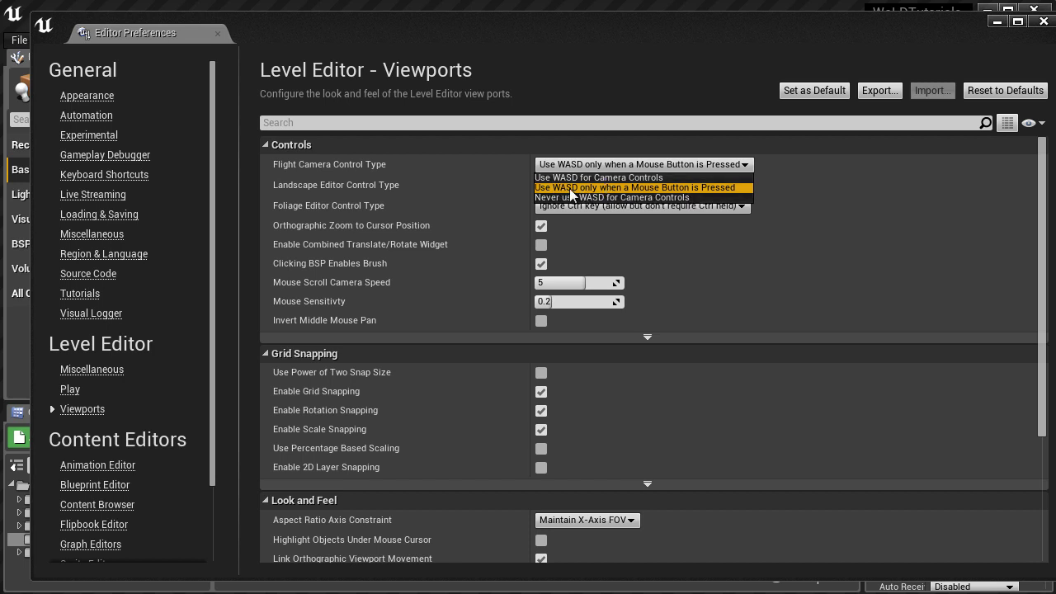
left_click(642, 189)
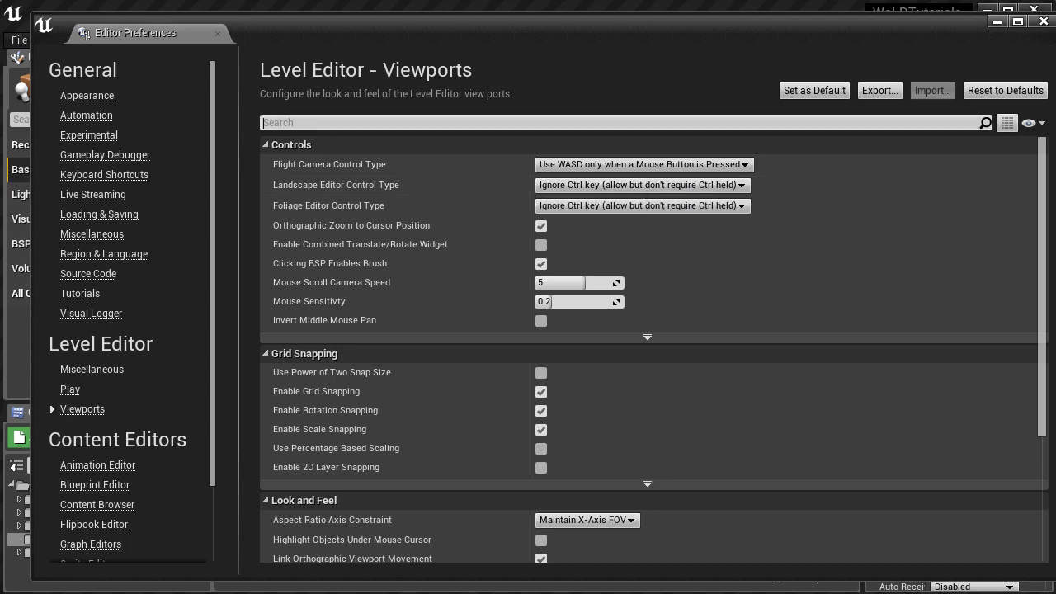
left_click(1043, 23)
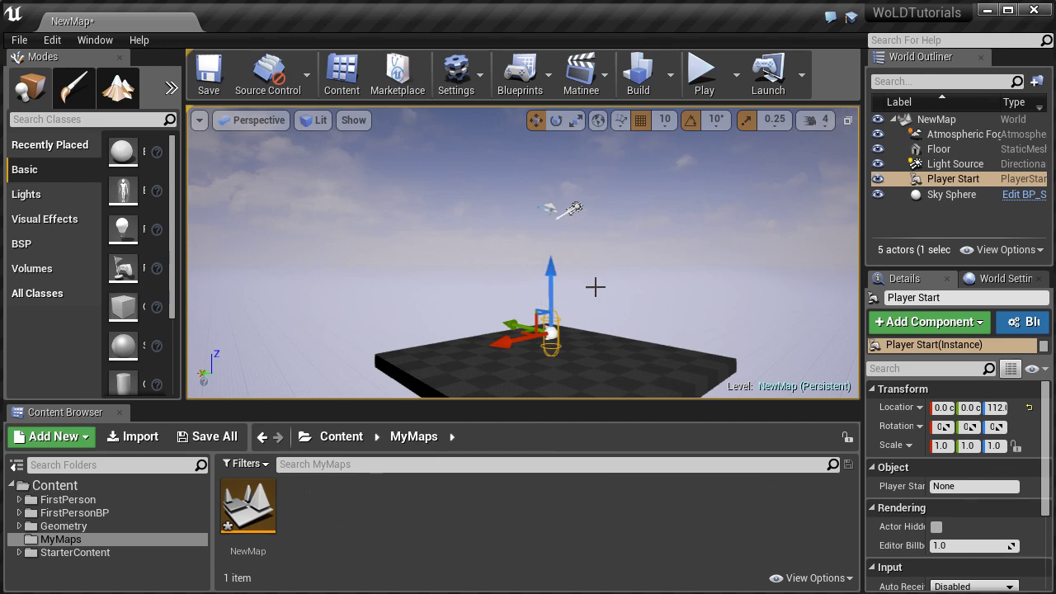
Lower the camera speed to 2 and then 1, and fly the camera toward the floor.
left_click(818, 120)
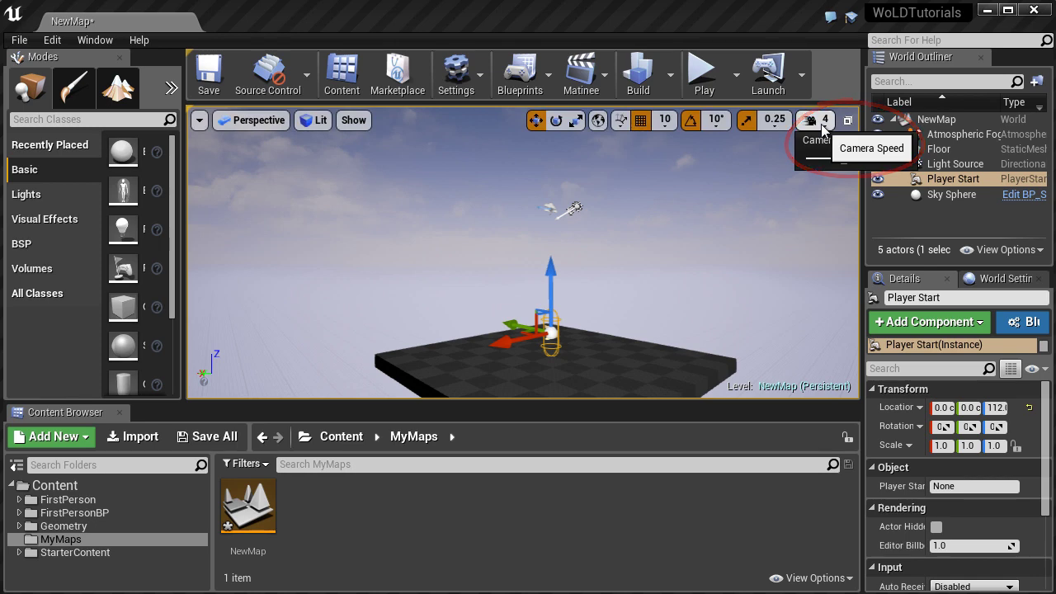
left_click_drag(842, 158, 831, 159)
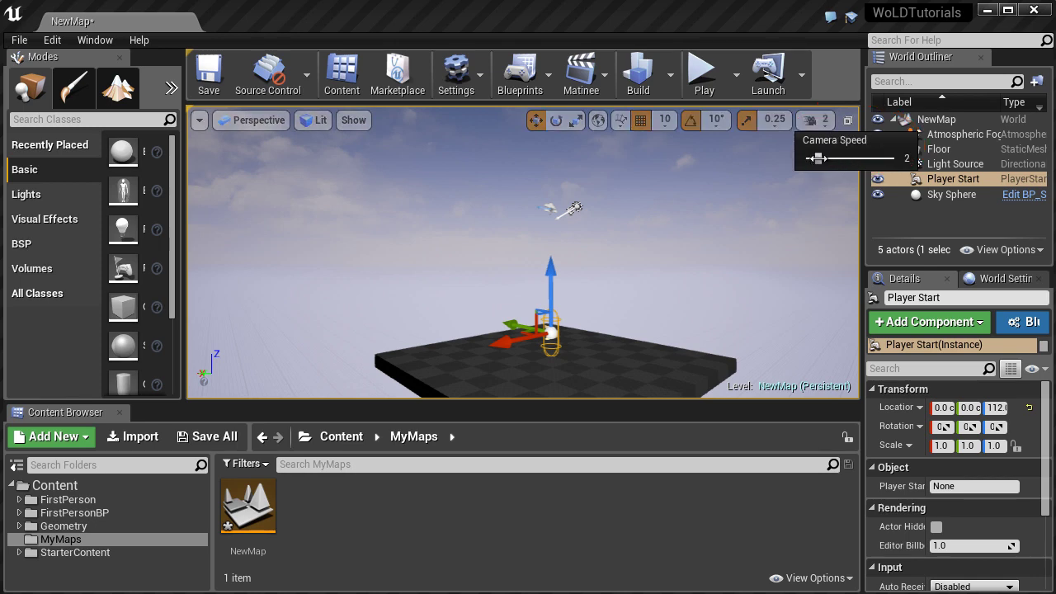
right_click_drag(585, 288, 587, 295)
key("w")
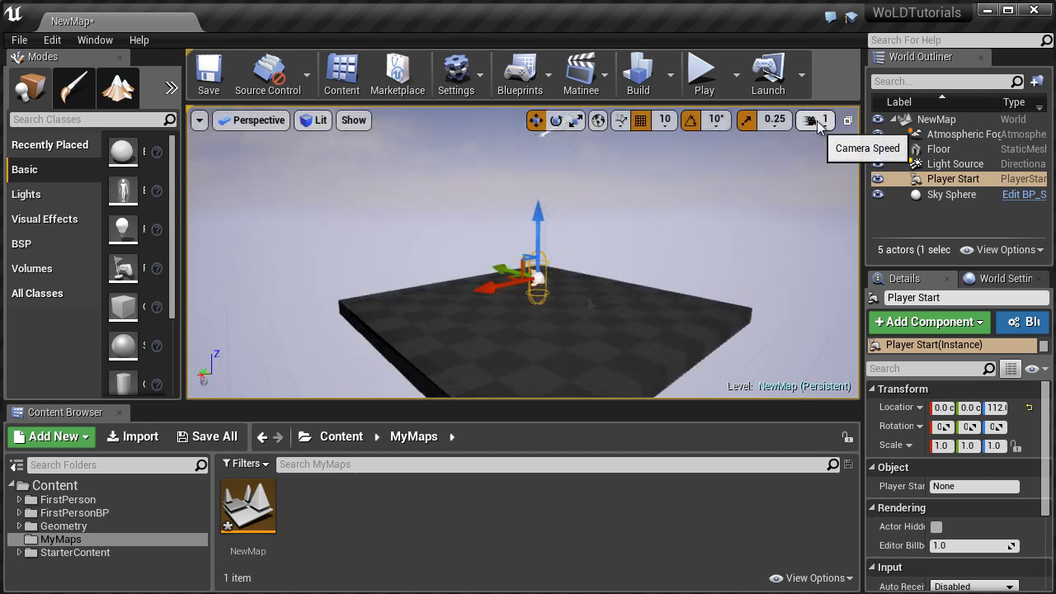
Raise the camera speed to 8 and fly the camera around the level.
left_click(820, 120)
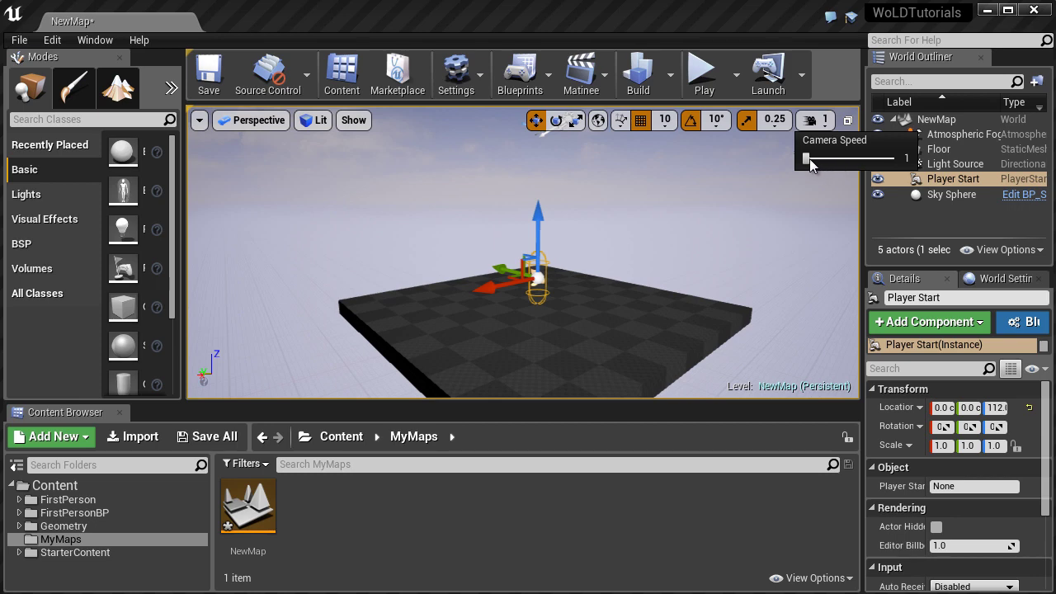
left_click_drag(810, 159, 854, 158)
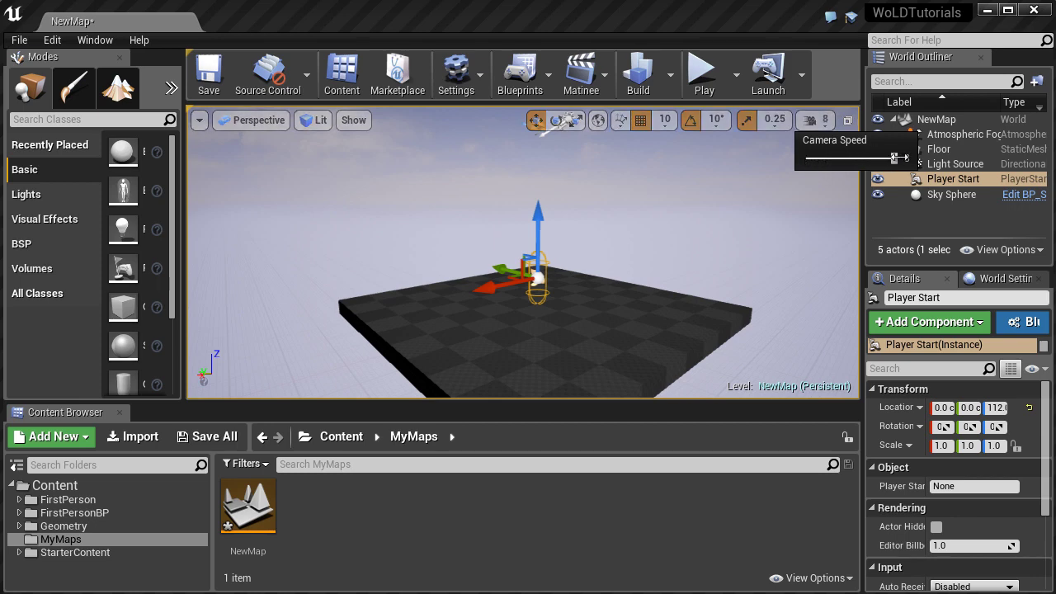
key("w")
right_click_drag(657, 236, 421, 314)
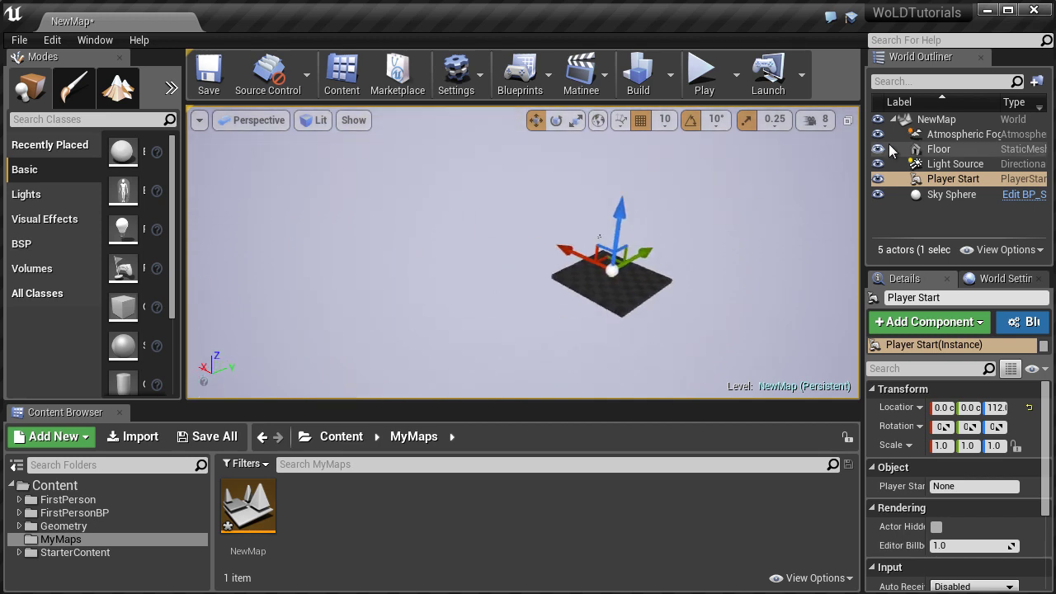
Set the camera speed to 4 and fly back toward the floor and Player Start.
left_click(823, 122)
left_click(844, 157)
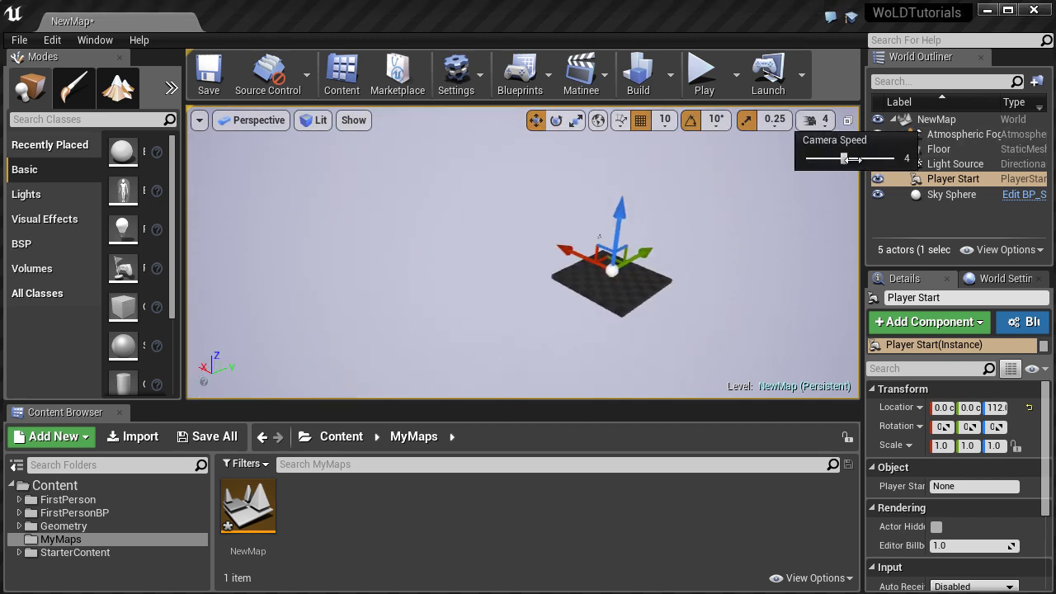
key("w")
right_click_drag(618, 290, 620, 291)
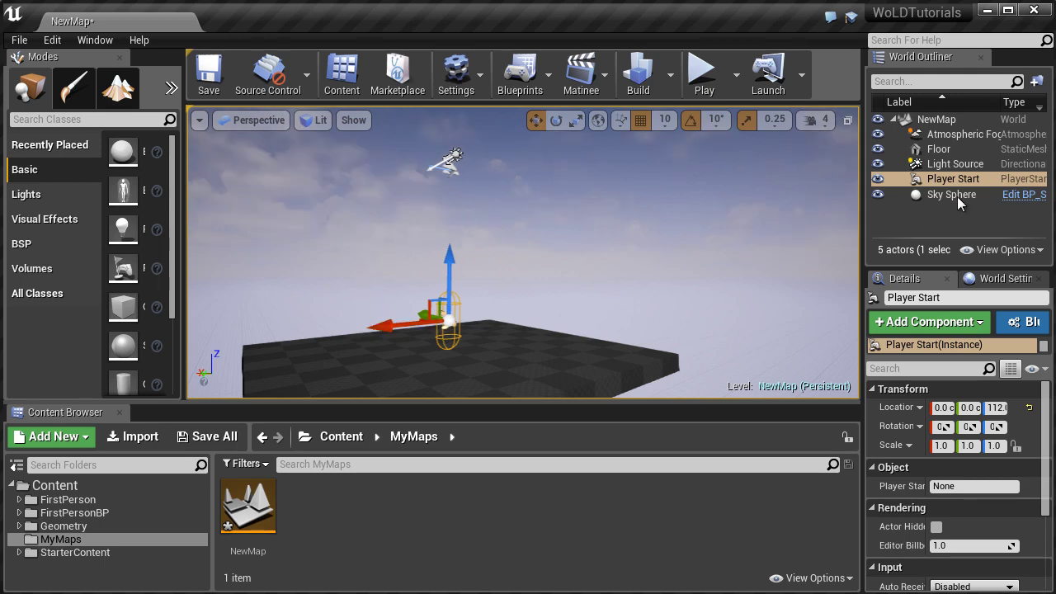
Maximize the Top viewport by way of the four-view layout and frame the selected Player Start in it.
left_click(847, 119)
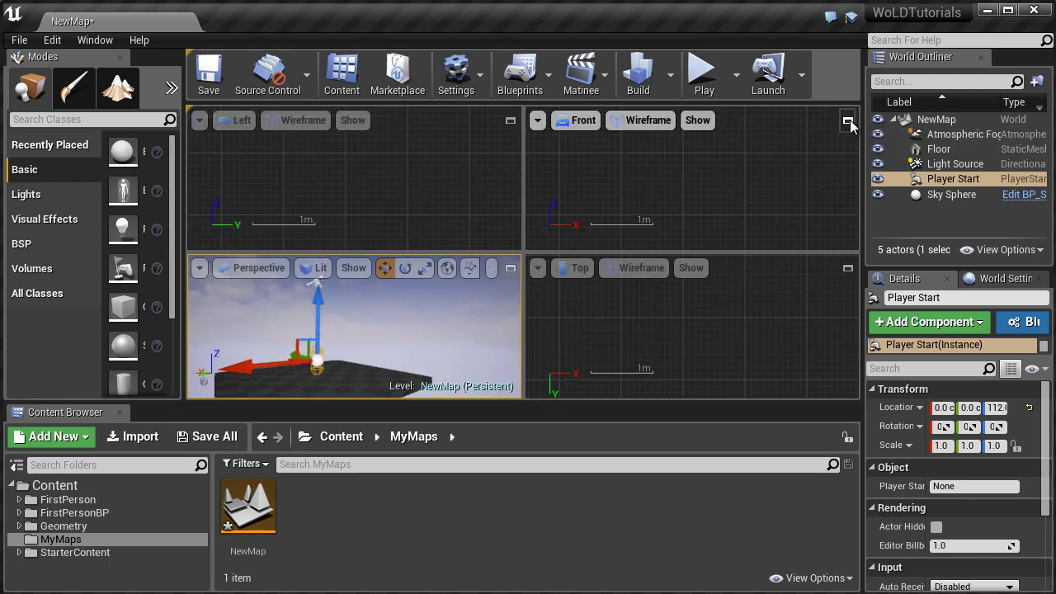
left_click(847, 271)
right_click(438, 293)
key("Escape")
key("f")
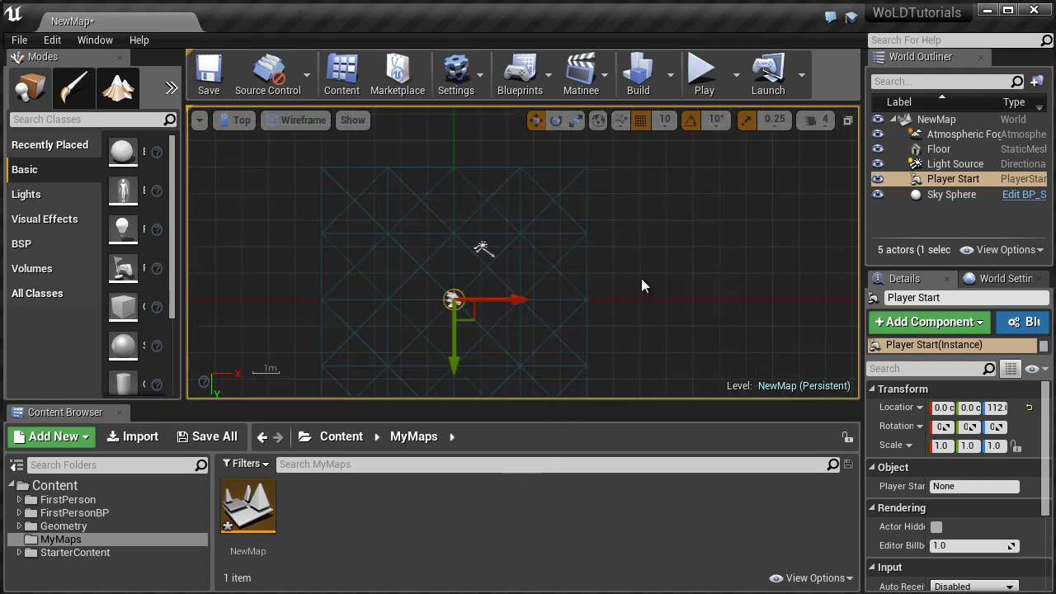
Zoom and pan the Top view, and marquee-select all actors before clearing the selection.
scroll(641, 276, "down", 3)
scroll(642, 278, "up", 3)
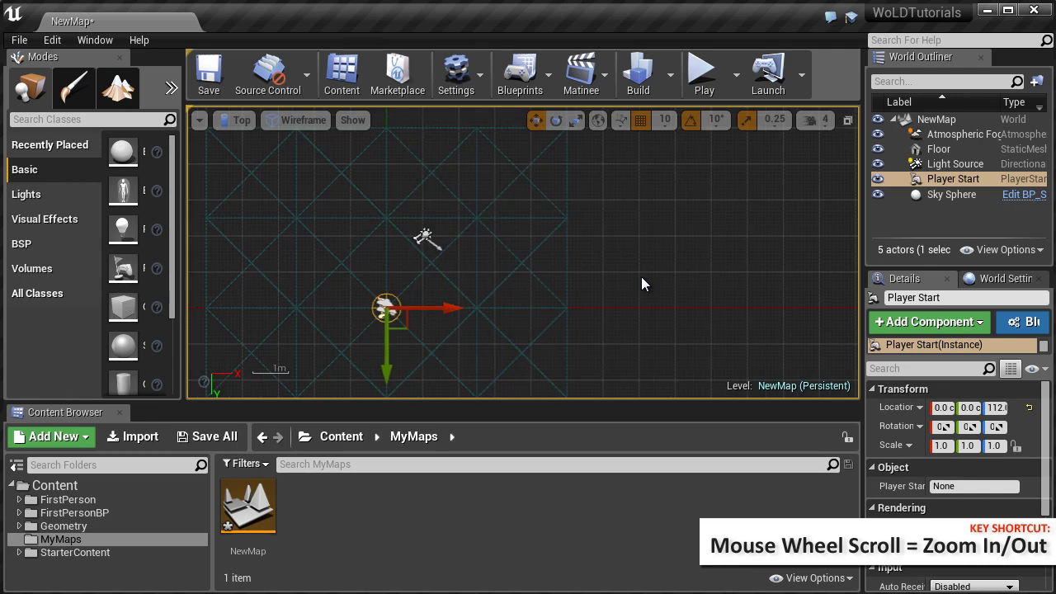
mouse_move(641, 276)
right_mouse_down()
mouse_move(780, 253)
mouse_move(630, 310)
mouse_move(620, 271)
mouse_move(702, 259)
mouse_move(626, 318)
mouse_move(655, 287)
right_mouse_up()
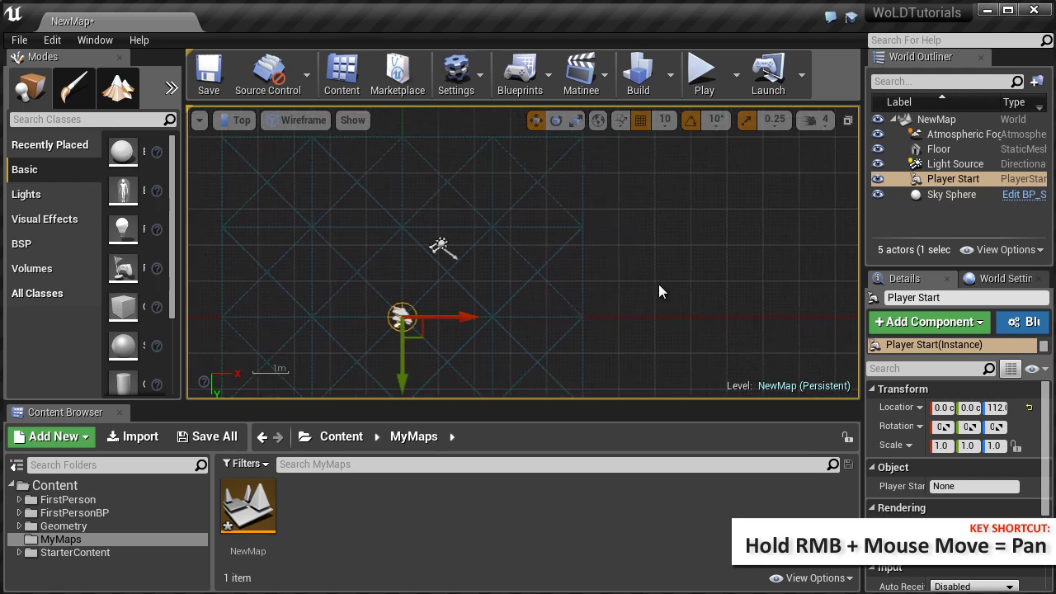
left_click_drag(717, 198, 208, 391)
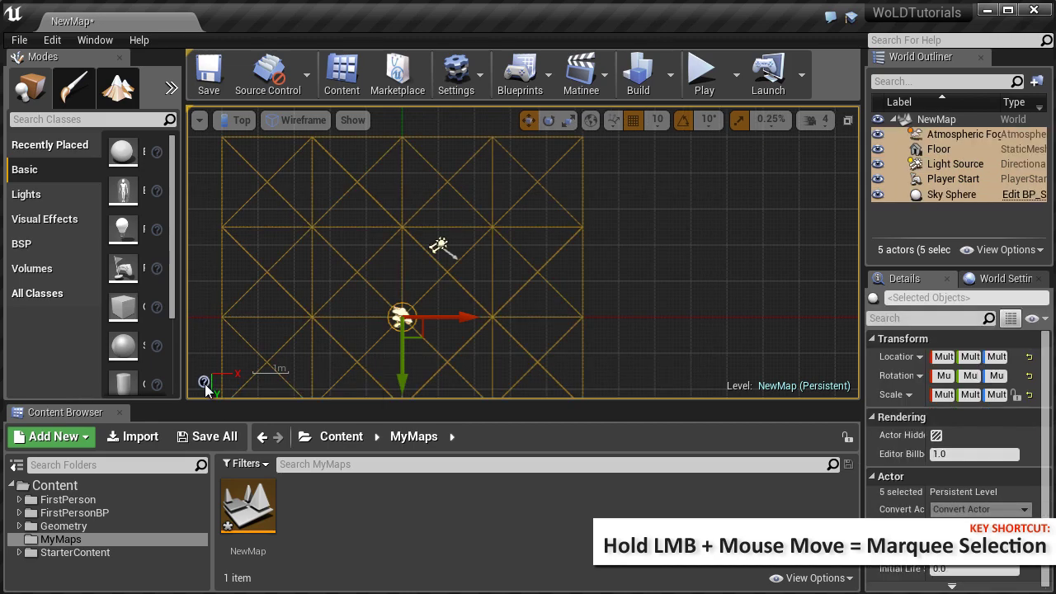
left_click(651, 236)
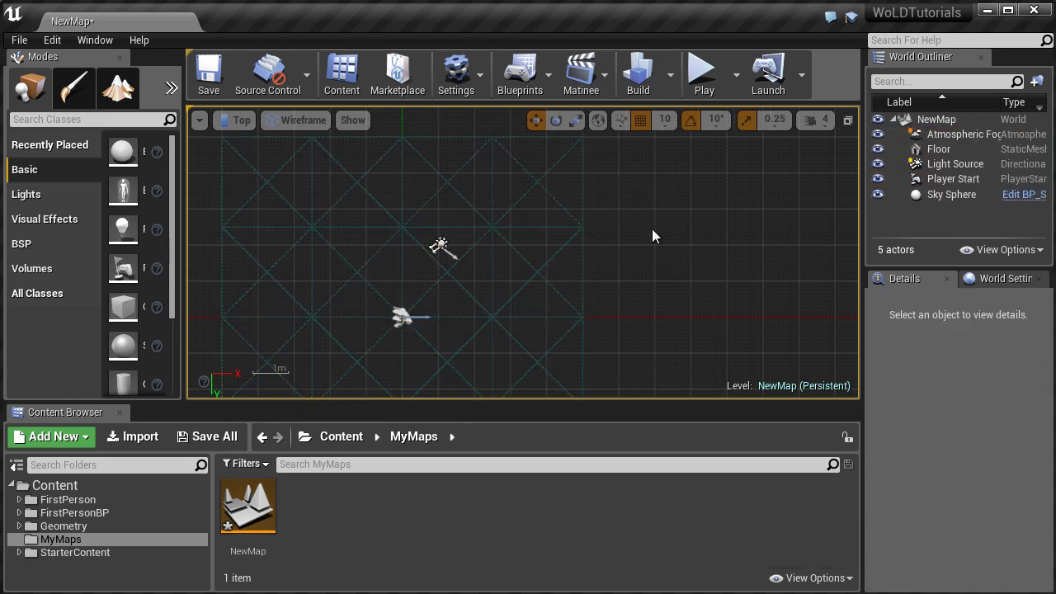
Return from the Top view to the maximized Perspective viewport.
middle_click_drag(619, 280, 619, 212)
middle_click_drag(646, 213, 646, 213)
left_click(846, 119)
left_click(509, 269)
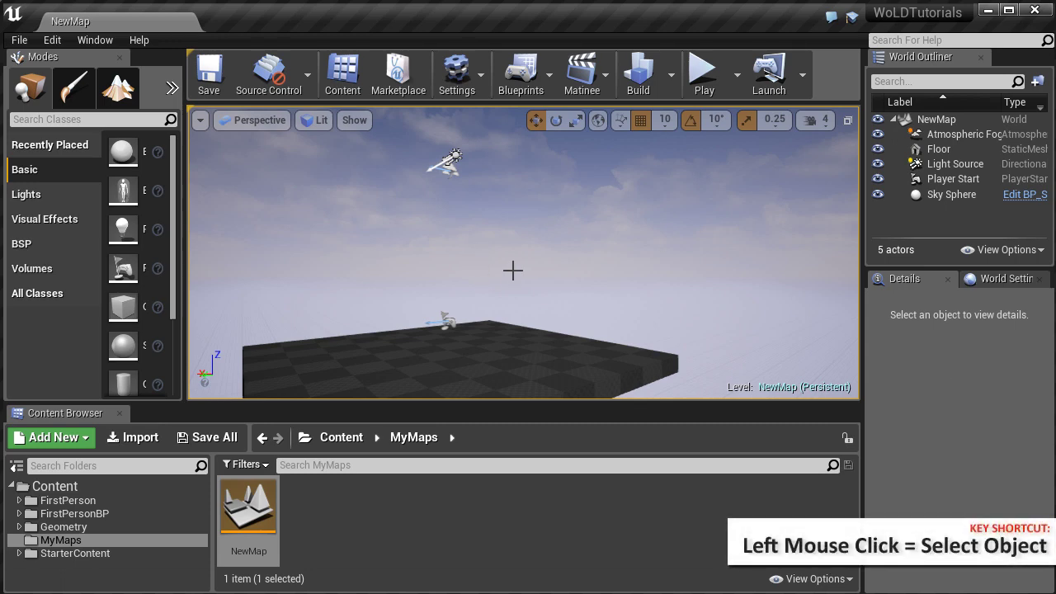
Select the Player Start and the Light Source one after the other in the Perspective viewport, and deselect.
left_click(448, 321)
mouse_move(532, 330)
right_mouse_down()
mouse_move(528, 309)
mouse_move(518, 316)
right_mouse_up()
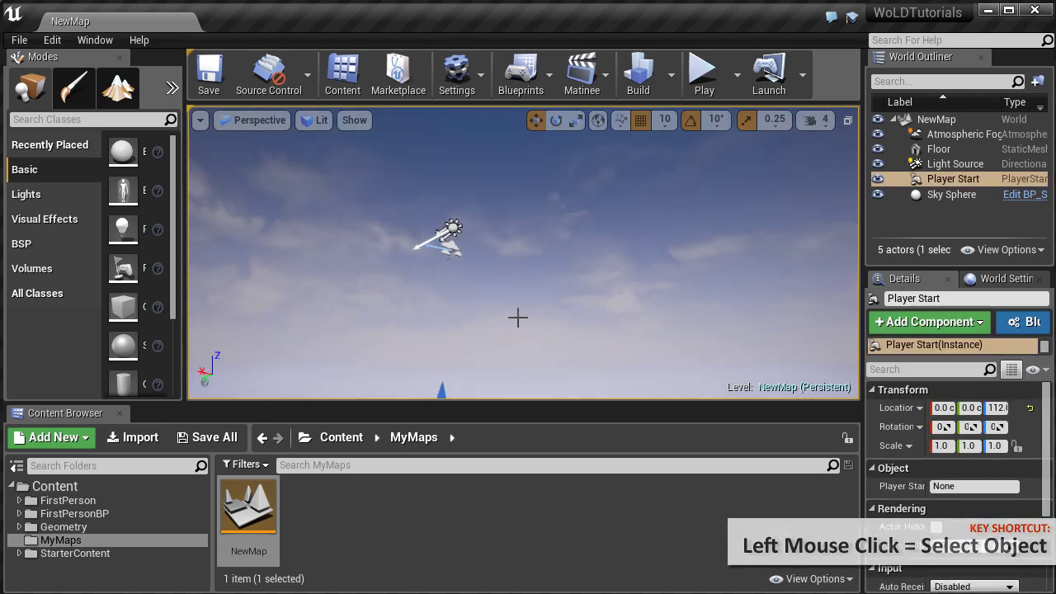
left_click(450, 226)
right_click_drag(519, 256, 513, 283)
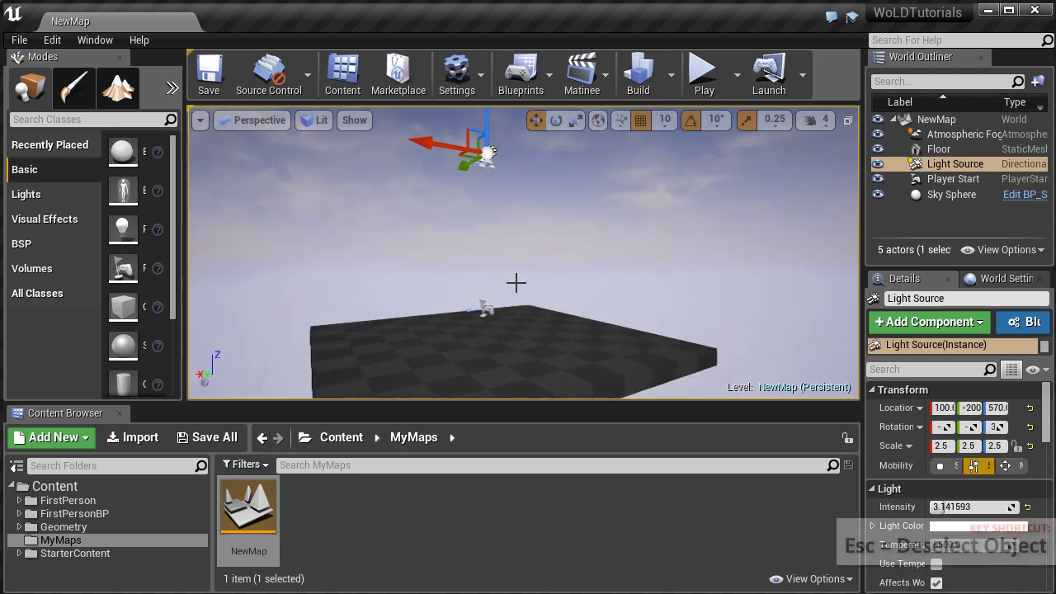
key("Escape")
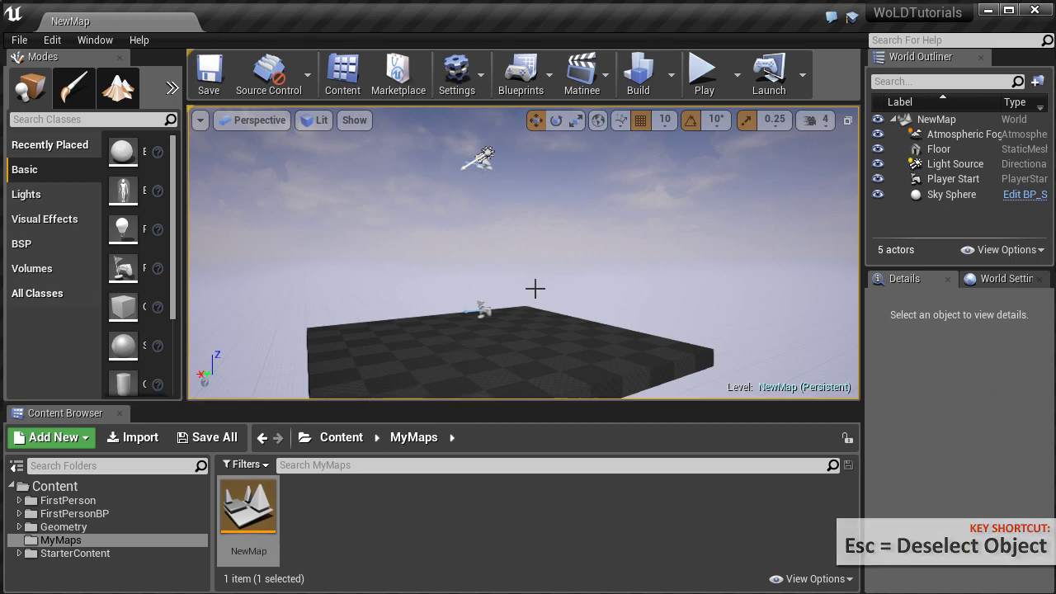
Search all project content for "cube" and place the 1M_Cube mesh on the floor near the Player Start.
right_click_drag(535, 285, 531, 301)
left_click_drag(530, 301, 616, 302, "alt")
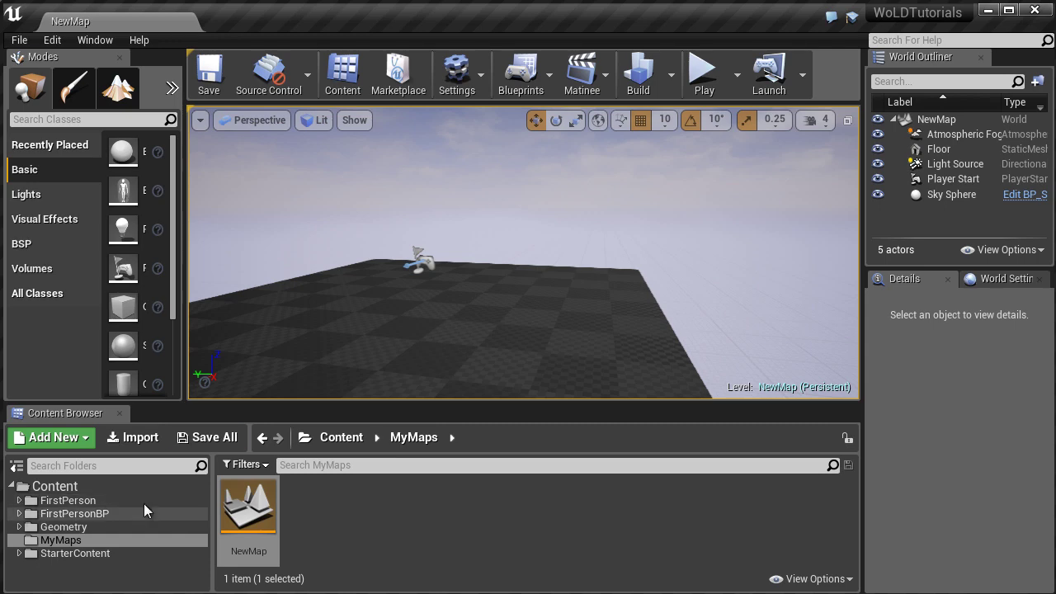
left_click(97, 486)
left_click(320, 464)
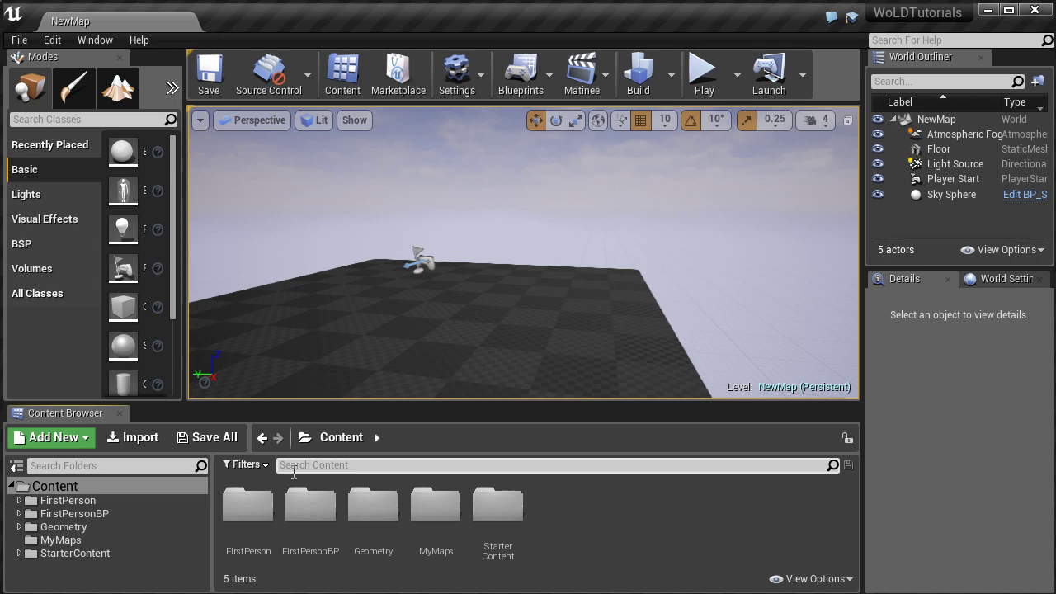
type("cube")
left_click_drag(247, 504, 467, 323)
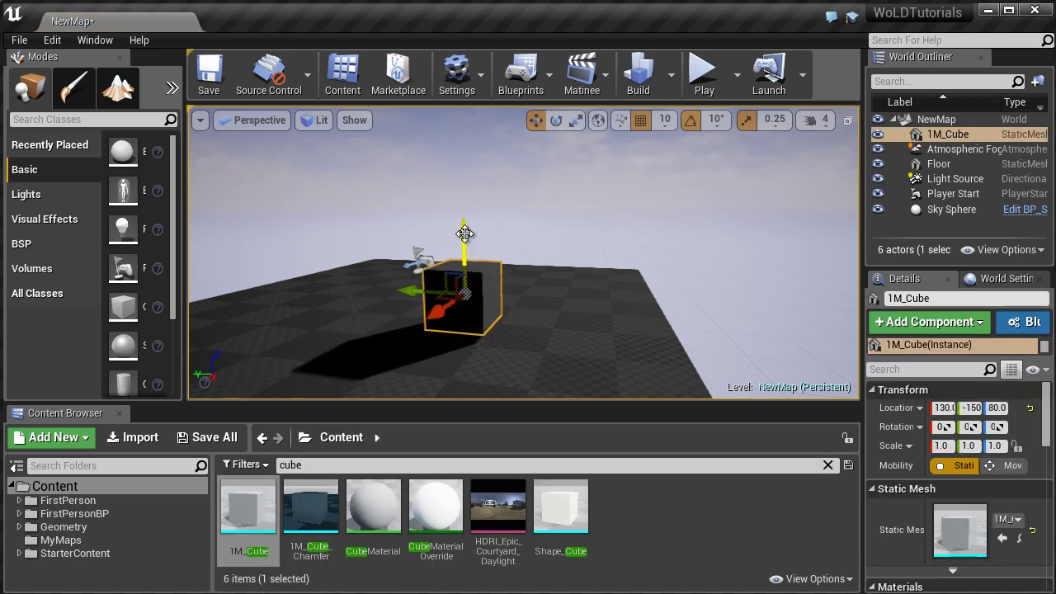
Orbit around the cube, switch the Perspective viewport to immersive full screen and select the cube.
left_click_drag(547, 241, 231, 253, "alt")
key("F11")
key("Escape")
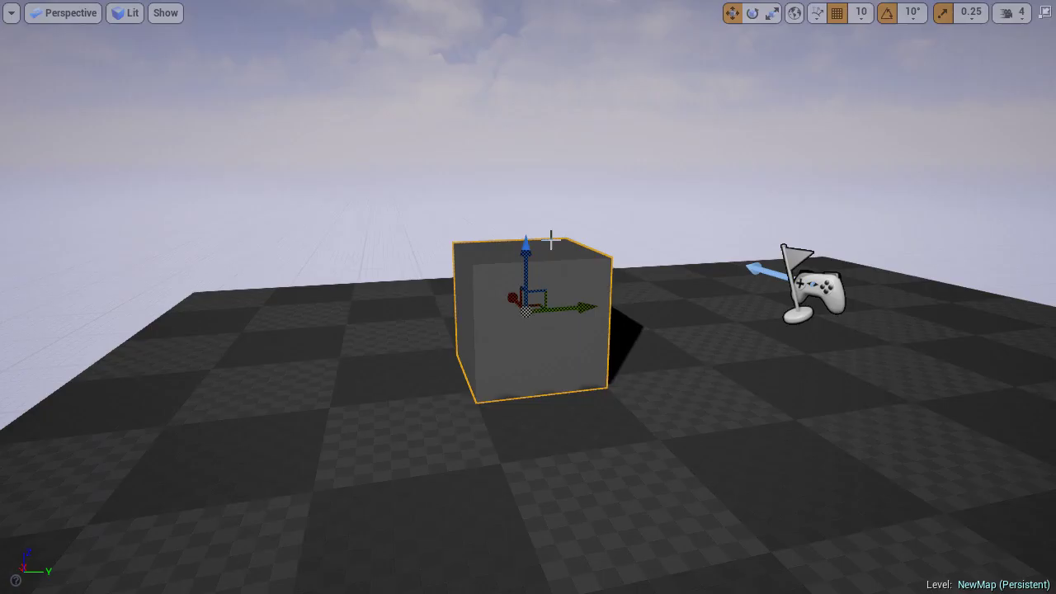
left_click(569, 293)
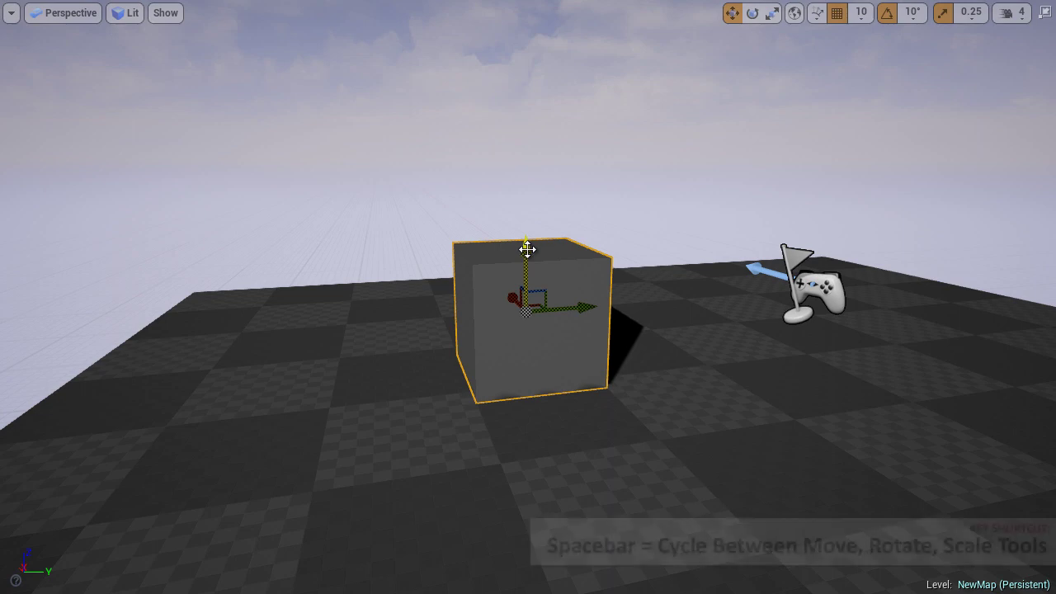
Cycle the cube's transform gizmo through Rotate and Scale back to Move.
key("space")
key("space")
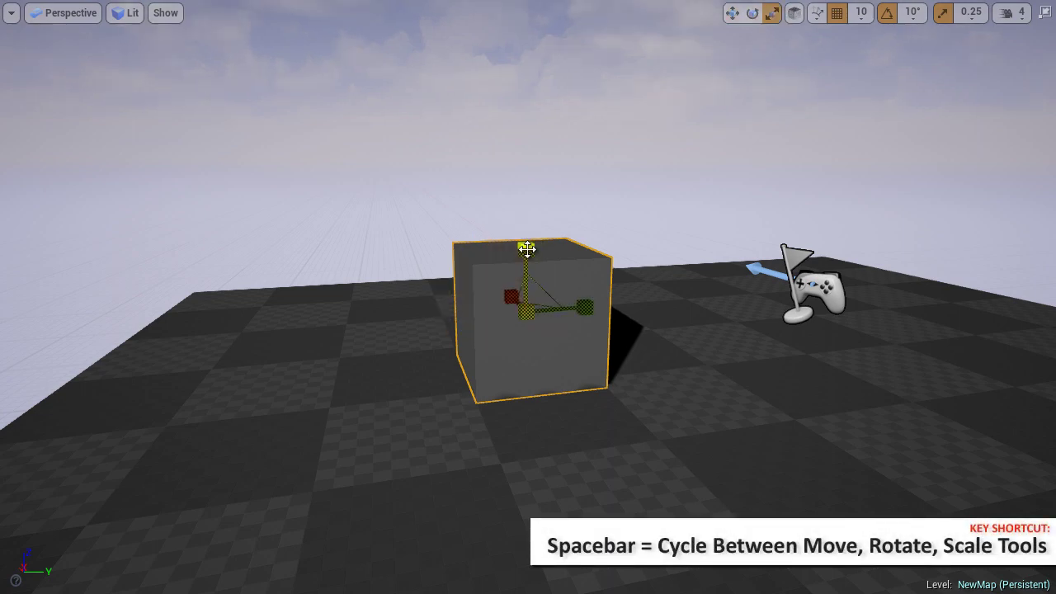
key("space")
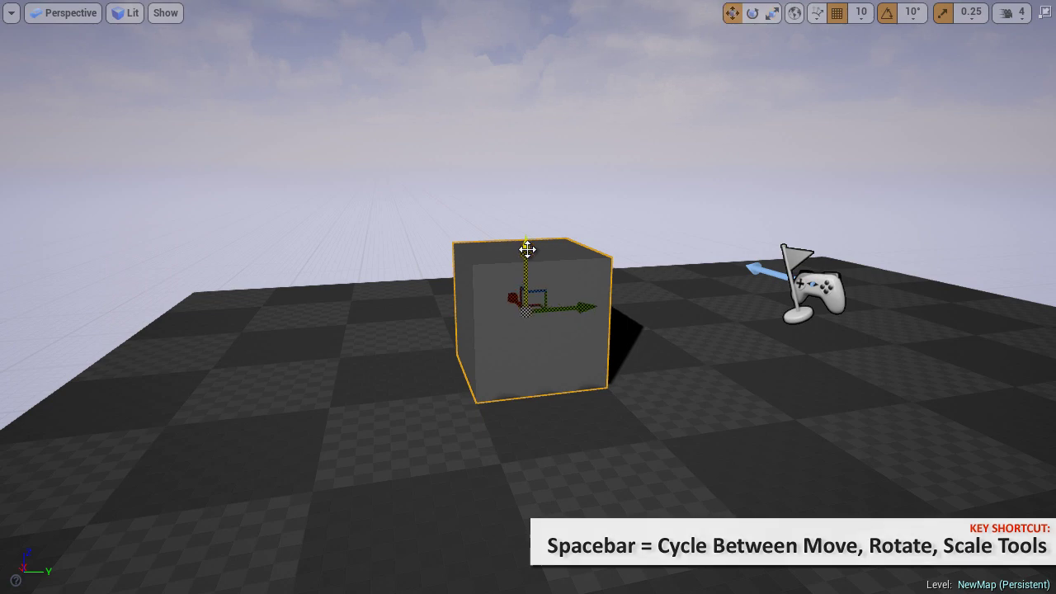
Activate the Rotate, Scale and Move tools in turn for the cube, and finish with Rotate and Scale.
left_click(753, 14)
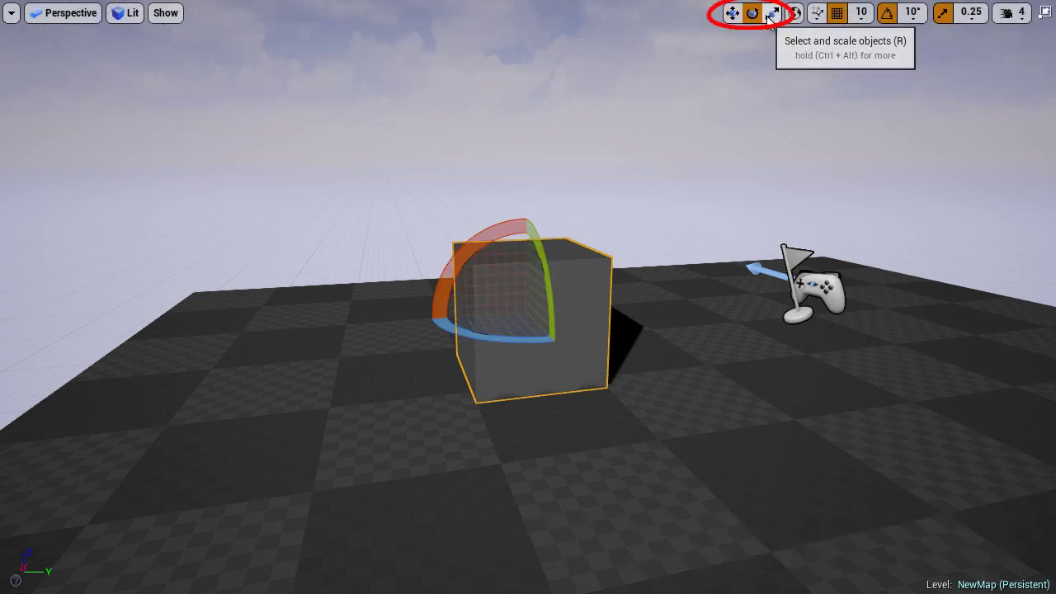
left_click(770, 15)
left_click(731, 13)
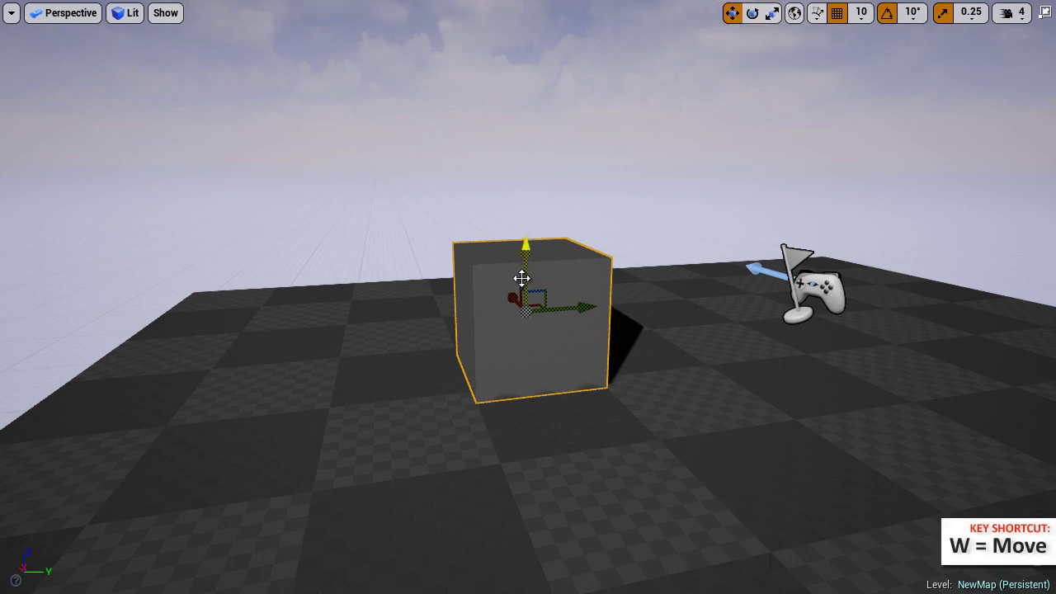
key("e")
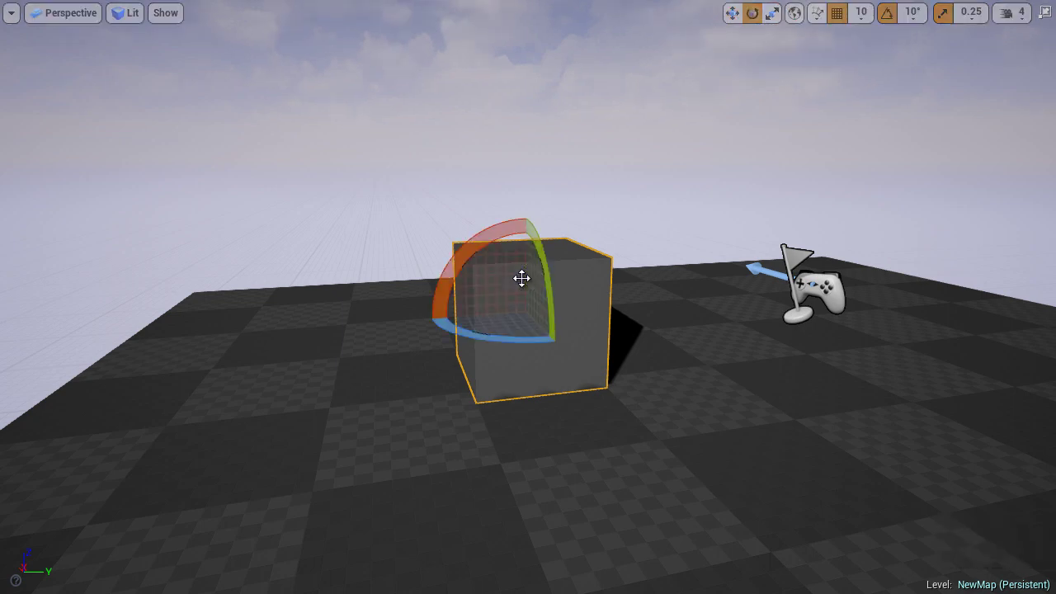
key("r")
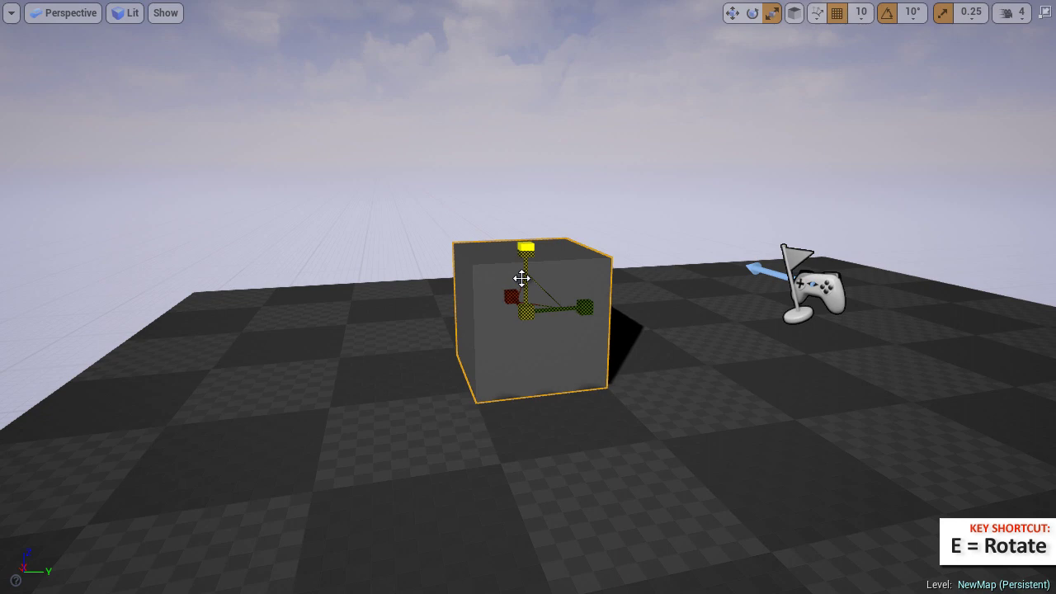
Switch the cube's transform gizmo between Rotate and Move, ending on Move.
key("e")
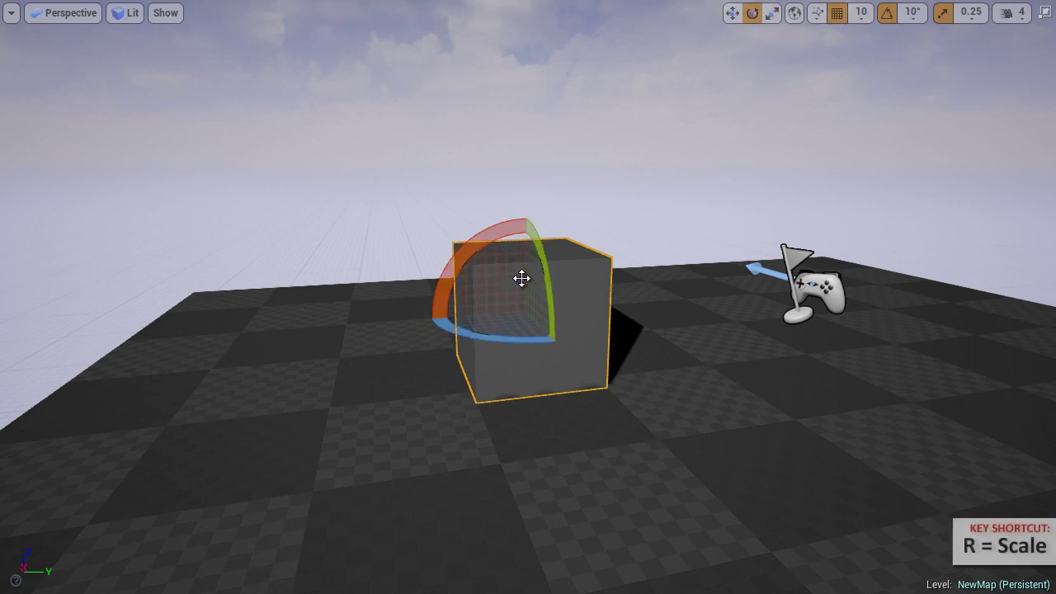
key("w")
key("e")
key("w")
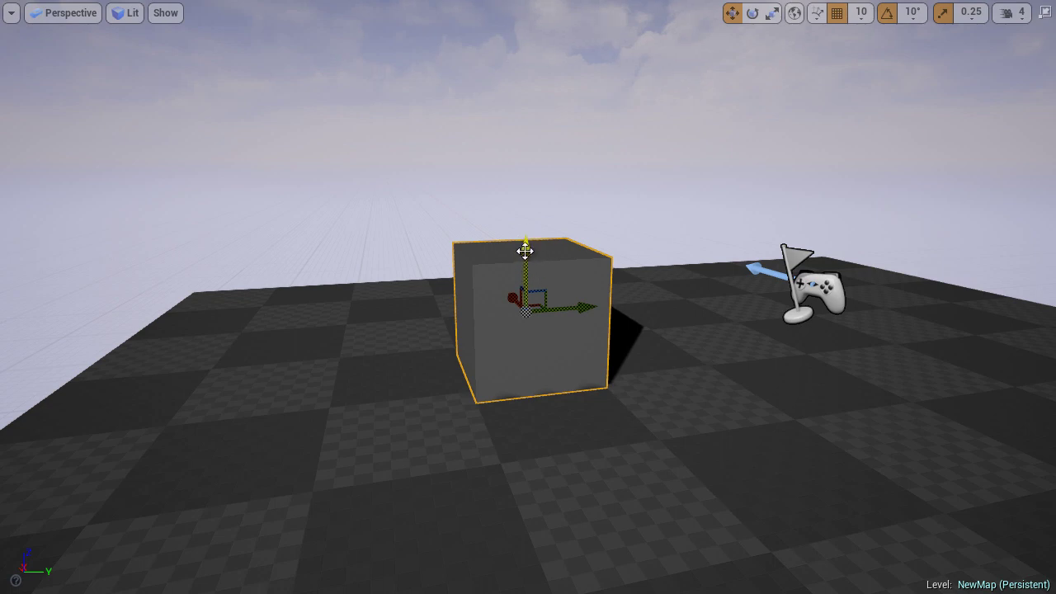
Try moving the cube along the Z, Y and X axes separately, undoing each move.
left_click_drag(525, 246, 525, 147)
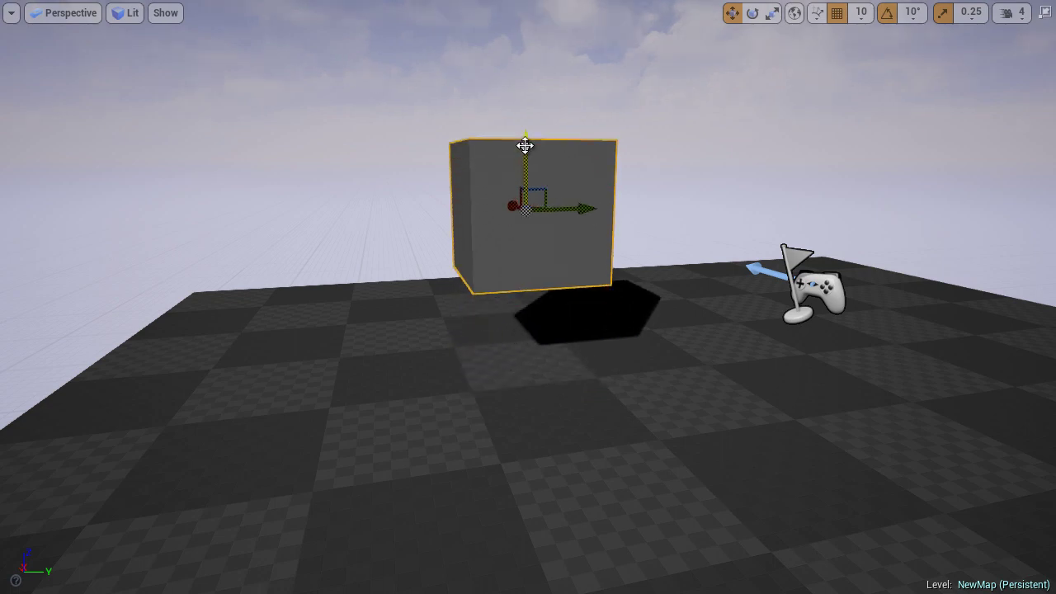
key("ctrl+z")
left_click_drag(584, 310, 749, 298)
key("ctrl+z")
left_click_drag(519, 300, 466, 249)
key("ctrl+z")
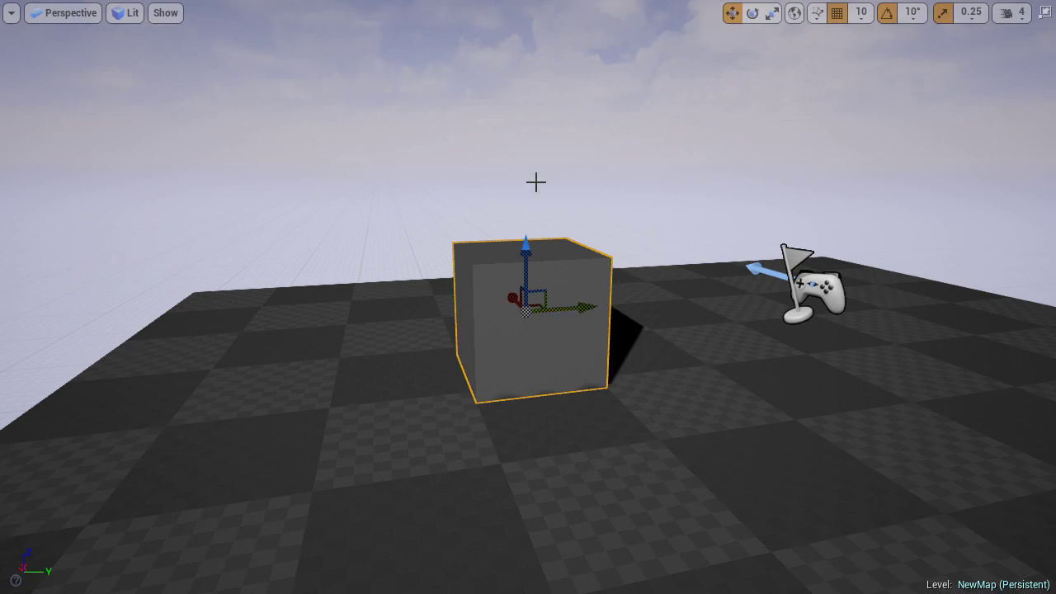
Try moving the cube along the X axis in the Front wireframe view, undo it and return to the Perspective view.
key("alt+h")
left_click_drag(448, 255, 595, 256)
key("ctrl+z")
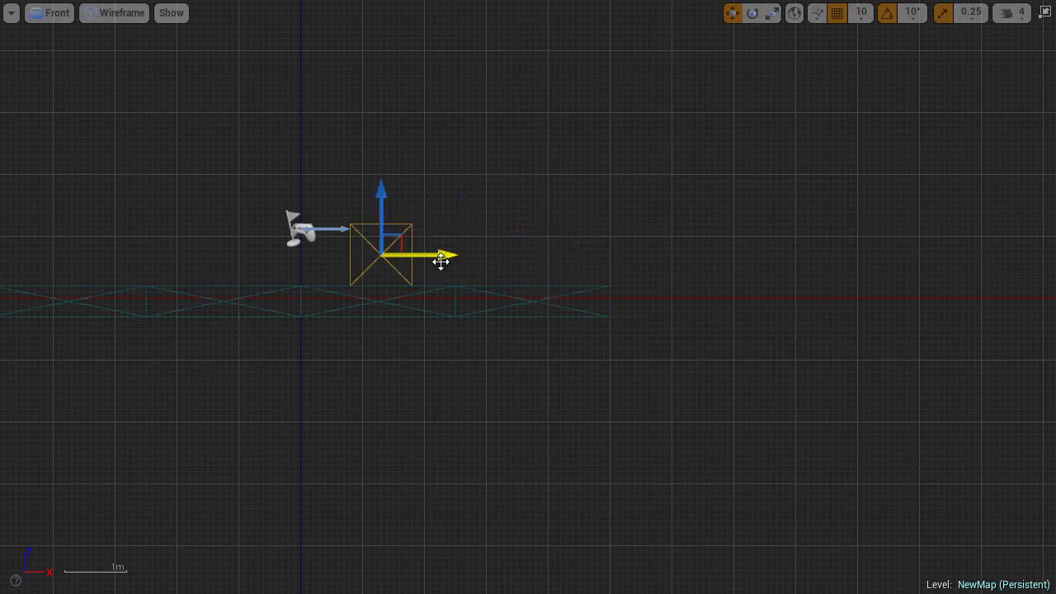
key("alt+g")
Try rotating the cube with the blue and red arcs of the Rotate gizmo, then undo the rotation.
key("e")
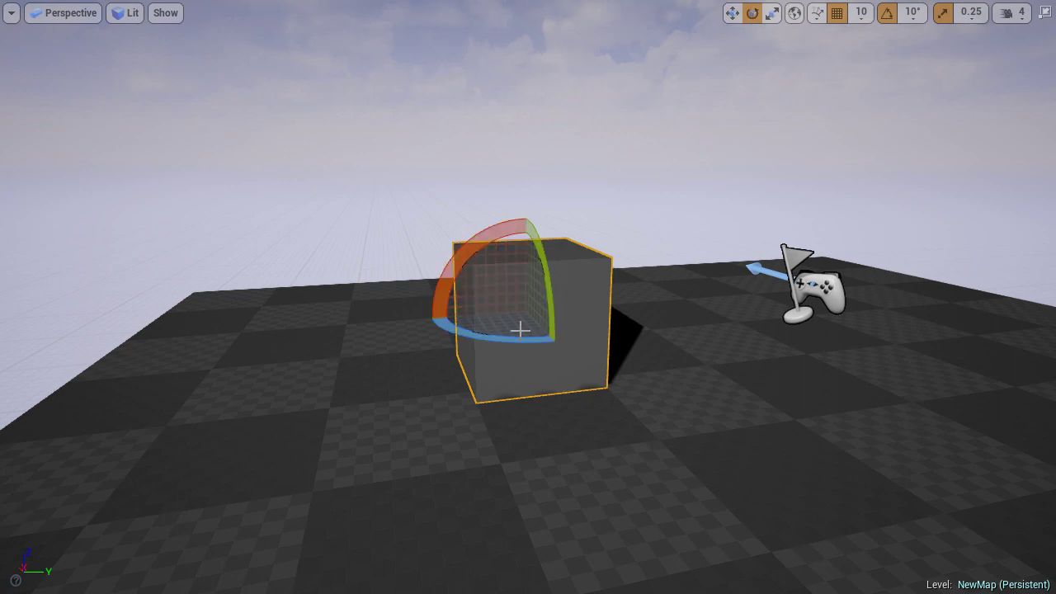
mouse_move(520, 346)
left_mouse_down()
mouse_move(648, 348)
mouse_move(524, 336)
left_mouse_up()
mouse_move(466, 252)
left_mouse_down()
mouse_move(566, 198)
mouse_move(329, 307)
mouse_move(470, 244)
left_mouse_up()
key("ctrl+z")
Try scaling the cube along single axes and uniformly on all axes, undoing the size changes.
key("r")
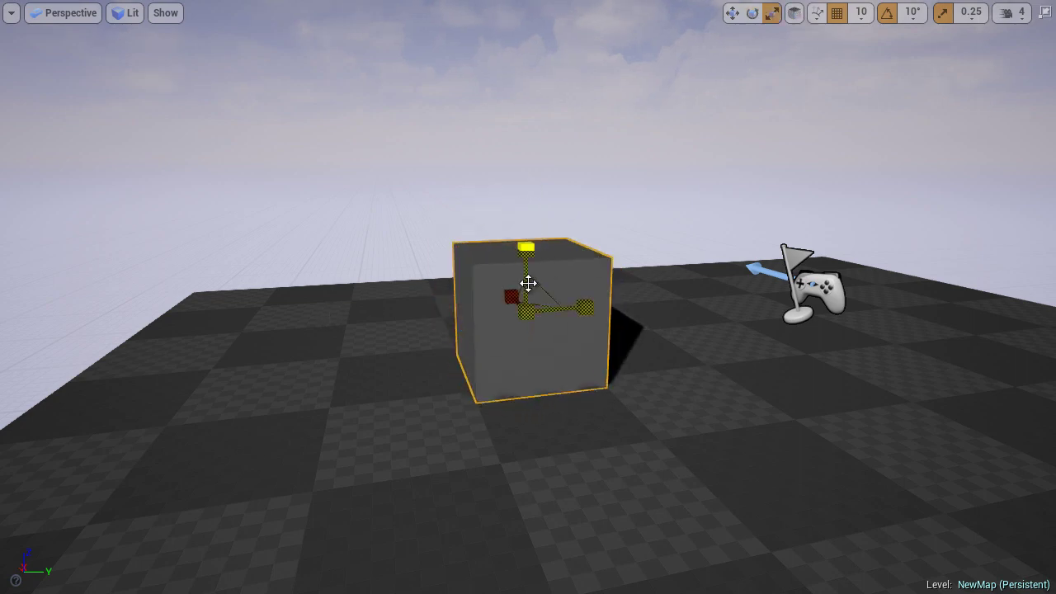
mouse_move(526, 252)
left_mouse_down()
mouse_move(519, 165)
mouse_move(525, 246)
left_mouse_up()
left_click_drag(591, 304, 660, 305)
key("ctrl+z")
right_click_drag(499, 362, 561, 359)
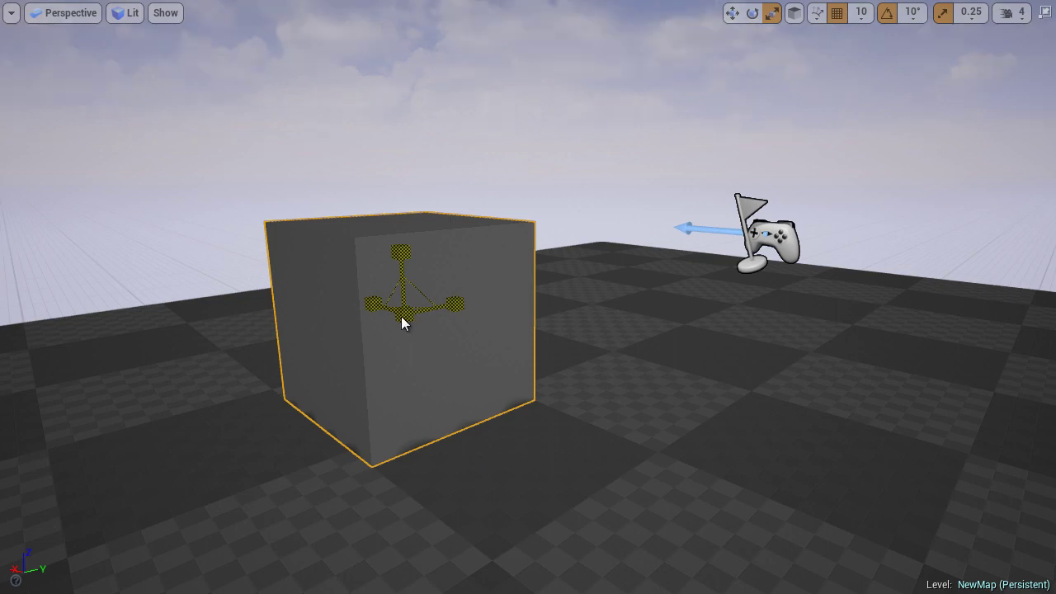
left_click_drag(405, 313, 643, 293)
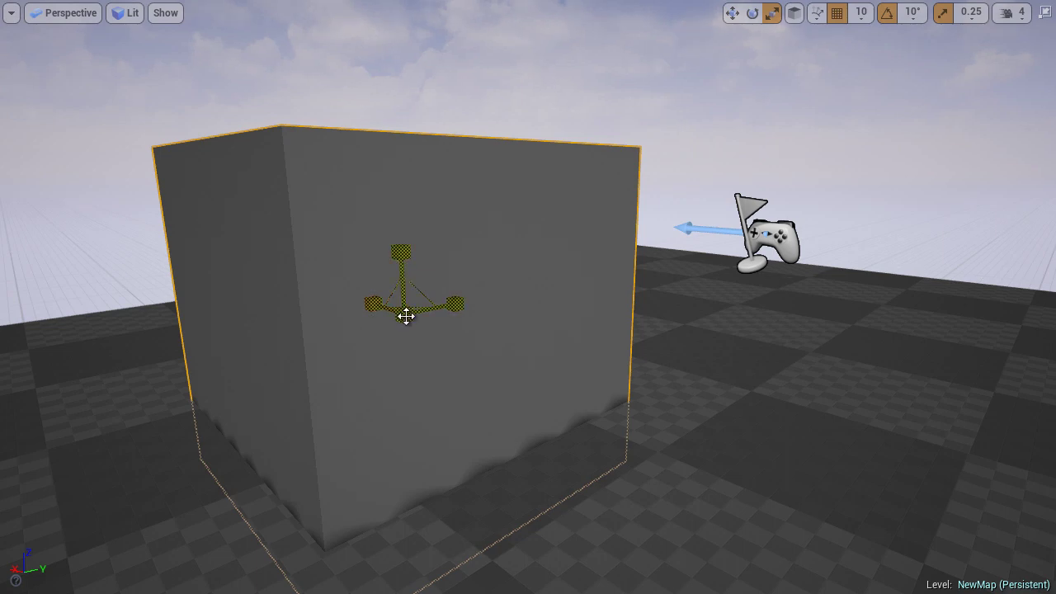
key("ctrl+z")
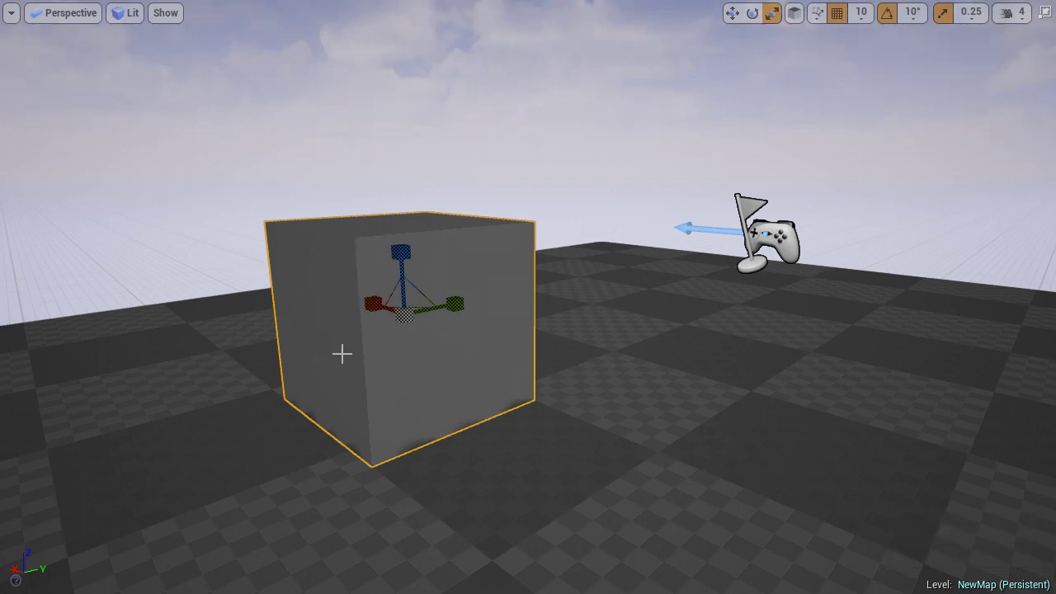
Select the cloud-icon actor in the sky, try moving it and undo the move.
key("s")
right_click_drag(626, 392, 600, 355)
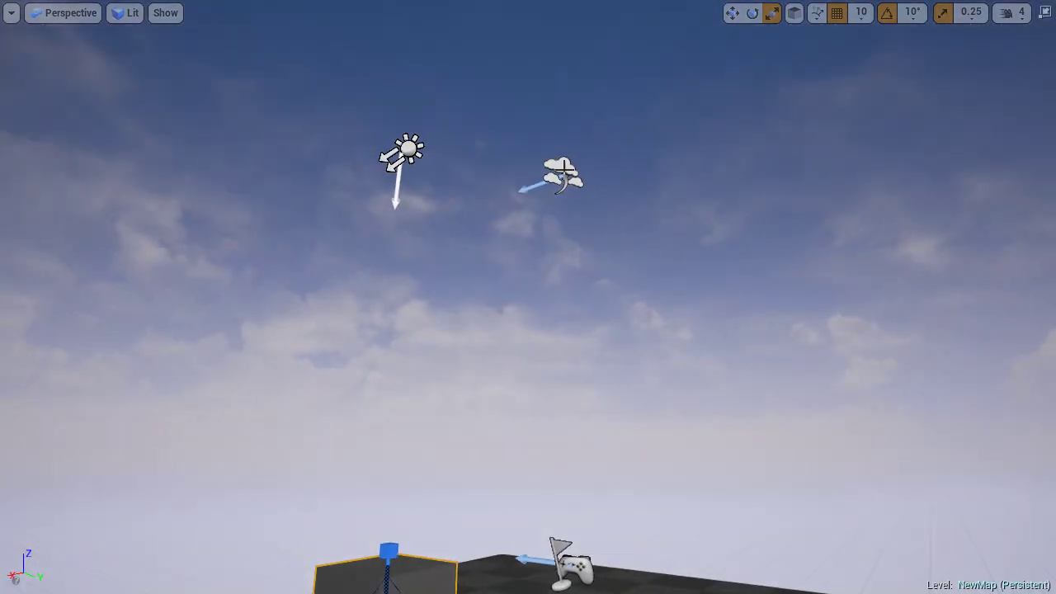
left_click(564, 170)
left_click_drag(560, 173, 621, 207)
key("ctrl+z")
Select the sun-icon light in the sky, rotate it and switch the gizmo through Scale back to Move.
left_click(406, 151)
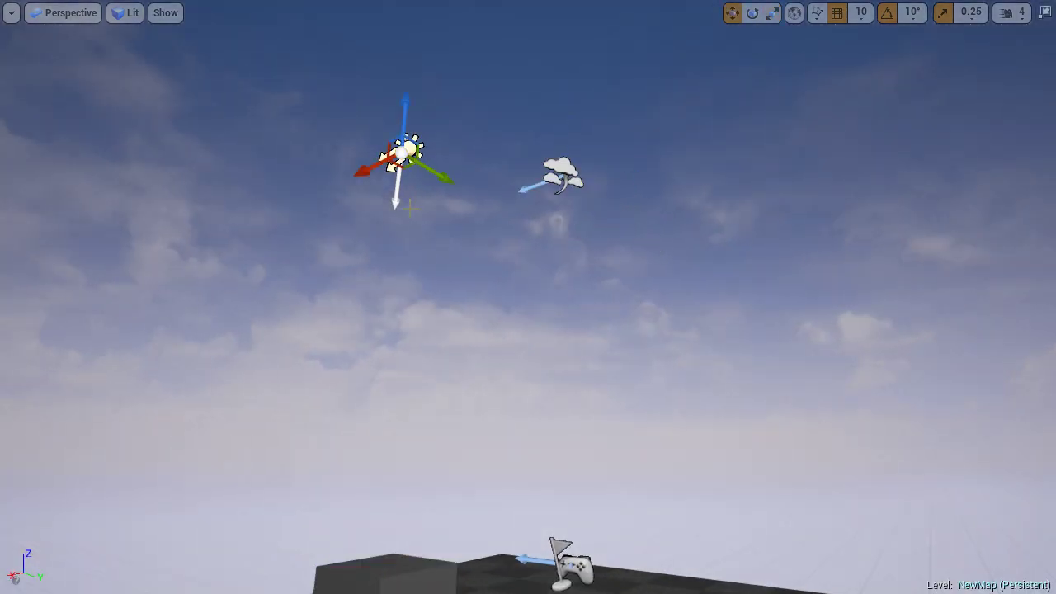
right_click_drag(446, 234, 441, 212)
scroll(440, 211, "up", 4)
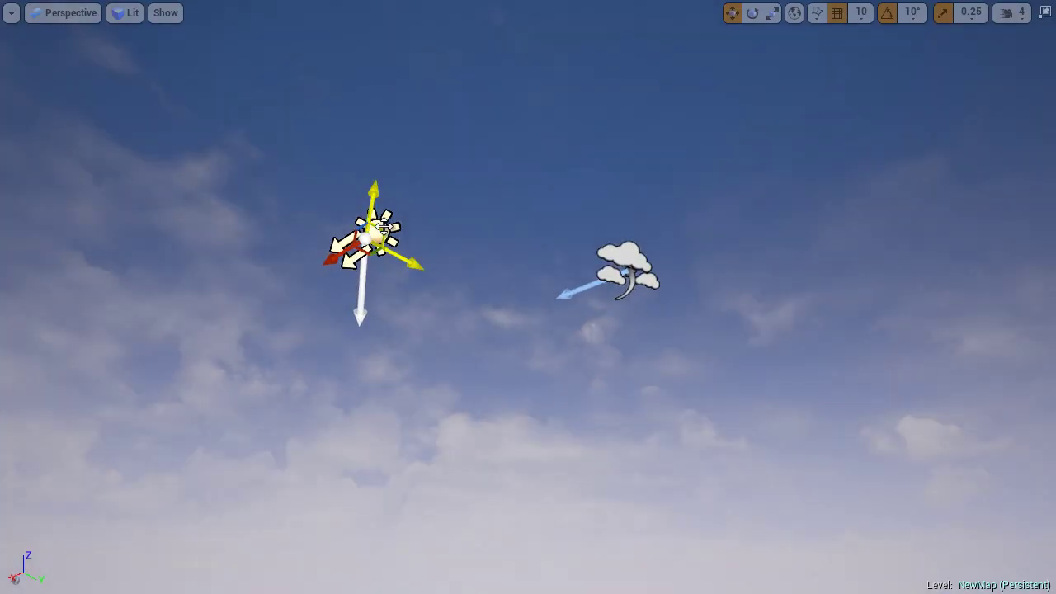
key("e")
left_click_drag(353, 179, 394, 123)
key("r")
key("w")
Select and delete the cube, delete the Player Start as well, and restore both objects.
right_click_drag(389, 361, 562, 365)
left_click(563, 366)
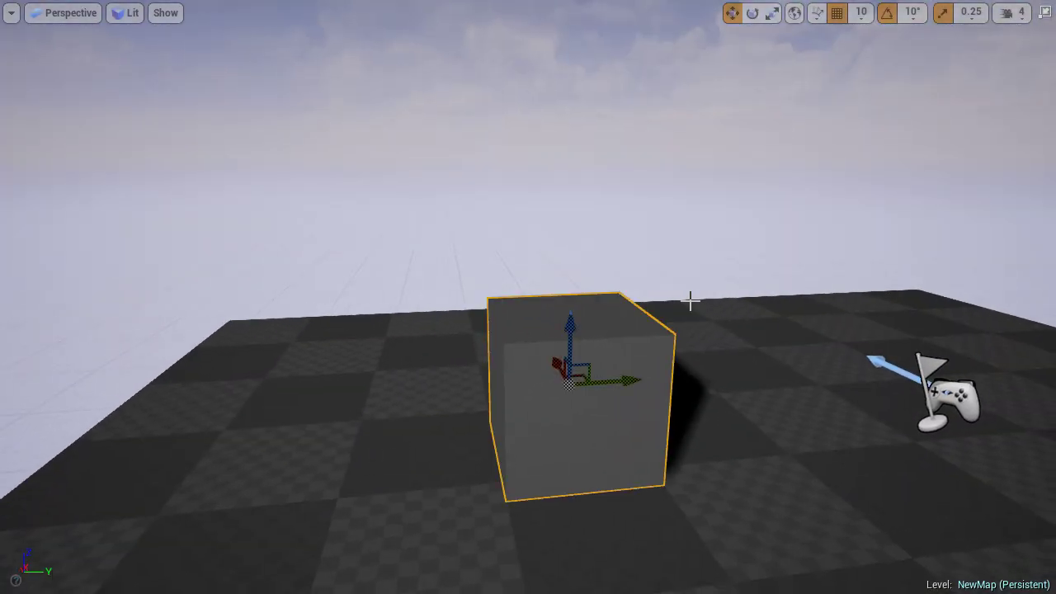
left_click_drag(688, 297, 691, 332)
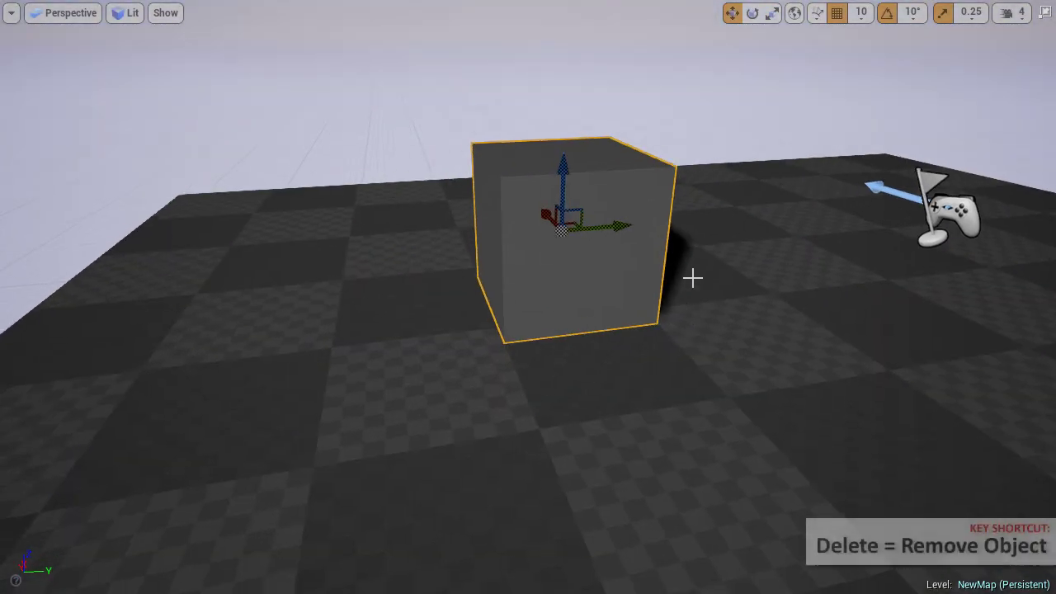
right_click_drag(686, 296, 726, 236)
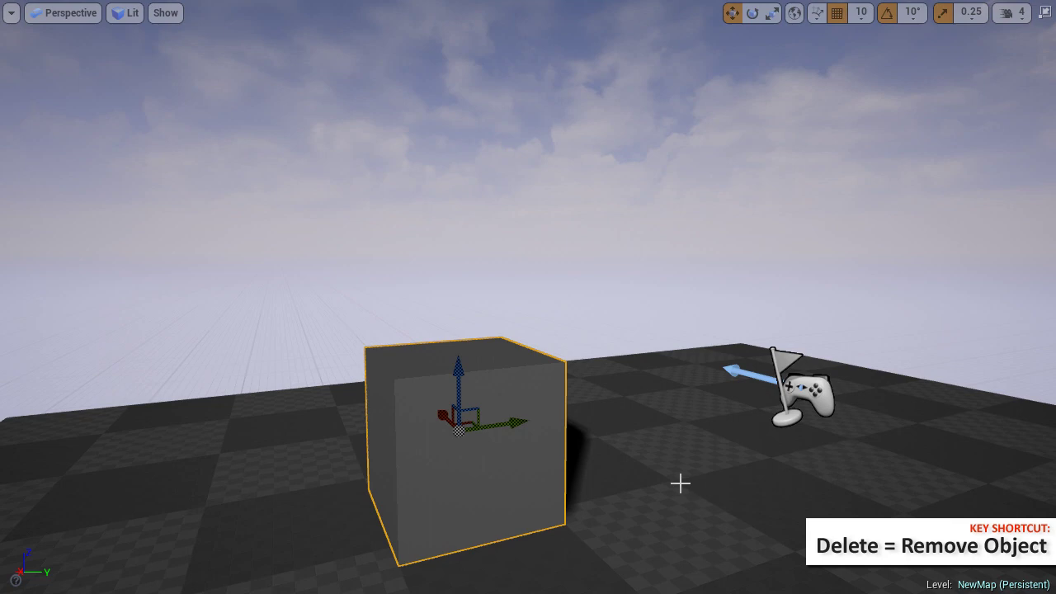
key("Delete")
left_click(829, 387)
key("Delete")
key("ctrl+z")
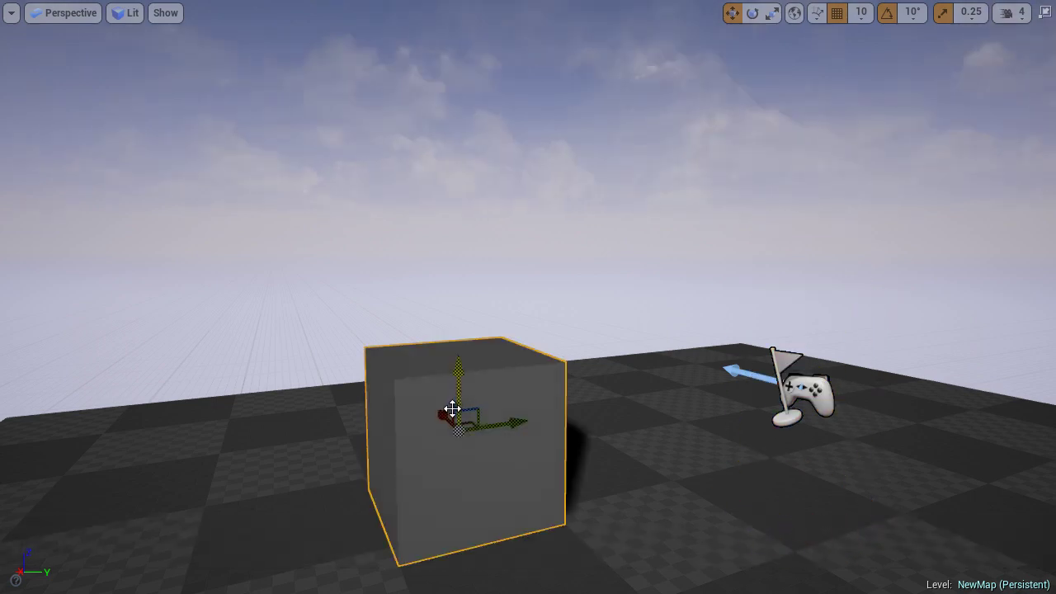
Raise the cube above the floor and toggle the gizmo between local and world coordinates, ending on world.
left_click_drag(462, 365, 455, 239)
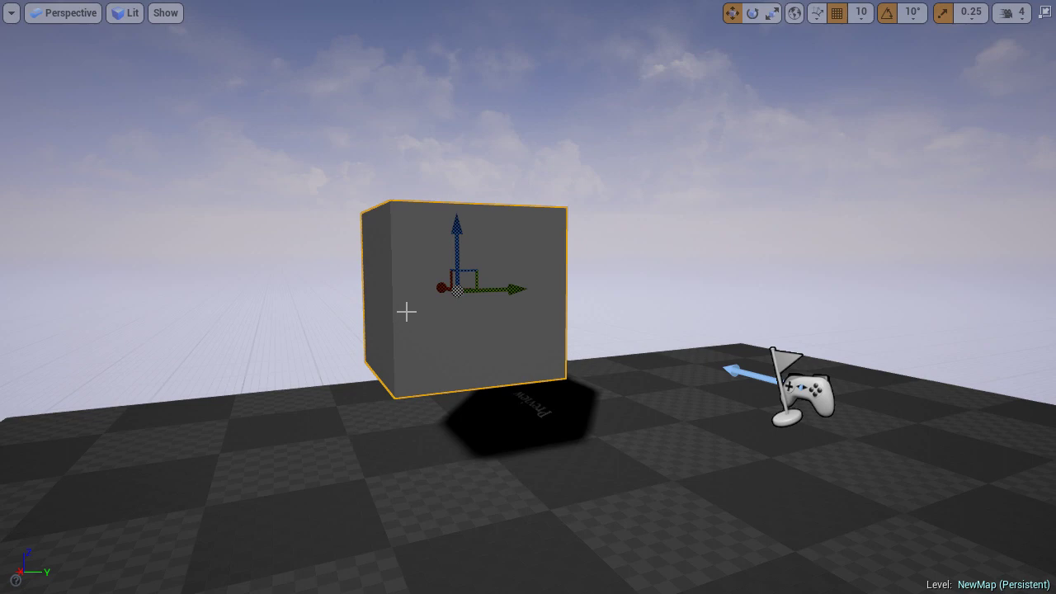
left_click(794, 13)
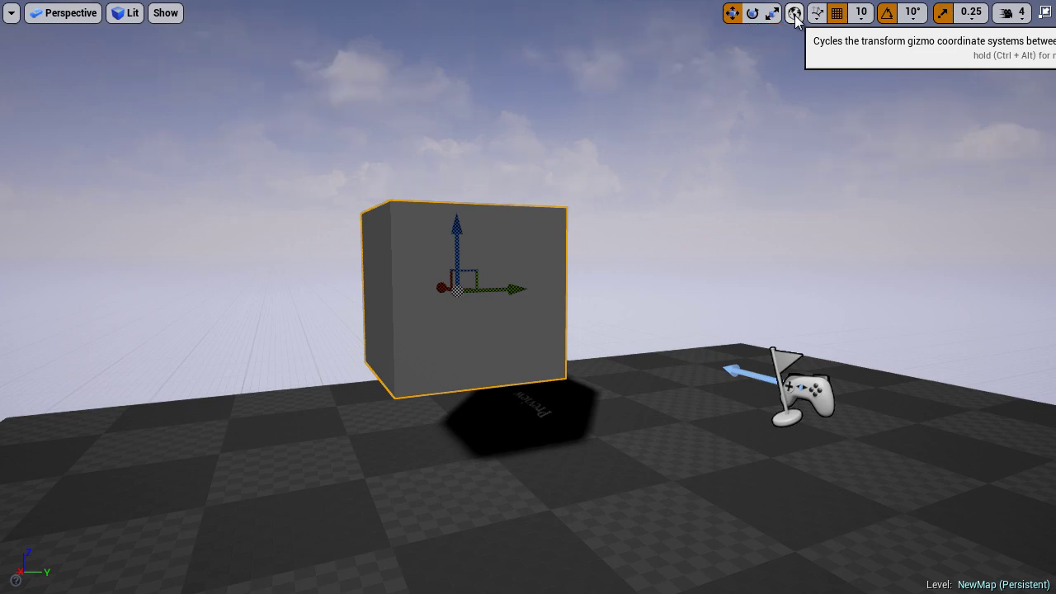
left_click(795, 13)
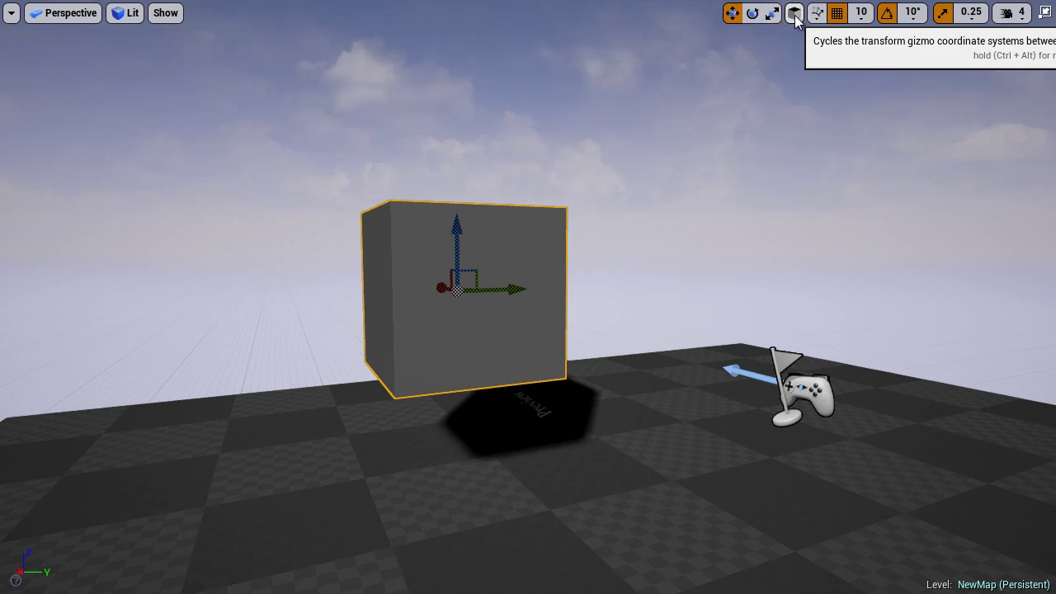
left_click(795, 13)
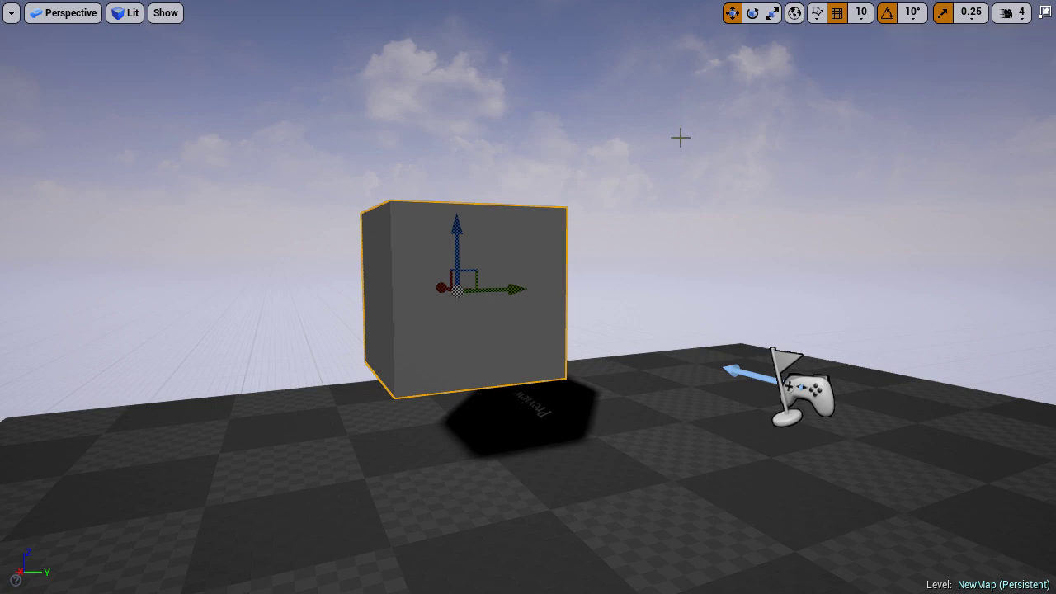
Lower the cube in world coordinates, raise it just above the floor in local coordinates, and return the gizmo to world.
left_click_drag(457, 228, 470, 403)
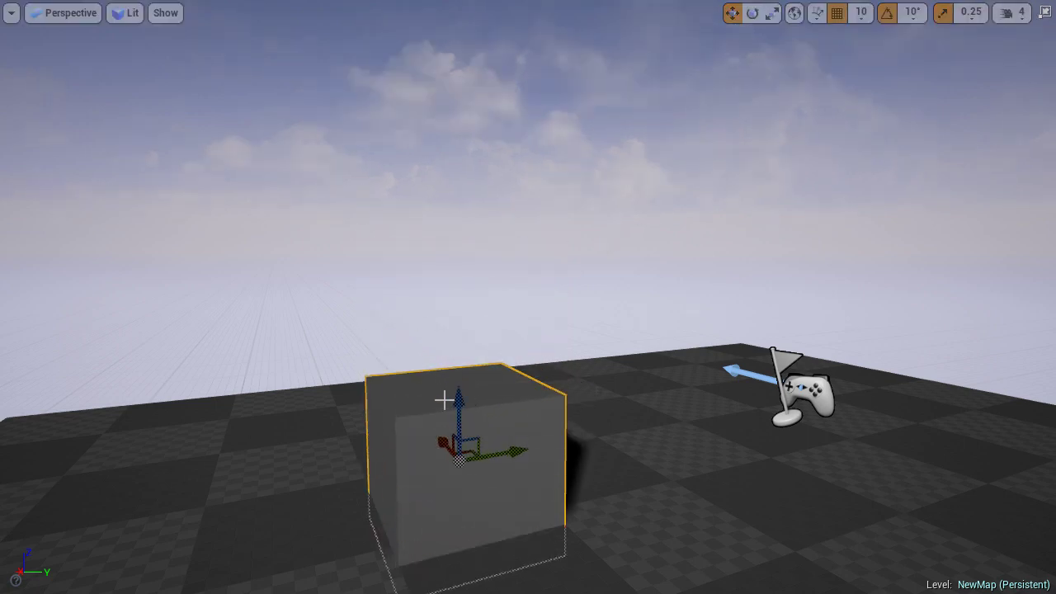
left_click(793, 12)
left_click_drag(462, 411, 460, 302)
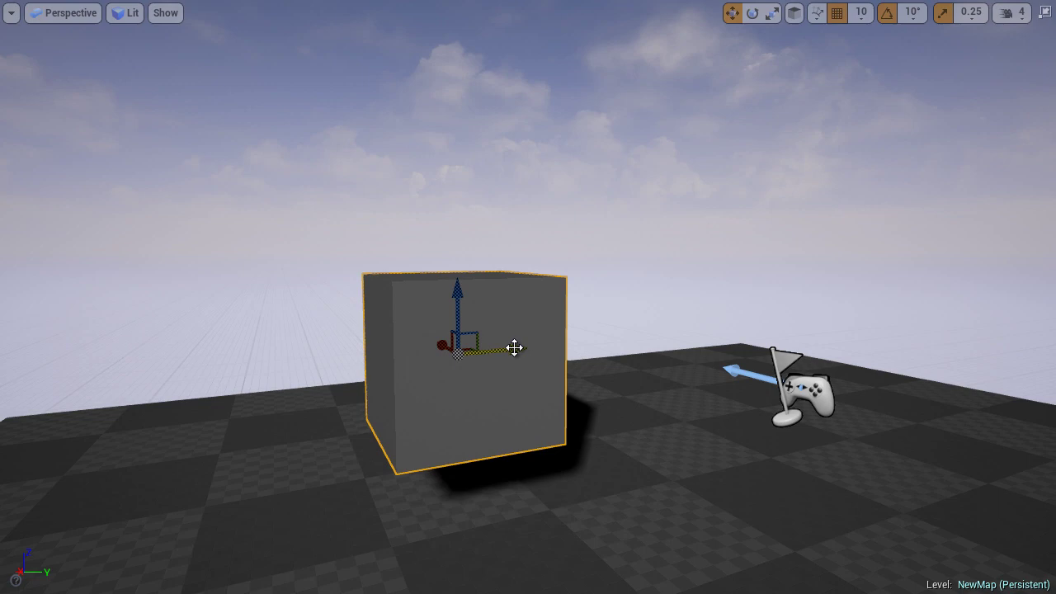
left_click(793, 12)
Rotate the cube about the red and blue axes so that it sits tilted above the floor.
right_click_drag(481, 360, 537, 363)
key("a")
key("s")
scroll(537, 365, "up", 5)
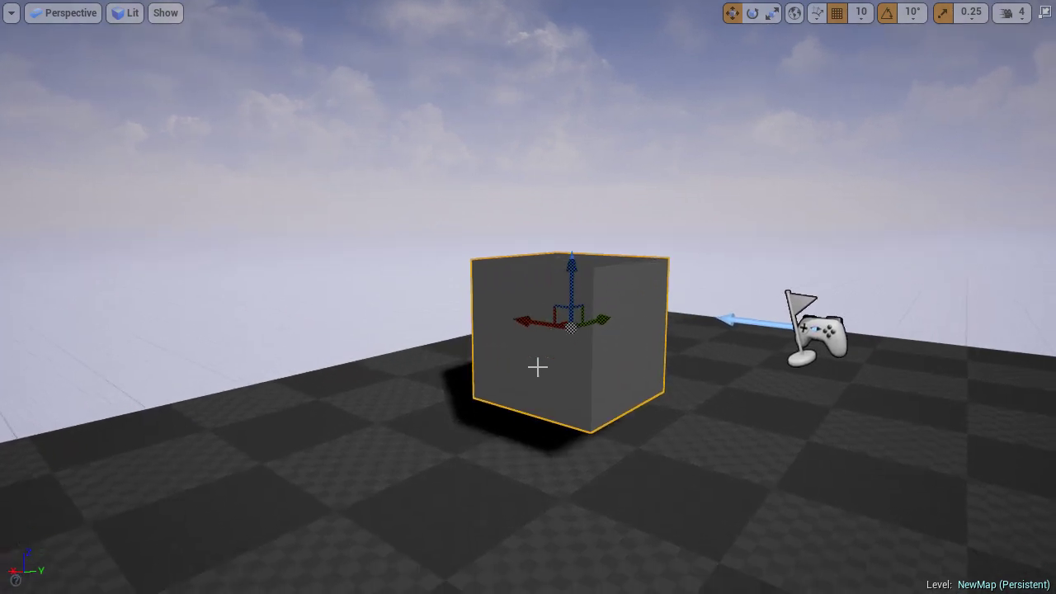
key("e")
left_click_drag(543, 252, 546, 293)
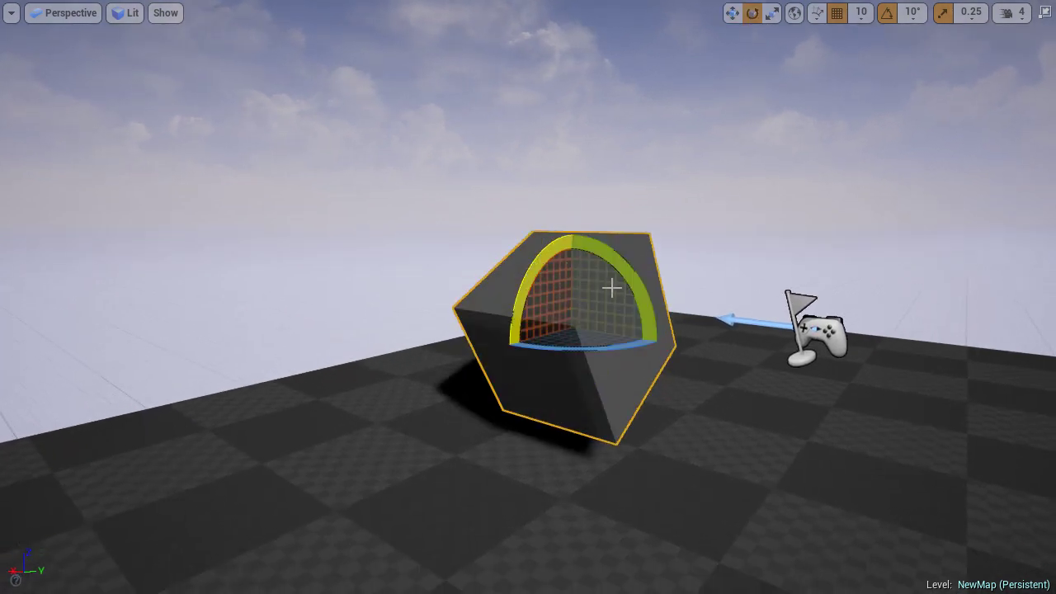
left_click_drag(611, 349, 698, 359)
Show the Scale gizmo on the tilted cube from another side, then activate the Move tool.
key("d")
mouse_move(698, 359)
right_mouse_down()
mouse_move(573, 359)
mouse_move(697, 359)
right_mouse_up()
key("a")
key("r")
left_click(568, 332)
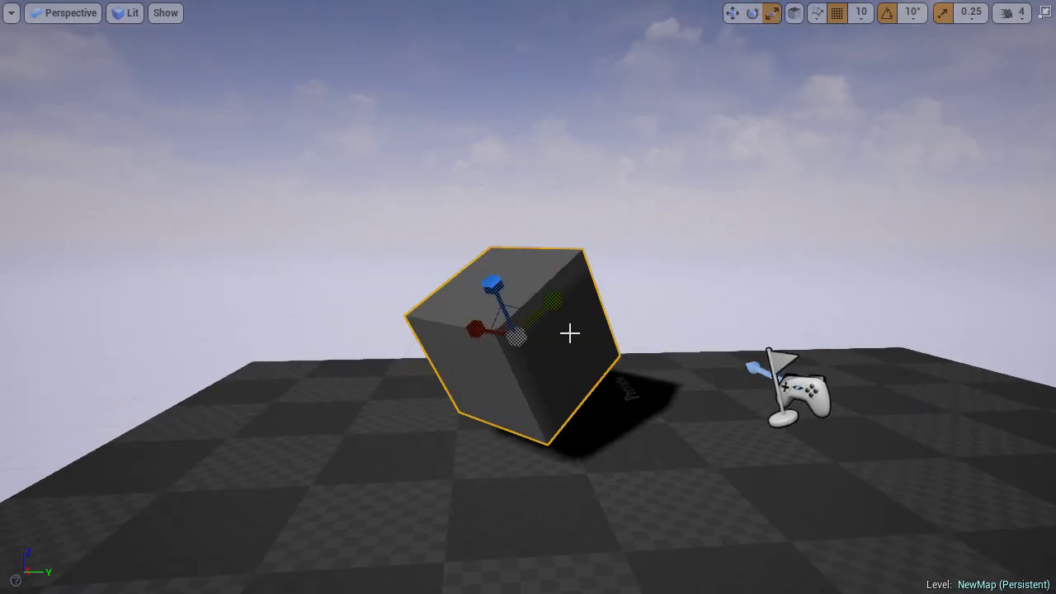
key("w")
Try moving the tilted cube along the world X and Z axes, undoing each move.
right_click_drag(452, 325, 521, 336)
key("a")
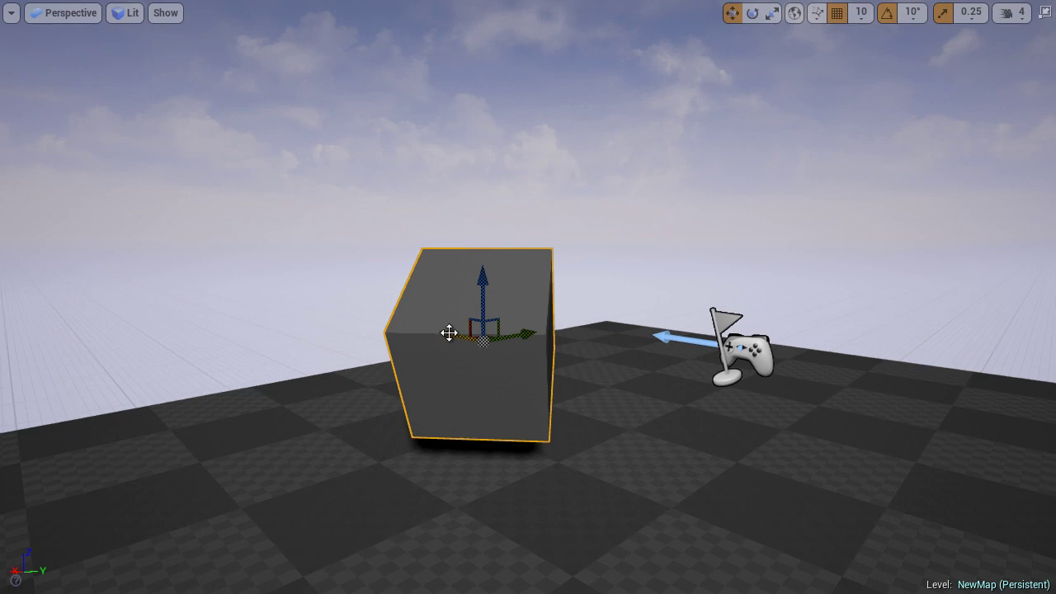
left_click_drag(458, 340, 660, 302)
key("ctrl+z")
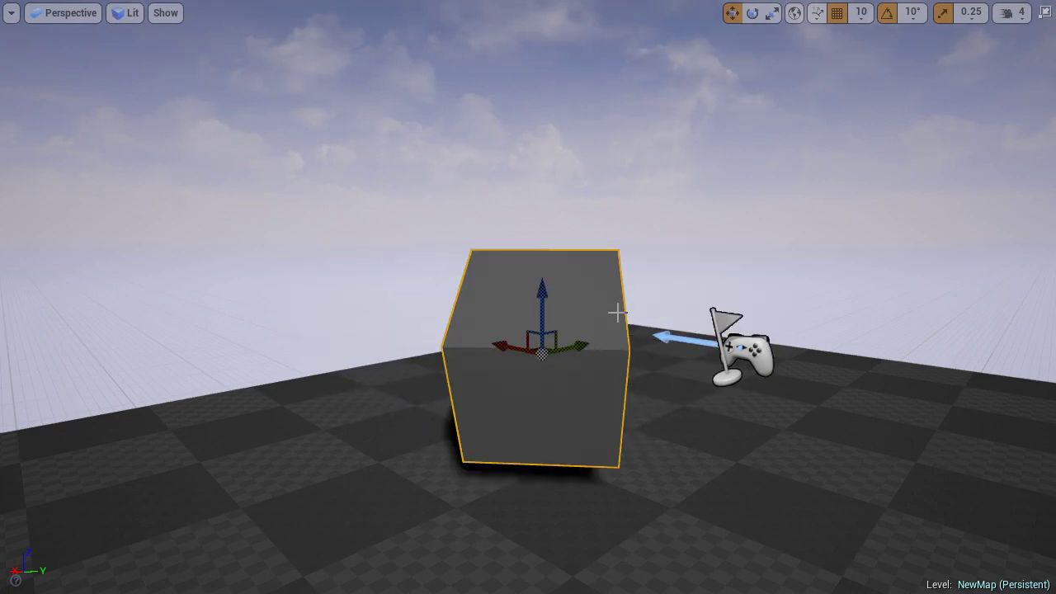
left_click_drag(540, 296, 549, 240)
key("ctrl+z")
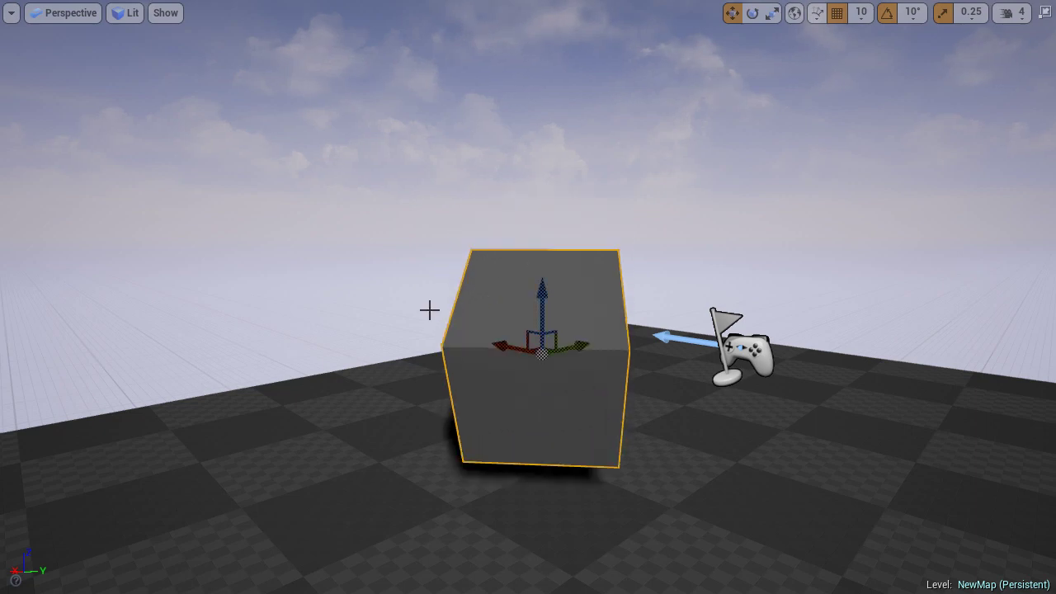
Switch the gizmo to local coordinates and move the tilted cube along its own axes.
key("d")
right_click_drag(412, 297, 288, 307)
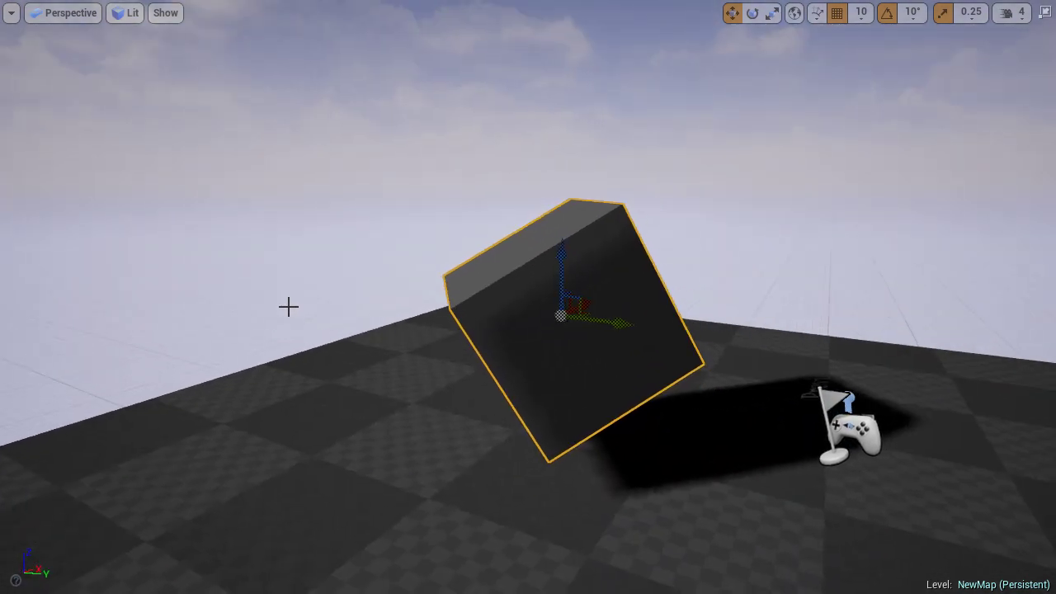
left_click(794, 13)
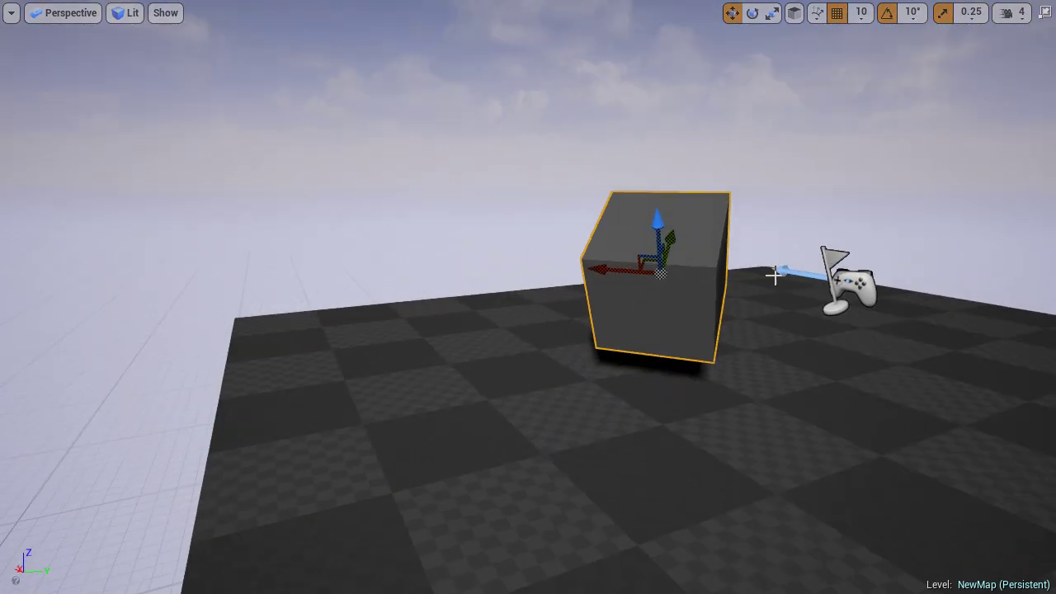
right_click_drag(775, 275, 782, 274)
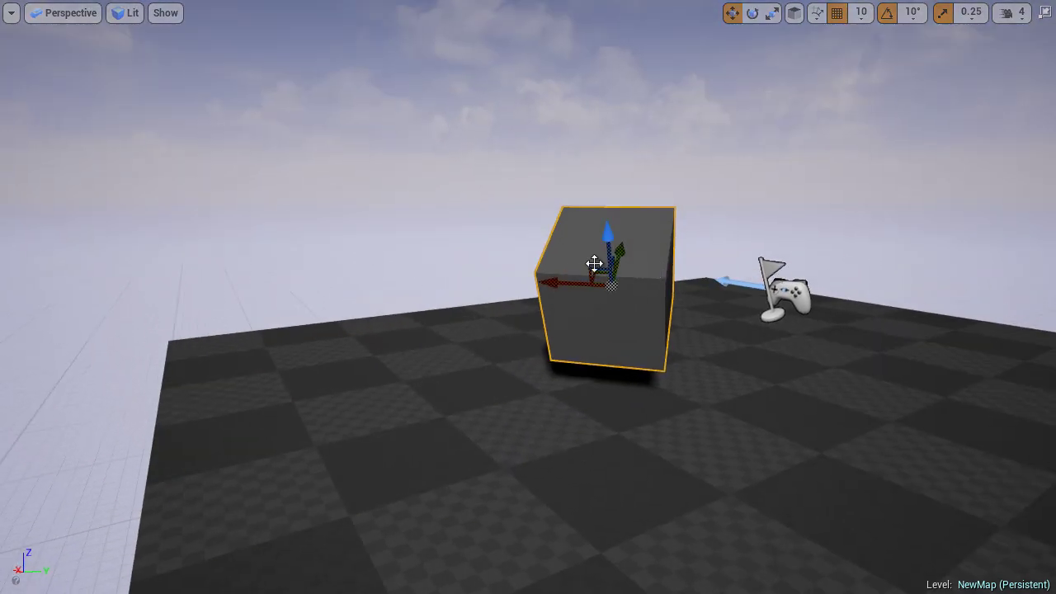
right_click_drag(653, 309, 533, 309)
key("d")
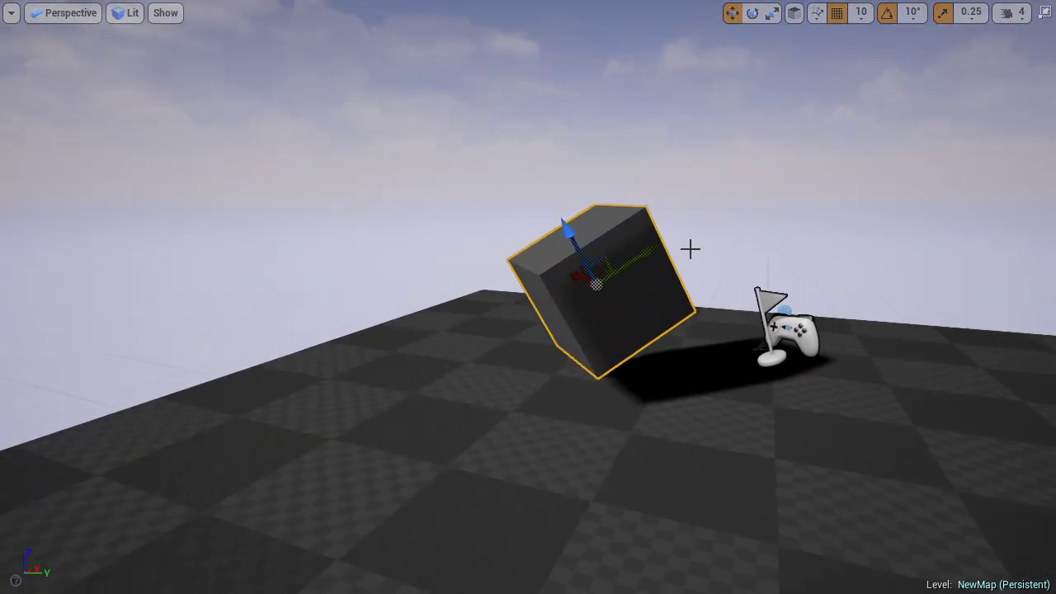
mouse_move(651, 252)
left_mouse_down()
mouse_move(843, 123)
mouse_move(654, 248)
left_mouse_up()
left_click_drag(580, 243, 460, 260)
mouse_move(461, 261)
right_mouse_down()
mouse_move(652, 267)
mouse_move(471, 259)
right_mouse_up()
left_click_drag(518, 297, 290, 314)
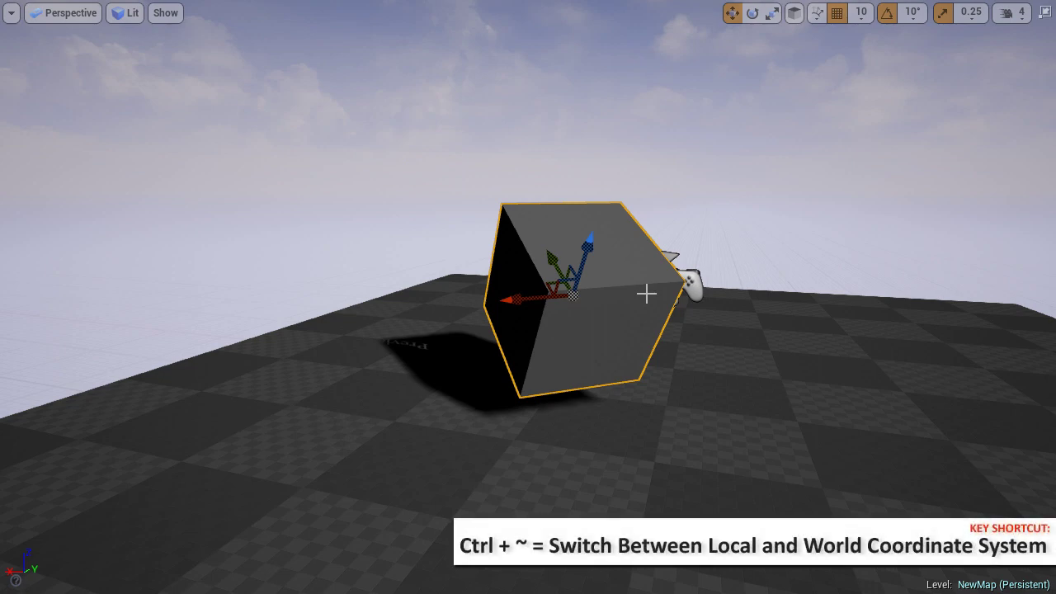
Switch the gizmo back to world coordinates and view the tilted cube from the other side.
key("ctrl+grave")
key("d")
right_click_drag(616, 291, 453, 290)
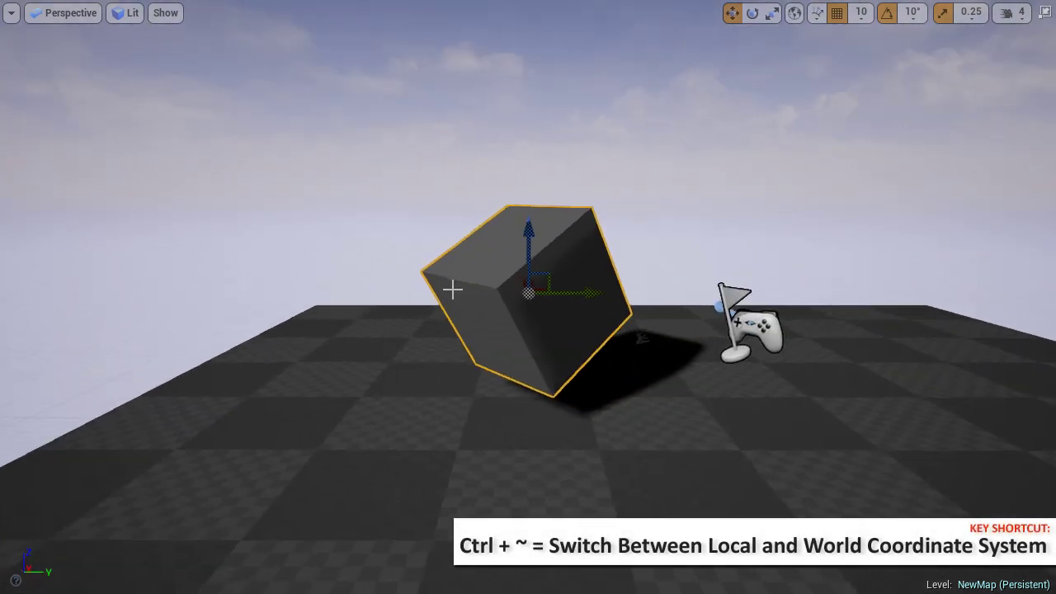
Try moving the tilted cube along the world Y axis and in local coordinates, undoing both moves and returning the gizmo to world coordinates.
left_click_drag(574, 295, 817, 301)
key("ctrl+z")
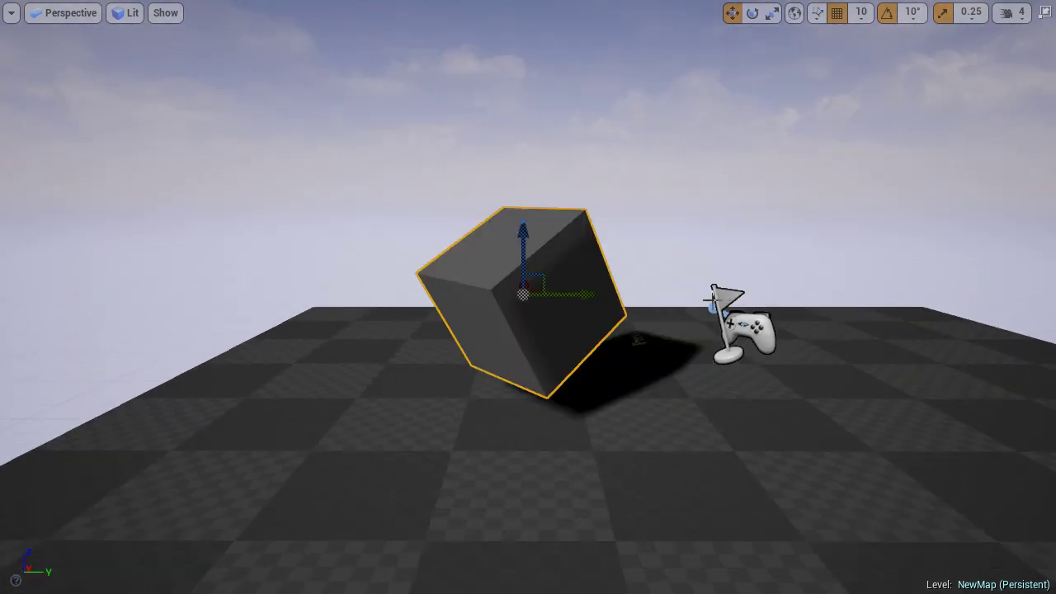
key("ctrl+grave")
left_click_drag(559, 263, 735, 144)
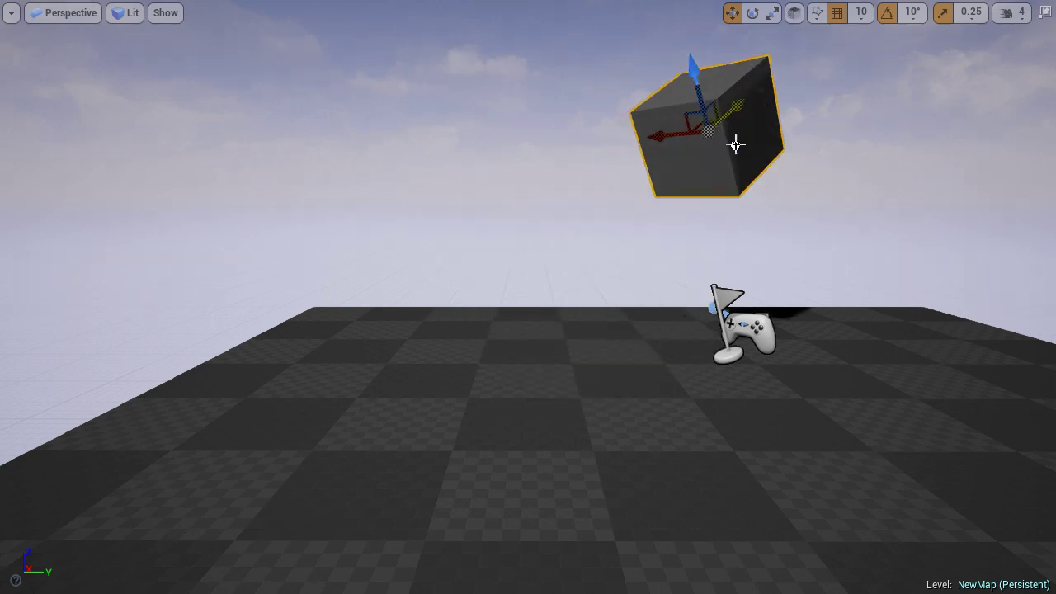
key("ctrl+z")
key("ctrl+grave")
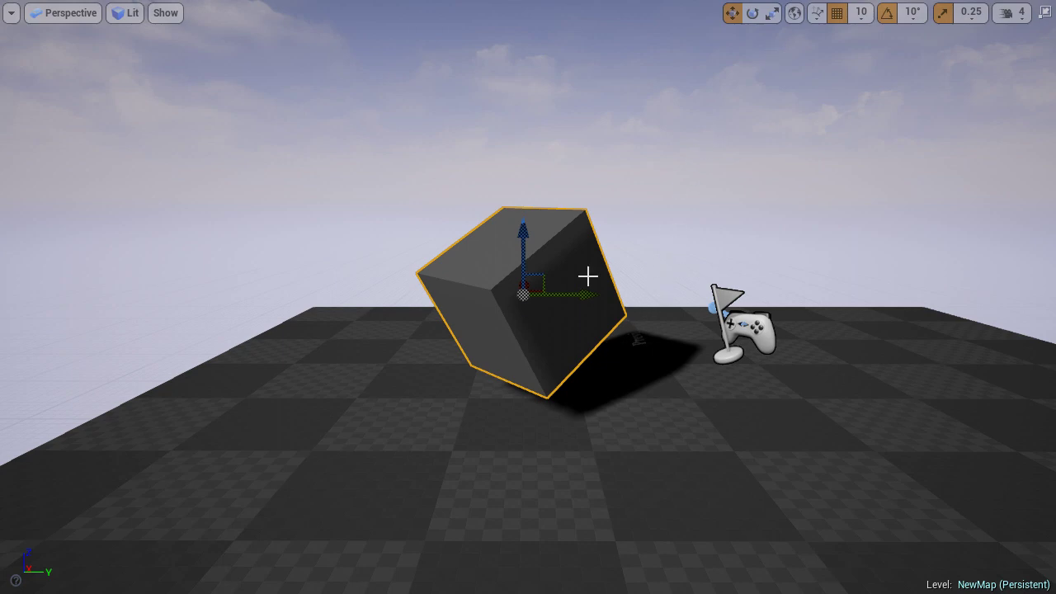
Leave the immersive viewport and widen the Details panel.
key("F11")
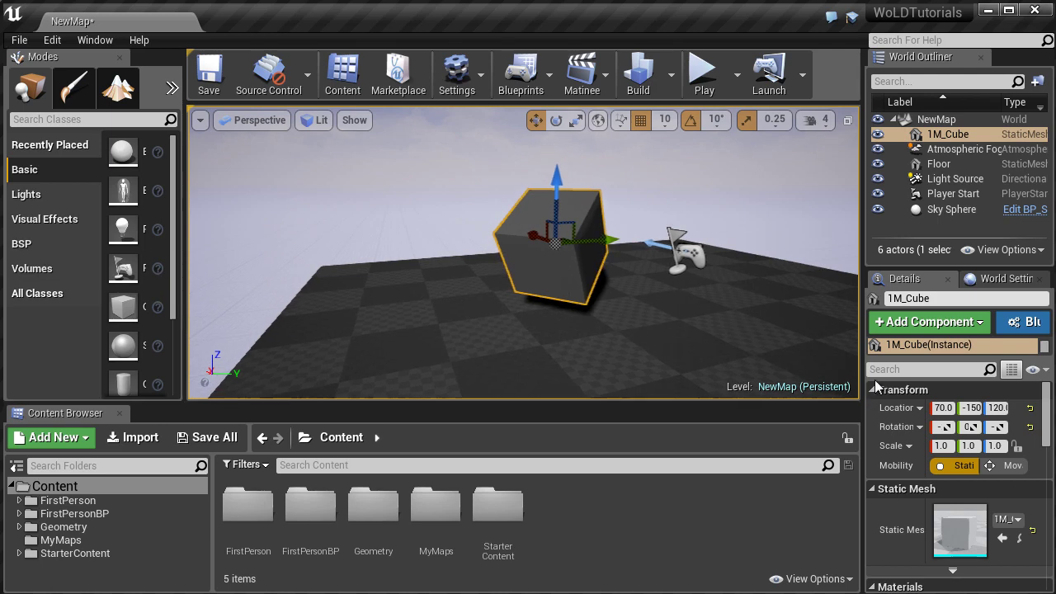
left_click_drag(858, 374, 829, 374)
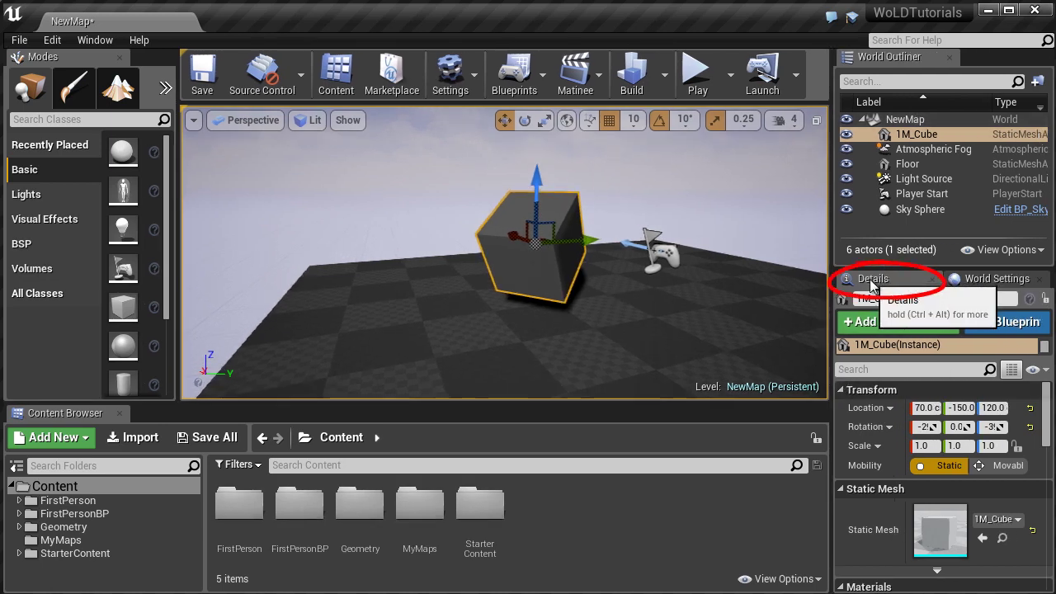
Select the Player Start, Light Source and Atmospheric Fog one after another and look through the properties of each.
left_click(664, 252)
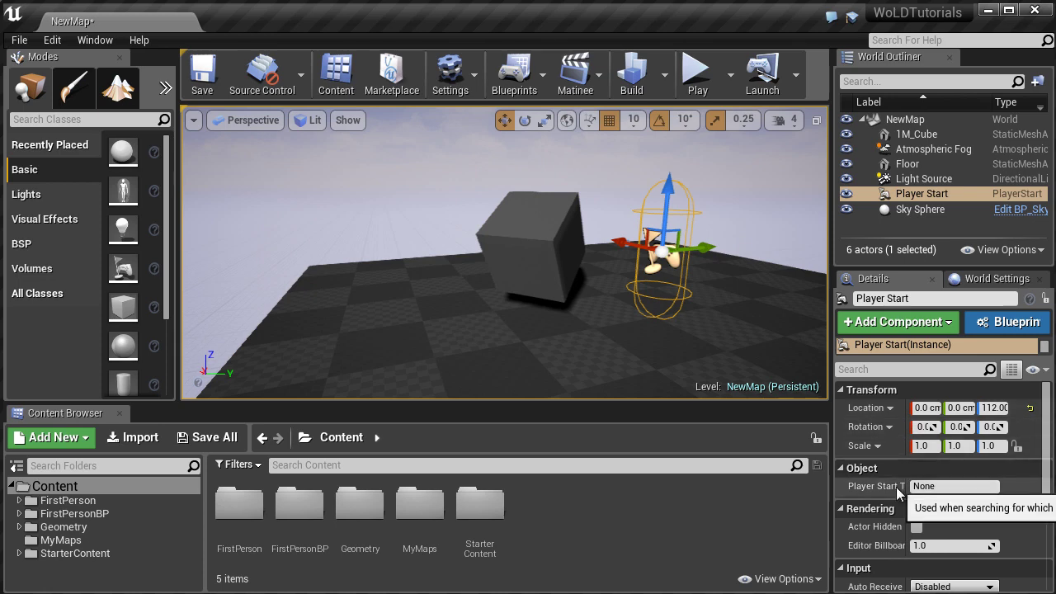
right_click_drag(539, 280, 536, 153)
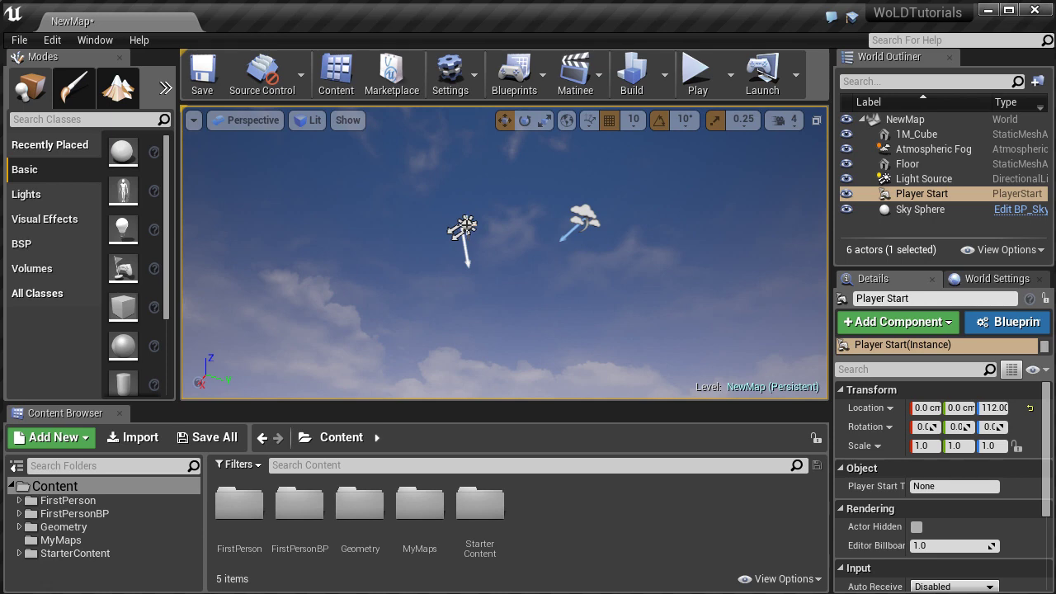
left_click(463, 228)
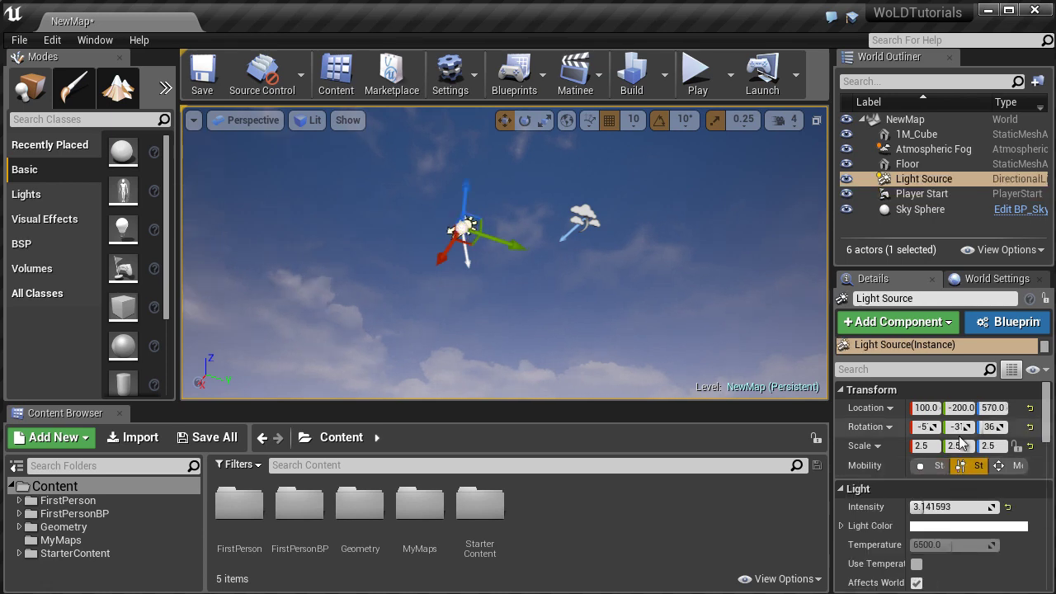
scroll(878, 458, "down", 2)
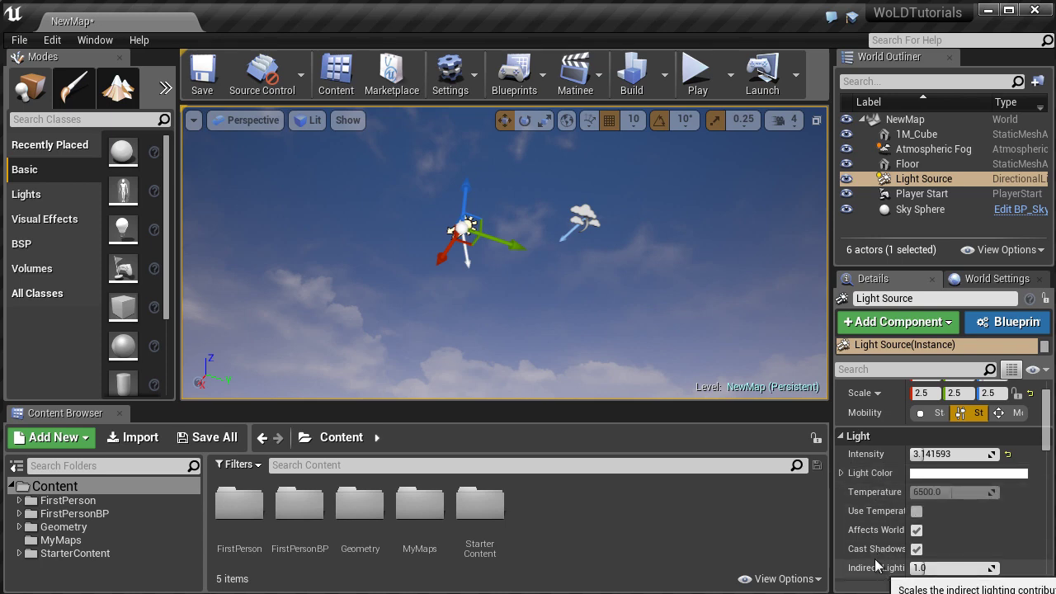
left_click(584, 219)
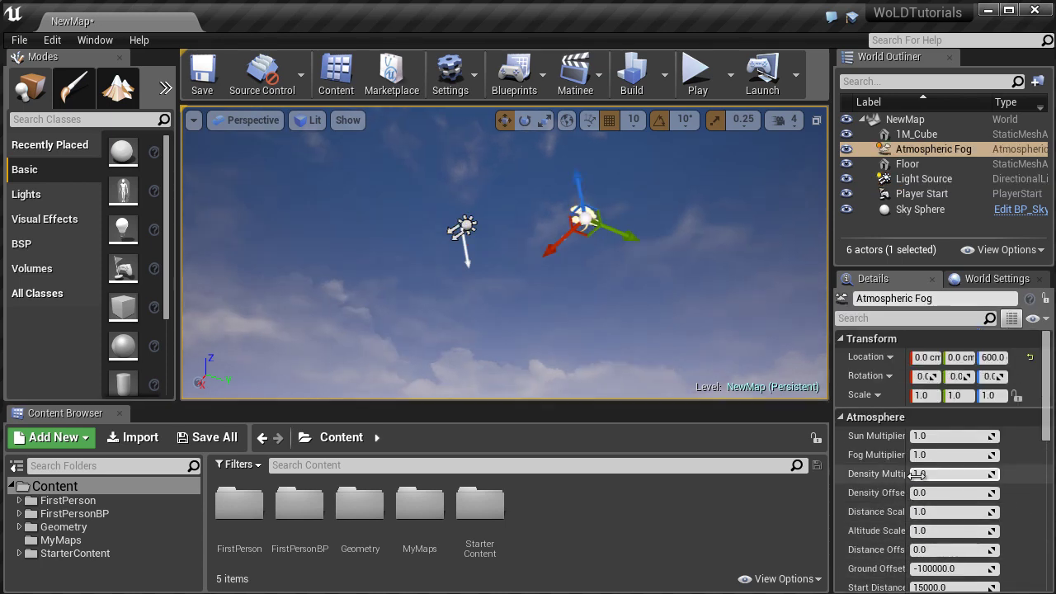
scroll(917, 474, "down", 3)
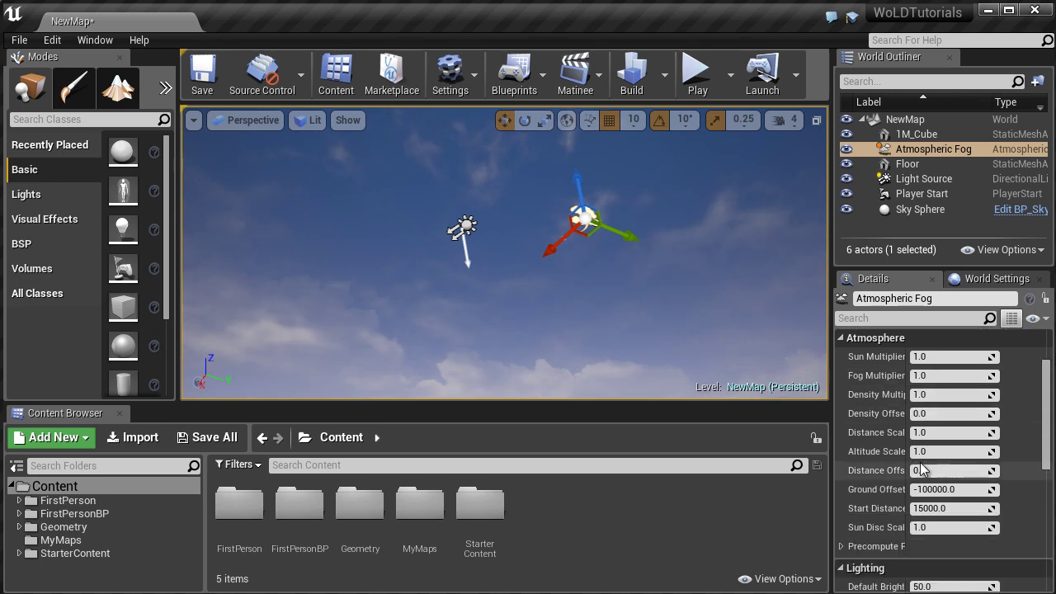
Compare the properties of the cube, Player Start and Floor by selecting each in the viewport, ending with the cube selected.
right_click_drag(546, 310, 533, 372)
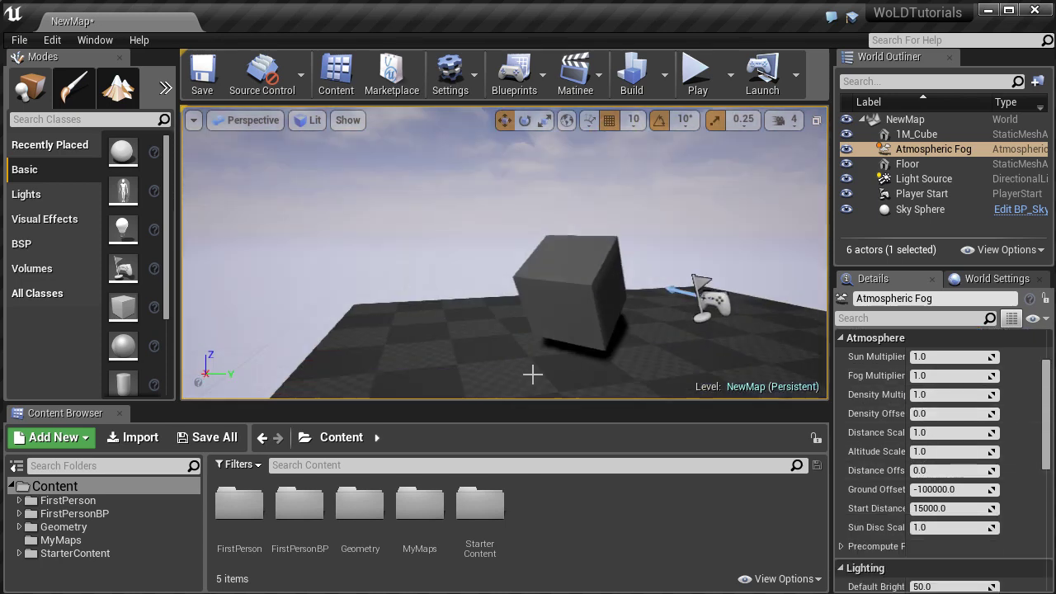
left_click(550, 265)
left_click(686, 289)
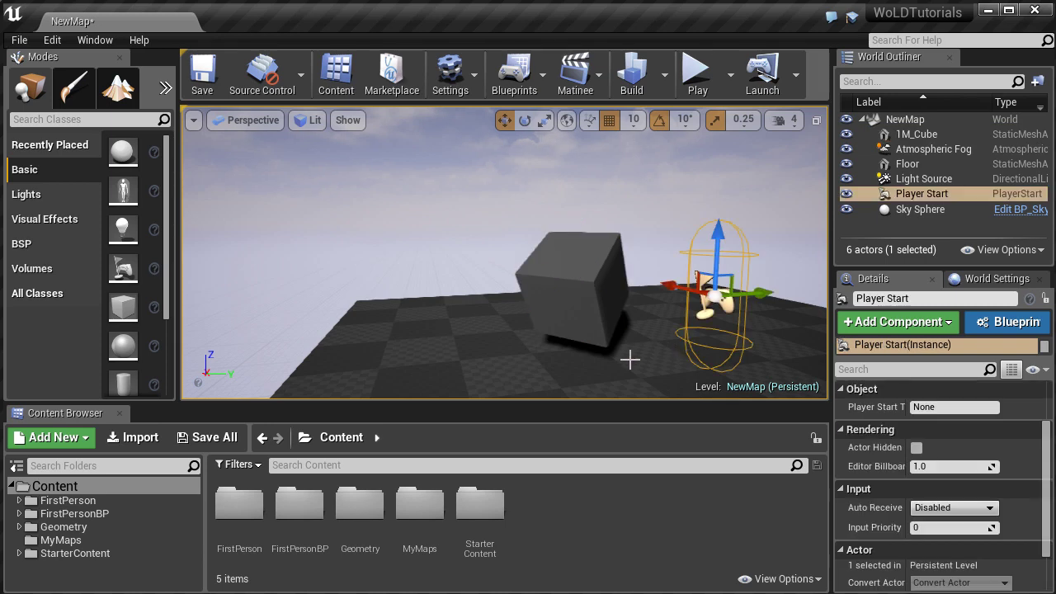
left_click(629, 360)
right_click_drag(629, 360, 629, 341)
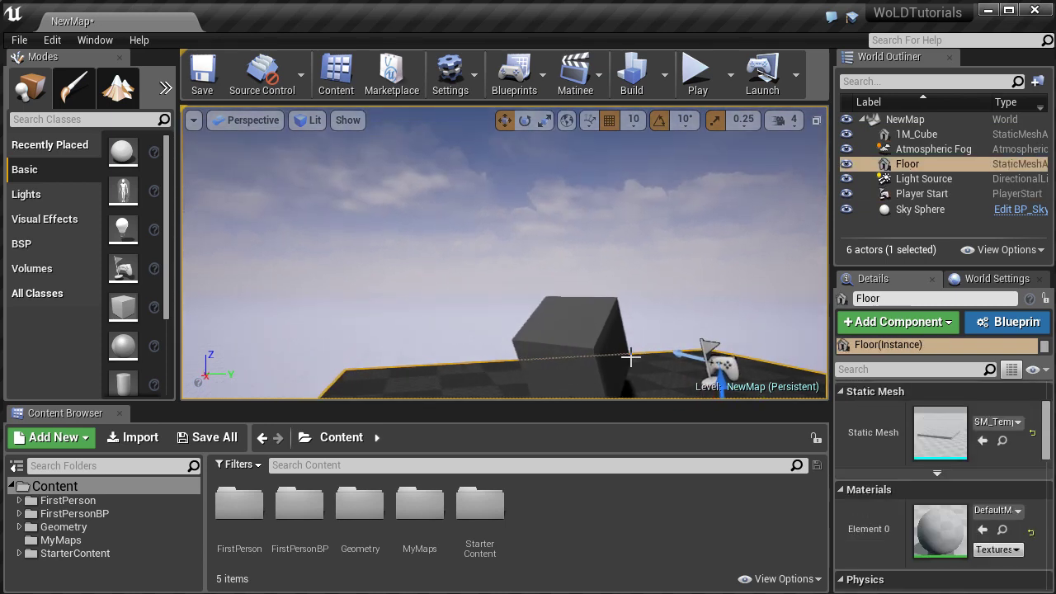
right_click_drag(490, 247, 515, 272)
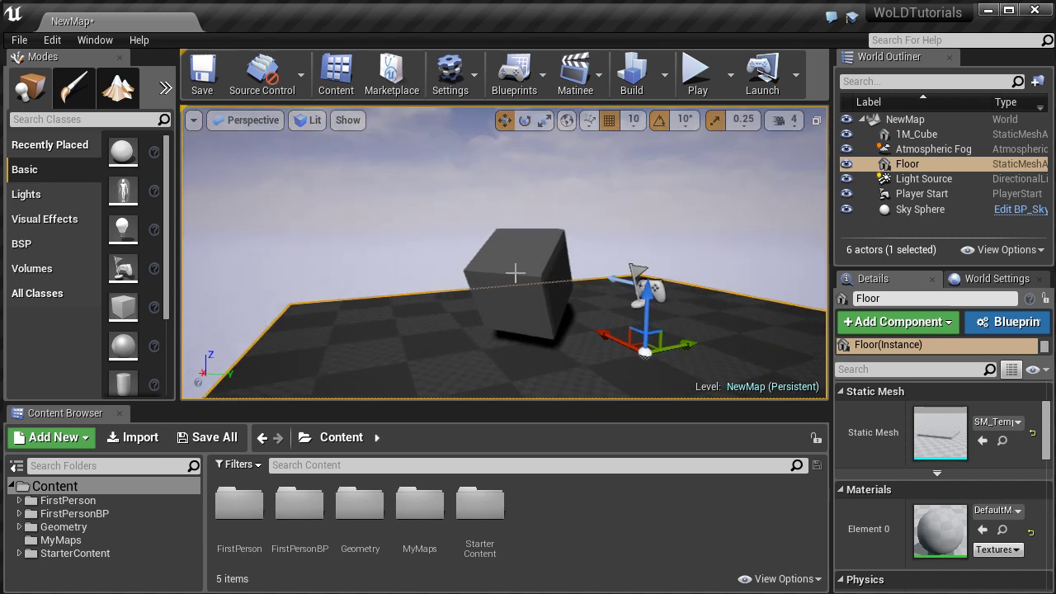
left_click(516, 272)
Open an additional Details panel, Details 2.
left_click(93, 40)
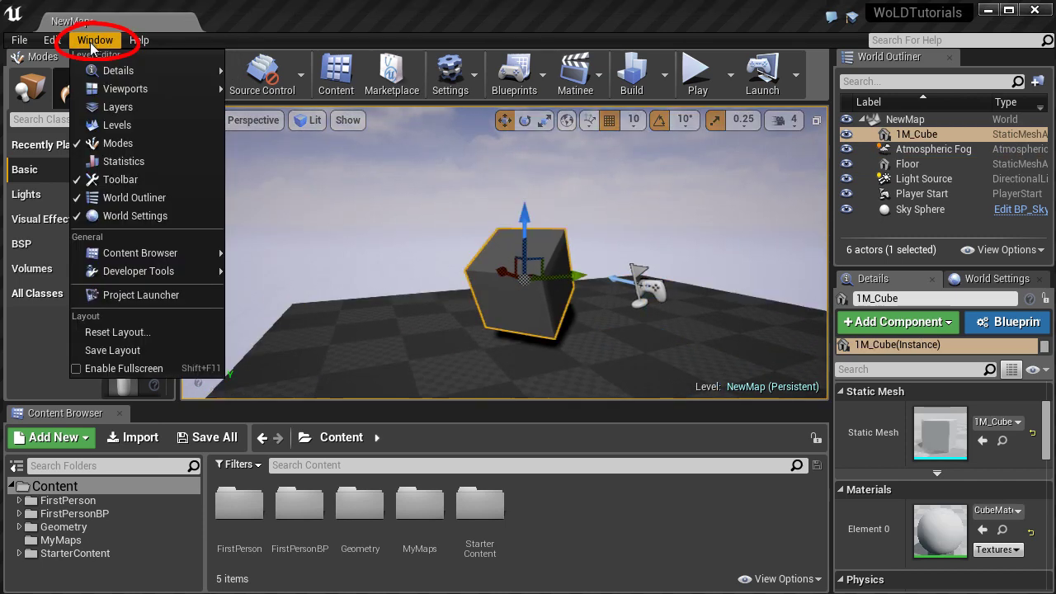
mouse_move(118, 70)
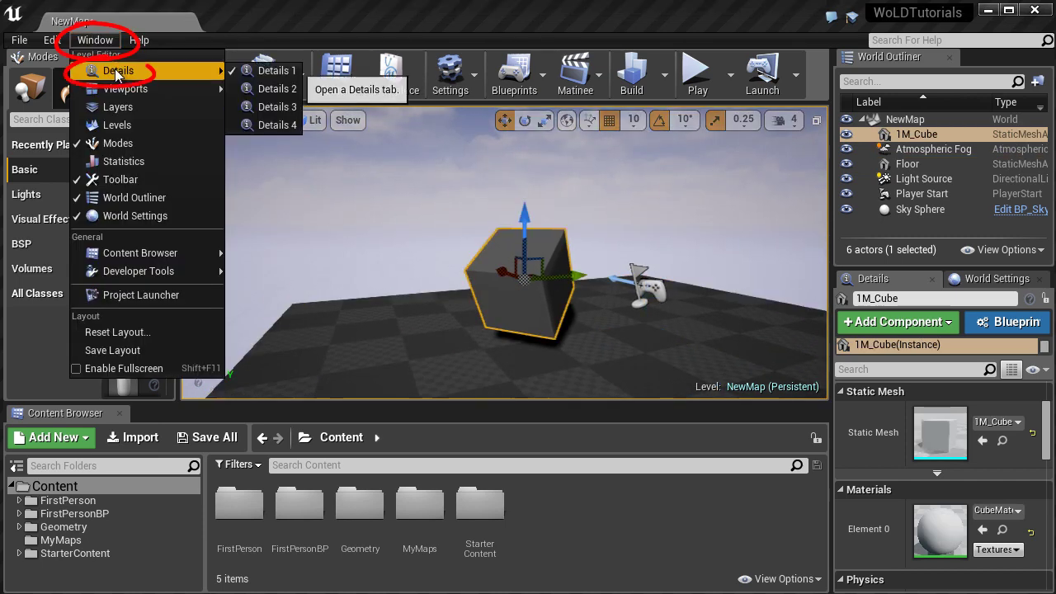
left_click(266, 89)
left_click_drag(1054, 0, 909, 30)
Select the Light Source in the sky to view its properties, and reselect the tilted cube.
right_click_drag(425, 288, 330, 136)
left_click(330, 142)
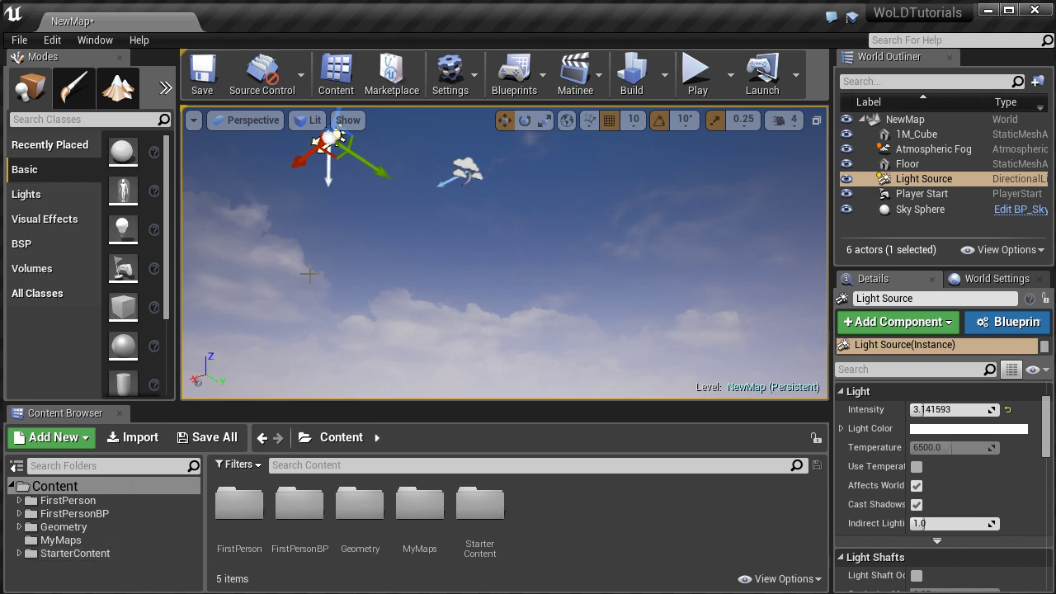
right_click_drag(413, 269, 272, 311)
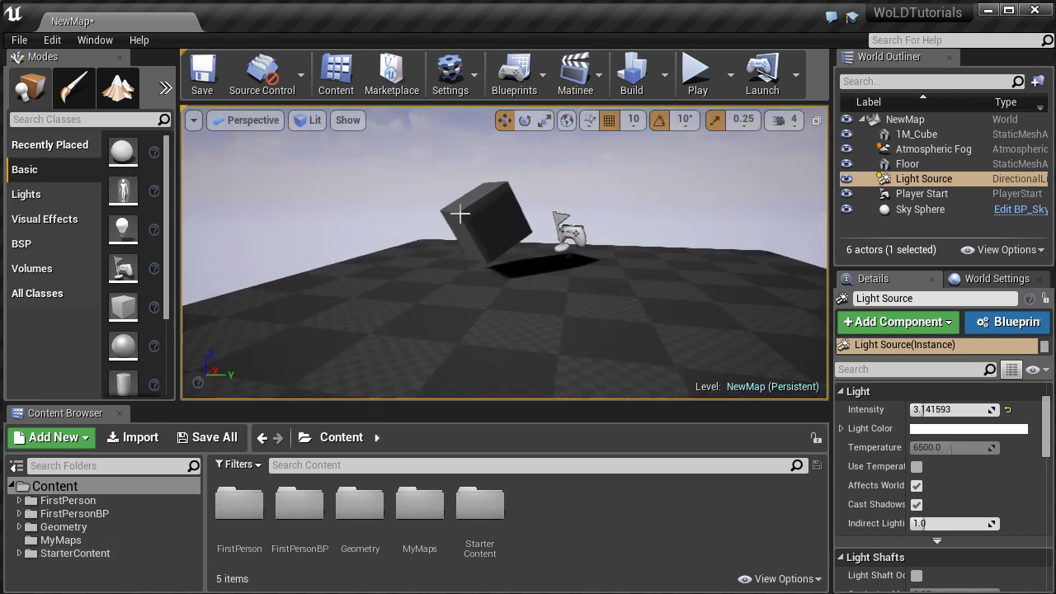
left_click(495, 222)
Browse the project's FirstPerson and FirstPersonBP folders, and open the Meshes folder inside Geometry.
left_click(66, 505)
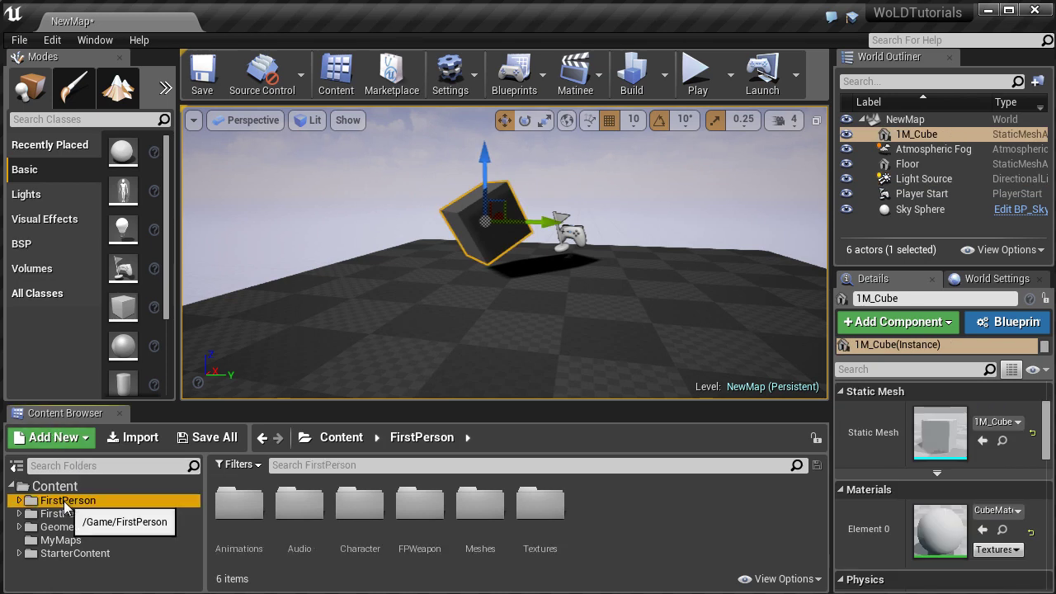
left_click(59, 514)
left_click(60, 526)
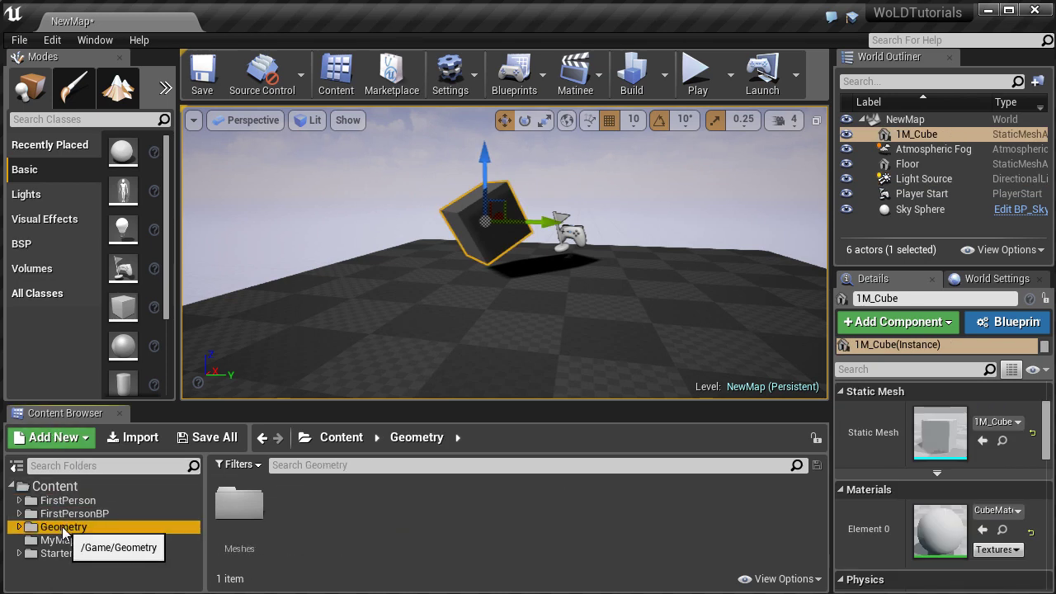
double_click(251, 513)
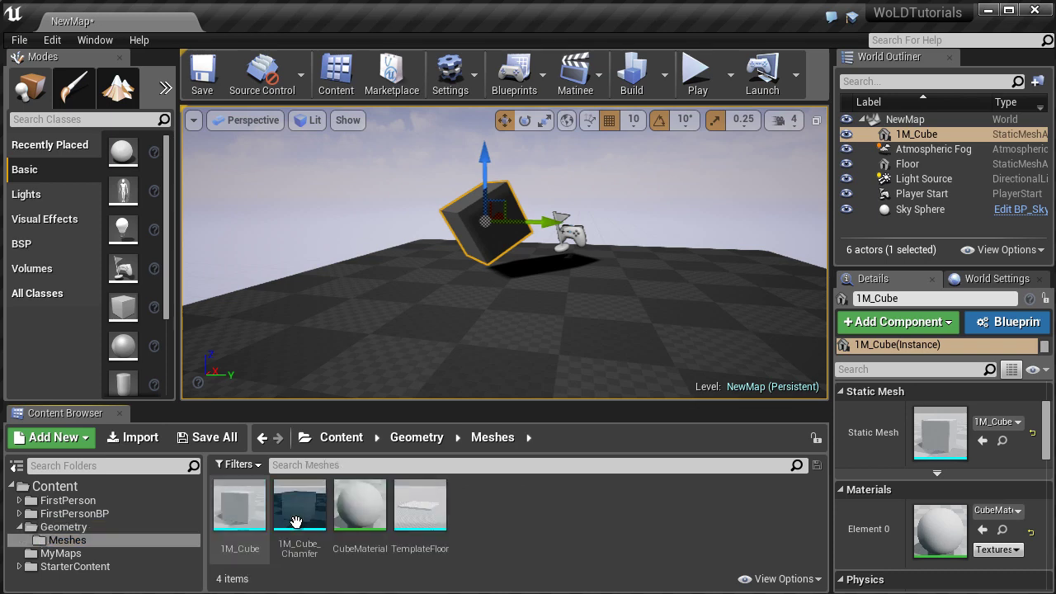
Examine the Blueprints folder in StarterContent, and return through FirstPerson to the root Content folder.
left_click(74, 566)
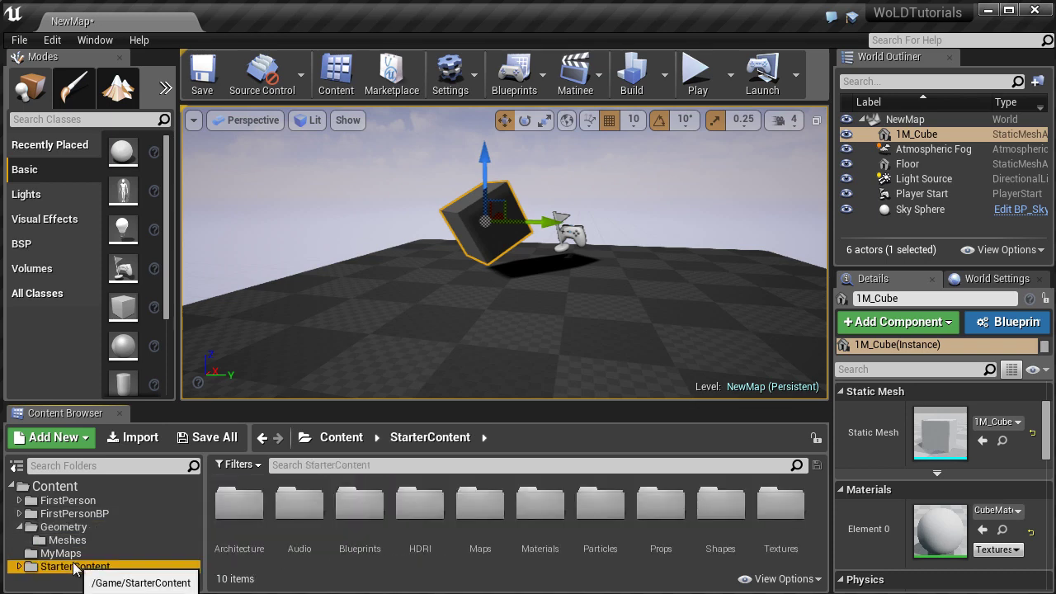
double_click(360, 505)
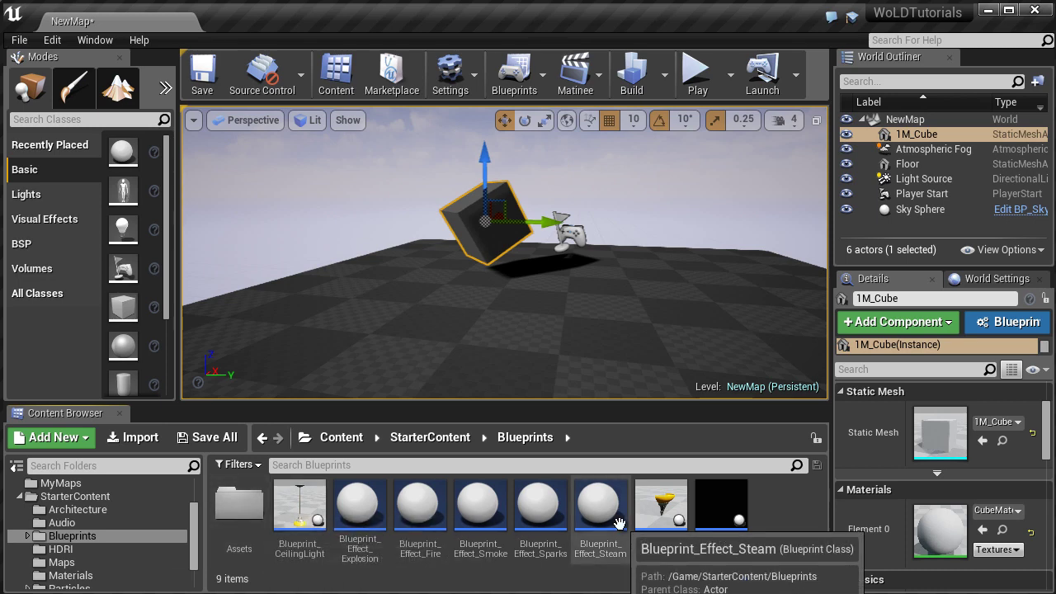
double_click(78, 499)
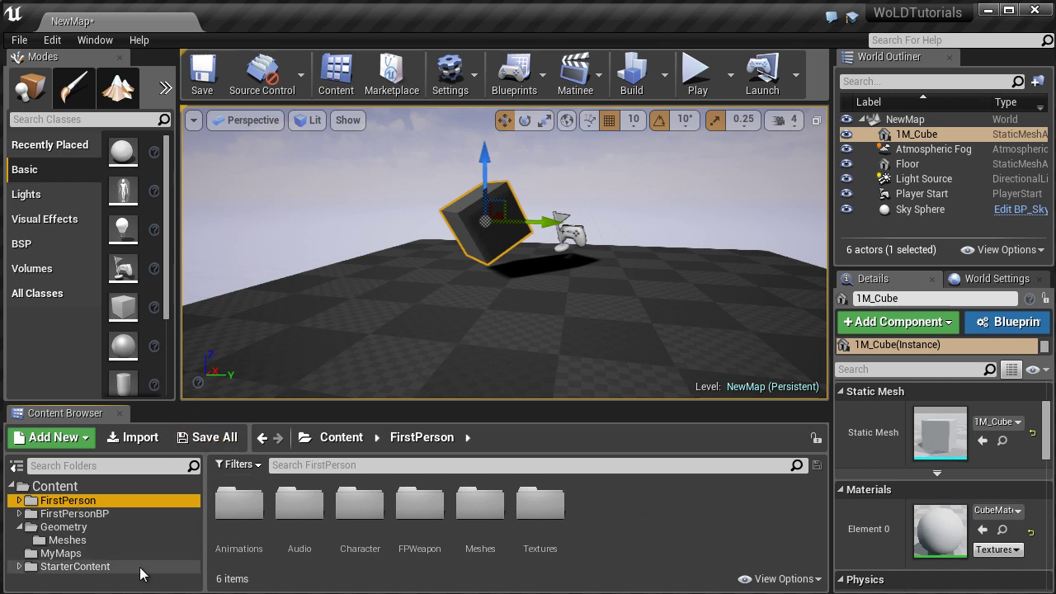
left_click(54, 486)
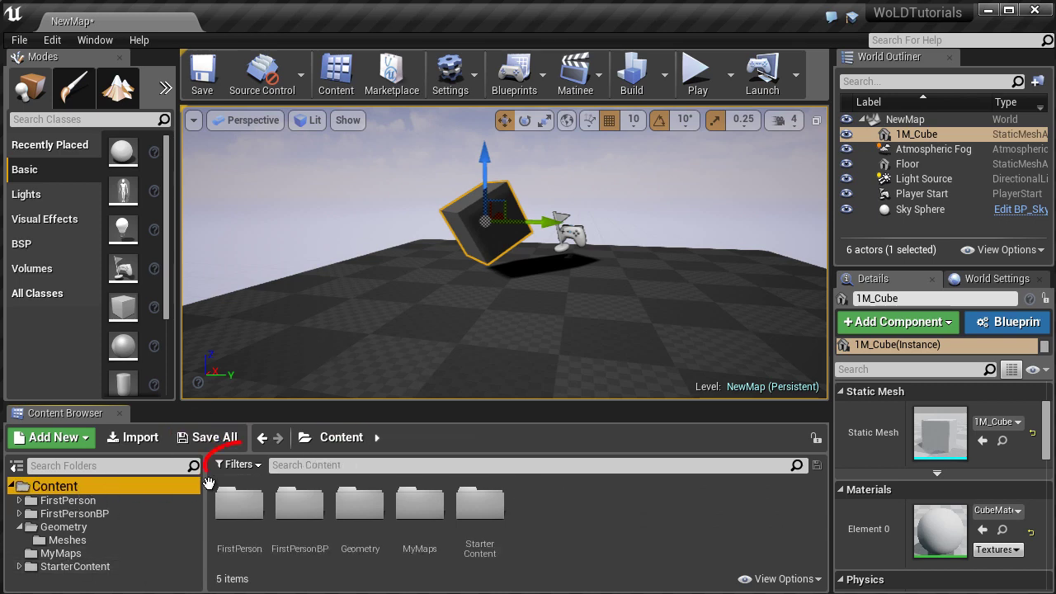
Filter the project content by Static Mesh and remove that filter again.
left_click(257, 467)
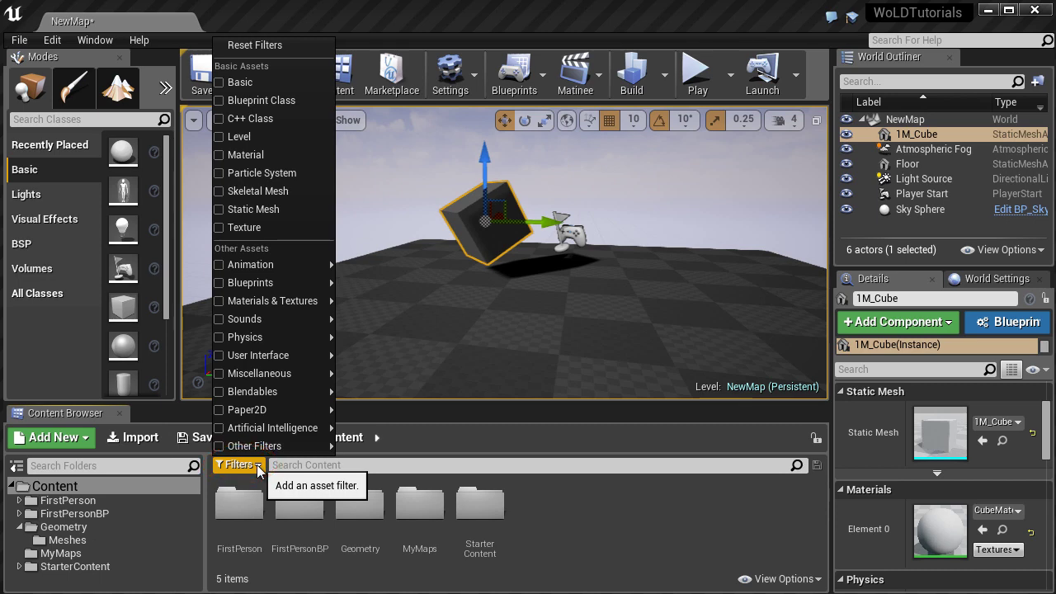
mouse_move(264, 447)
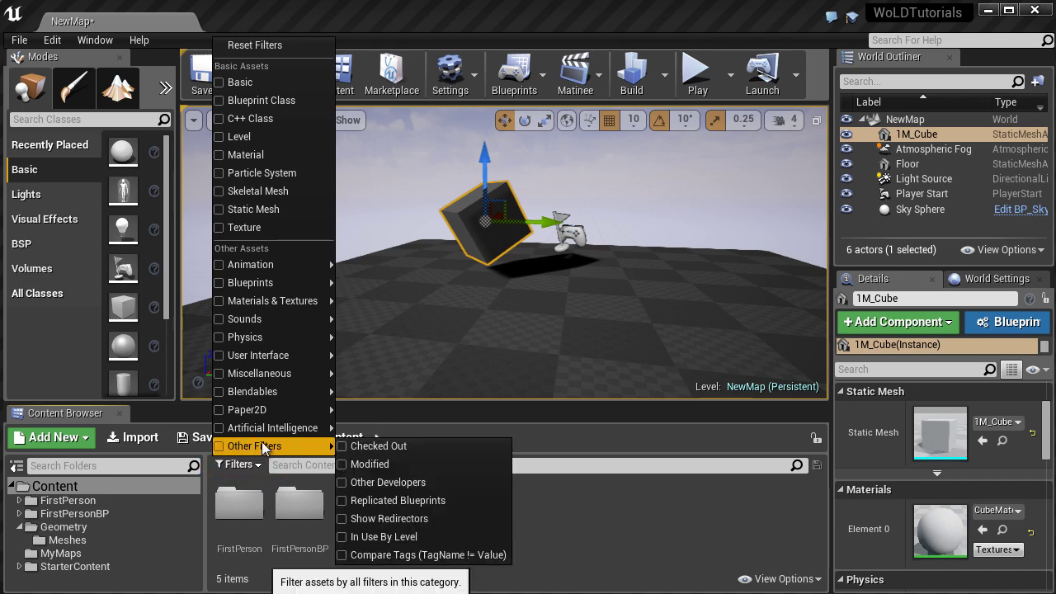
left_click(218, 210)
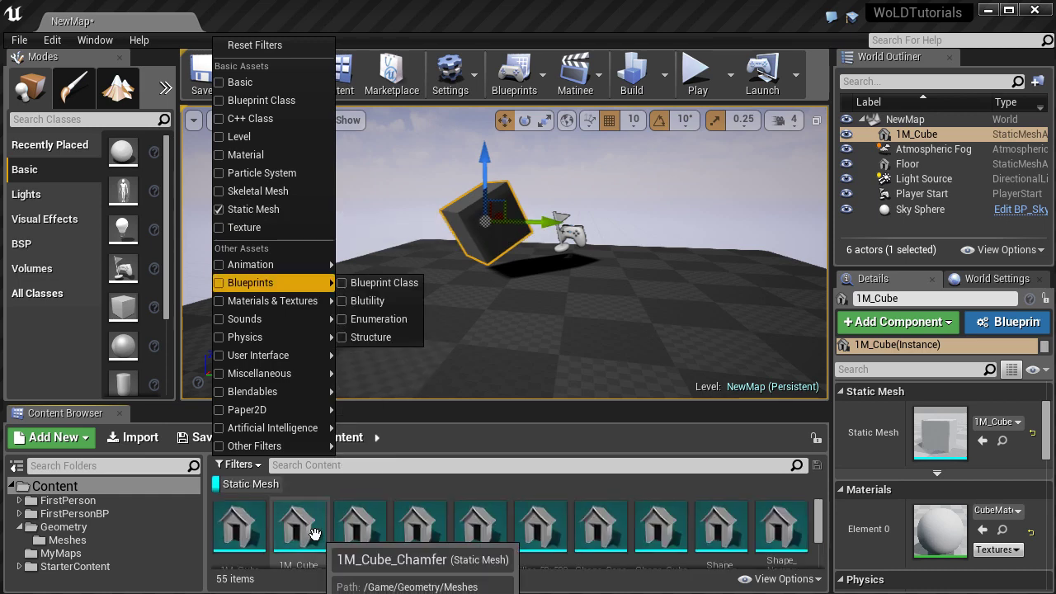
left_click(218, 210)
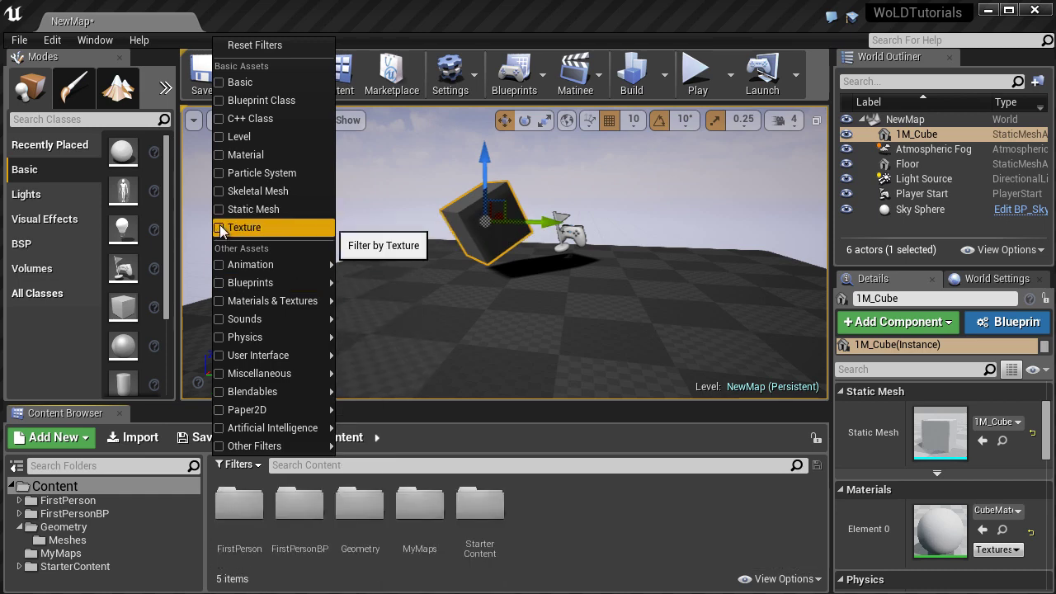
Filter the project content by Texture and Material, and look through the filtered assets.
left_click(219, 227)
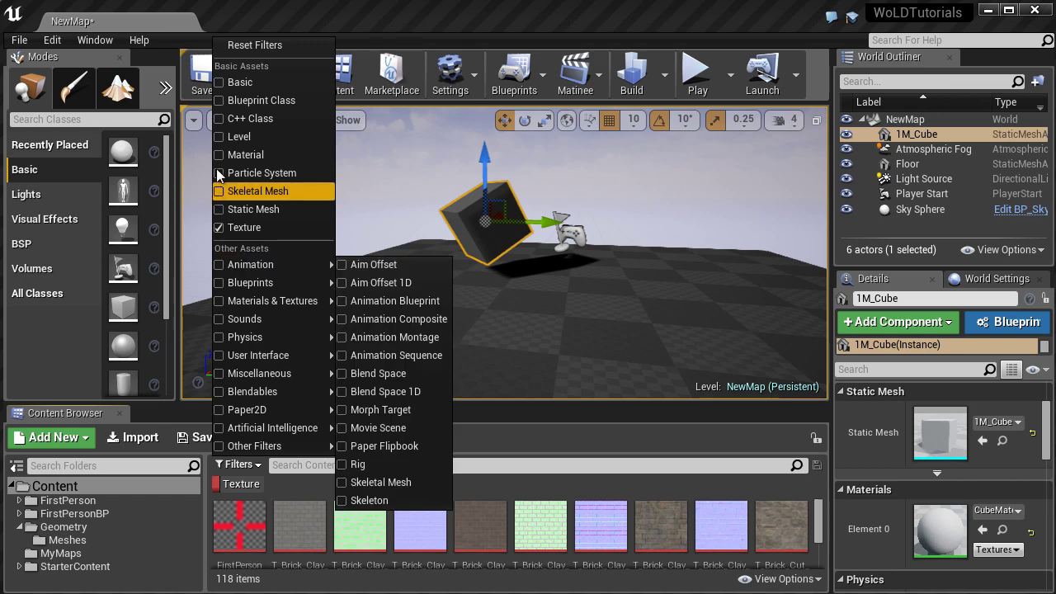
left_click(219, 156)
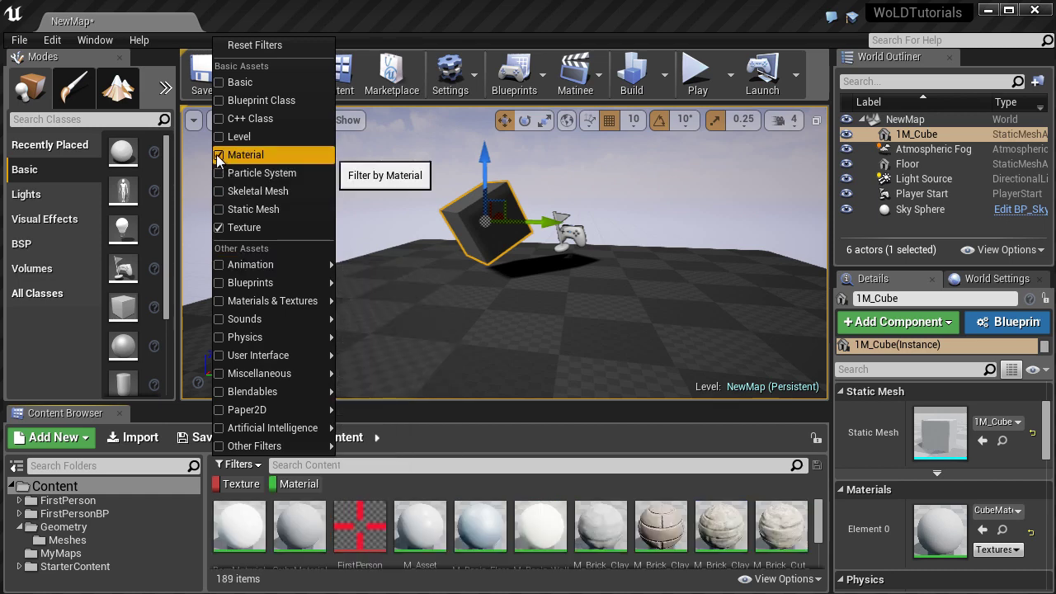
left_click(312, 528)
scroll(312, 528, "down", 5)
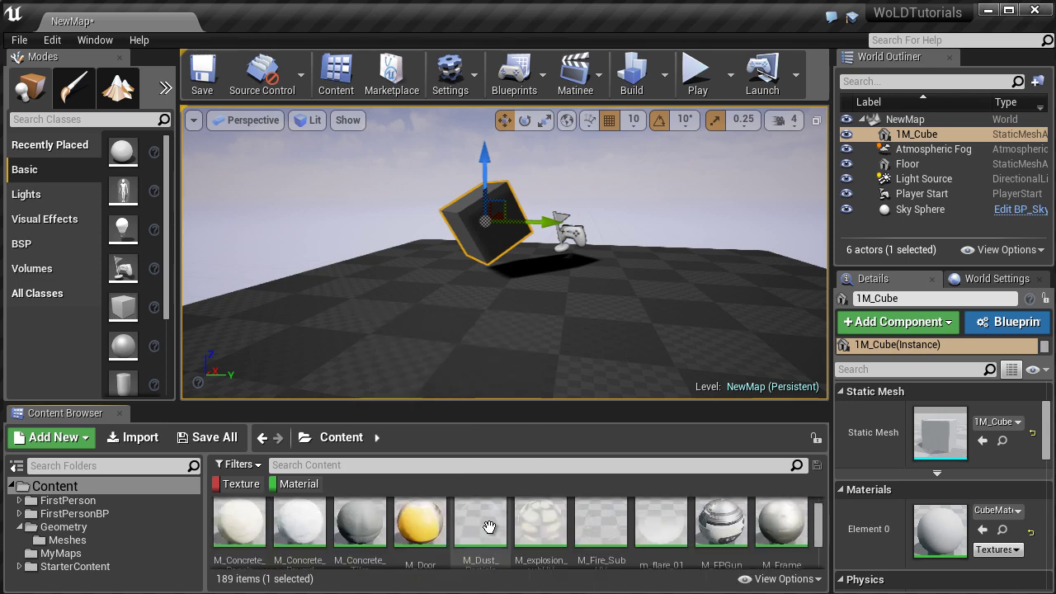
Remove the Texture and Material filters from the project content.
left_click(239, 465)
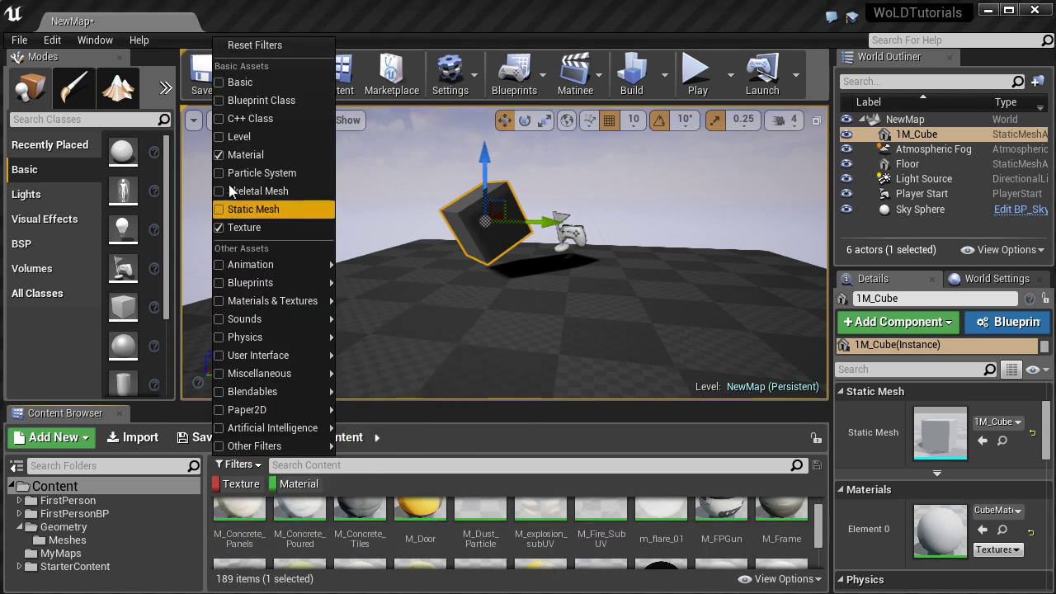
right_click(239, 484)
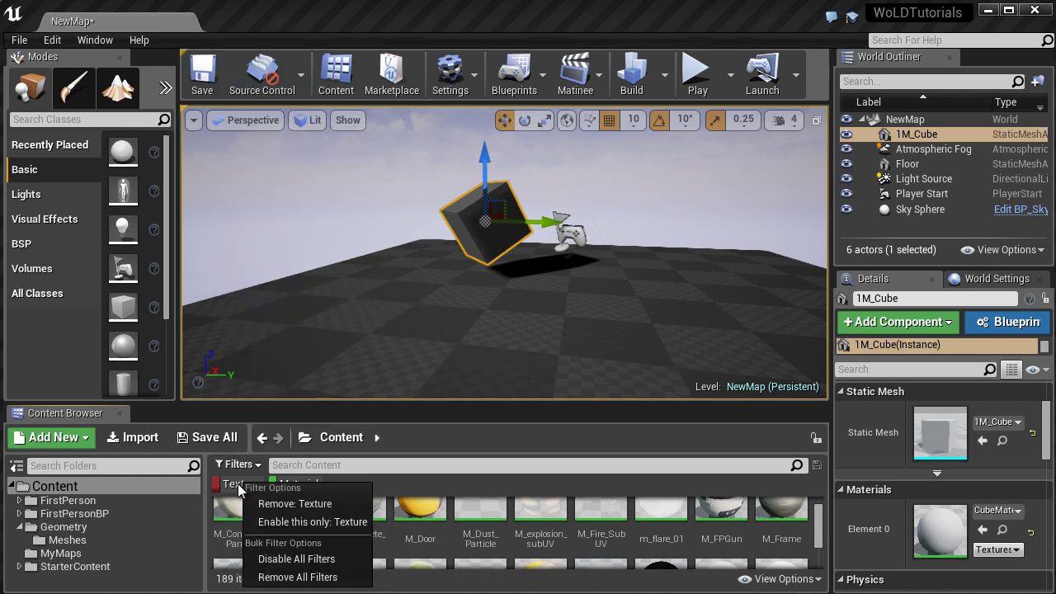
right_click(238, 484)
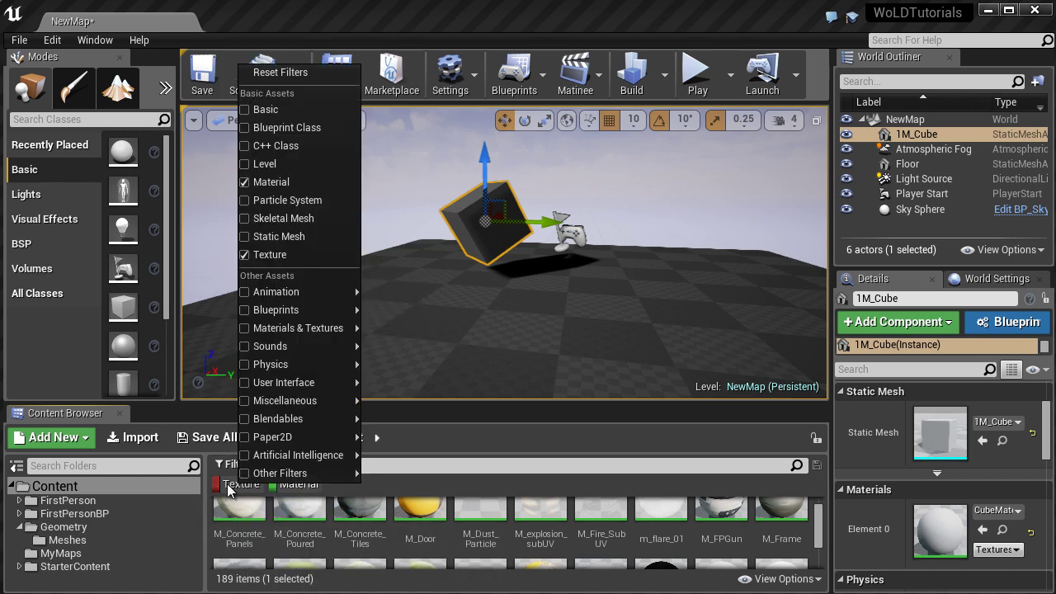
right_click(227, 488)
left_click(265, 504)
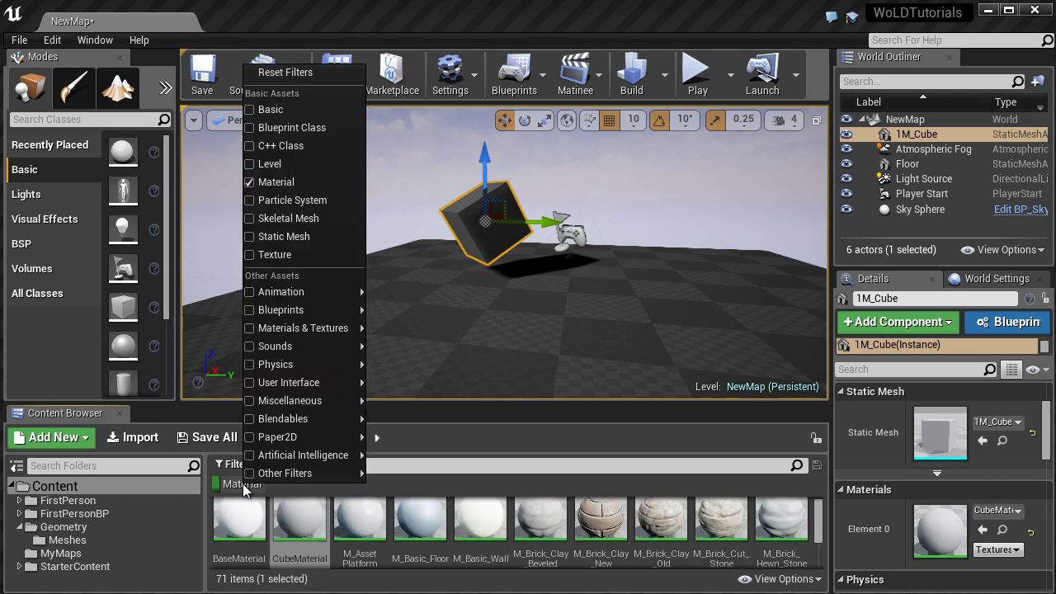
right_click(239, 486)
left_click(280, 507)
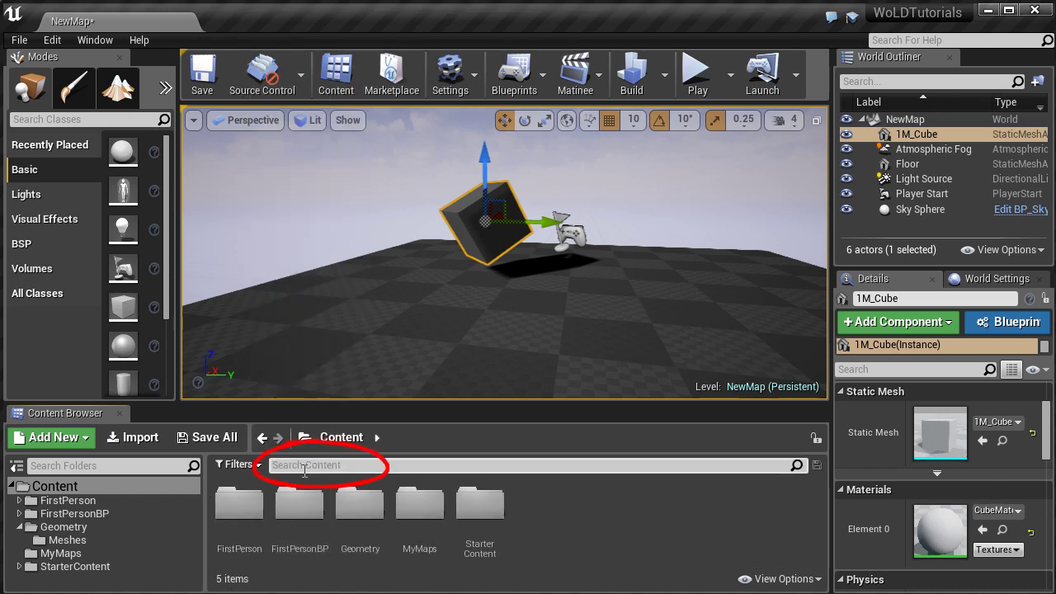
Search for "cube" in the FirstPerson folder and in the whole Content folder, and clear the search.
left_click(68, 500)
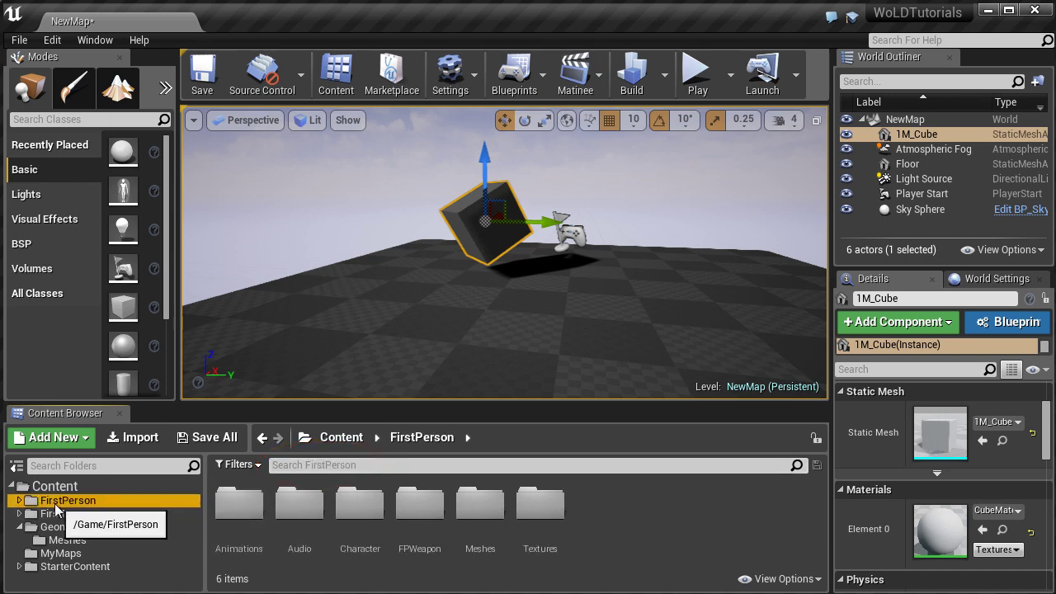
left_click(300, 464)
type("cube")
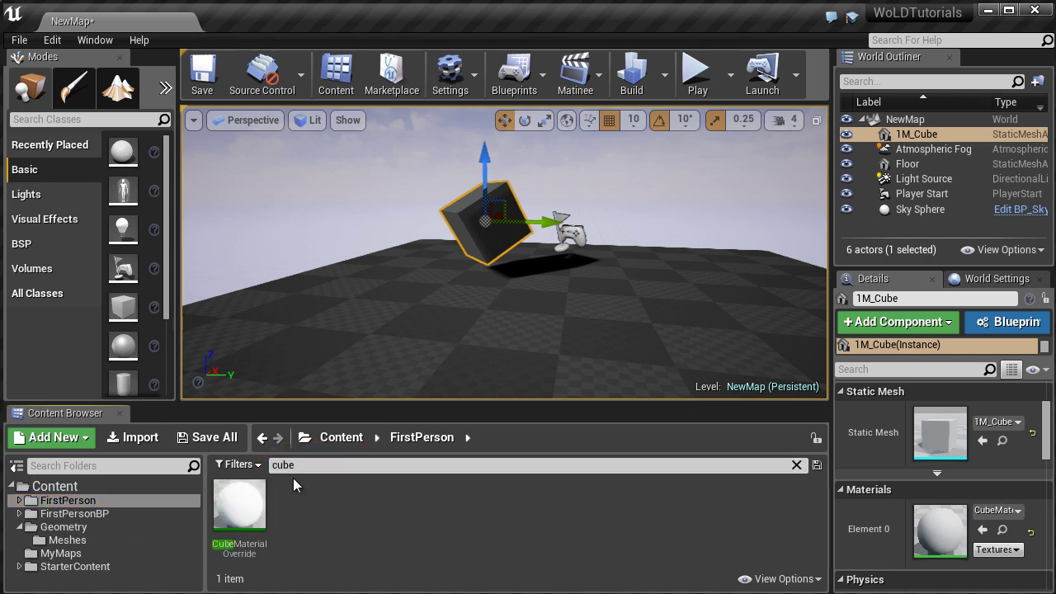
left_click(57, 487)
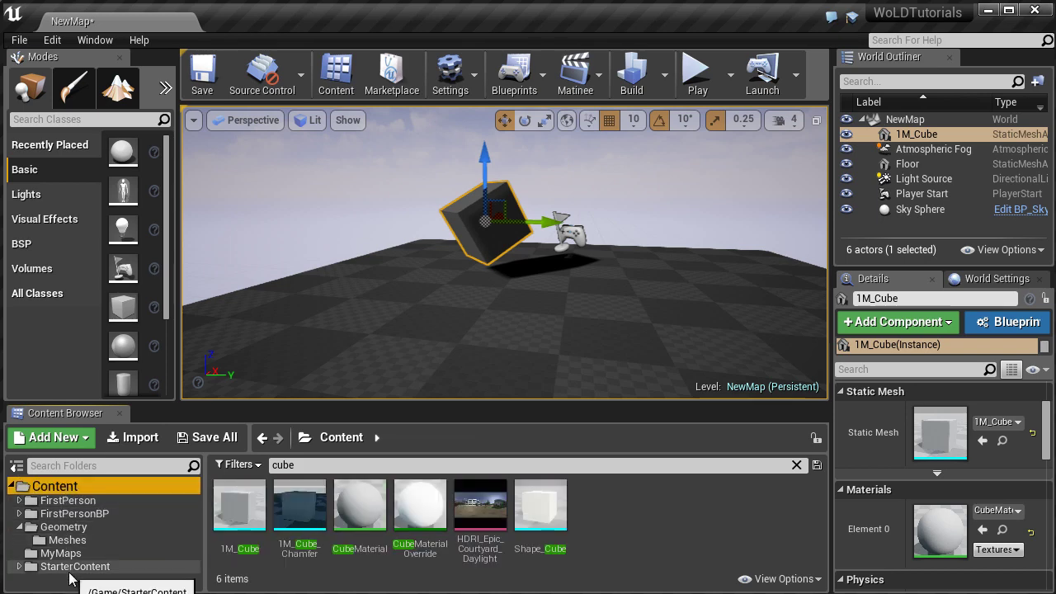
left_click(794, 465)
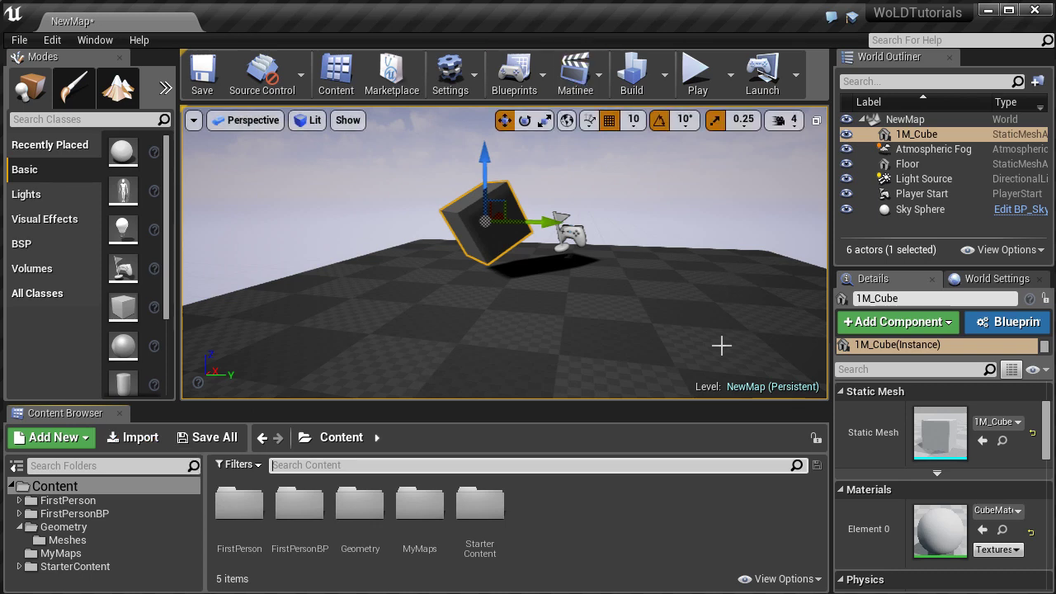
Open Content Browser 2, dock it beside the NewMap level, and close it again.
left_click(103, 40)
mouse_move(159, 248)
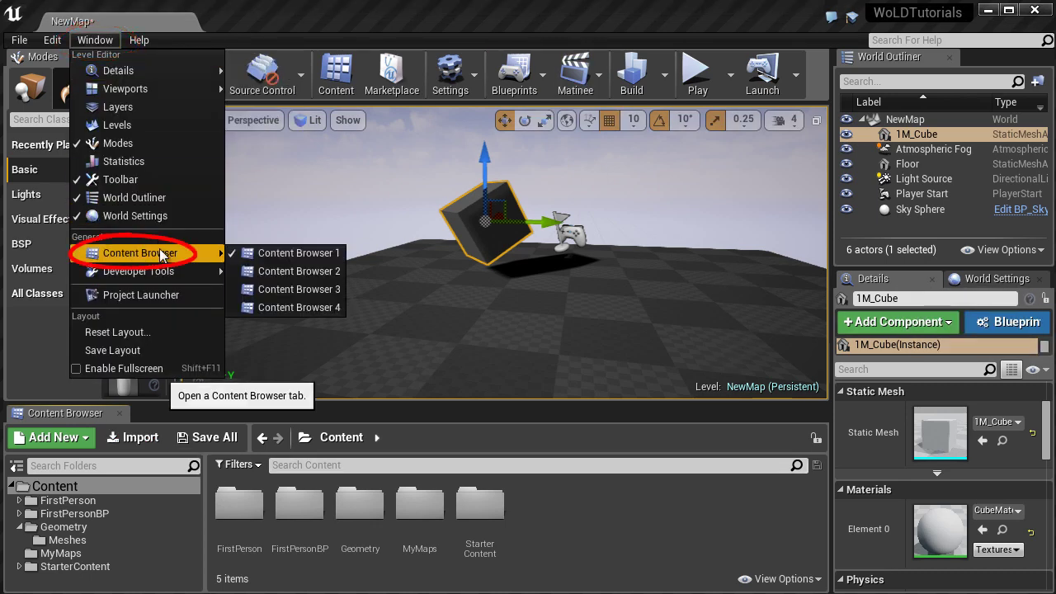
left_click(312, 273)
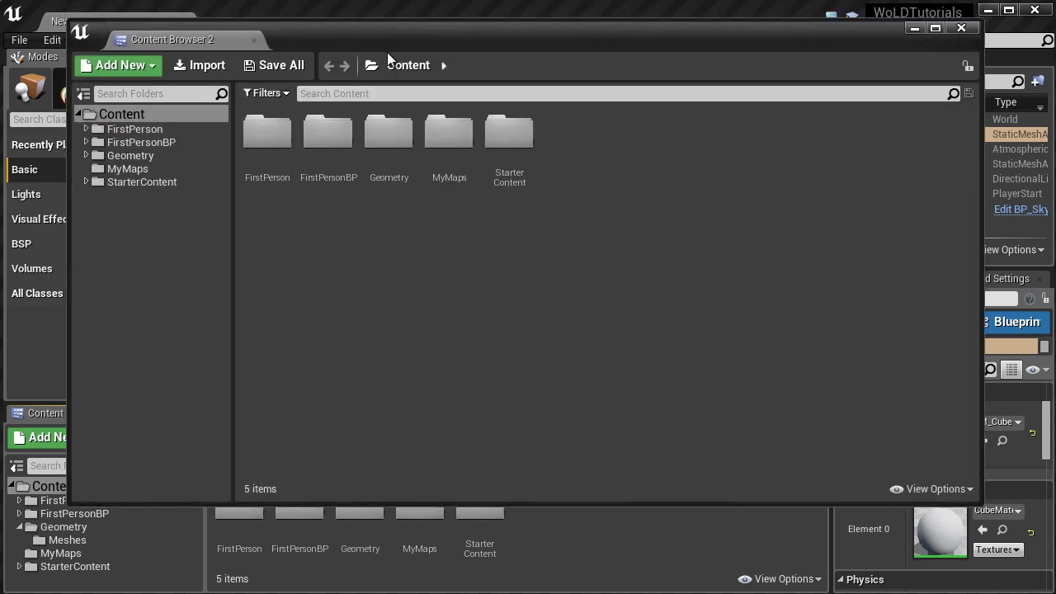
left_click_drag(203, 96, 245, 26)
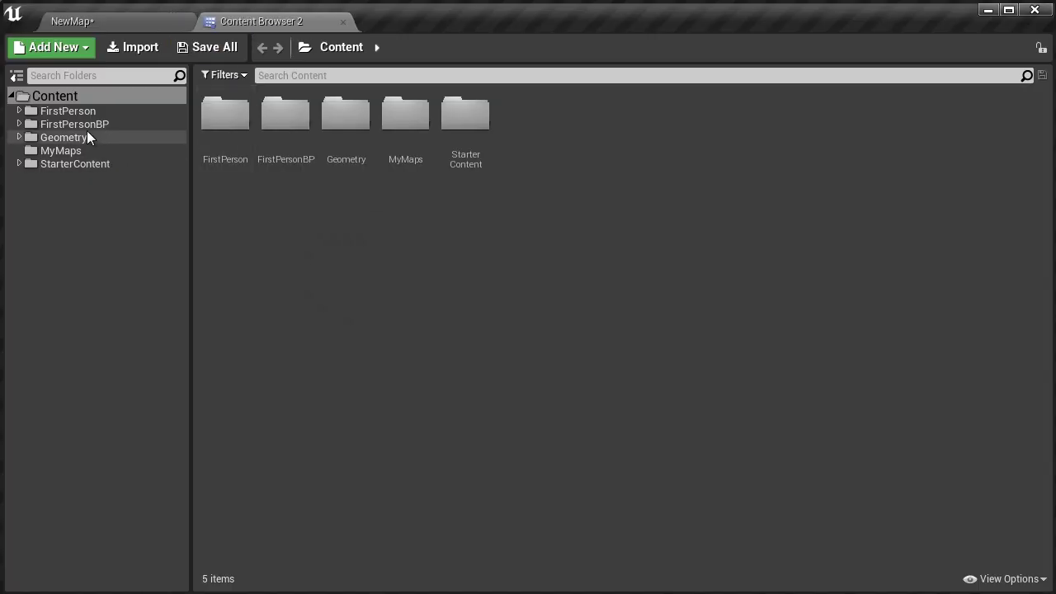
left_click(116, 22)
left_click(255, 22)
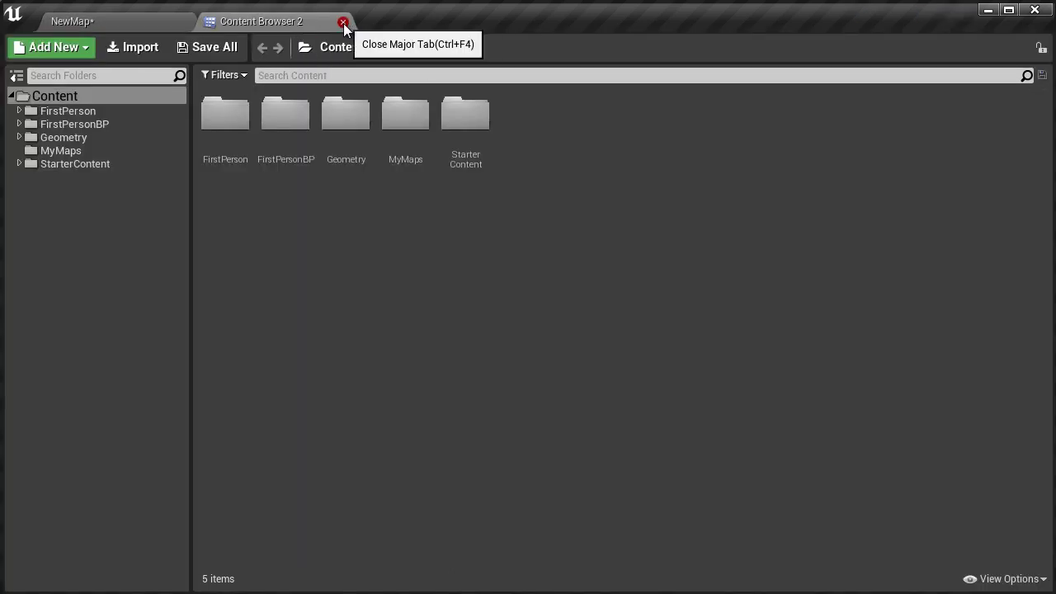
left_click(343, 23)
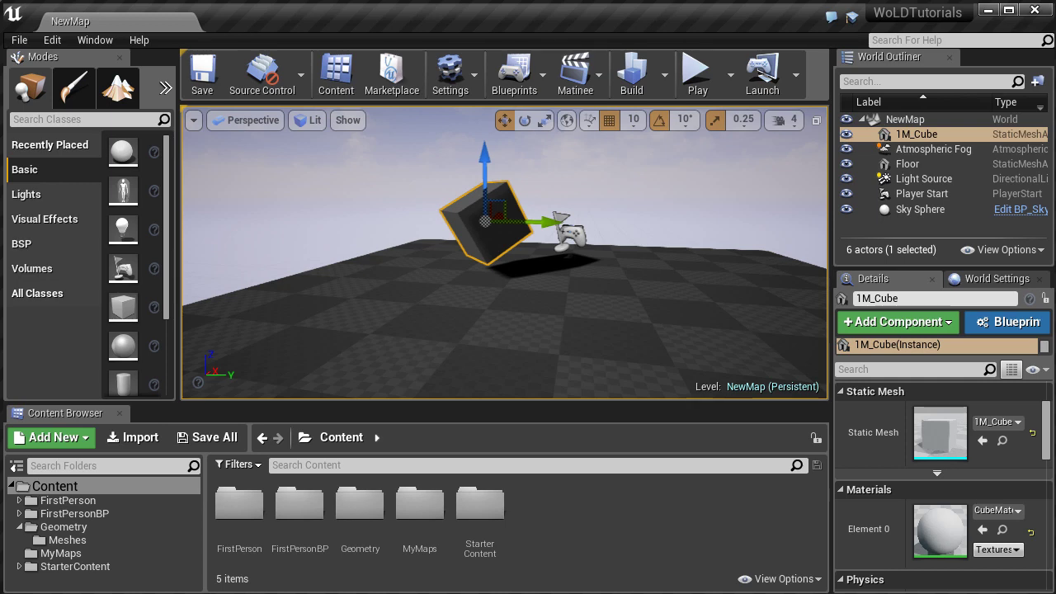
Delete the 1M_Cube actor from the level.
mouse_move(526, 315)
right_mouse_down()
mouse_move(540, 332)
mouse_move(506, 316)
mouse_move(526, 314)
right_mouse_up()
right_click_drag(487, 250, 490, 241)
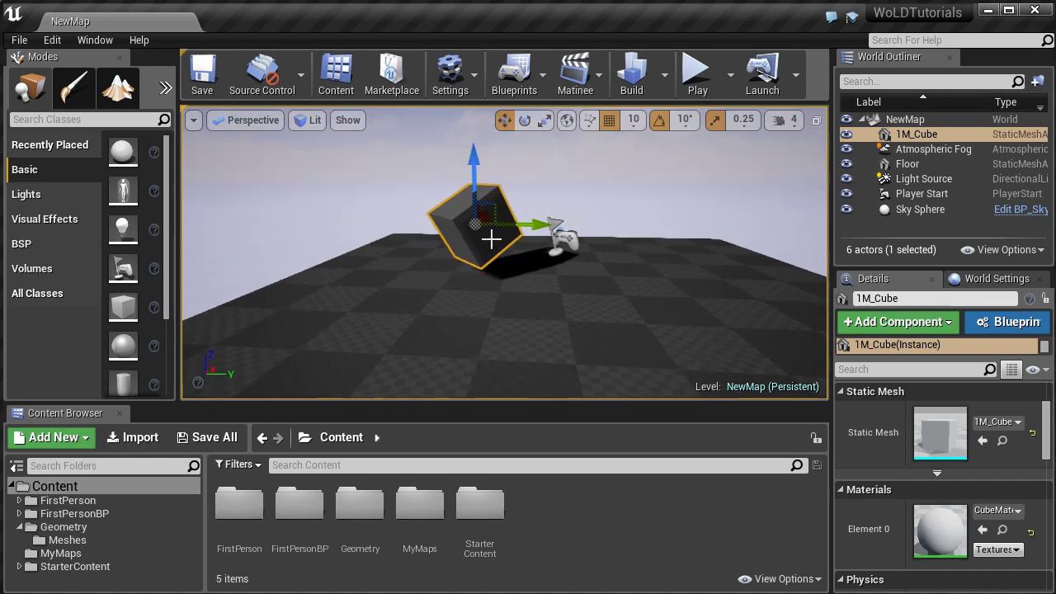
key("Delete")
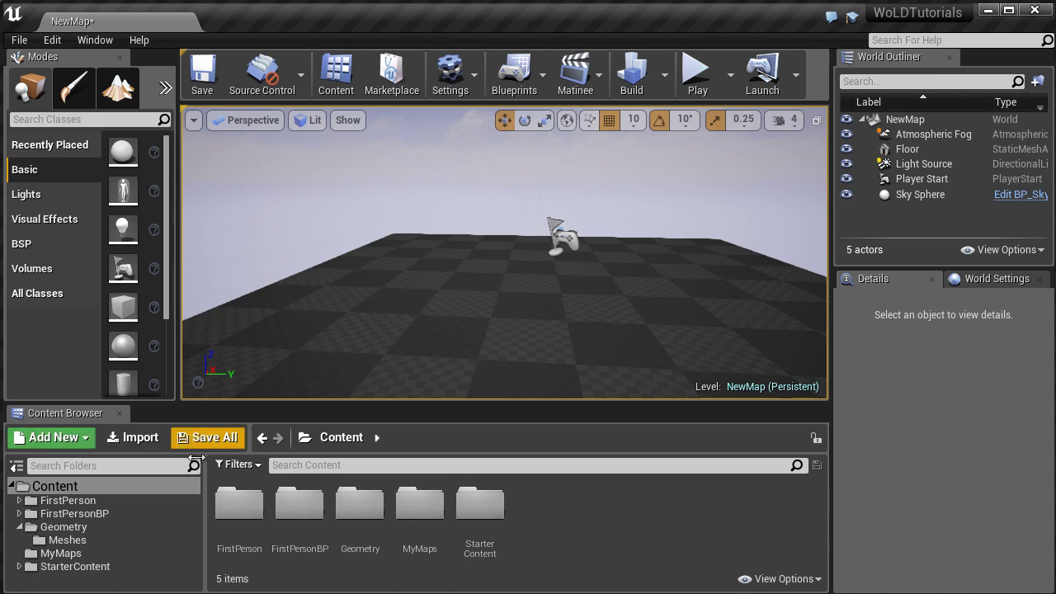
Filter the assets of the root Content folder by Static Mesh.
left_click(259, 468)
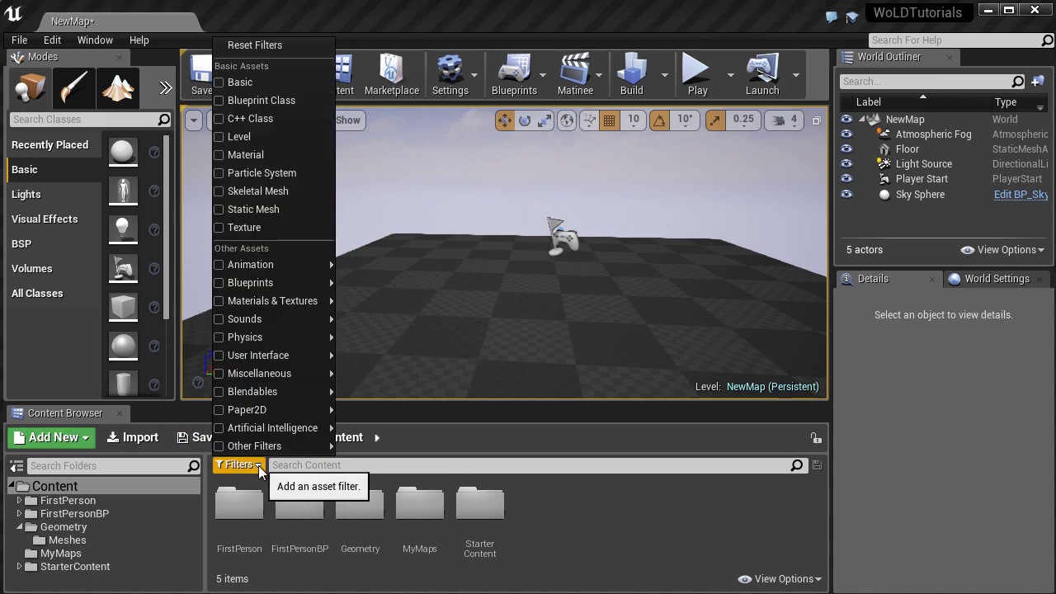
left_click(220, 209)
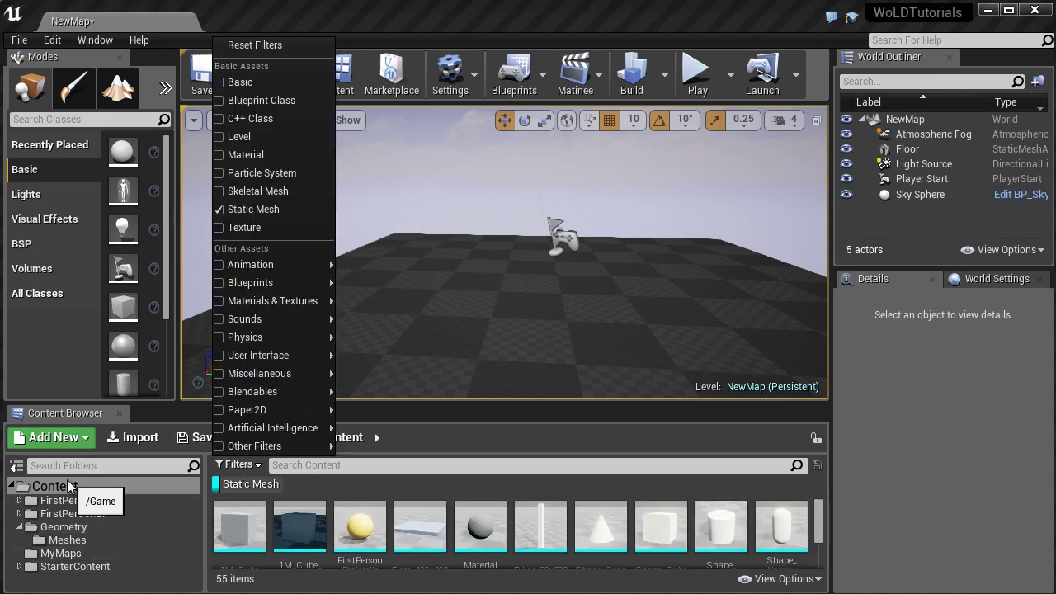
left_click(48, 487)
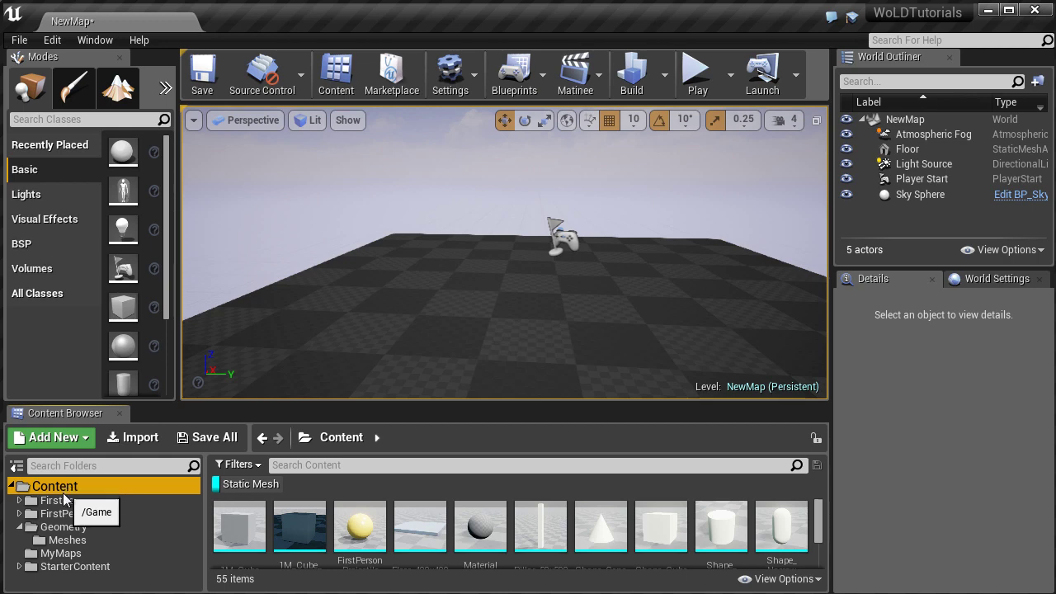
Place the SM_Couch mesh on the floor near the Player Start and rotate it -180° about the vertical axis.
scroll(344, 525, "down", 5)
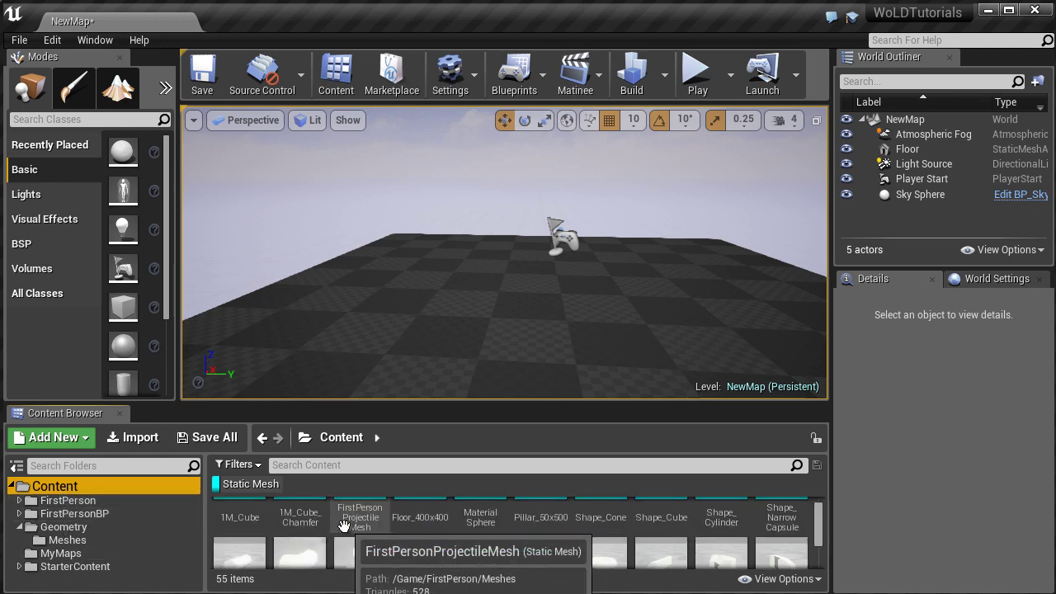
scroll(344, 525, "up", 2)
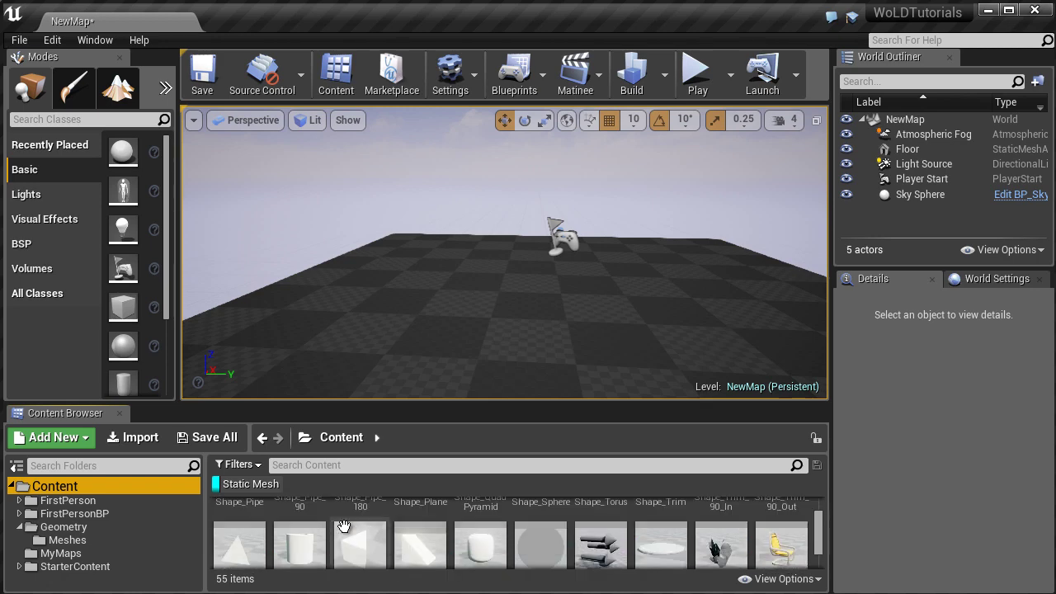
scroll(344, 526, "down", 2)
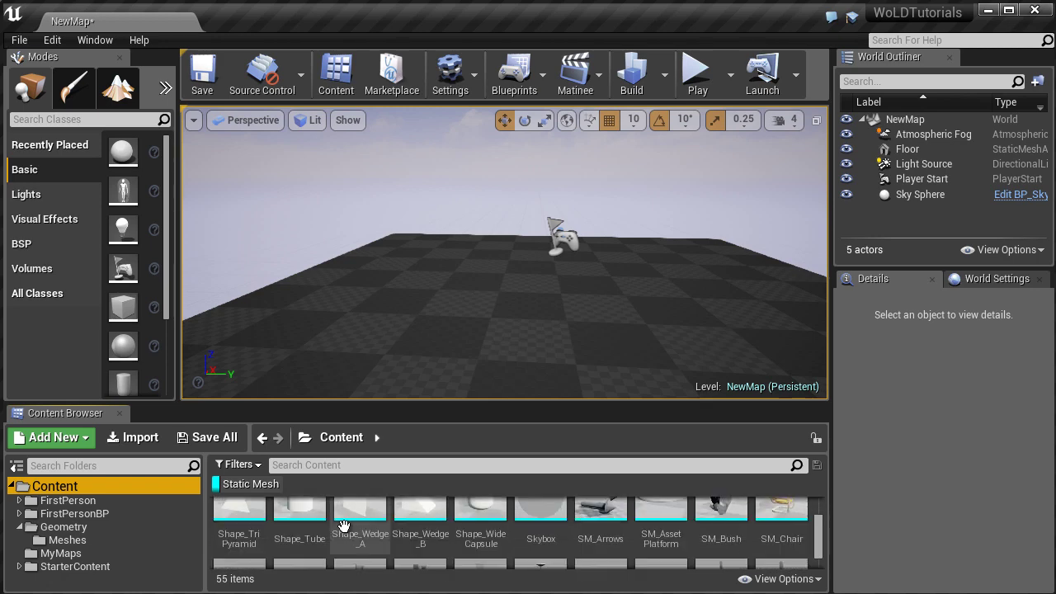
scroll(344, 525, "down", 2)
mouse_move(478, 285)
right_mouse_down()
mouse_move(492, 280)
mouse_move(477, 285)
right_mouse_up()
left_click_drag(295, 535, 614, 294)
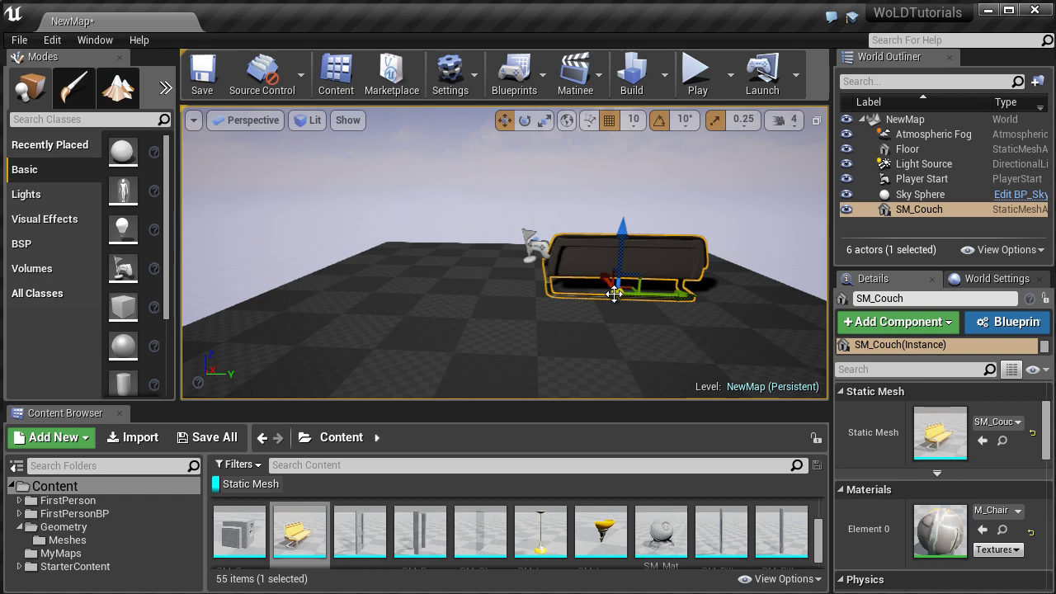
key("e")
left_click_drag(589, 325, 1055, 329)
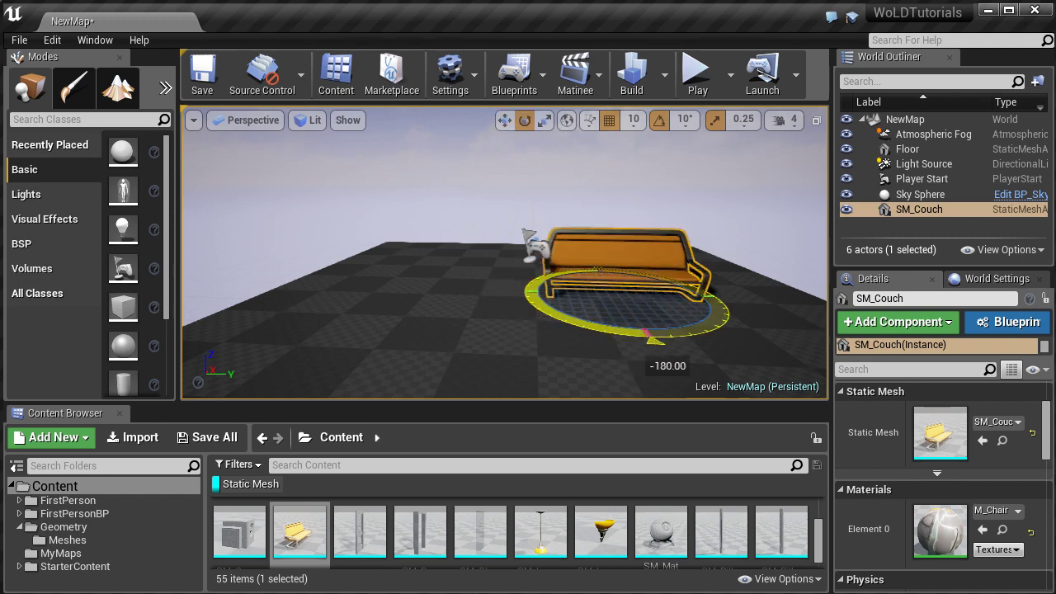
Place the selected SM_Door asset on the floor, on the other side of the Player Start from the couch.
left_click(363, 534)
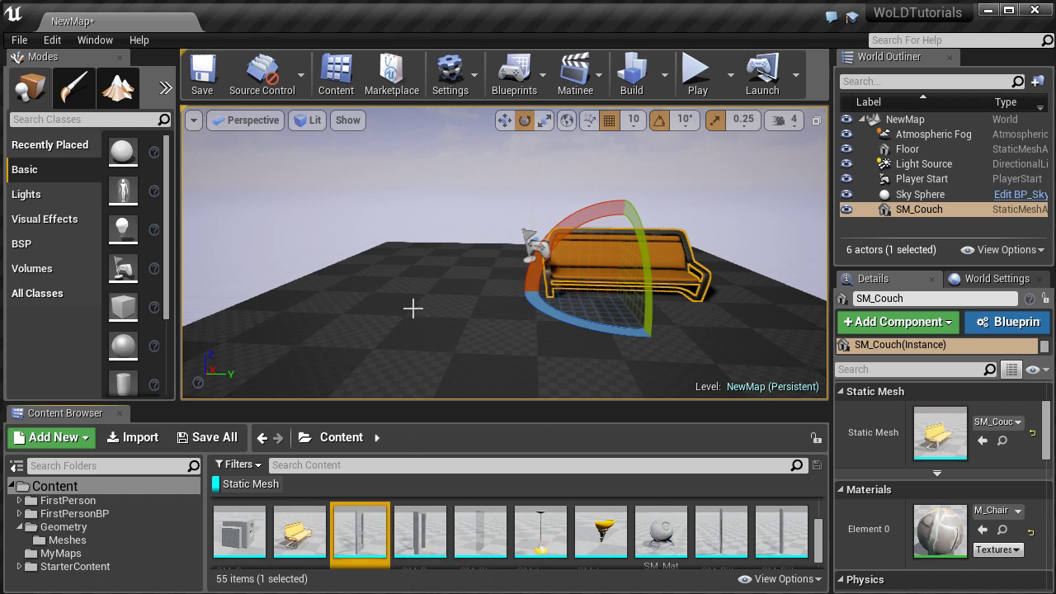
right_click(397, 268)
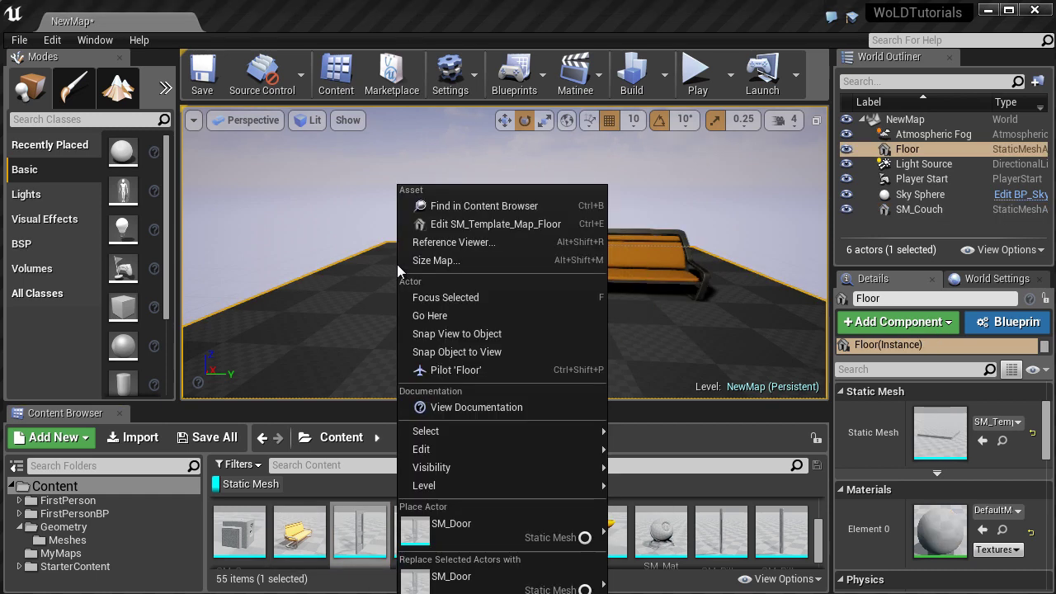
mouse_move(450, 528)
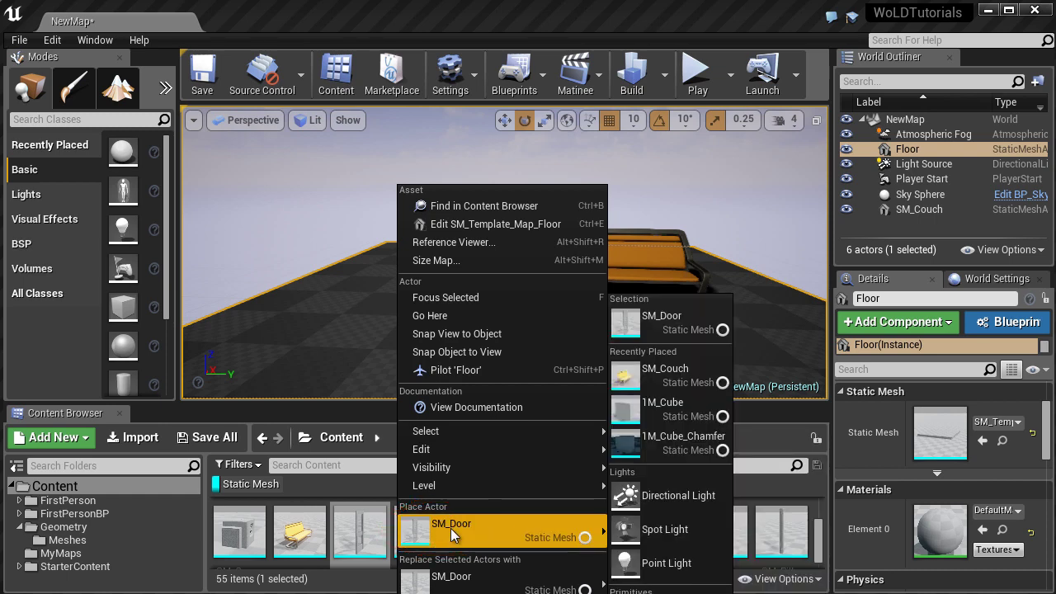
left_click(450, 528)
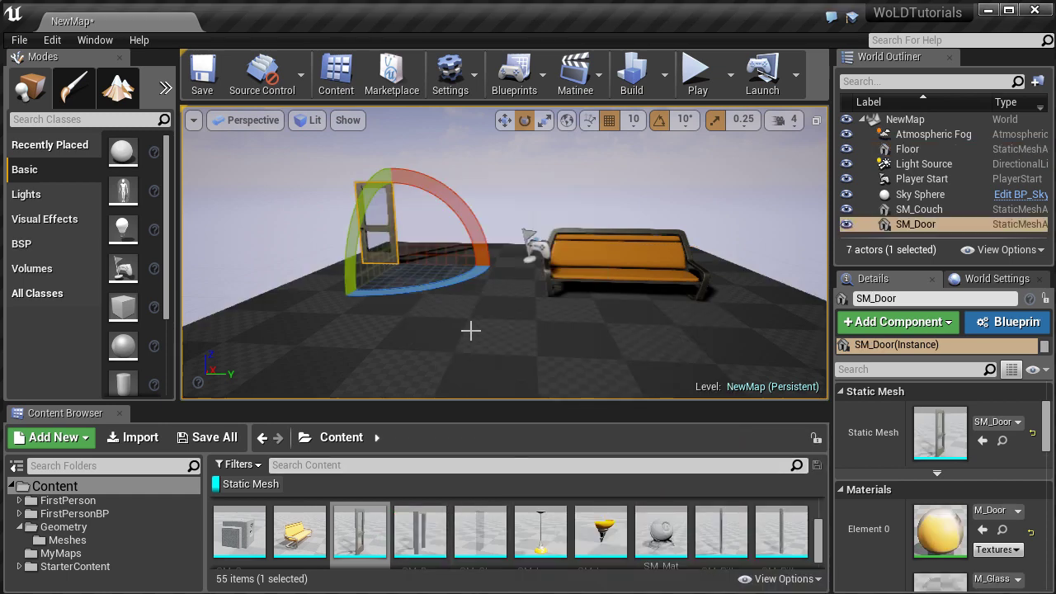
Place the SM_Rock mesh on the floor in front of the door and the couch.
left_click(420, 532)
scroll(420, 544, "down", 1)
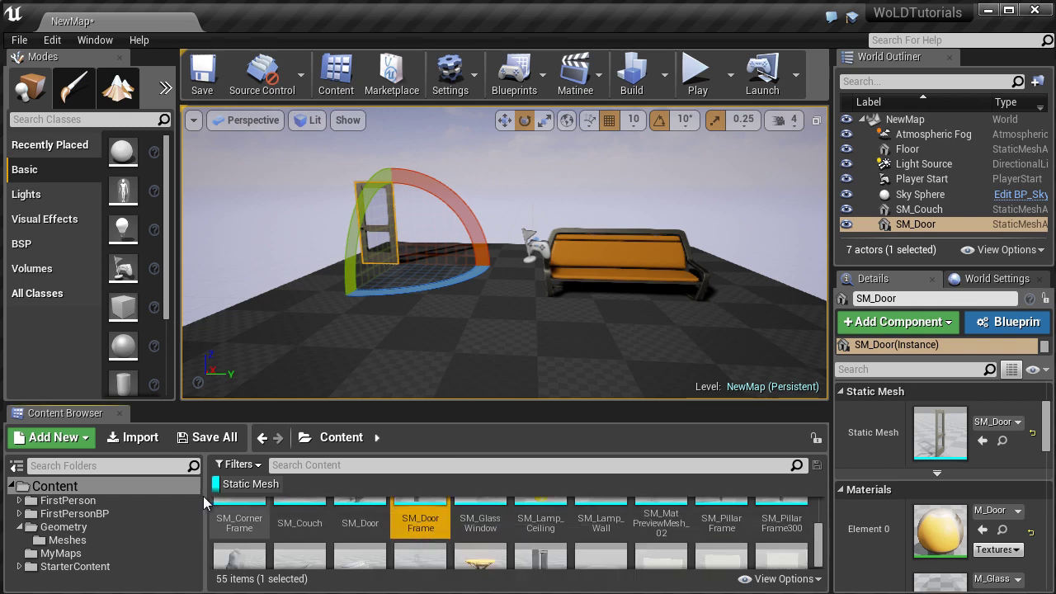
scroll(302, 532, "down", 1)
left_click_drag(239, 519, 511, 348)
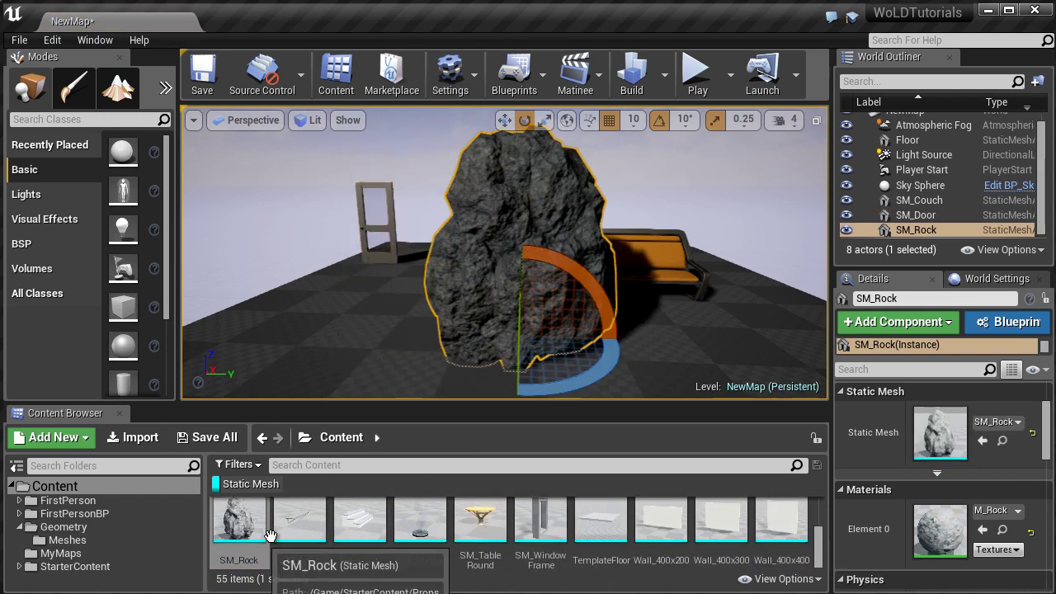
Delete the SM_Rock and SM_Door actors from the level.
key("Delete")
left_click(381, 165)
key("Delete")
Focus the view on SM_Couch, and switch its mobility to Movable and back to Static.
left_click(684, 239)
key("f")
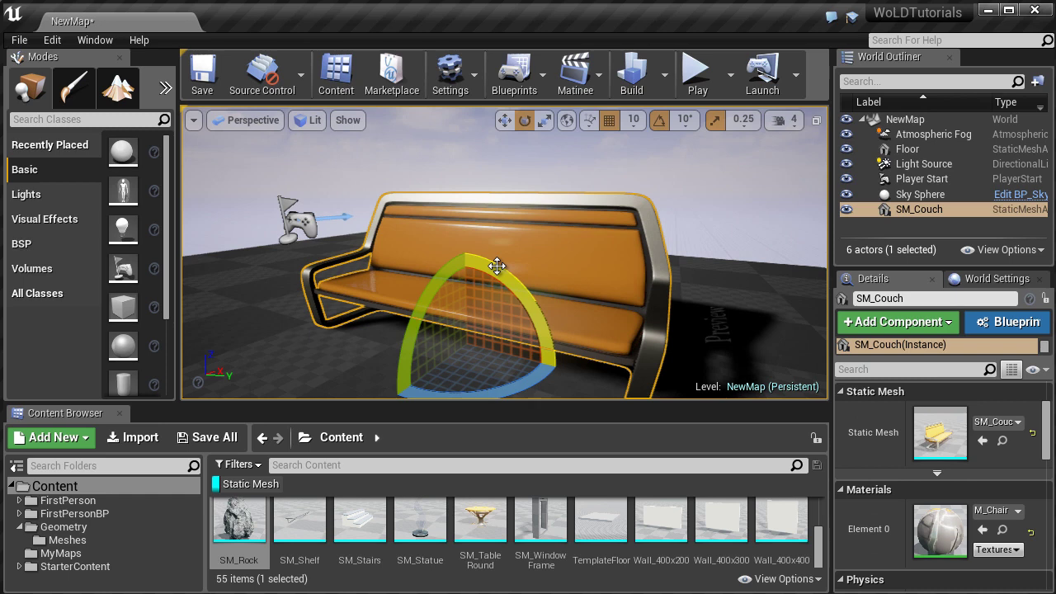
scroll(871, 436, "down", 3)
scroll(871, 437, "up", 4)
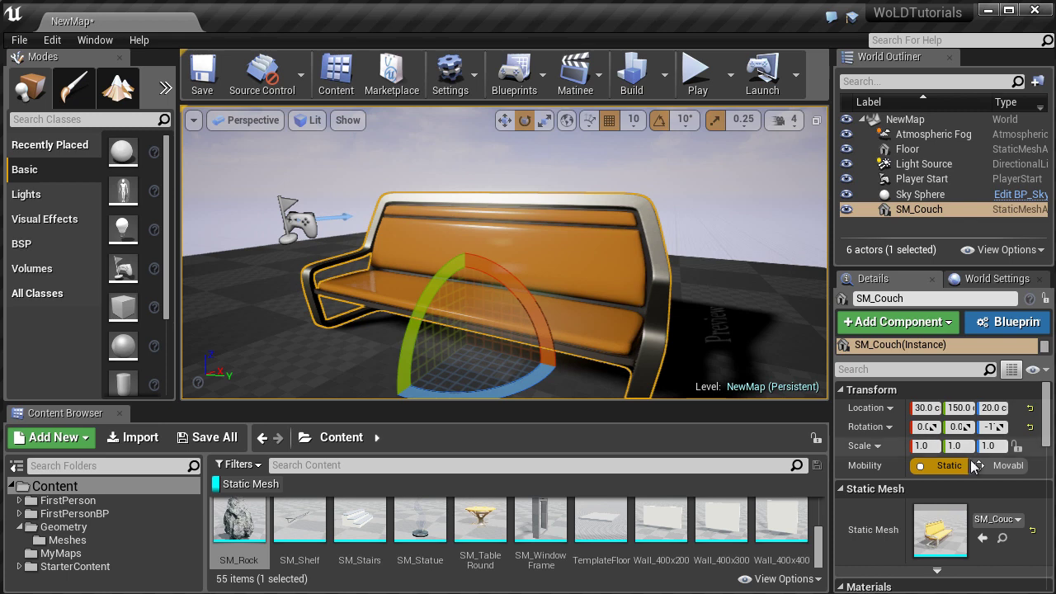
left_click(1007, 465)
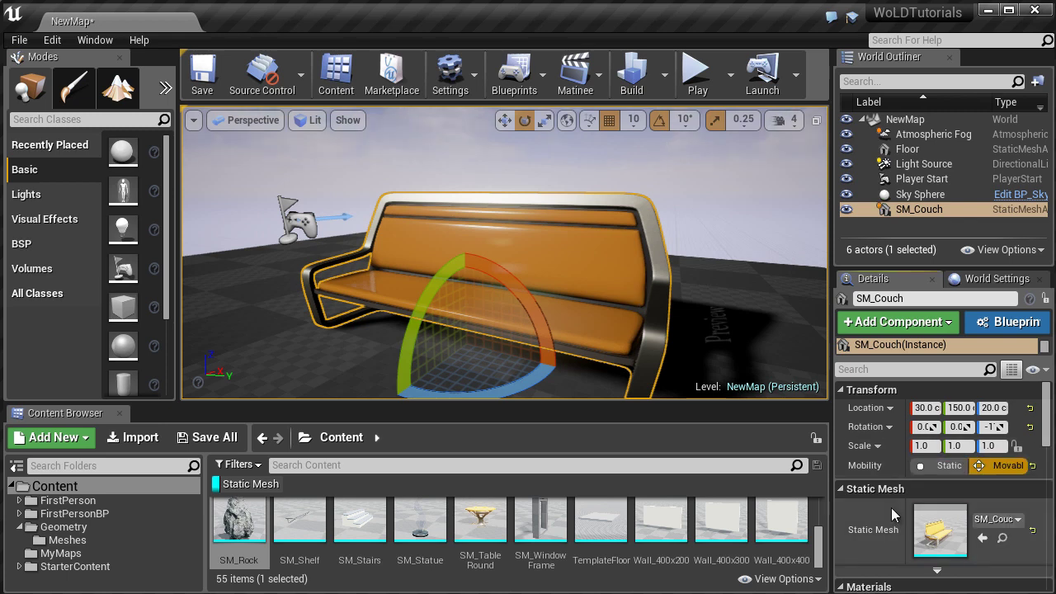
left_click(949, 466)
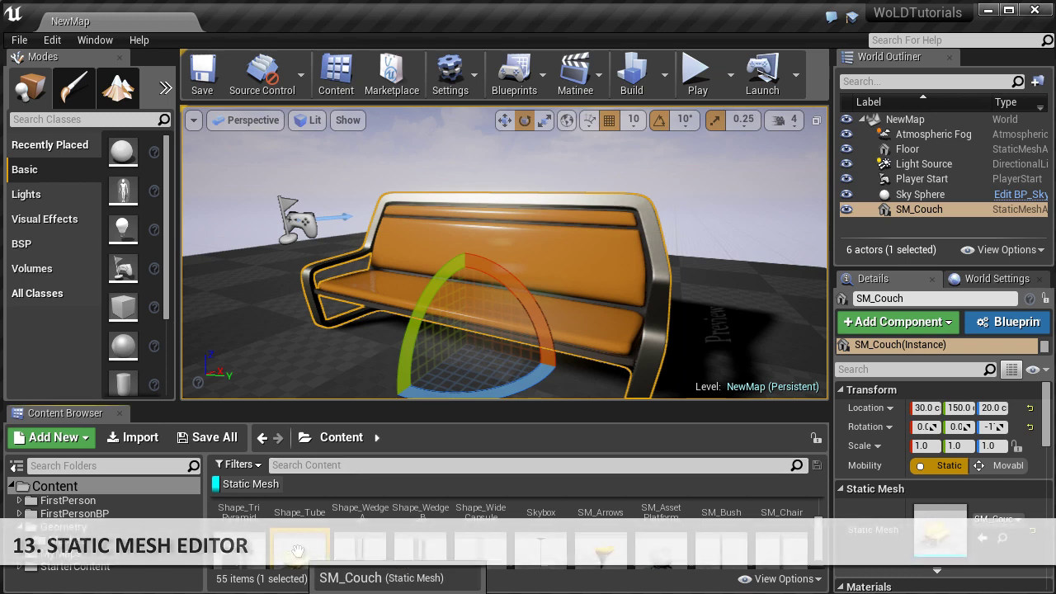
Open the SM_Couch asset in the Static Mesh Editor.
double_click(297, 551)
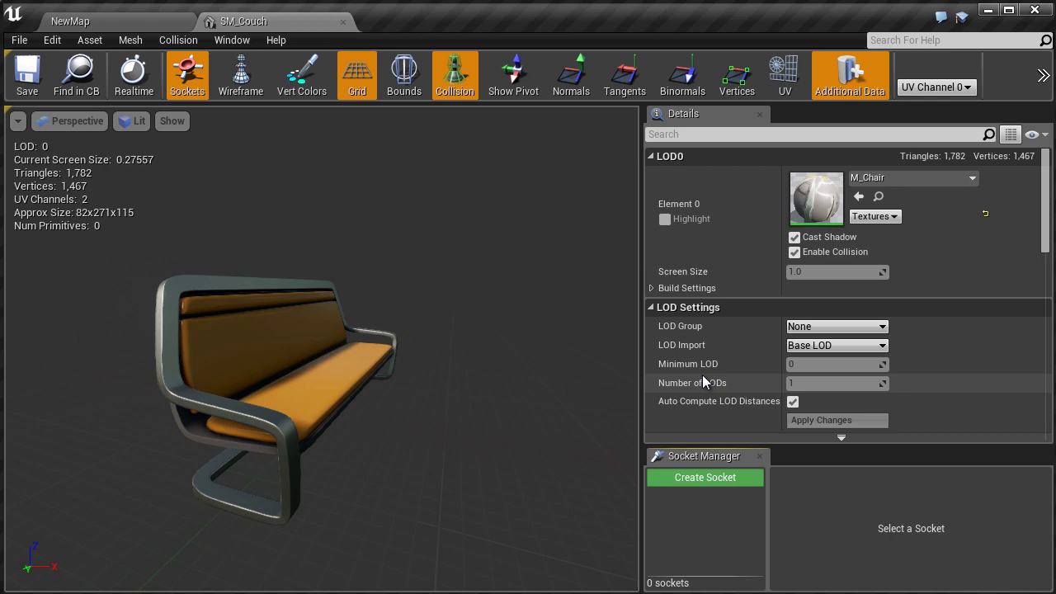
Review the couch asset's LOD, static mesh and import settings, and the available simplified collision options.
scroll(702, 374, "down", 5)
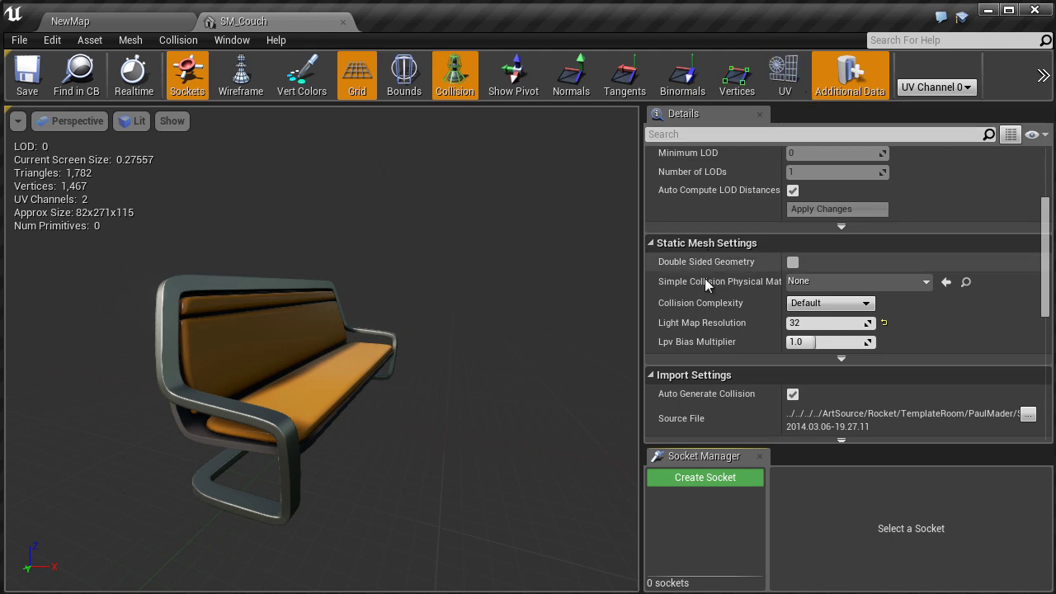
left_click(178, 40)
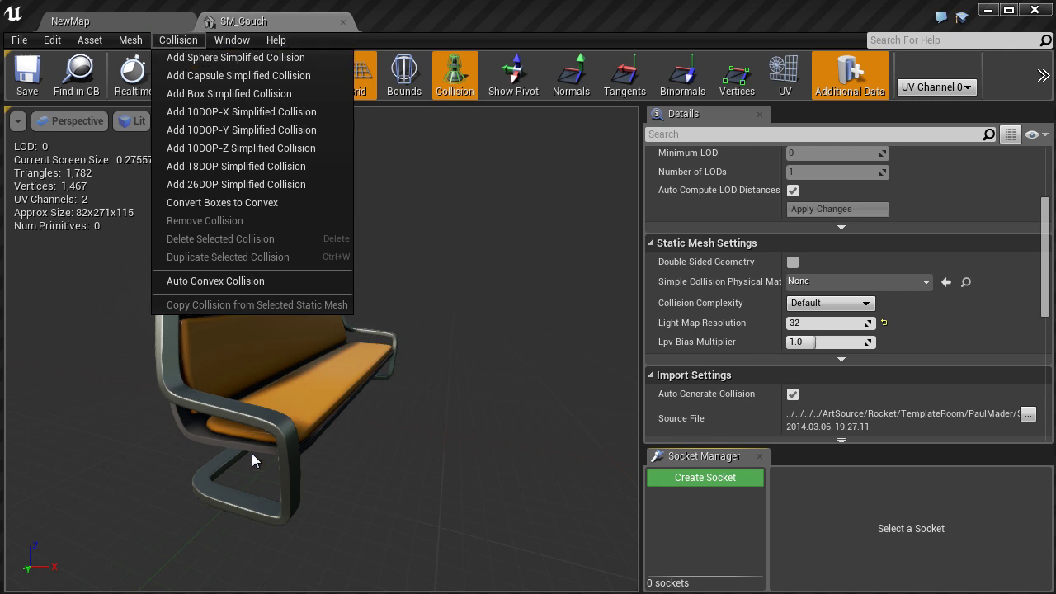
left_click(350, 453)
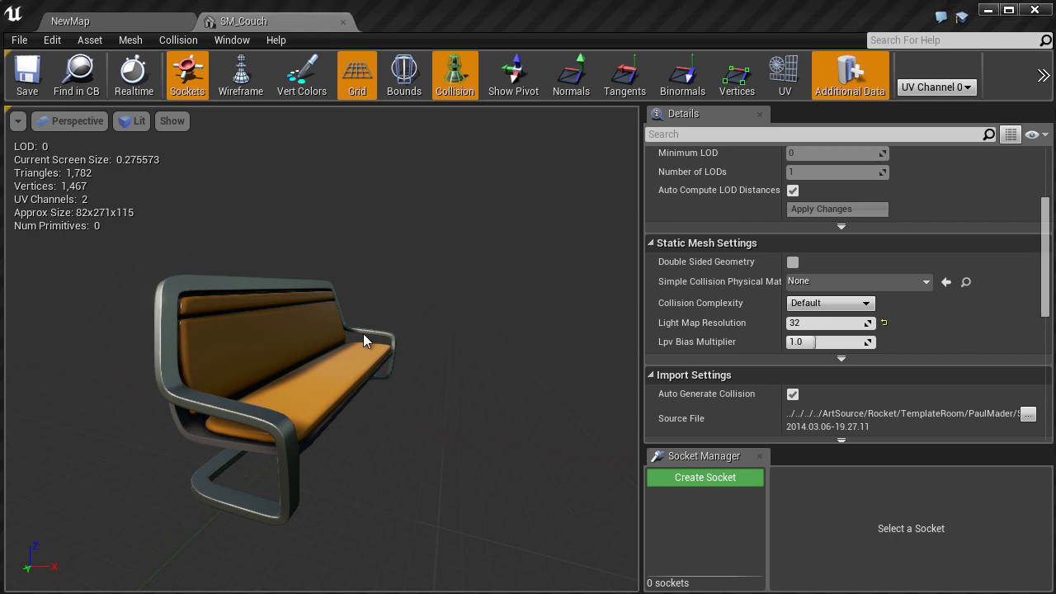
Compare the placed couch's material and physics properties in the NewMap level with the SM_Couch asset's own settings, ending back in the level.
left_click(124, 23)
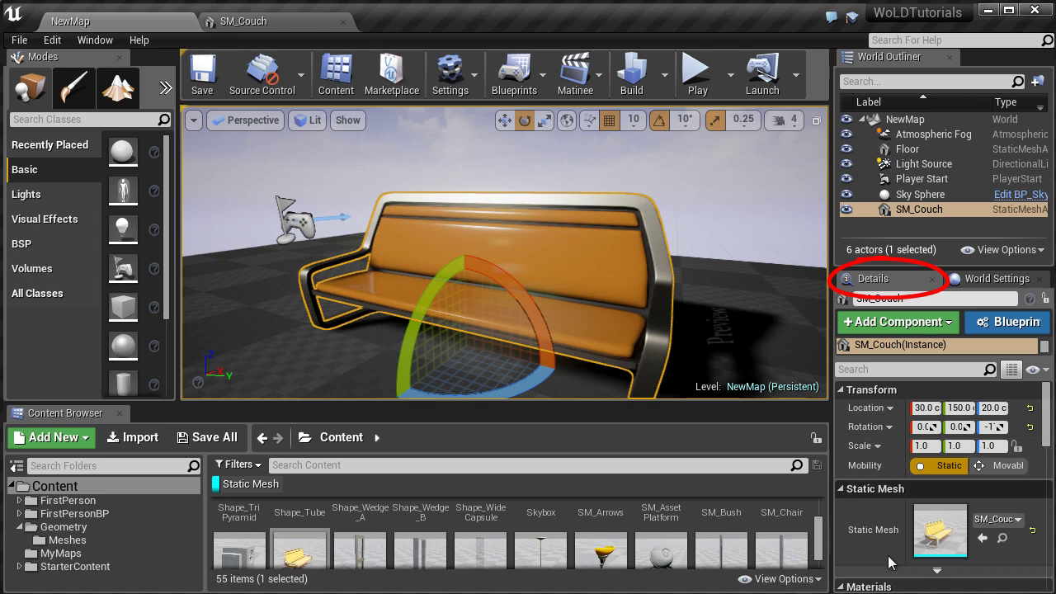
scroll(872, 536, "down", 5)
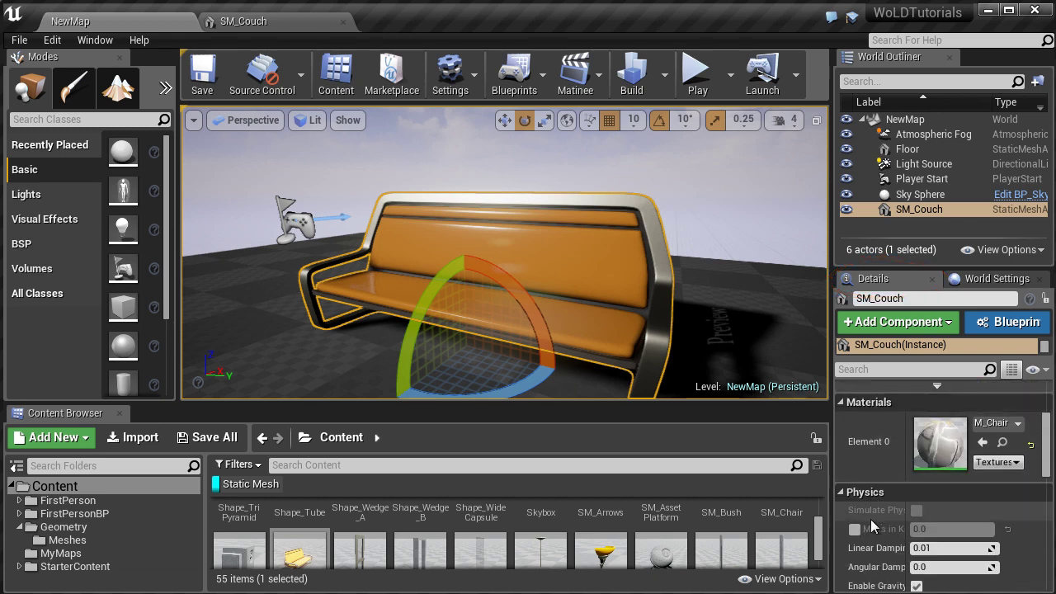
left_click(272, 22)
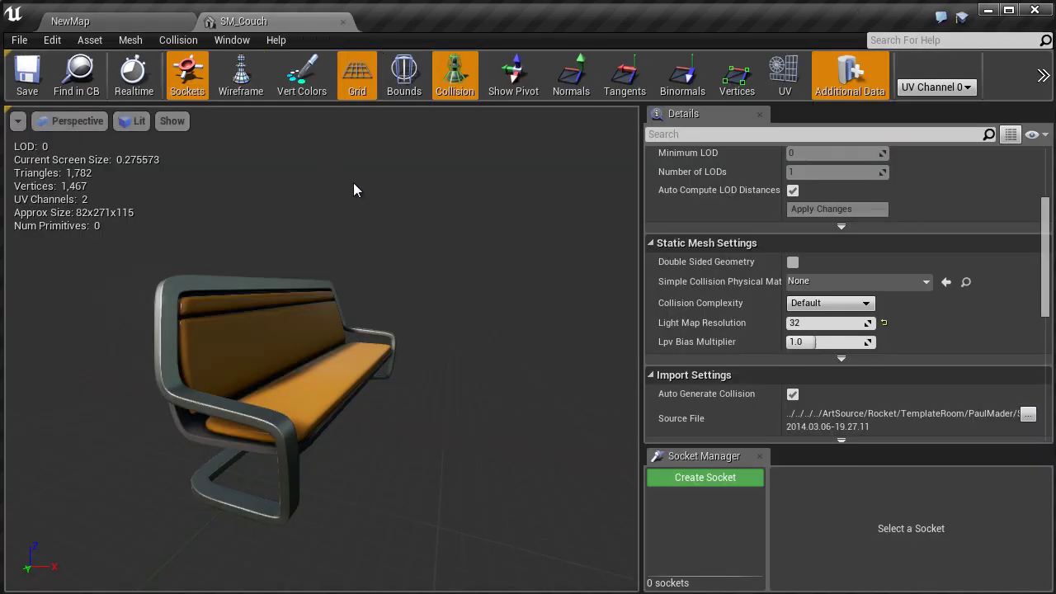
left_click(106, 21)
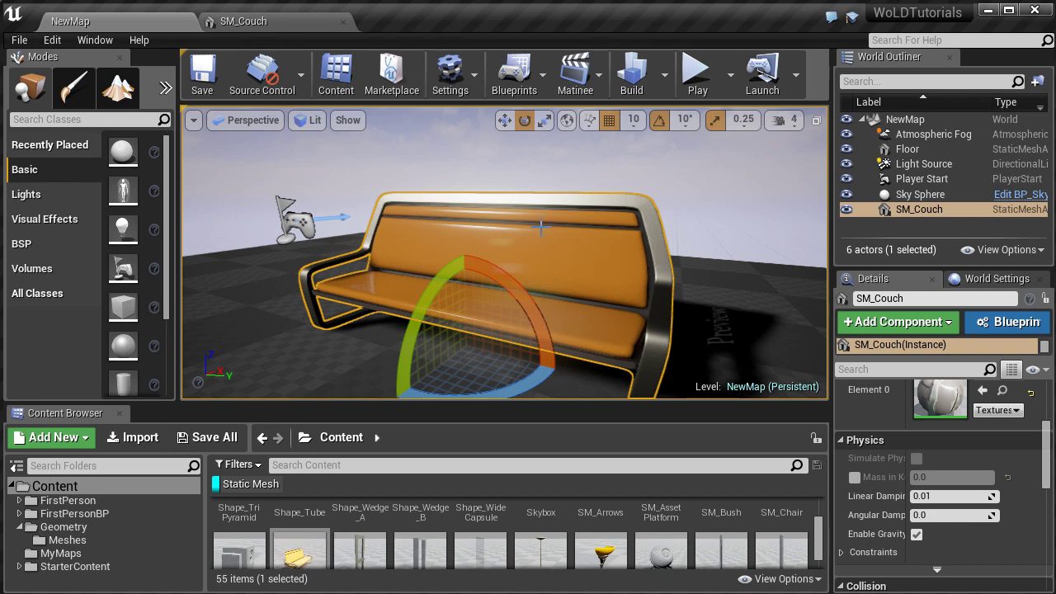
Duplicate the couch with the Move tool, placing the copy beside it along the negative Y axis, and reselect the original.
mouse_move(597, 266)
left_mouse_down()
mouse_move(612, 272)
mouse_move(590, 252)
left_mouse_up()
key("space")
key("space")
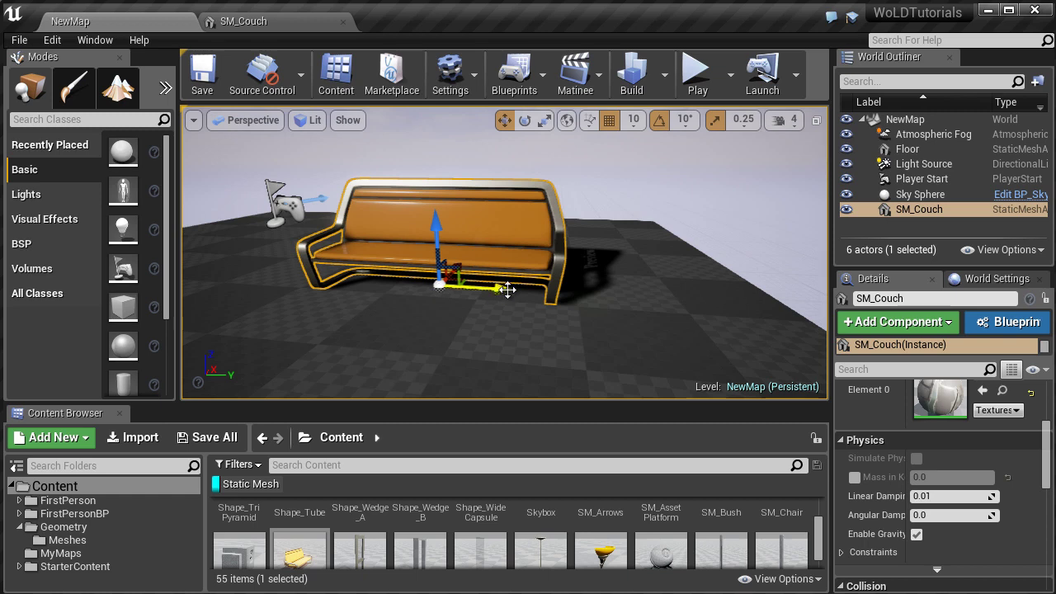
left_click_drag(507, 289, 273, 283, "alt")
left_click(479, 243)
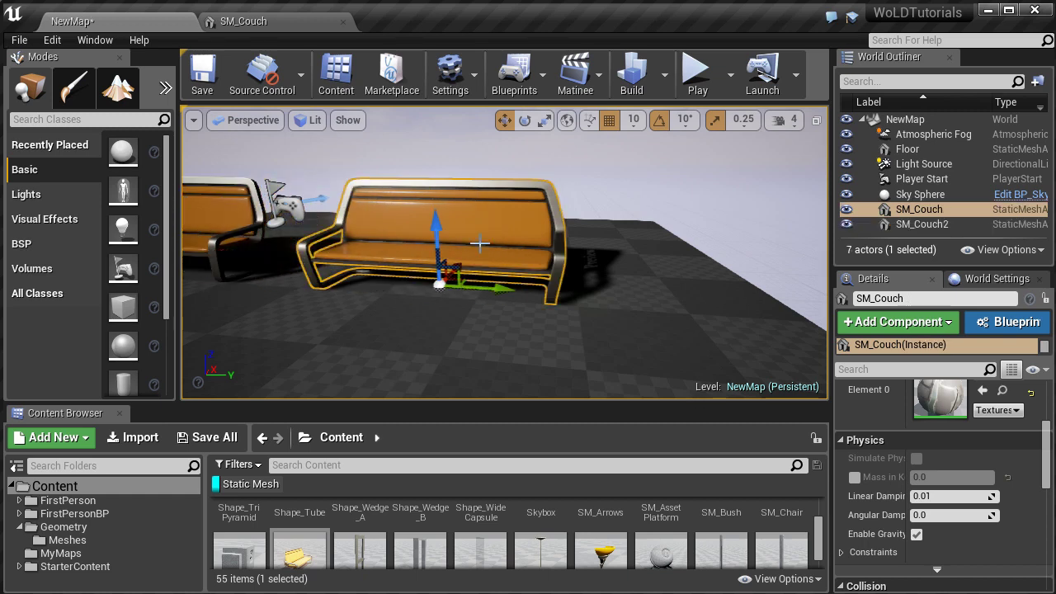
Compare the two couch instances in the level with the SM_Couch source mesh in its asset editor.
scroll(905, 487, "down", 2)
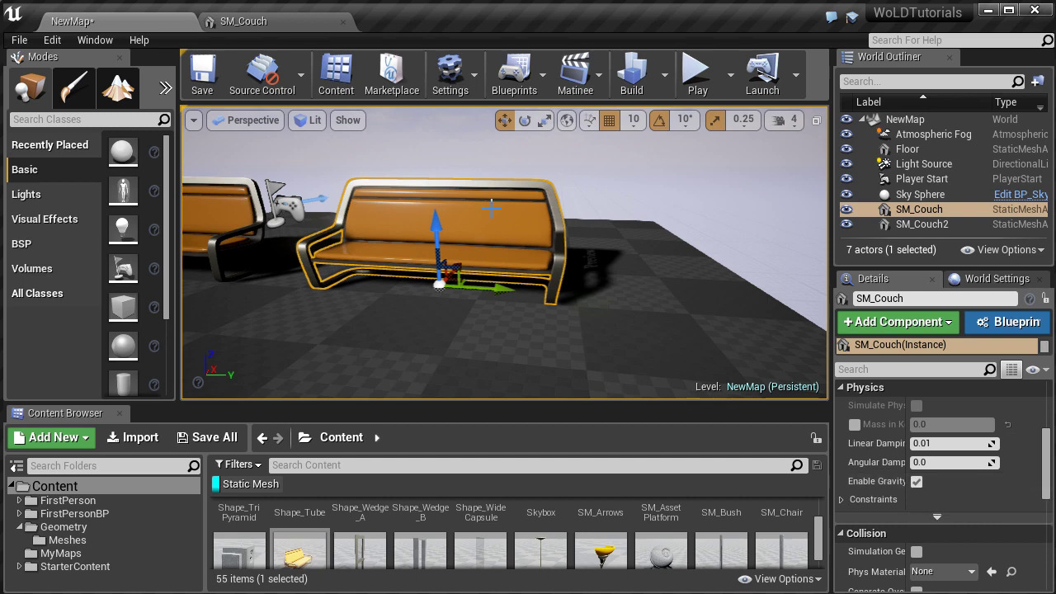
right_click_drag(541, 212, 387, 194)
left_click(382, 195)
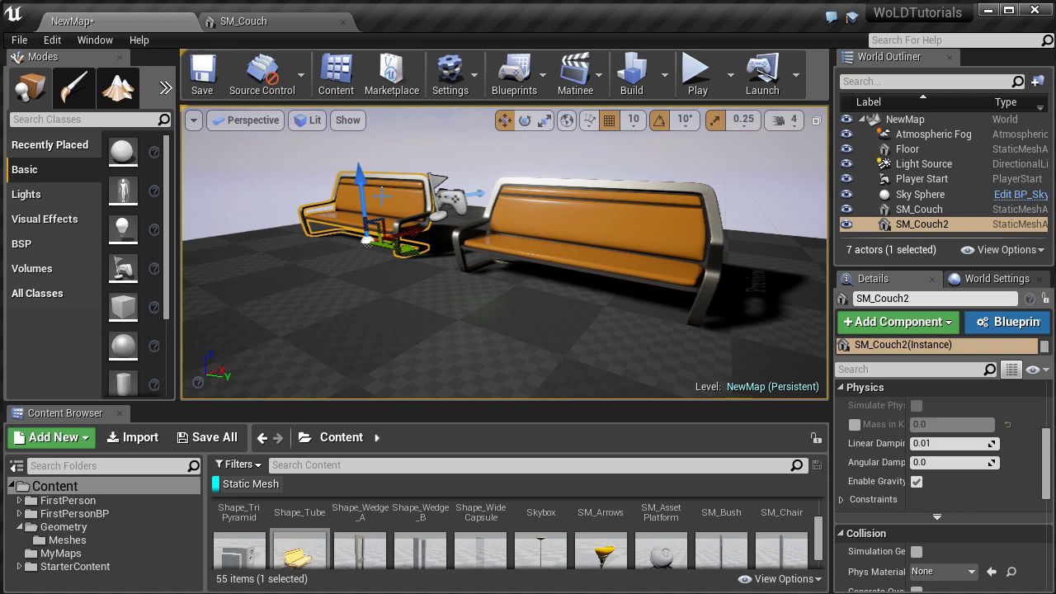
left_click(243, 21)
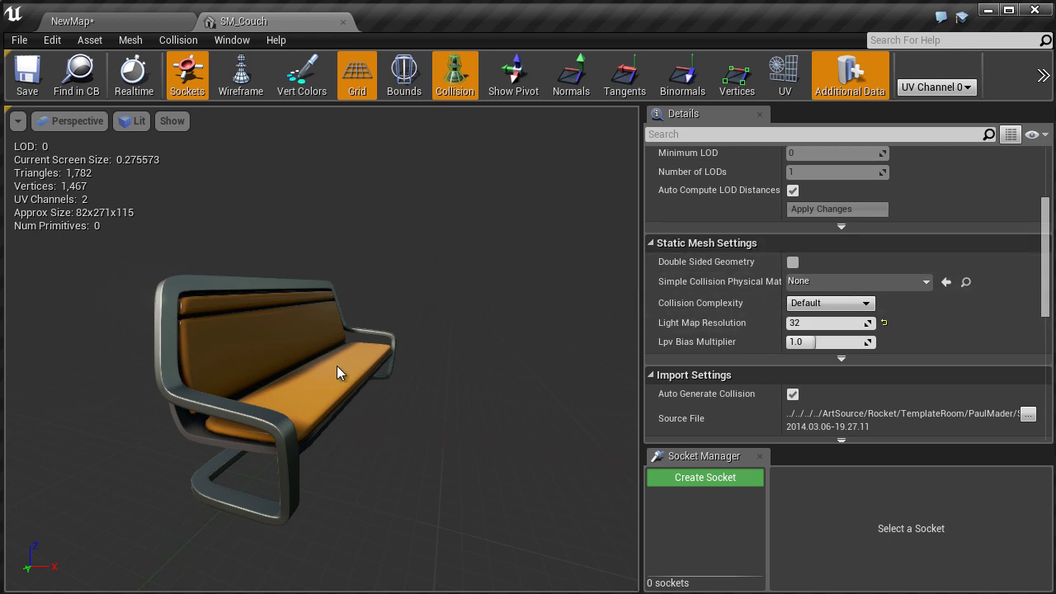
left_click(142, 22)
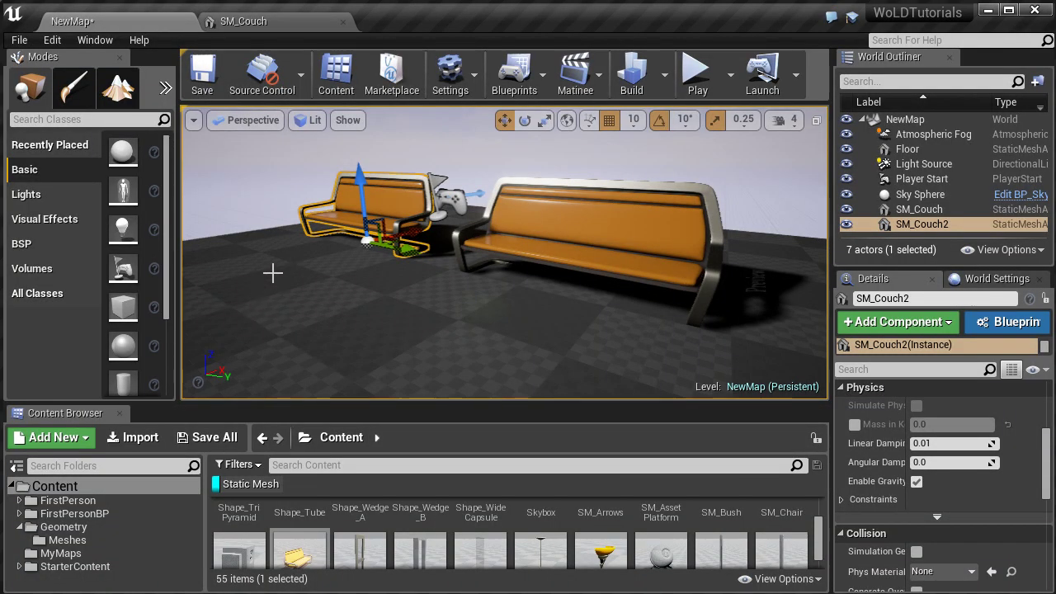
left_click(270, 19)
left_click(551, 240)
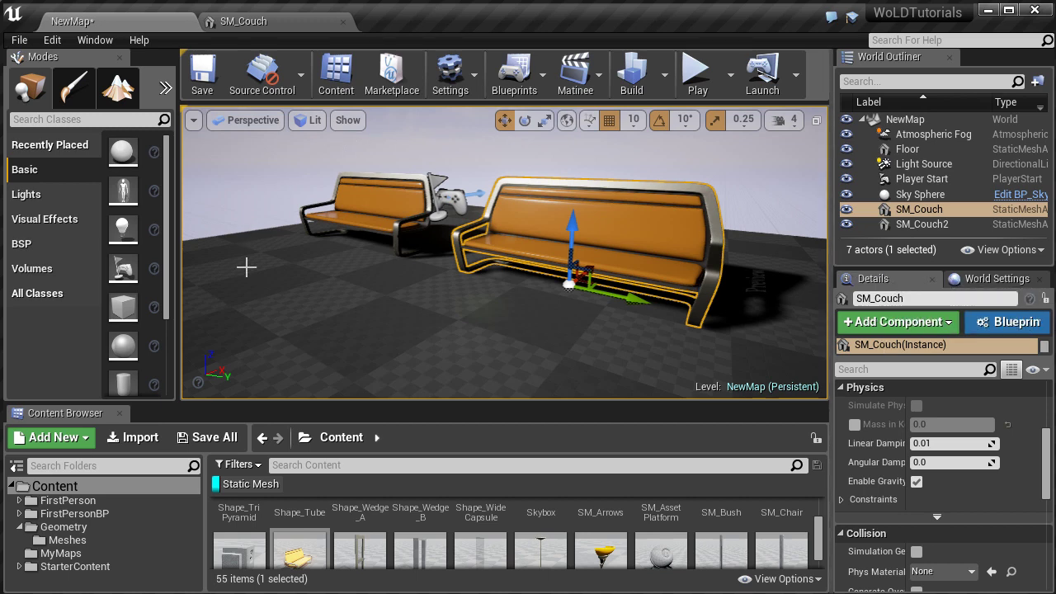
left_click(305, 15)
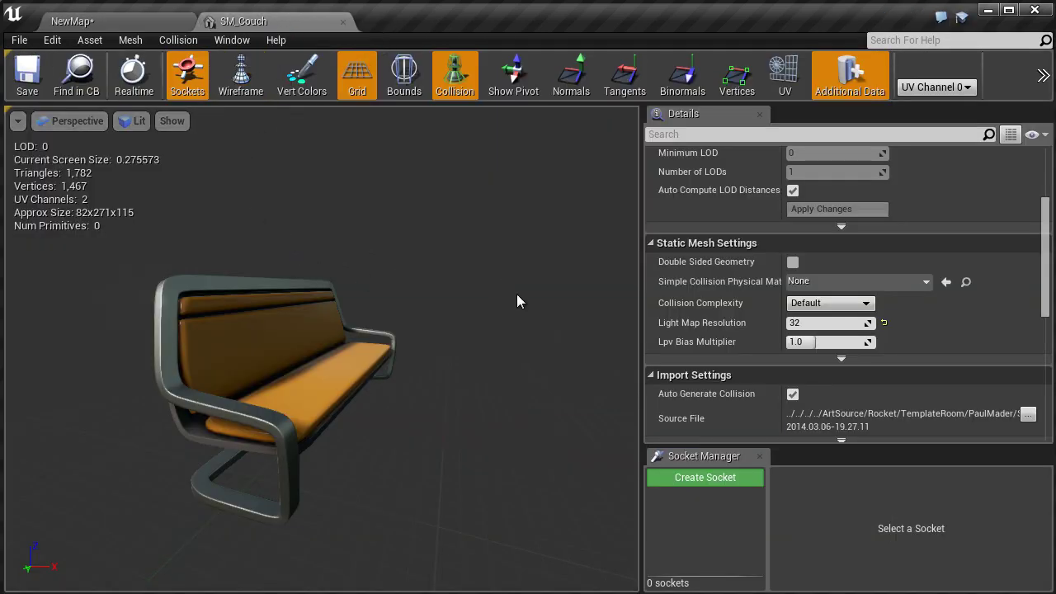
left_click(124, 22)
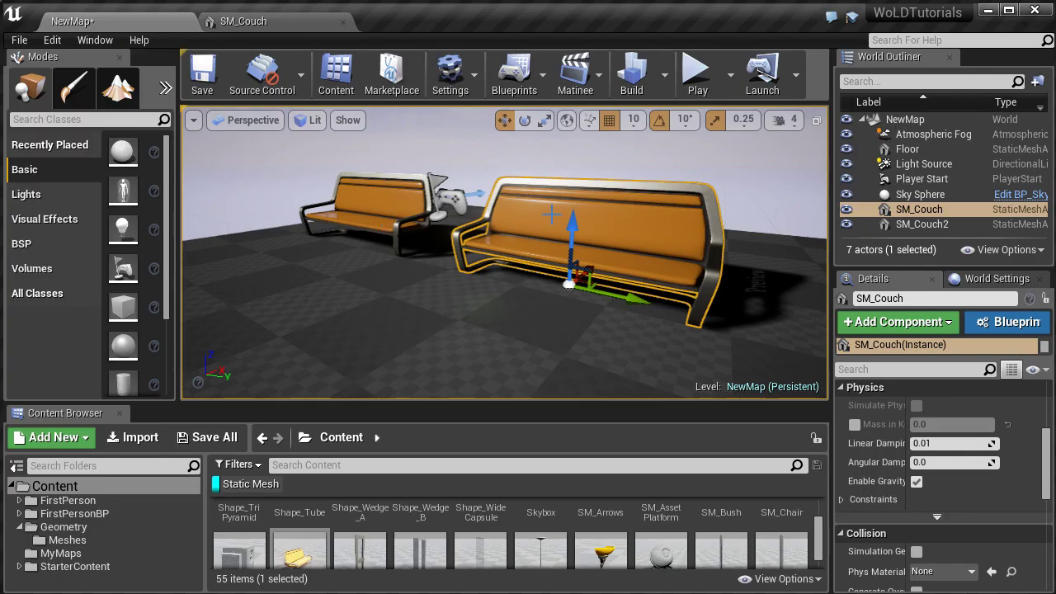
left_click(375, 207)
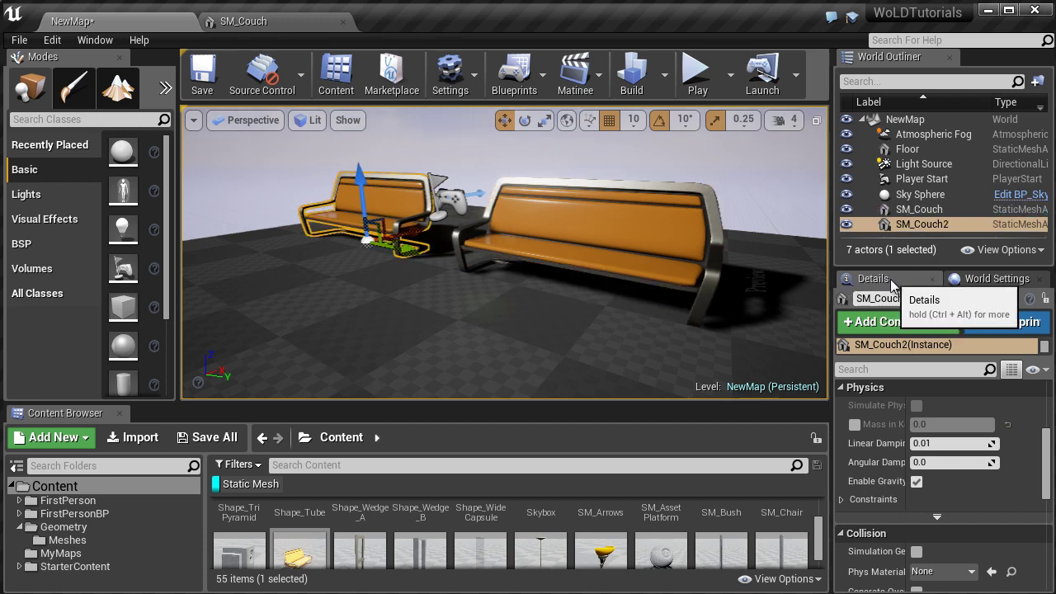
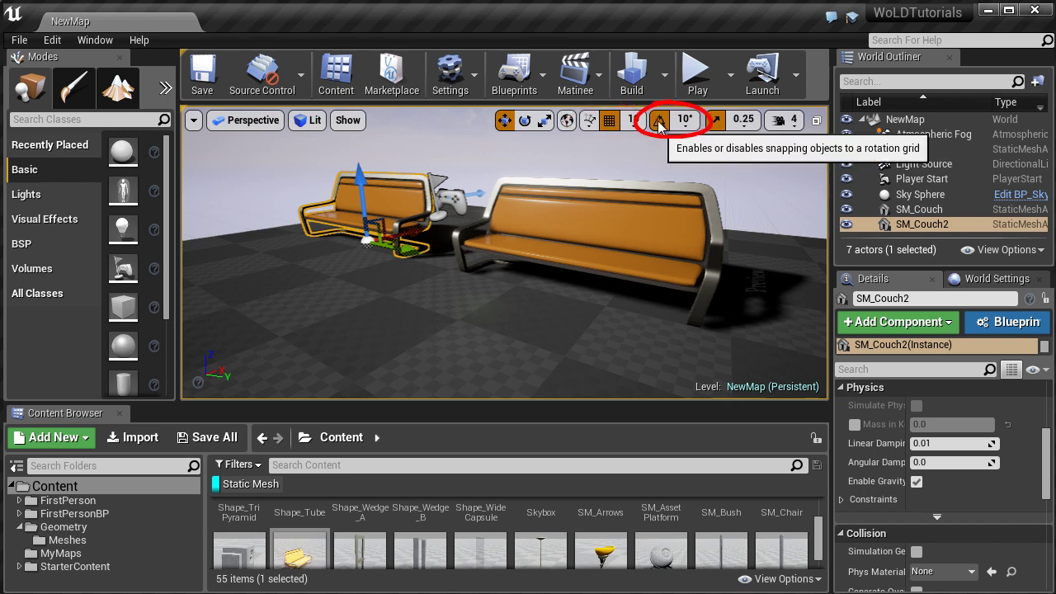
Test moving the couch copy with the position grid snap of 10, and undo the move.
left_click(712, 124)
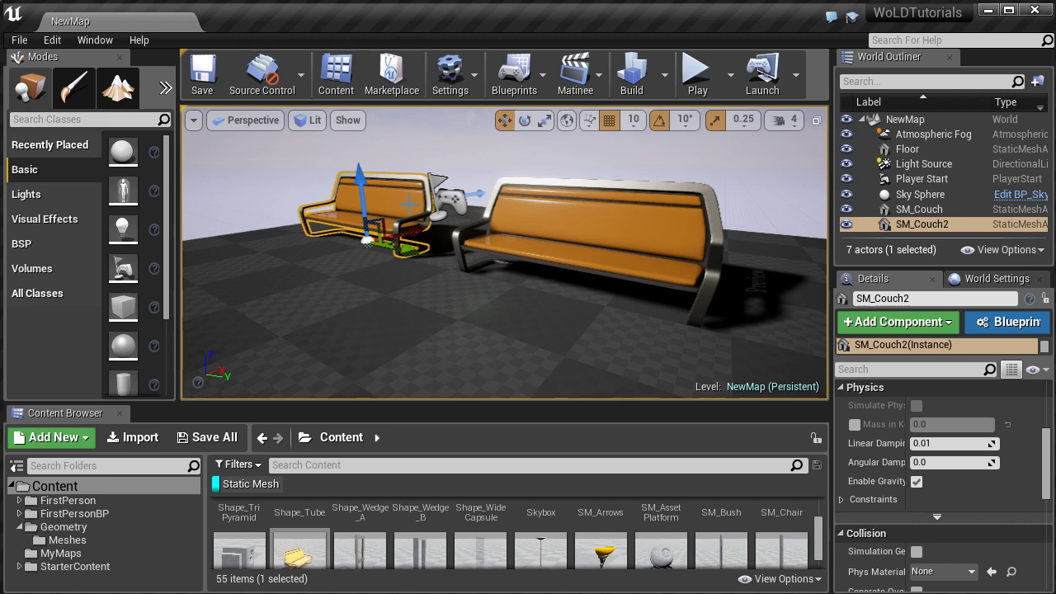
right_click_drag(440, 259, 531, 270)
left_click_drag(531, 271, 500, 285)
key("ctrl+z")
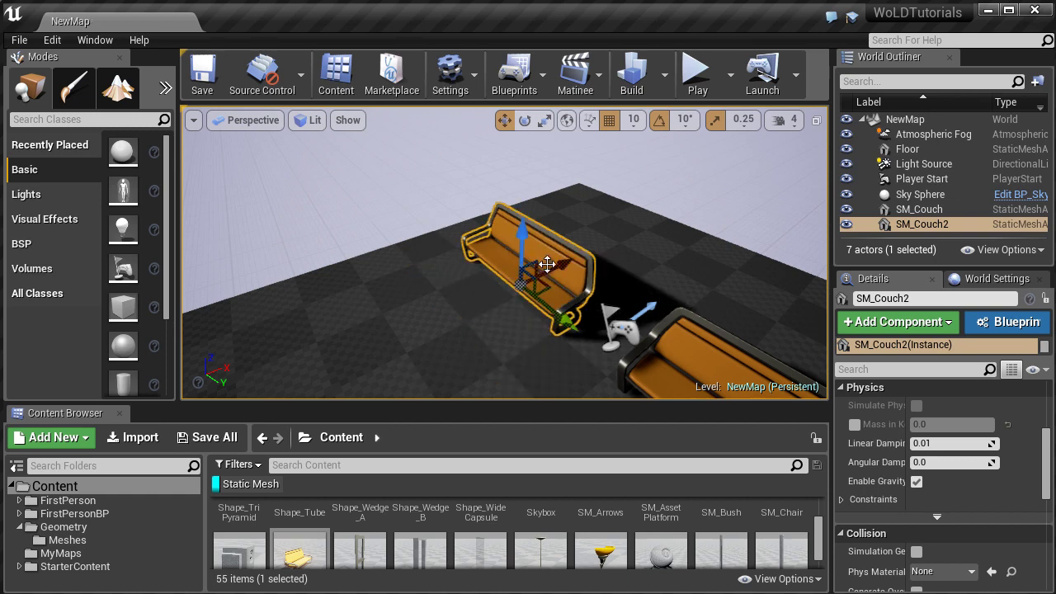
Set the position grid snap to 100, test moving the couch copy, and undo the move.
left_click(633, 120)
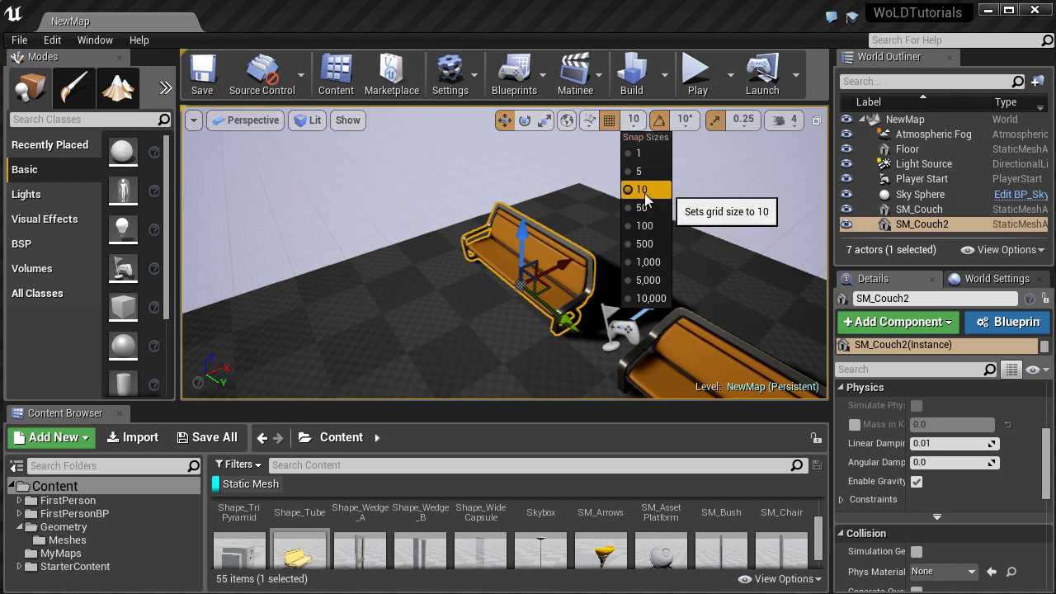
left_click(644, 225)
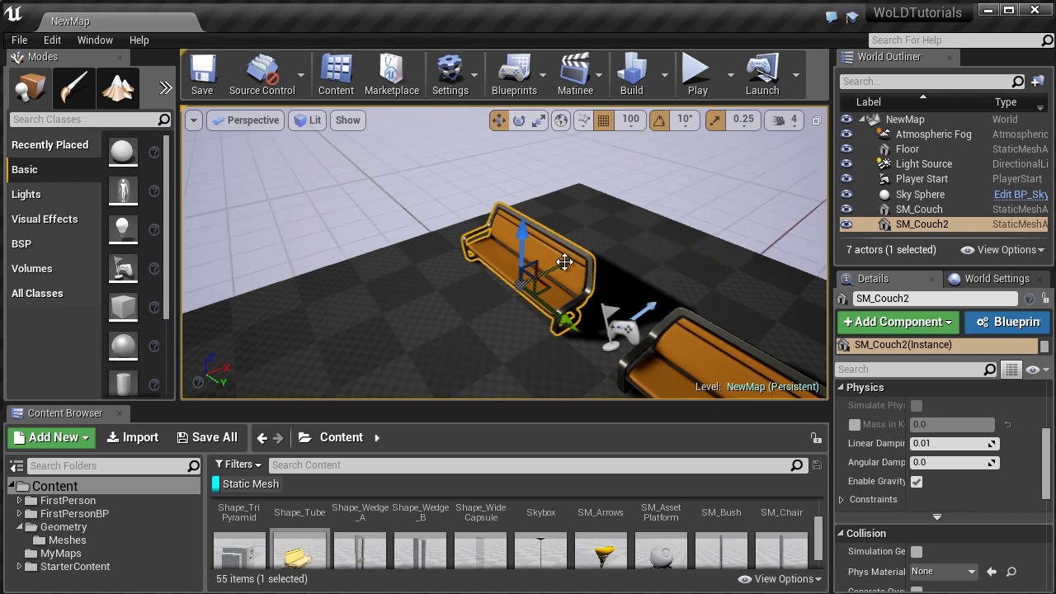
left_click_drag(577, 257, 358, 352)
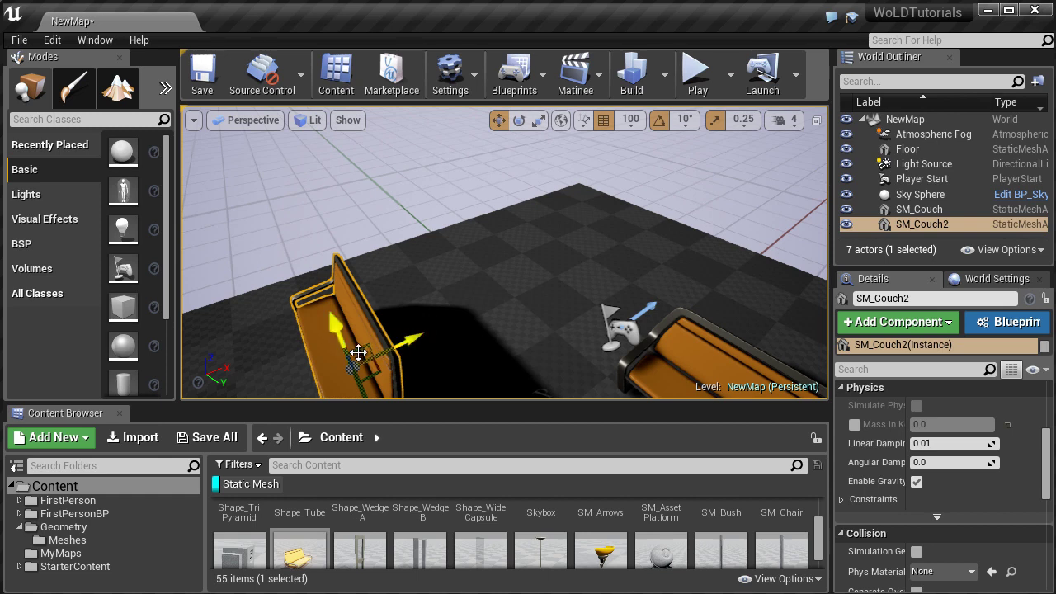
key("ctrl+z")
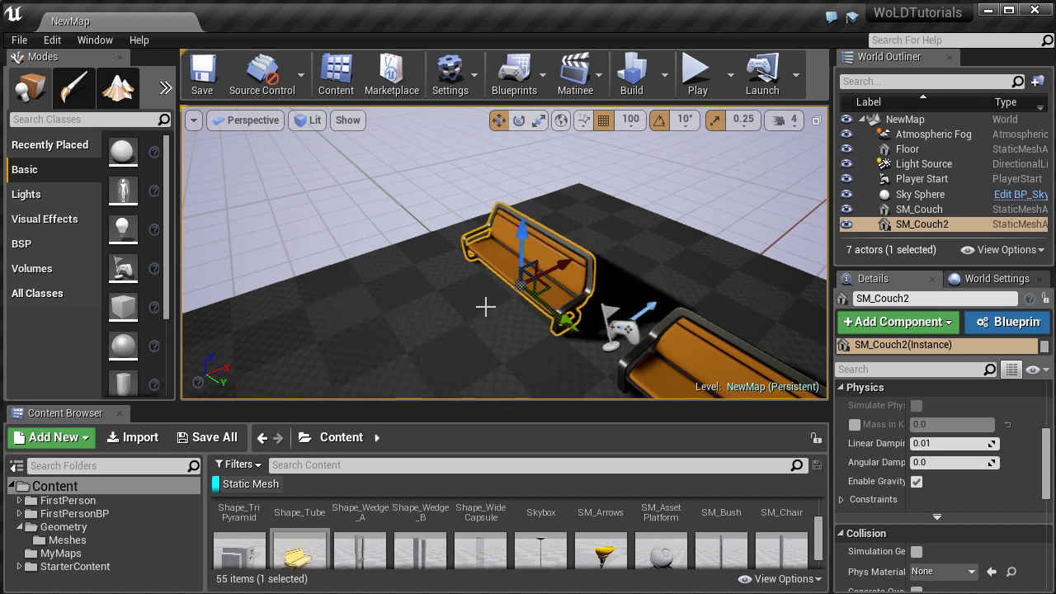
Test rotating the couch copy about its vertical axis with the 10° rotation snap, and undo the rotation.
key("e")
left_click_drag(550, 353, 467, 348)
key("ctrl+z")
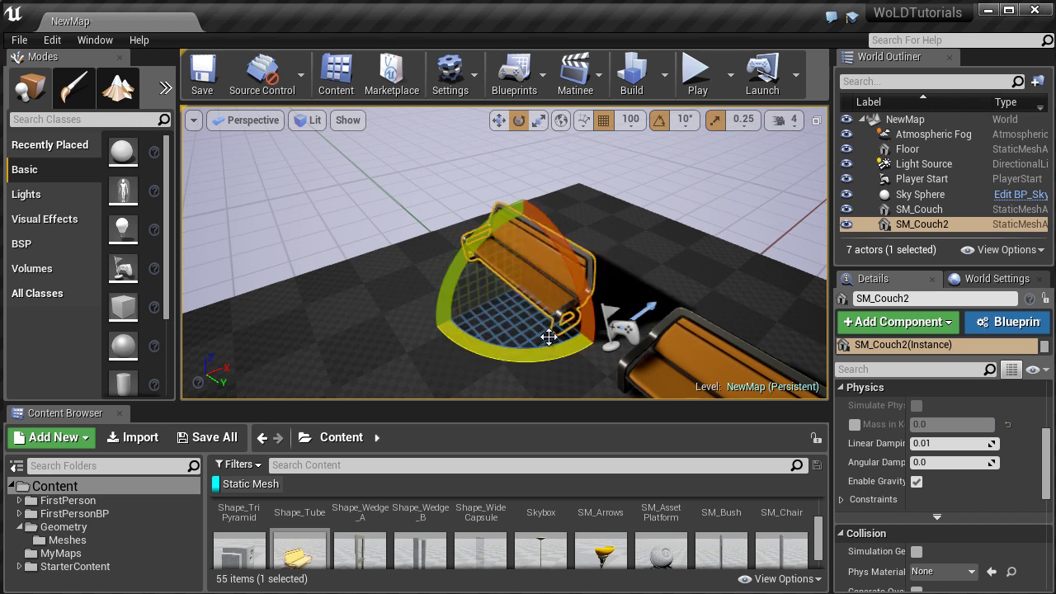
Set the rotation snap to 45° and test rotating the couch copy about its vertical axis.
left_click(684, 122)
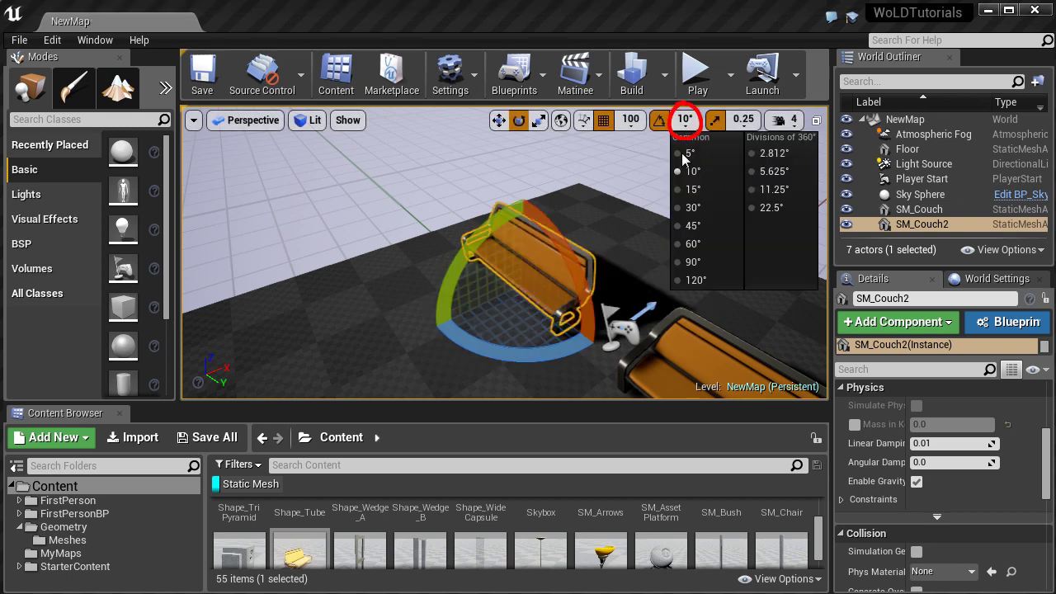
left_click(693, 225)
mouse_move(528, 354)
left_mouse_down()
mouse_move(537, 358)
mouse_move(454, 355)
mouse_move(524, 355)
left_mouse_up()
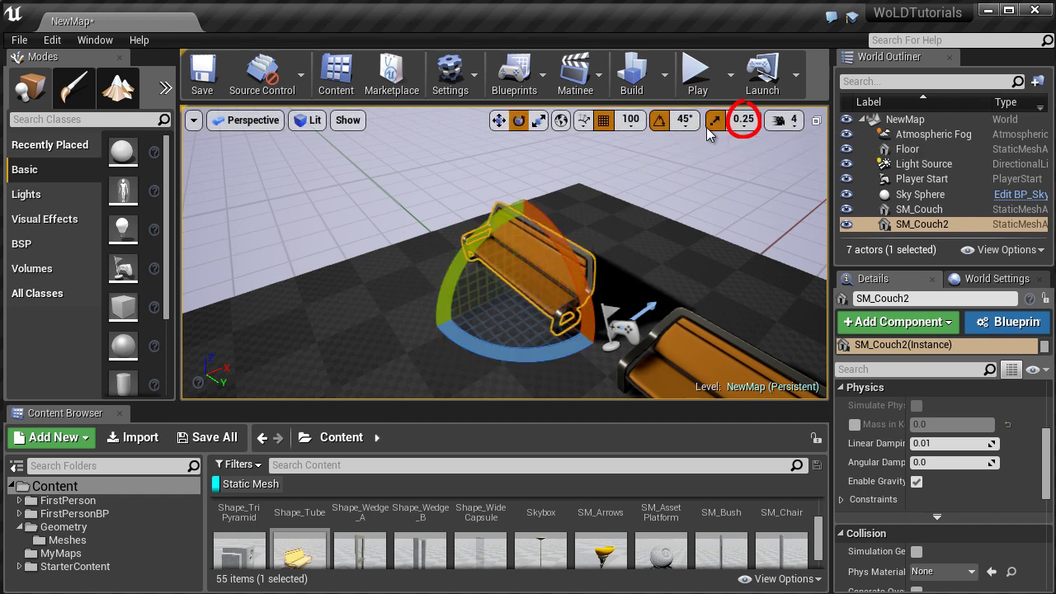
Set the scale snap to 1 and test scaling the couch copy with the Scale tool.
key("r")
left_click(743, 120)
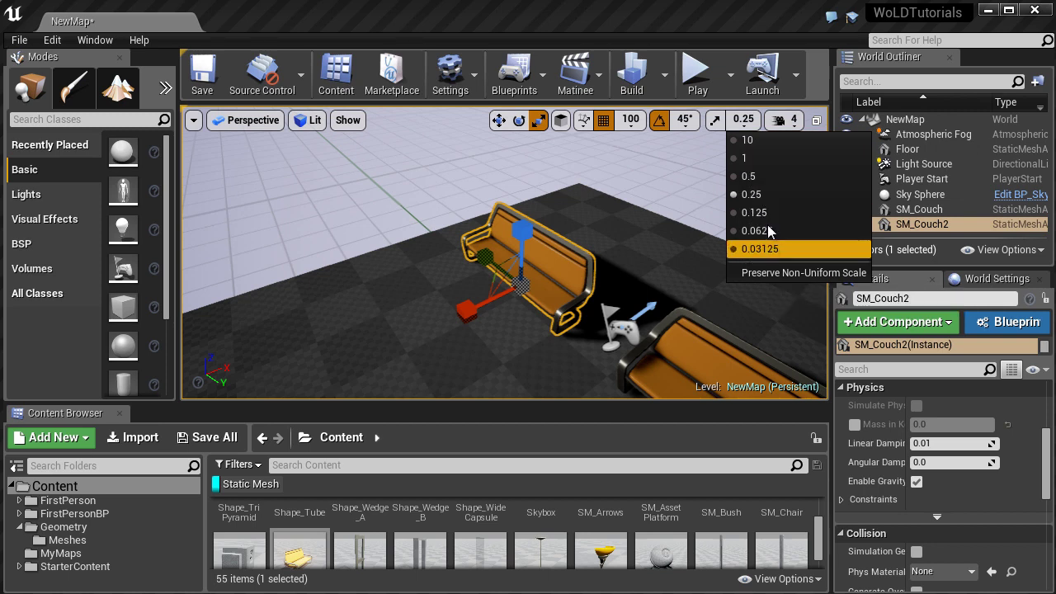
left_click(747, 158)
left_click_drag(493, 277, 504, 274)
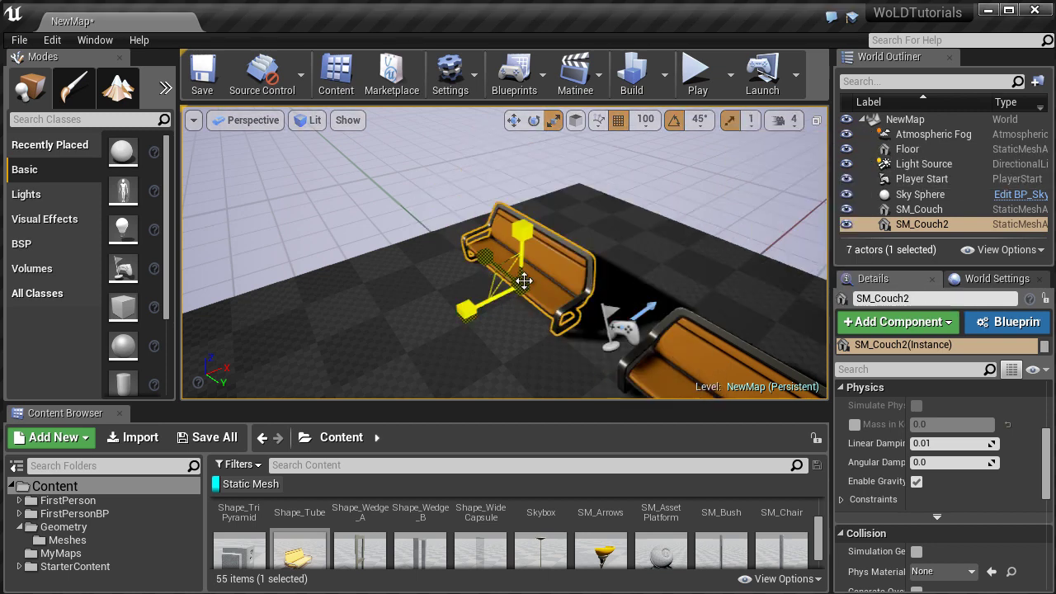
Reset the snap values to 10° for rotation, 0.25 for scale and 10 for the position grid.
left_click(700, 124)
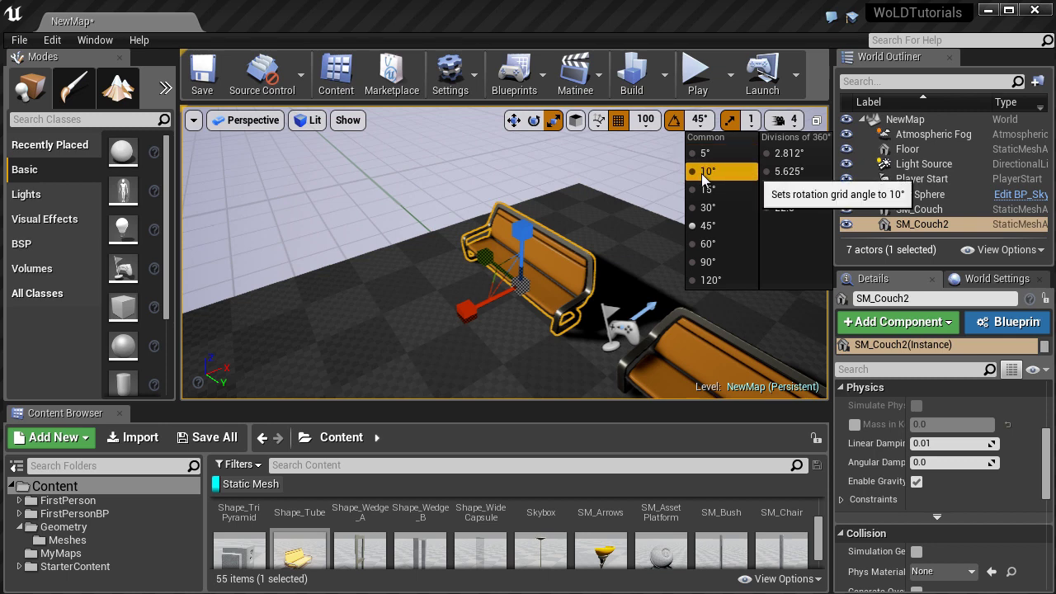
left_click(707, 172)
left_click(752, 122)
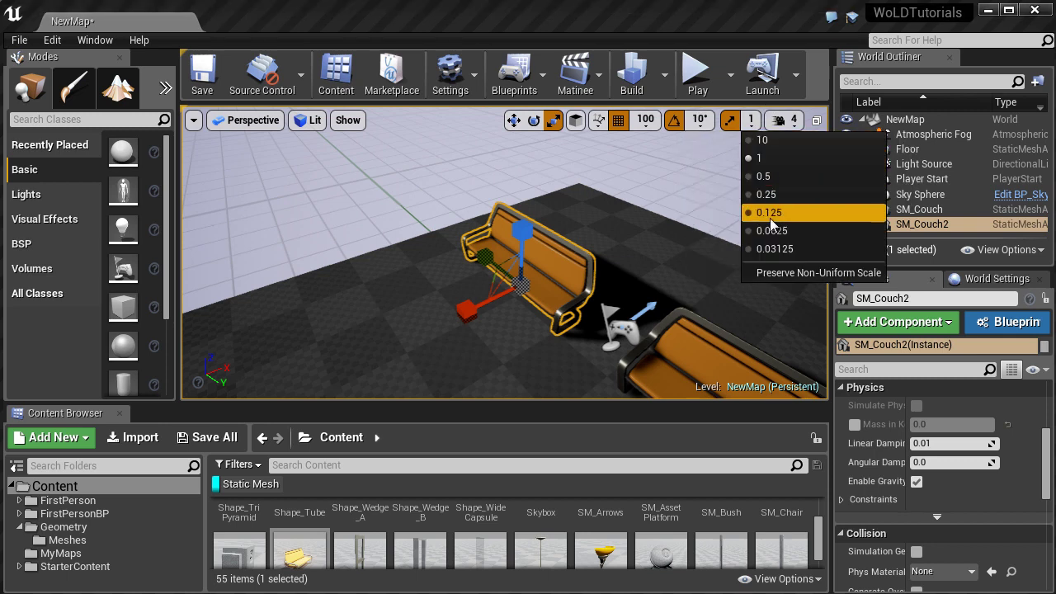
left_click(764, 189)
left_click(630, 120)
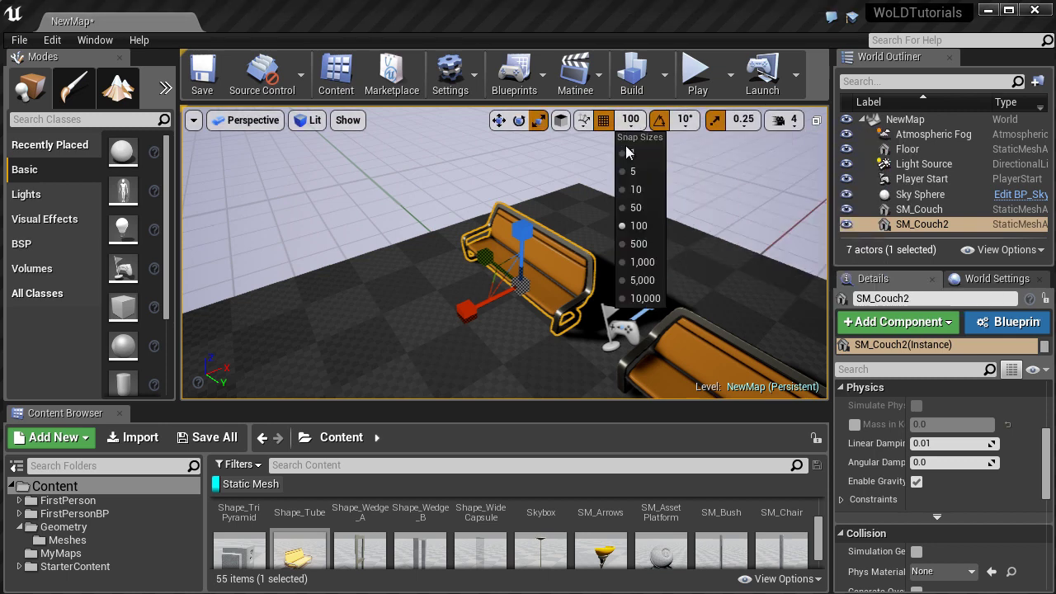
left_click(637, 189)
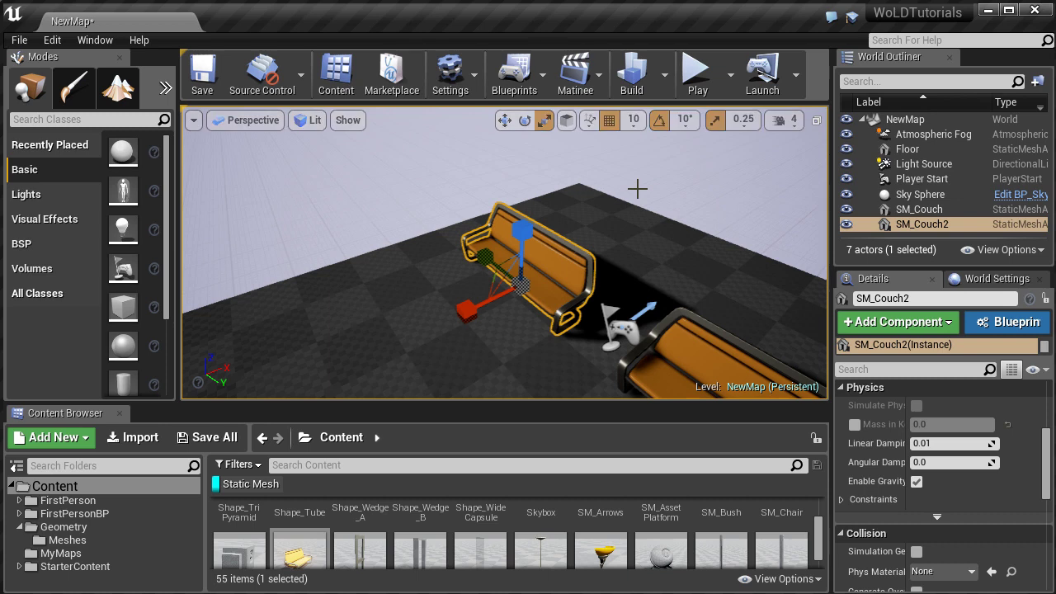
Set the position grid snap to 50 and switch the viewport to the Front wireframe view, framed on the couch copy.
left_click(632, 121)
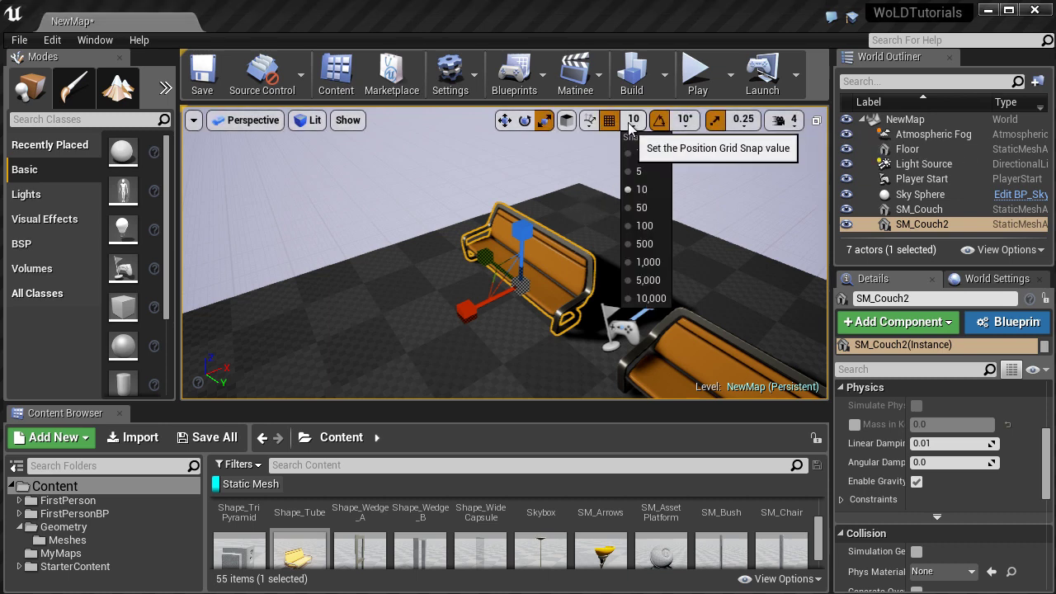
left_click(641, 207)
key("alt+h")
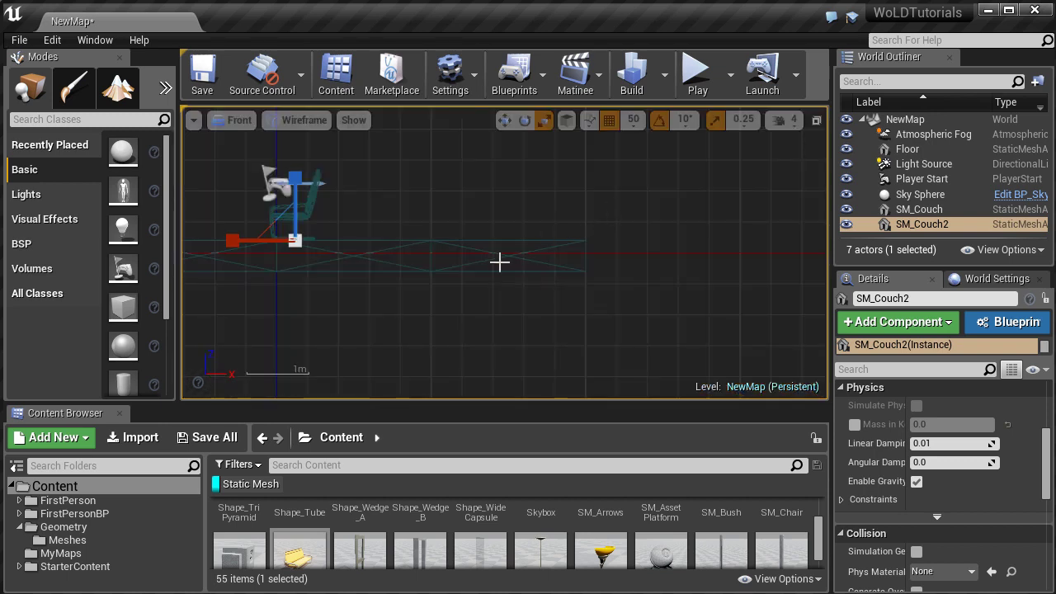
key("f")
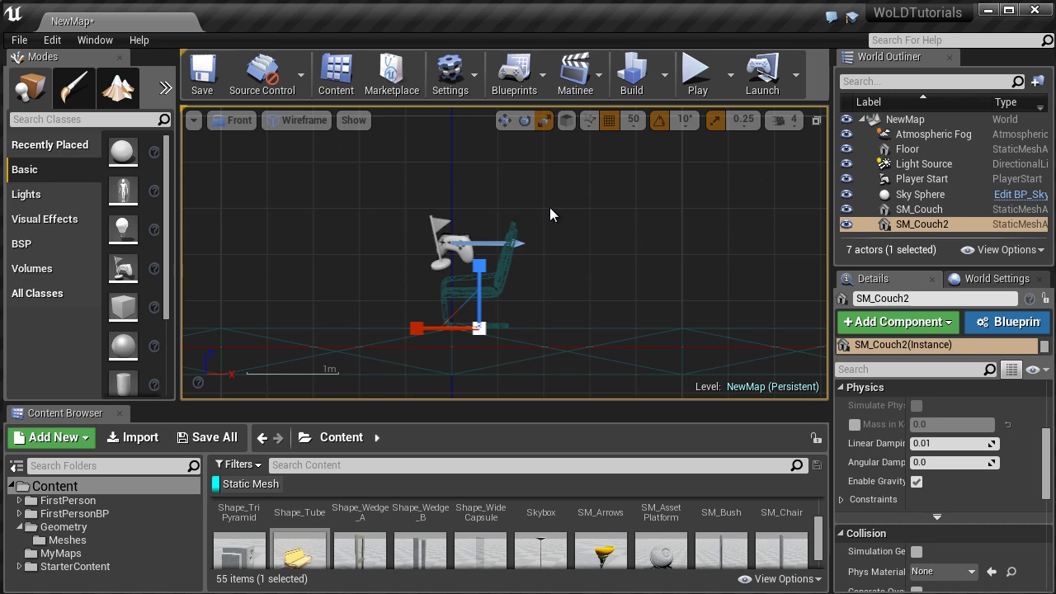
Set the position grid snap to 10 and look at the grid spacing up close around the couch copy.
left_click(632, 122)
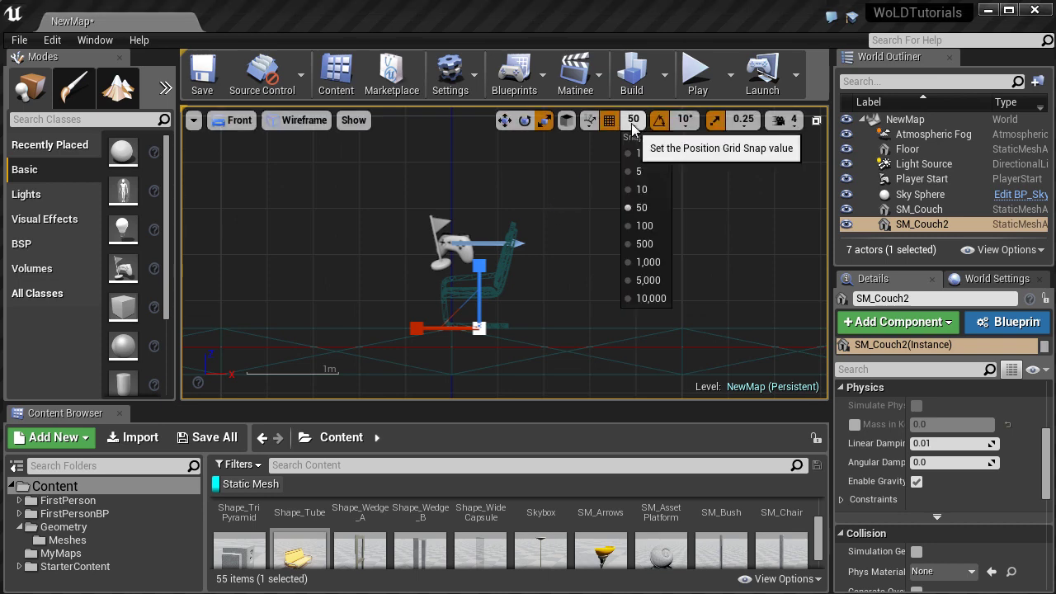
left_click(638, 191)
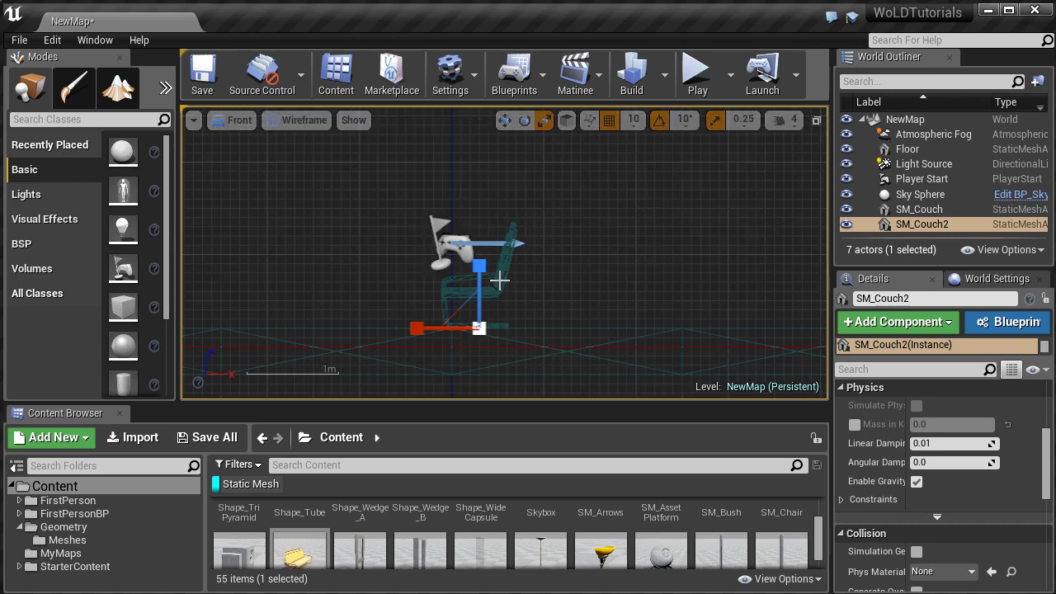
scroll(518, 283, "up", 4)
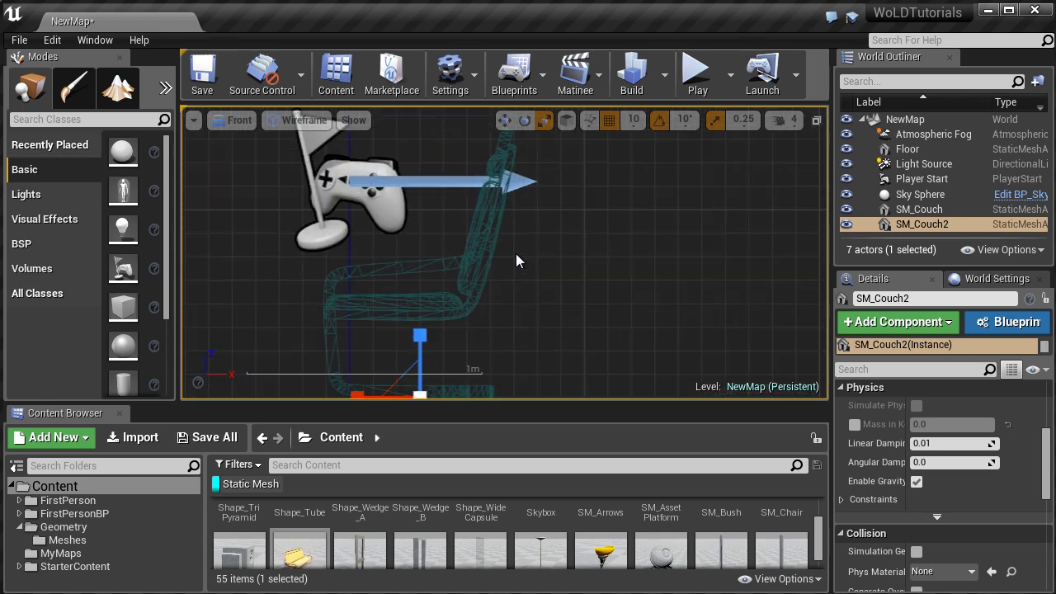
Set the position grid snap to 500 and view the grid spacing across the whole floor in the Front view.
left_click(632, 120)
left_click(631, 244)
scroll(581, 257, "down", 8)
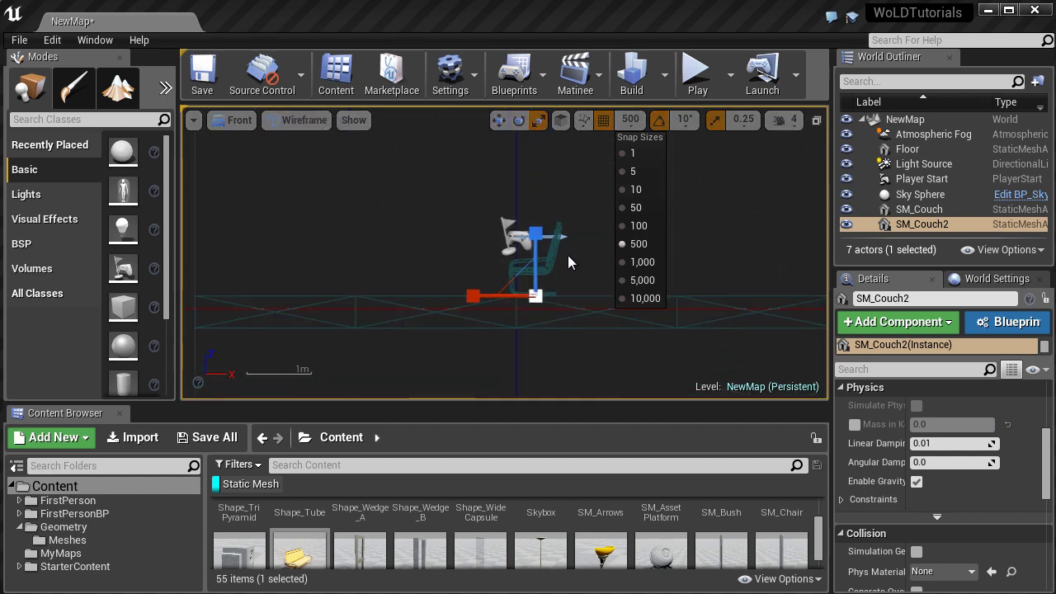
right_click_drag(514, 190, 417, 288)
scroll(415, 288, "down", 4)
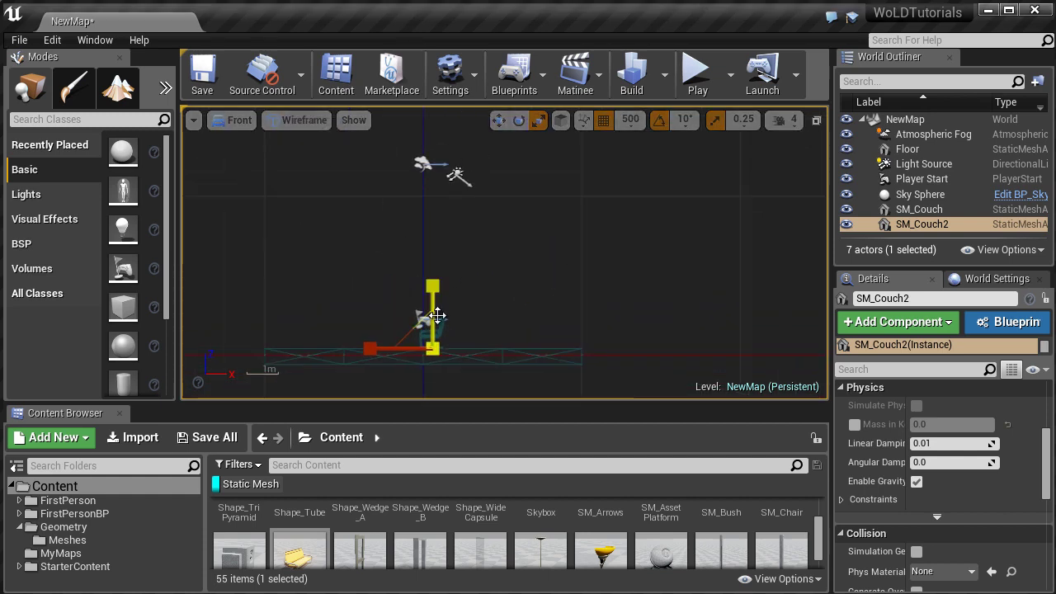
Set the position grid snap to 100 and back to 10, and return the viewport to the Perspective view of the couches.
left_click(630, 119)
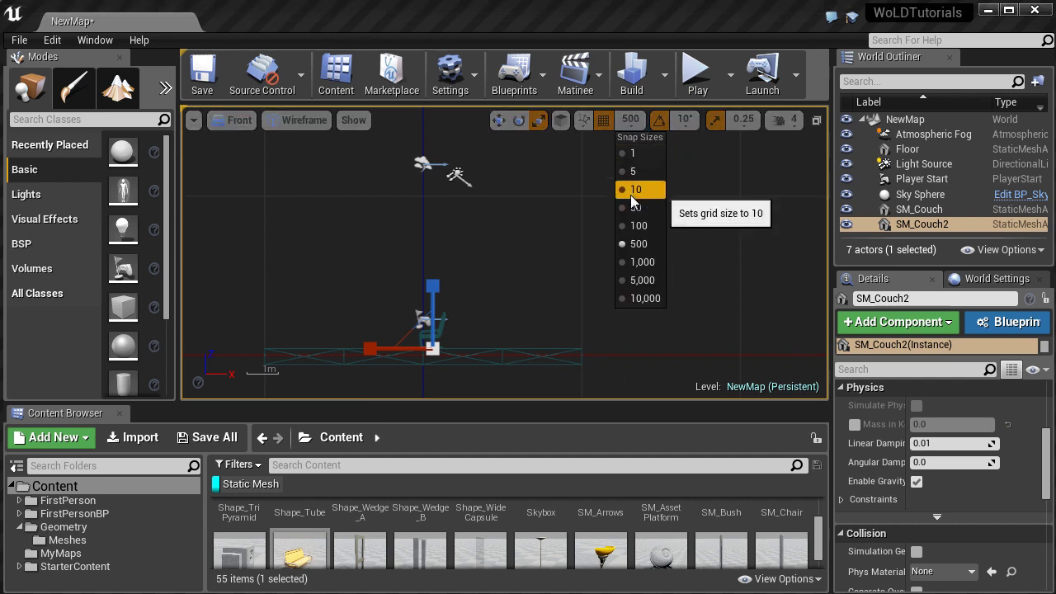
left_click(637, 226)
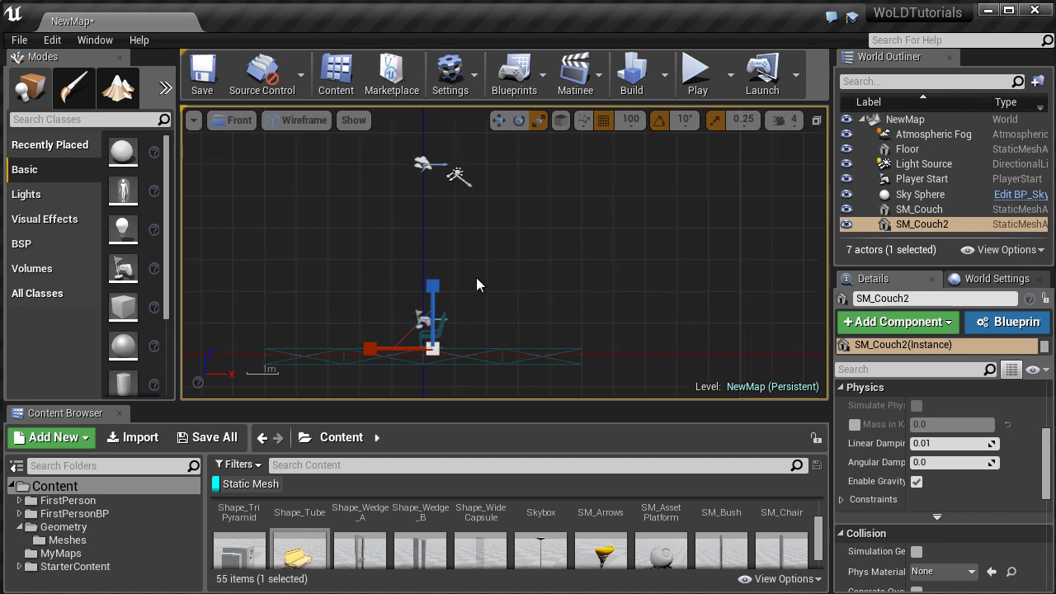
left_click(630, 119)
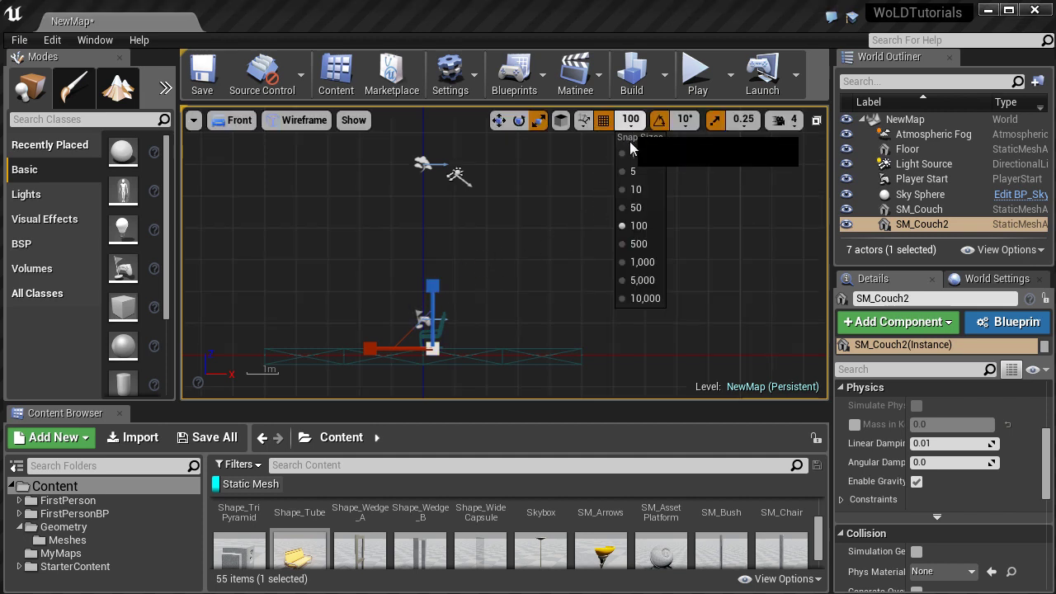
left_click(637, 193)
key("alt+g")
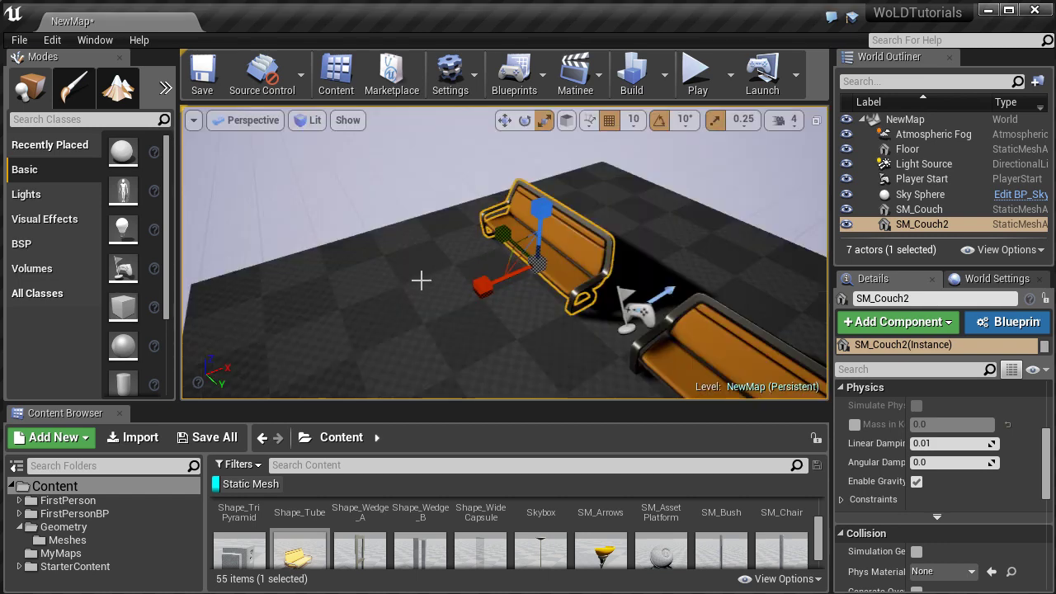
right_click_drag(449, 259, 428, 314)
Set the position grid snap to 1 in the Perspective view, and change it back to 10.
left_click(633, 119)
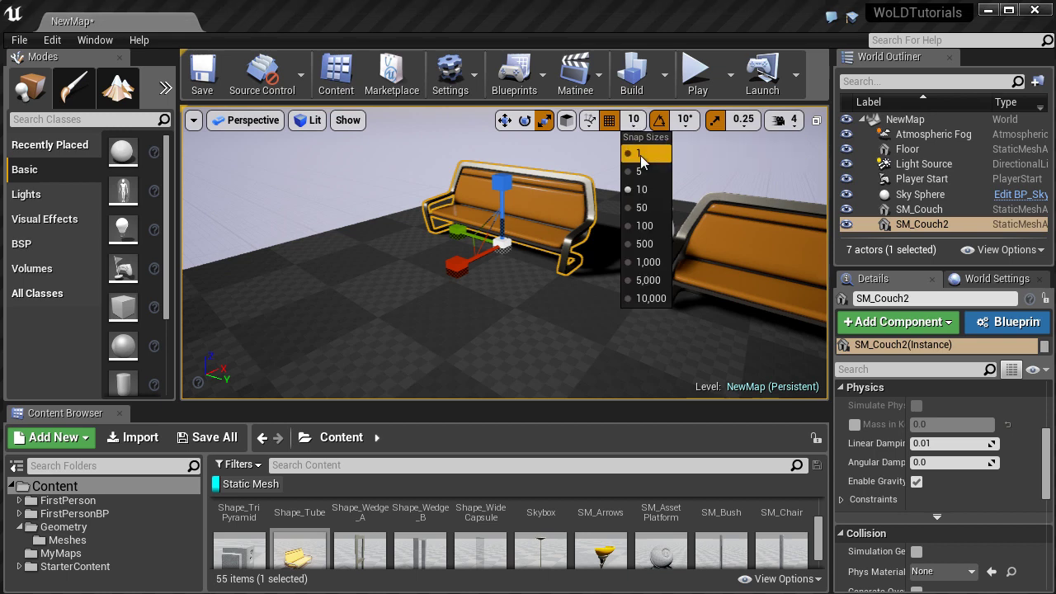
left_click(639, 180)
left_click(632, 121)
left_click(640, 153)
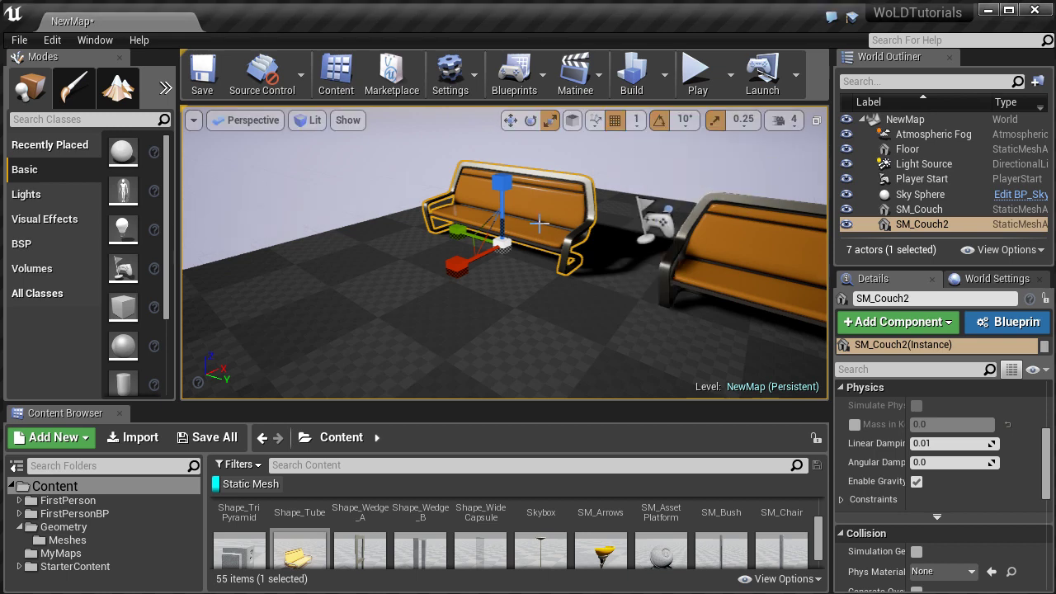
left_click(636, 120)
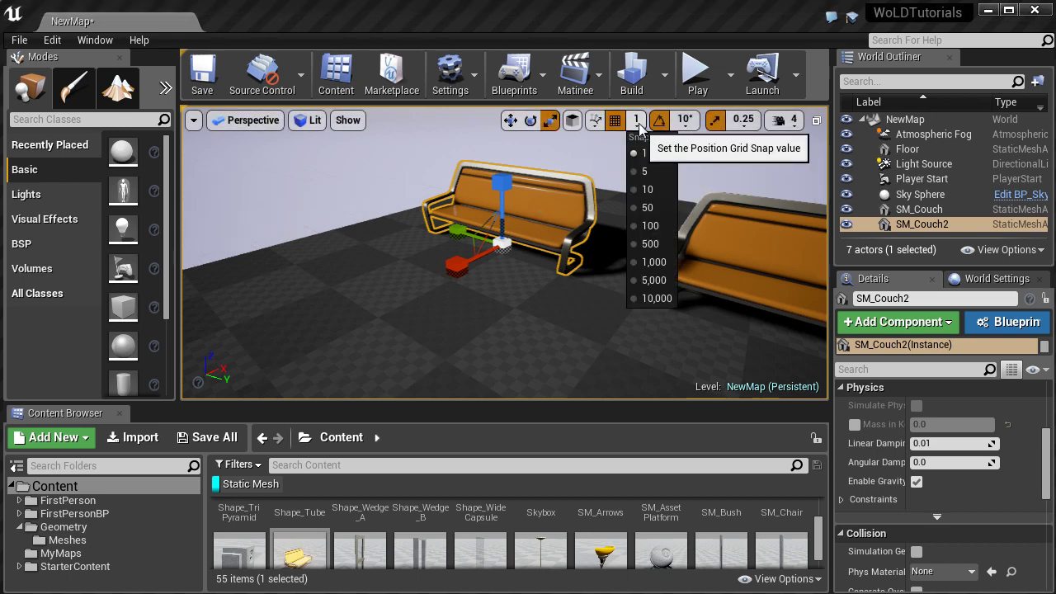
left_click(644, 190)
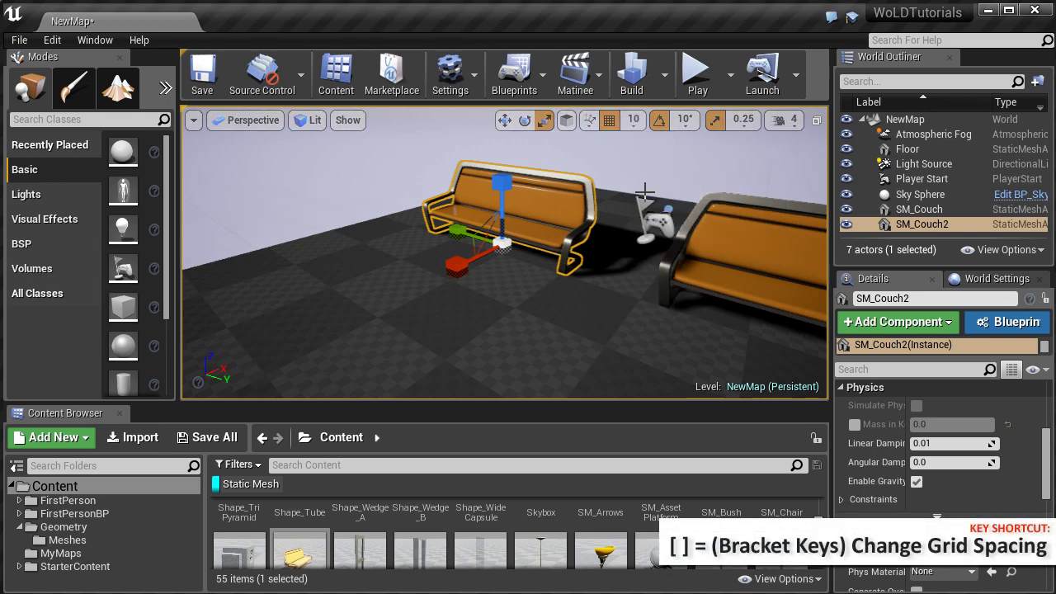
Decrease the grid spacing one level to 1 and increase it again to 10.
key("bracketleft")
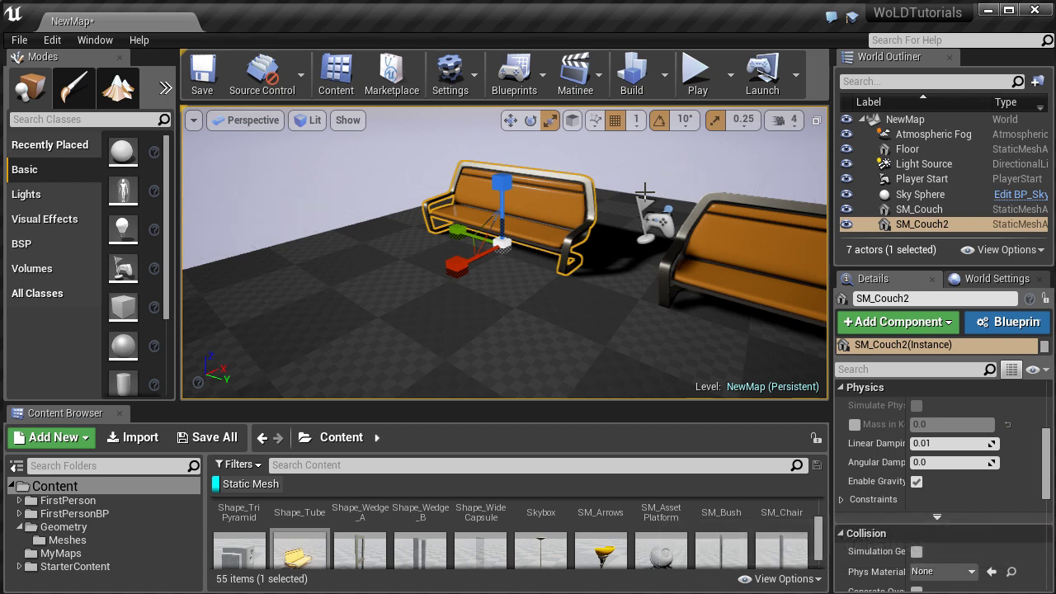
key("bracketright")
key("bracketright")
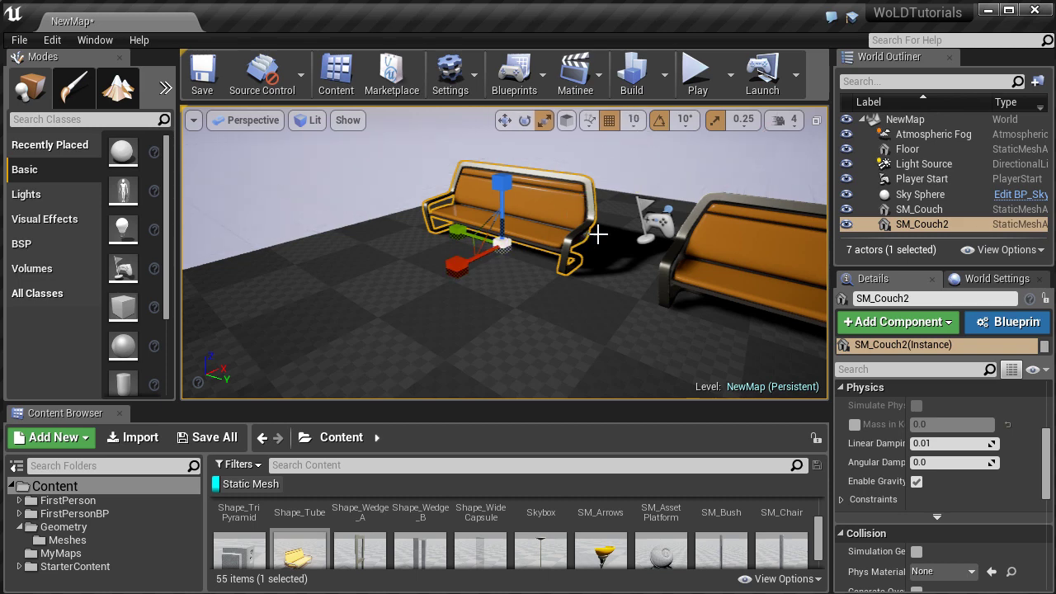
Move the couch copy a short distance along the Y axis with position grid snapping at 10.
left_click(608, 122)
key("w")
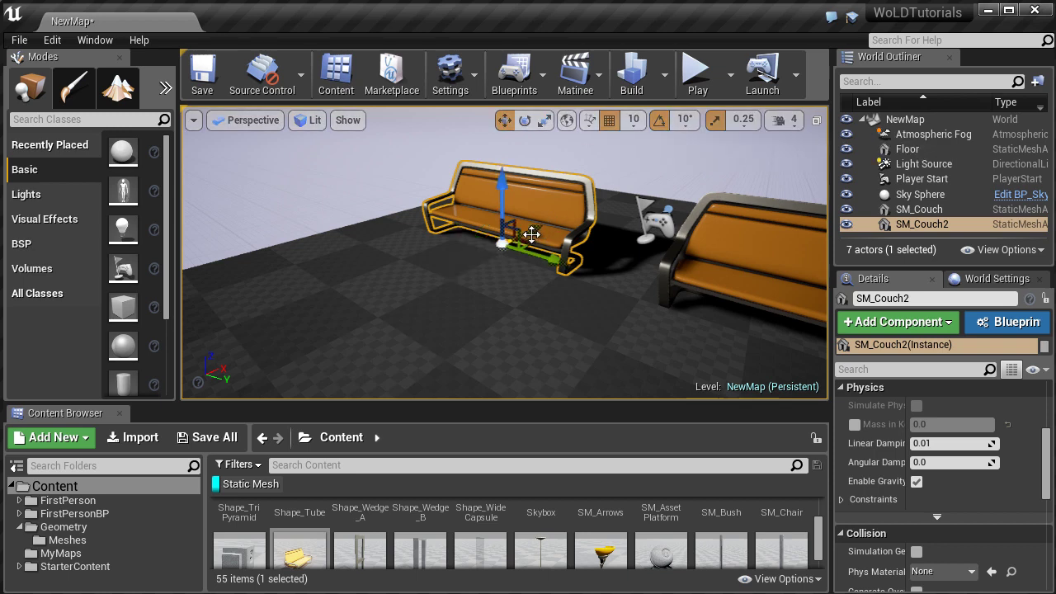
left_click_drag(561, 261, 523, 239)
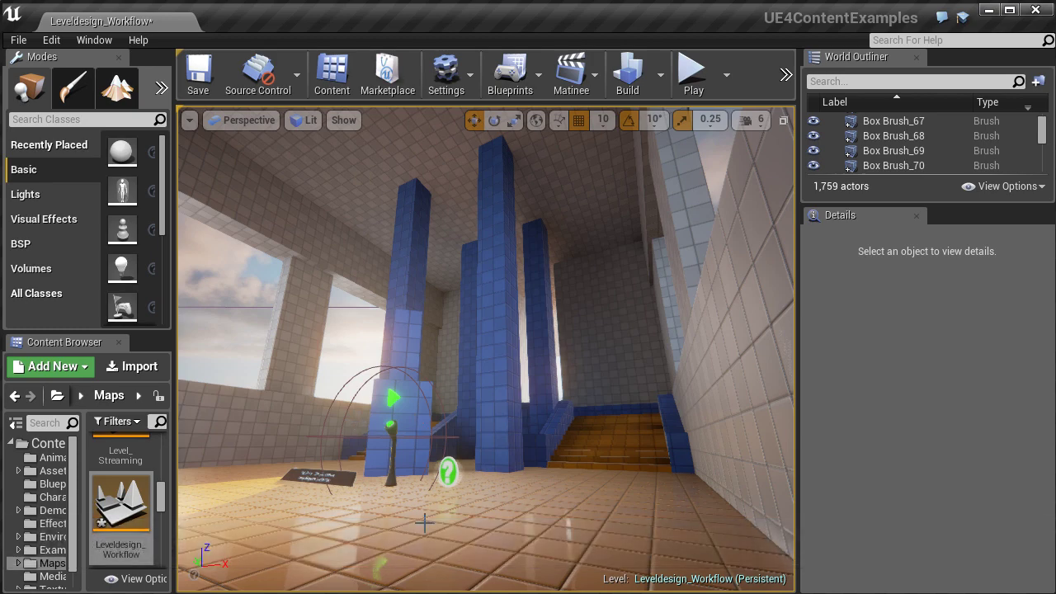
In the Leveldesign_Workflow level, select the hall's floor and ceiling box brushes to inspect them, and clear the selection.
left_click(421, 519)
left_click(495, 349)
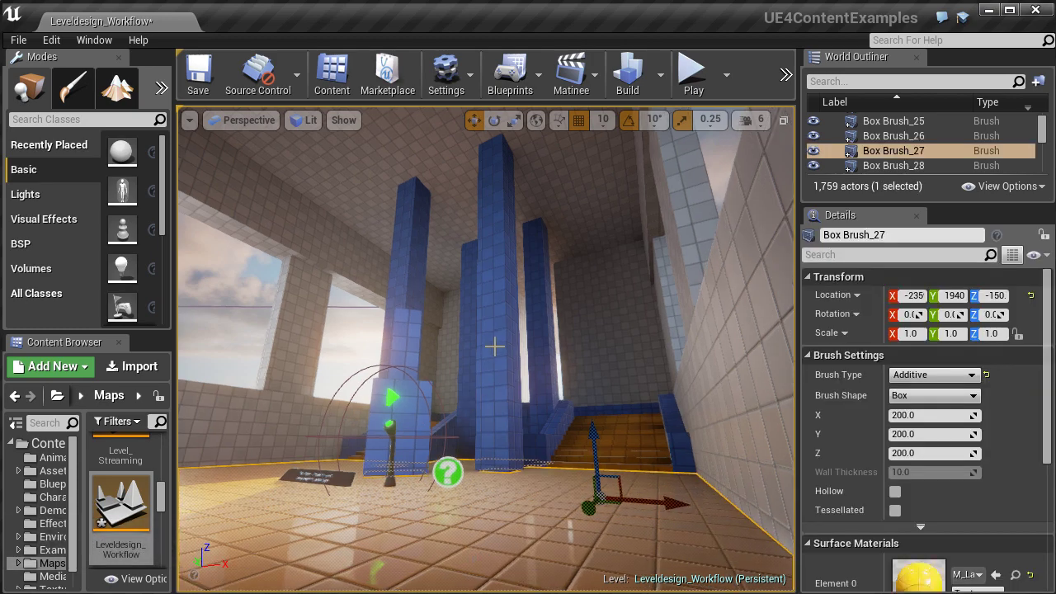
left_click(432, 179)
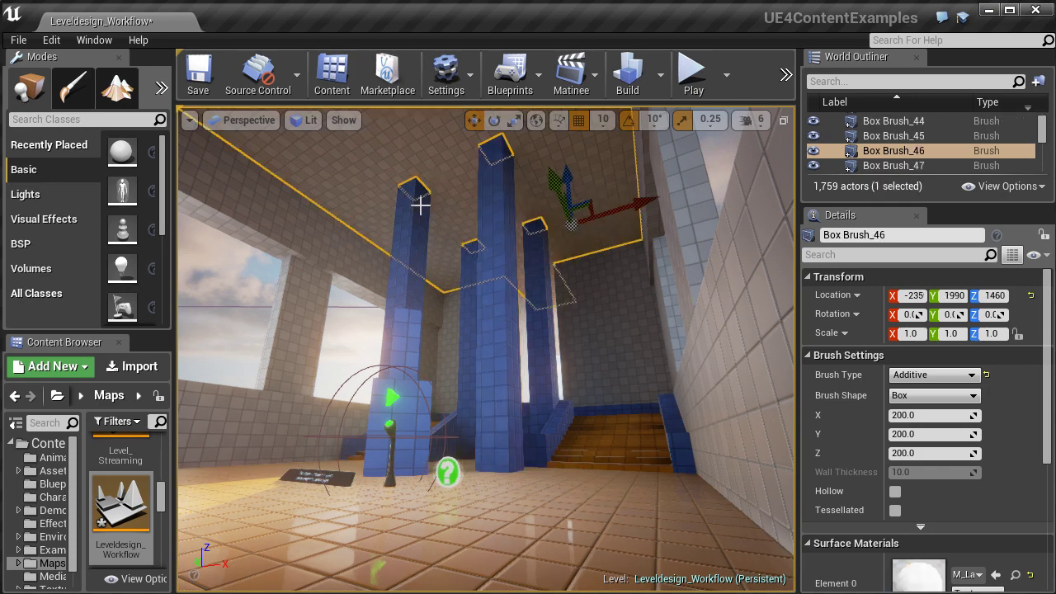
key("Escape")
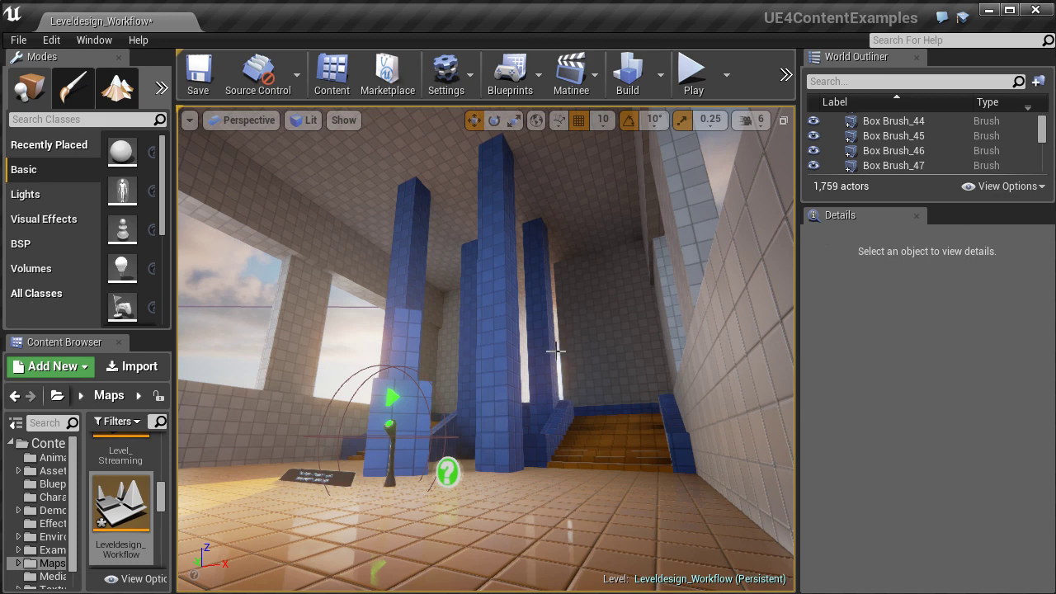
Set the camera speed to 4 and fly through the hall to examine its BSP pillars and stairs.
left_click(749, 119)
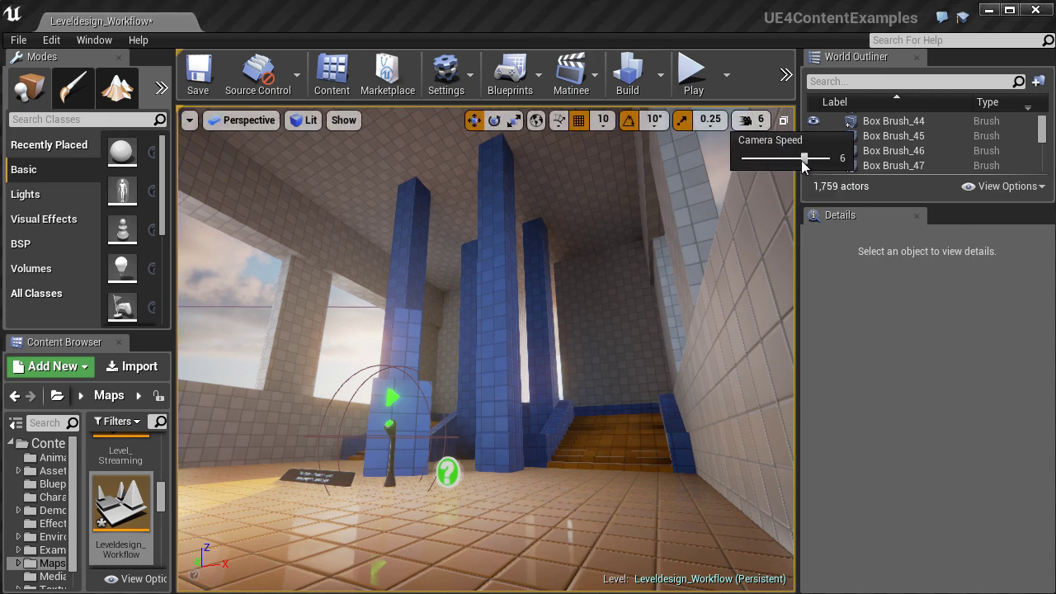
left_click_drag(802, 162, 792, 158)
mouse_move(654, 345)
right_mouse_down()
mouse_move(392, 422)
mouse_move(207, 443)
mouse_move(545, 376)
right_mouse_up()
key("w")
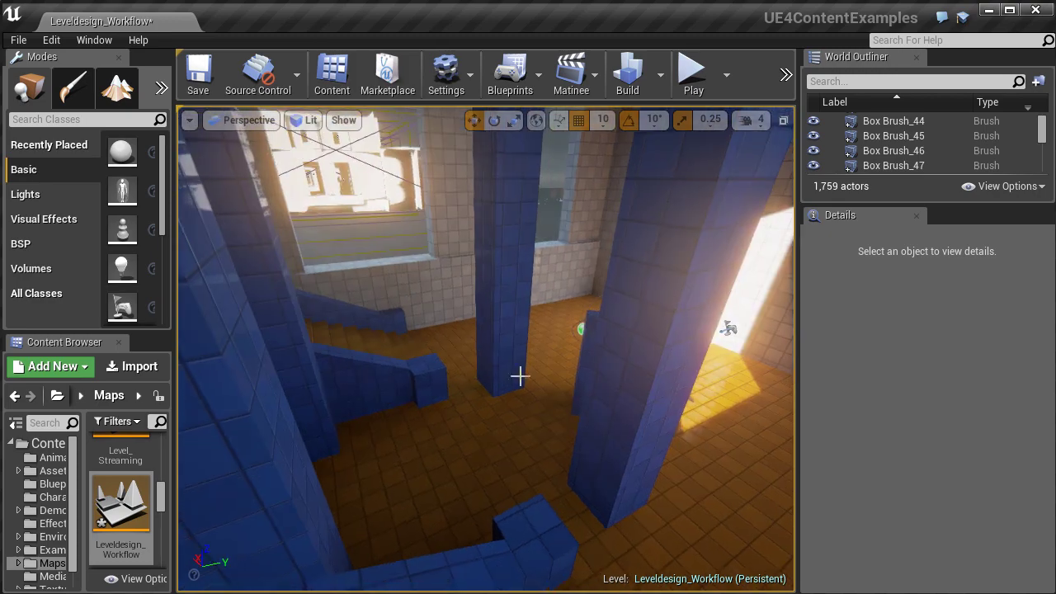
left_click(431, 382)
right_click_drag(368, 379, 641, 402)
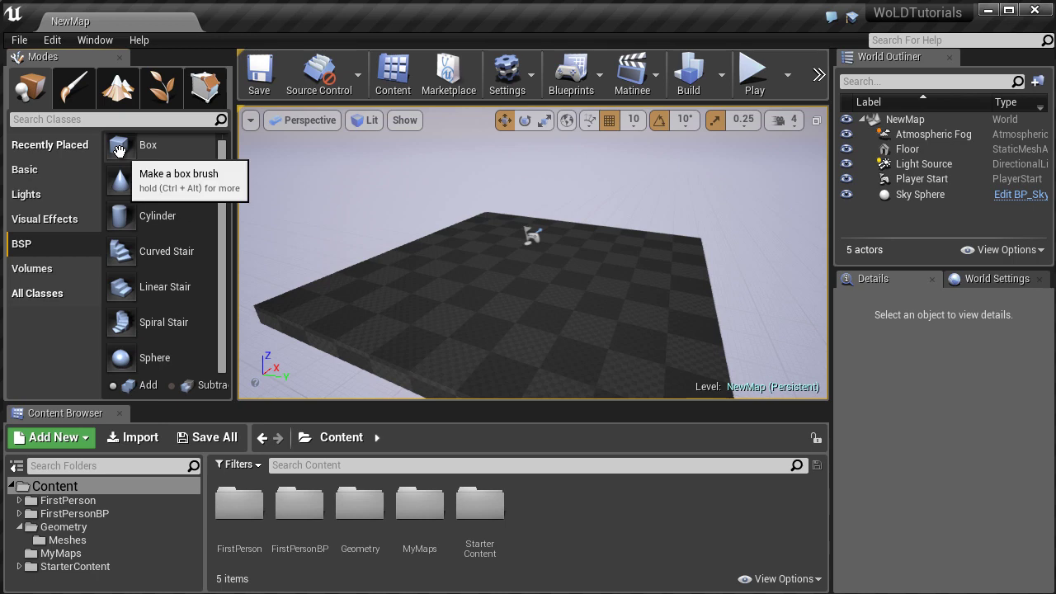
Place an additive BSP box brush on the floor of the NewMap level.
right_click_drag(521, 301, 519, 302)
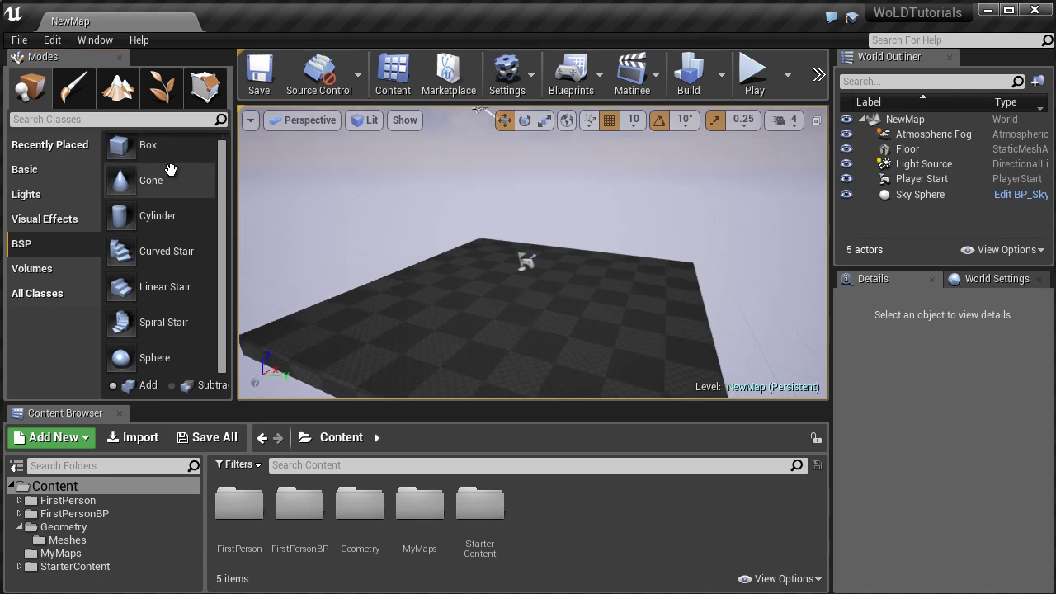
mouse_move(142, 147)
left_mouse_down()
mouse_move(412, 242)
mouse_move(527, 308)
left_mouse_up()
mouse_move(618, 314)
left_mouse_down("alt")
mouse_move(505, 314)
mouse_move(850, 307)
left_mouse_up("alt")
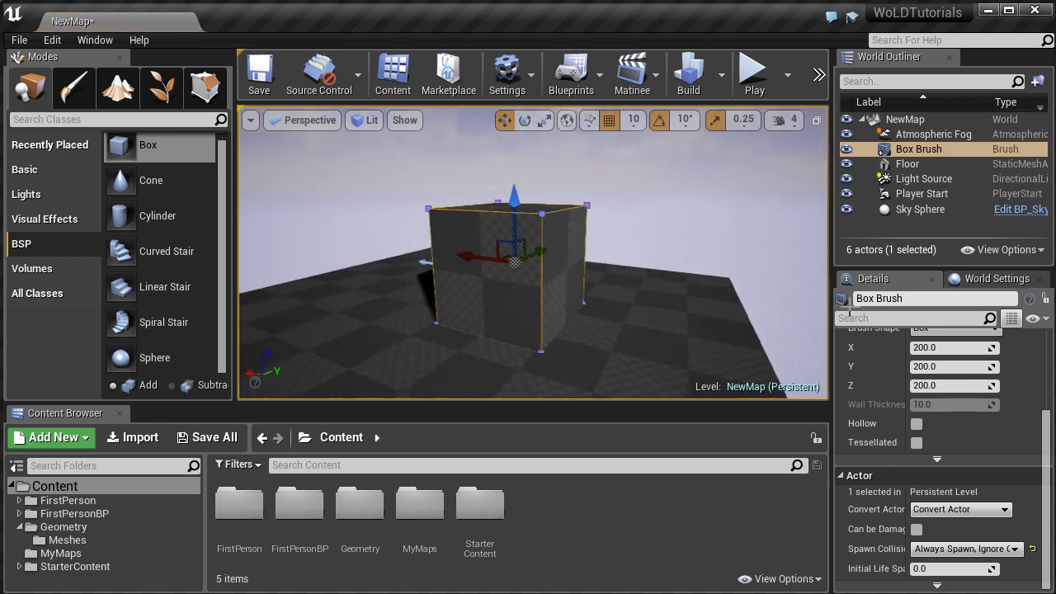
Examine the box brush from several angles and review its brush type, shape and size settings.
left_click(667, 239)
left_click(603, 302)
mouse_move(641, 297)
left_mouse_down("alt")
mouse_move(575, 305)
mouse_move(635, 264)
mouse_move(621, 280)
mouse_move(502, 308)
mouse_move(632, 271)
mouse_move(723, 271)
left_mouse_up("alt")
scroll(542, 299, "down", 3)
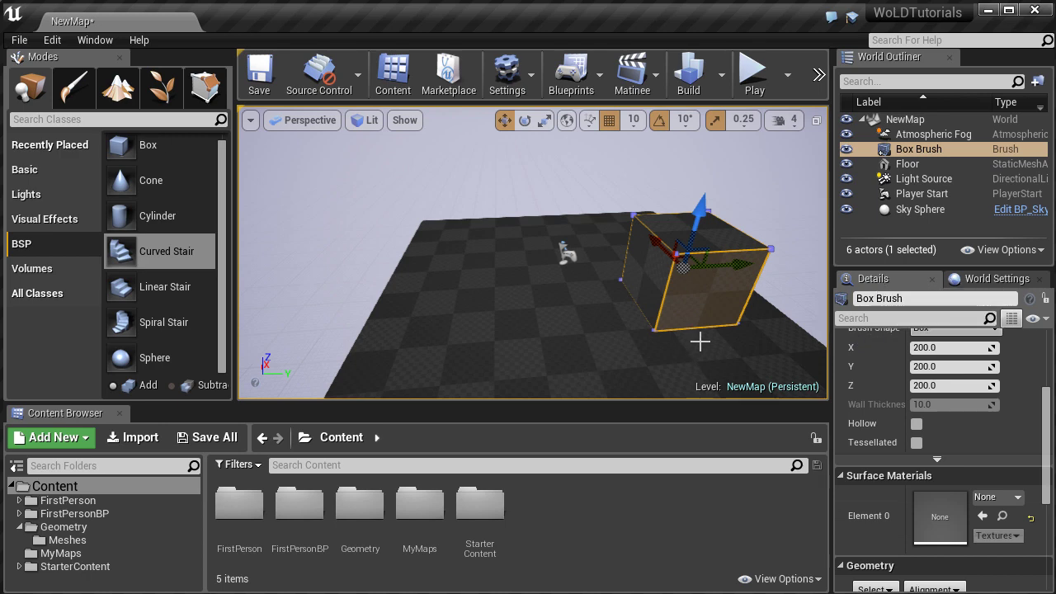
key("f")
scroll(879, 380, "up", 2)
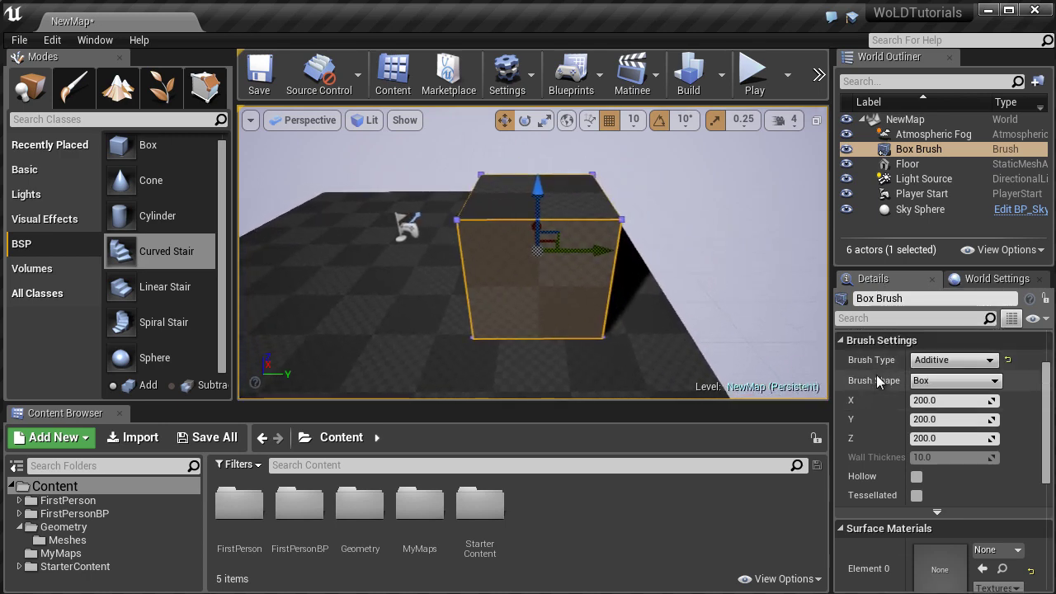
scroll(877, 387, "up", 1)
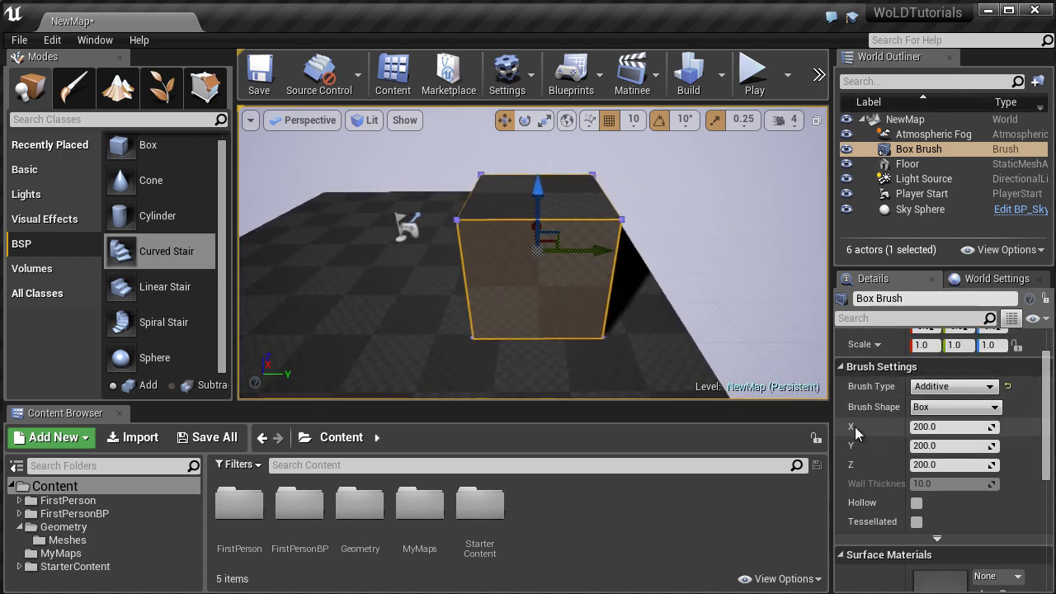
right_click_drag(726, 285, 716, 258)
middle_click_drag(726, 284, 822, 379)
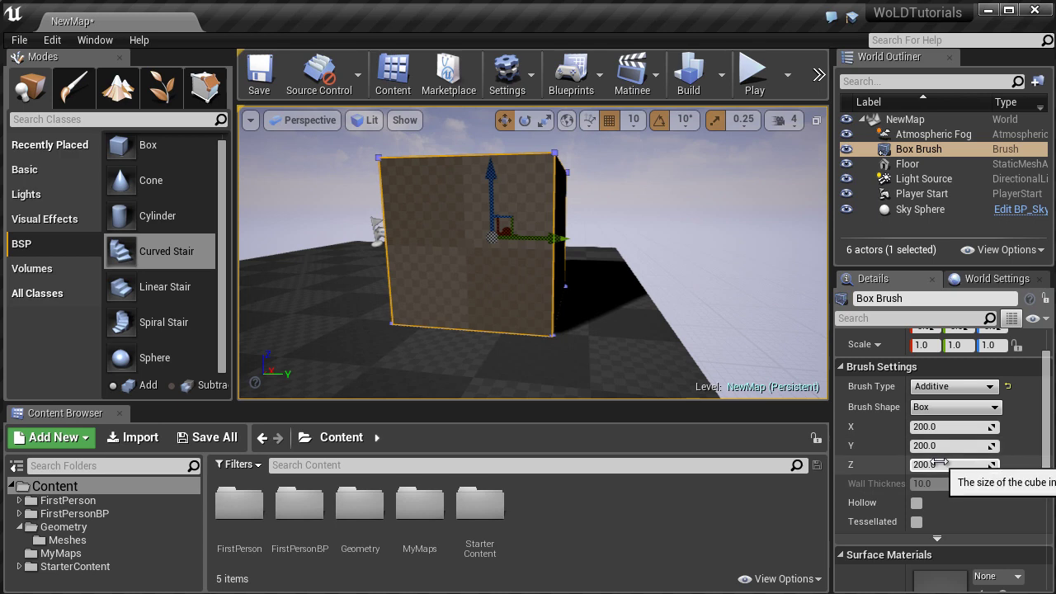
Set the box brush dimensions to X 300, Y 100 and Z 400.
left_click(942, 427)
type("300")
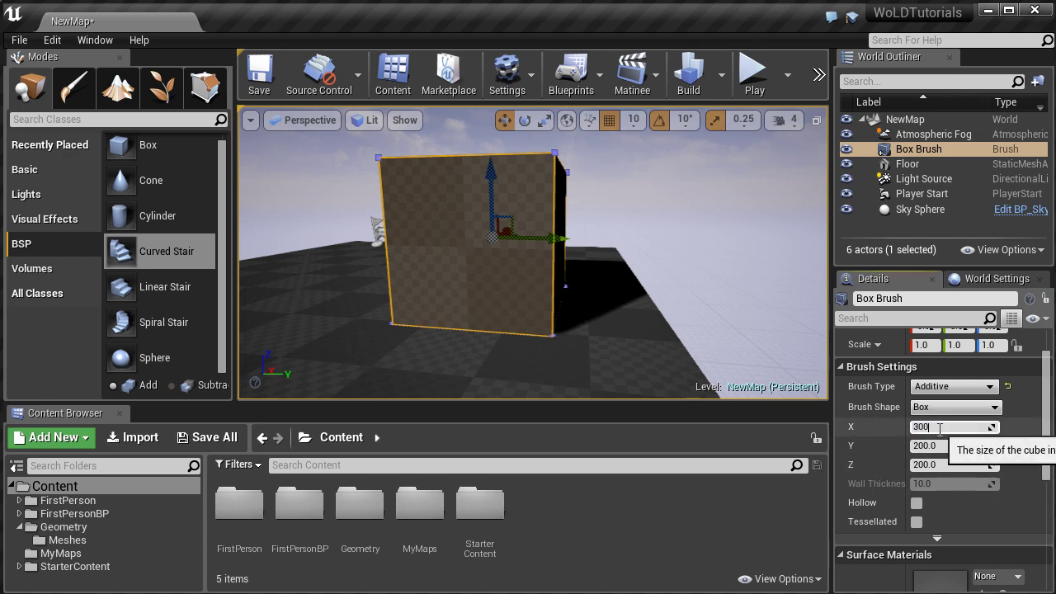
key("Return")
left_click(951, 446)
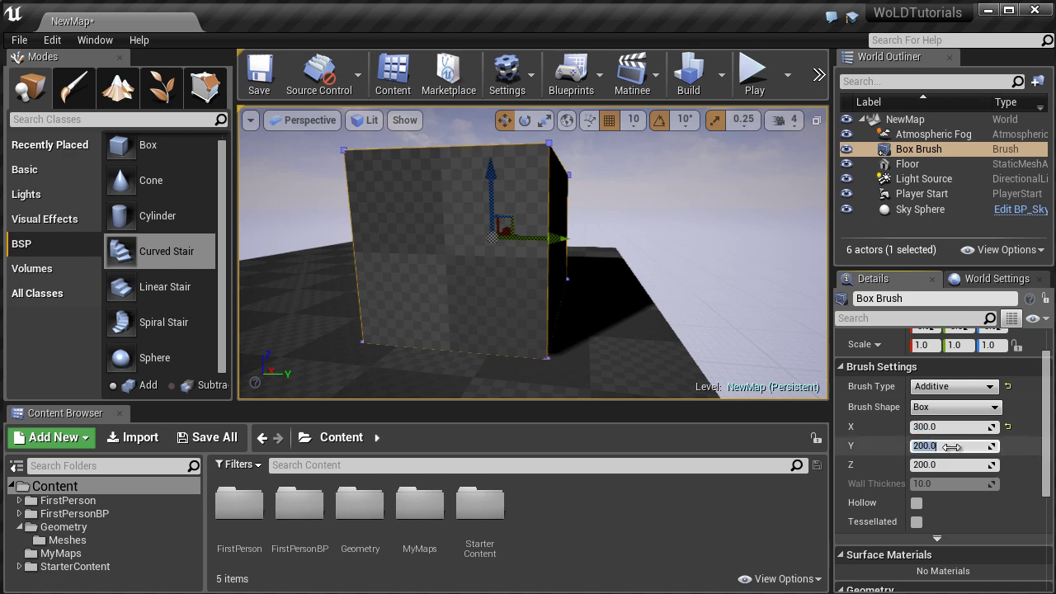
key("Return")
left_click(936, 464)
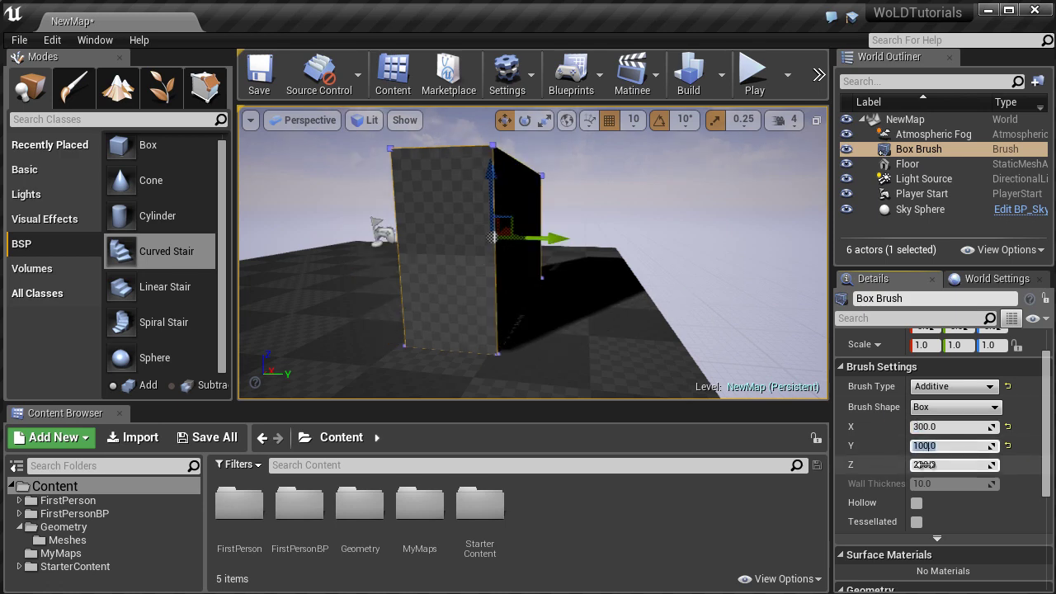
type("40")
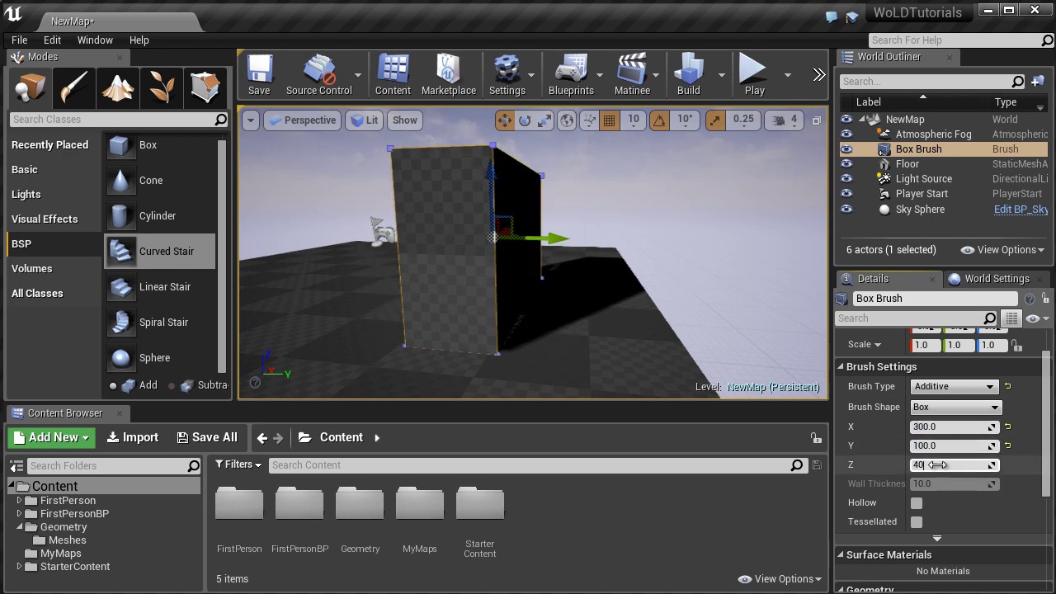
type("0")
key("Return")
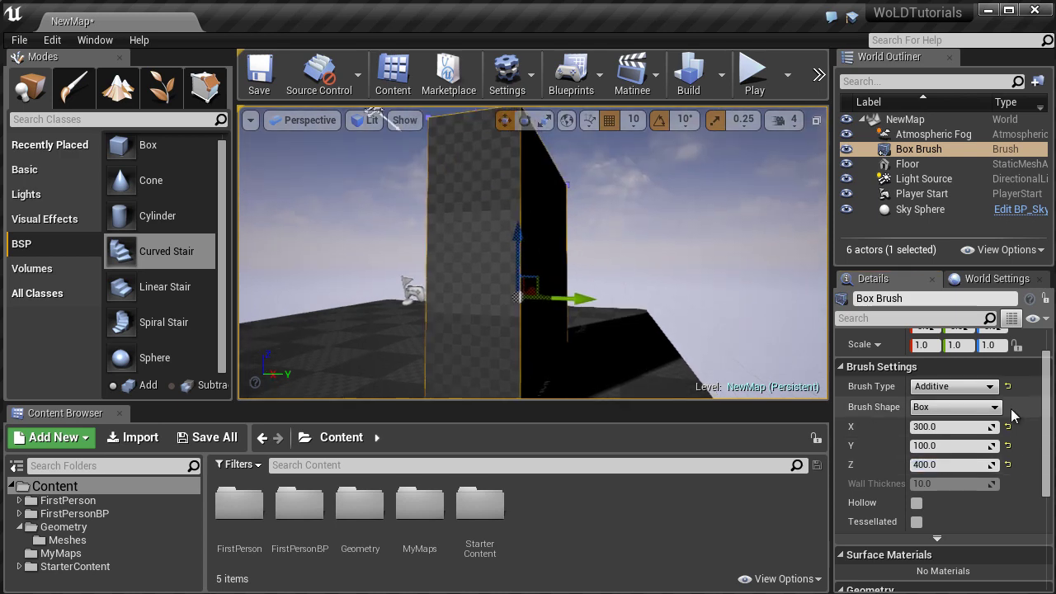
Reset the box brush's X, Y and Z dimensions to their default of 200.
left_click(1007, 427)
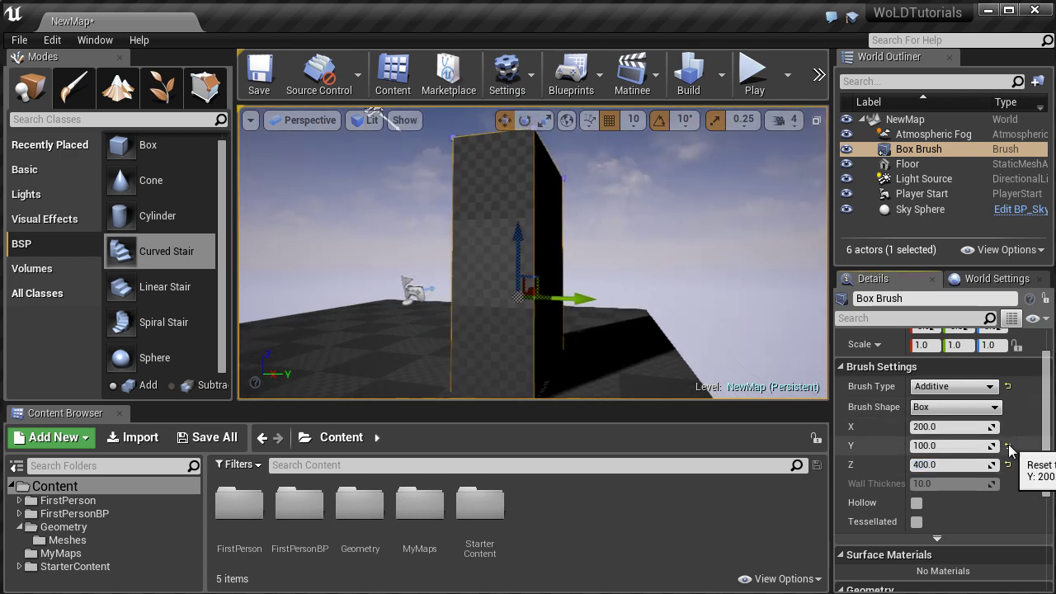
left_click(1007, 445)
left_click(1007, 464)
Place an additive BSP linear stair brush on the floor beside the box.
right_click_drag(771, 375, 615, 305)
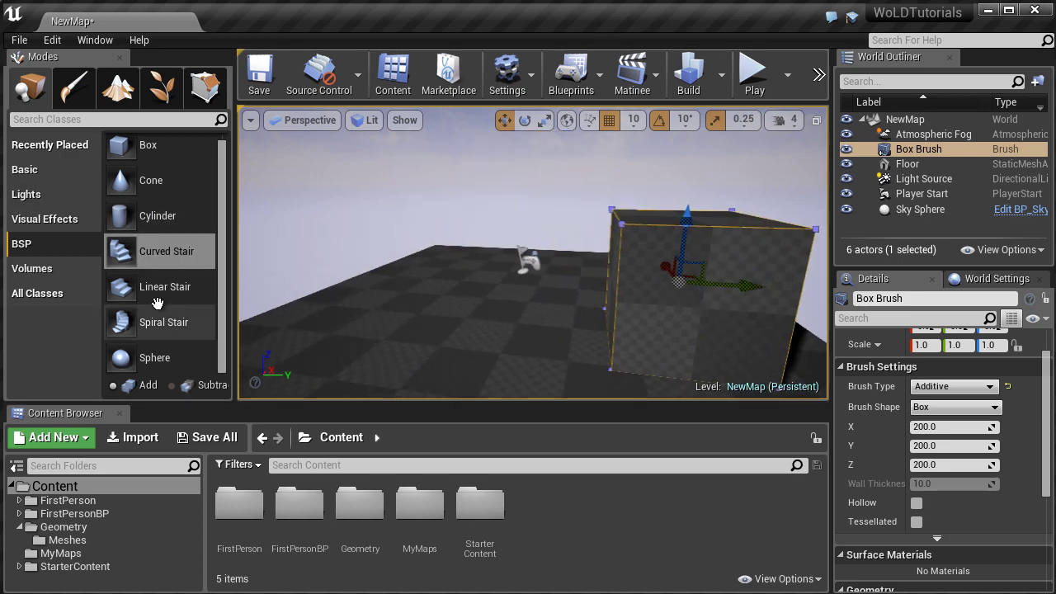
left_click_drag(121, 286, 370, 324)
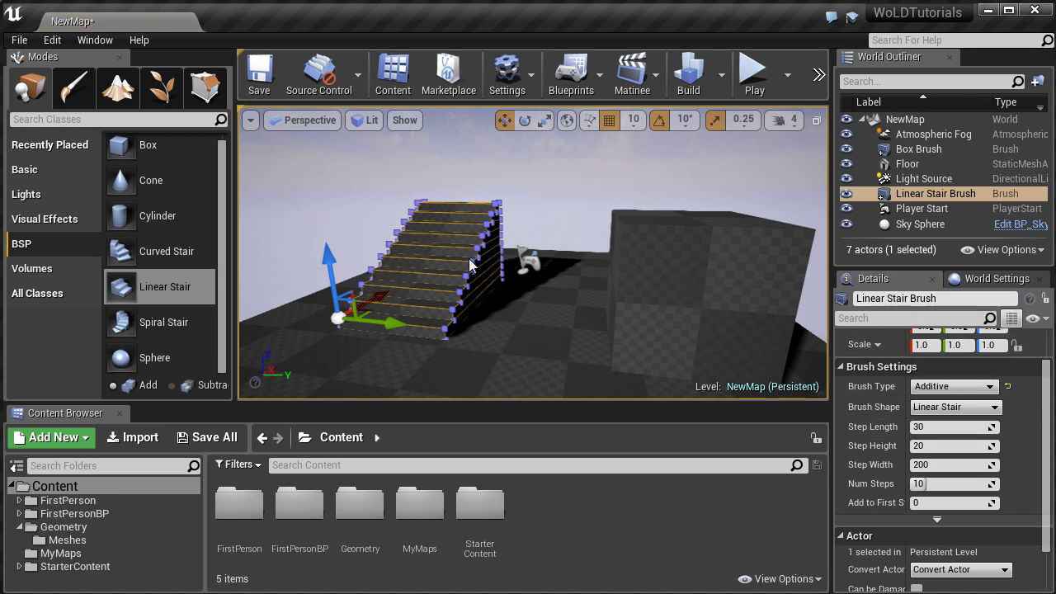
Compare the brush settings of the linear stair with those of the box by selecting each in turn.
scroll(866, 428, "up", 2)
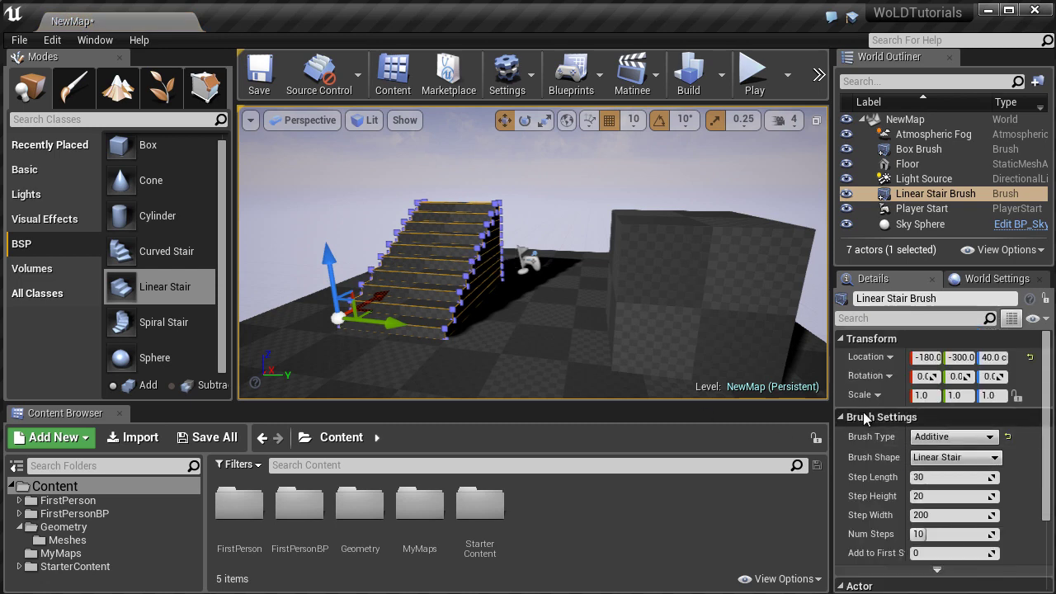
left_click(685, 283)
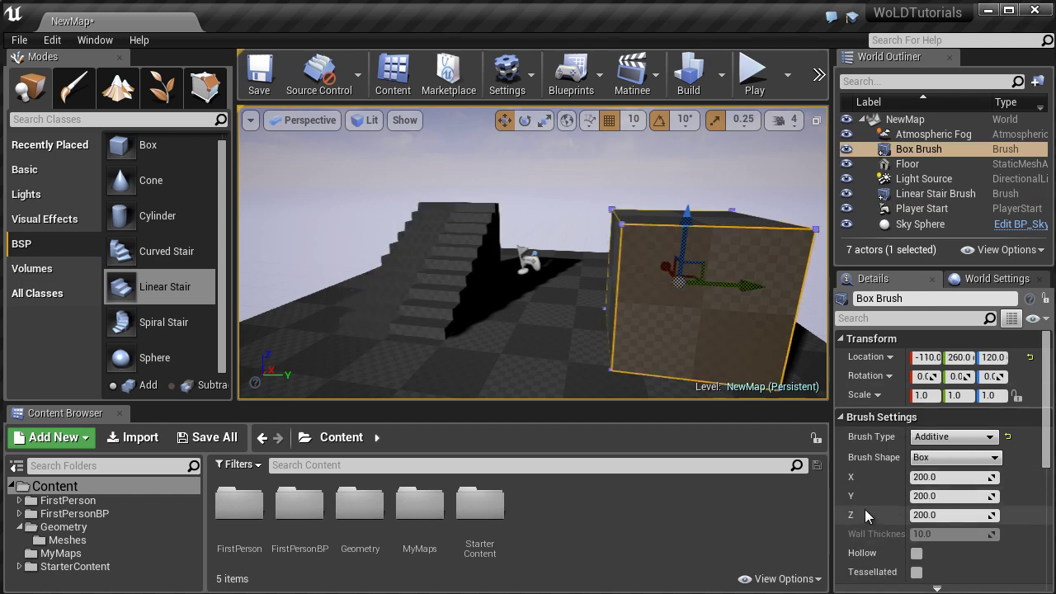
left_click(439, 304)
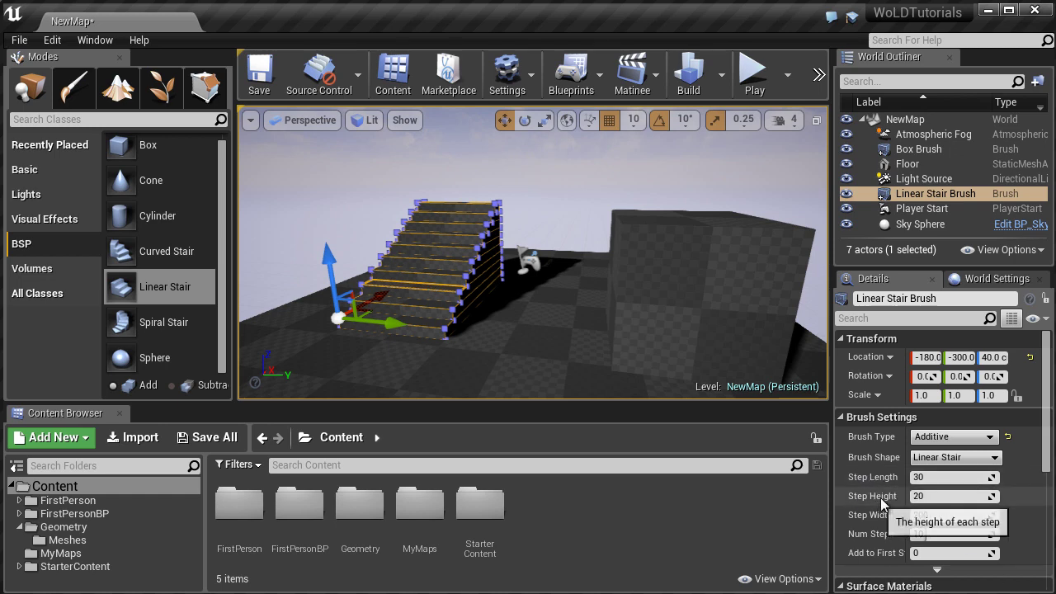
Set the linear stair brush's step length to 20, step height to 10 and step width to 150.
left_click(927, 477)
type("20")
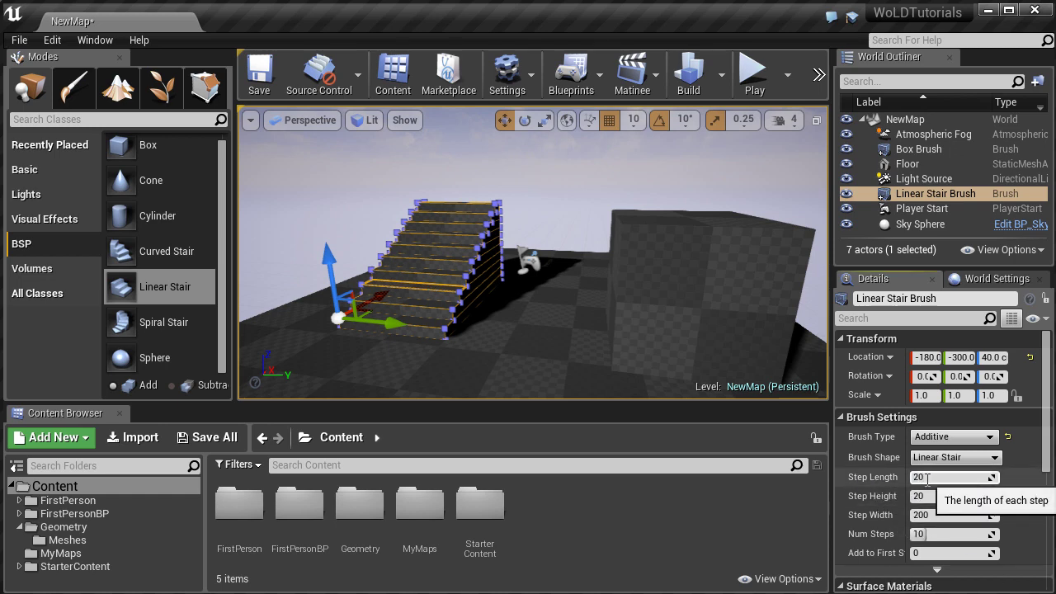
key("Tab")
type("10")
key("Return")
left_click(938, 516)
type("1")
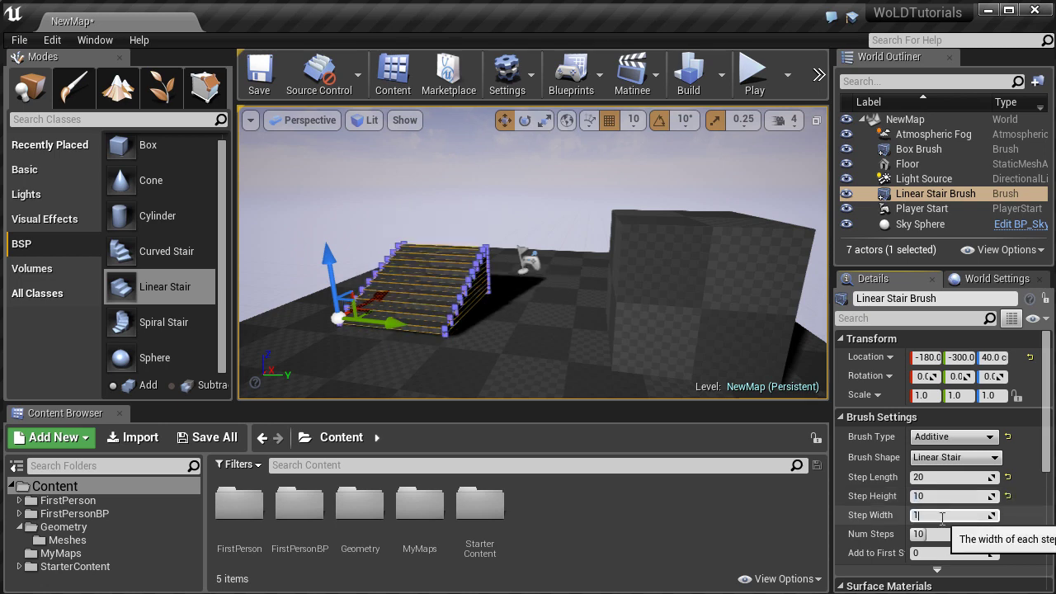
type("50")
key("Return")
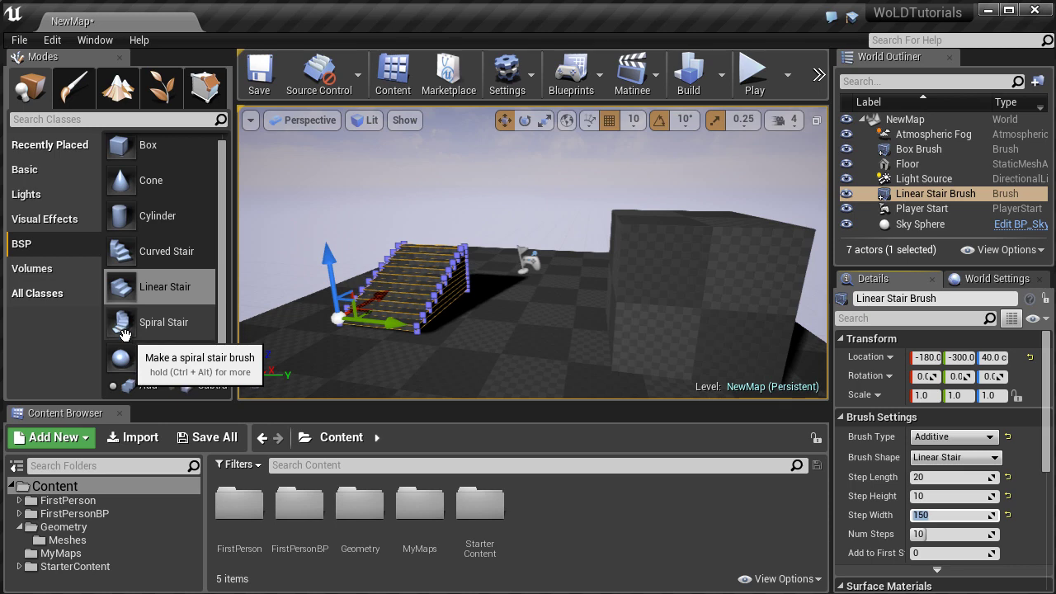
Place a second additive BSP box brush so that it overlaps the upper corner of the existing box.
left_click(645, 277)
key("f")
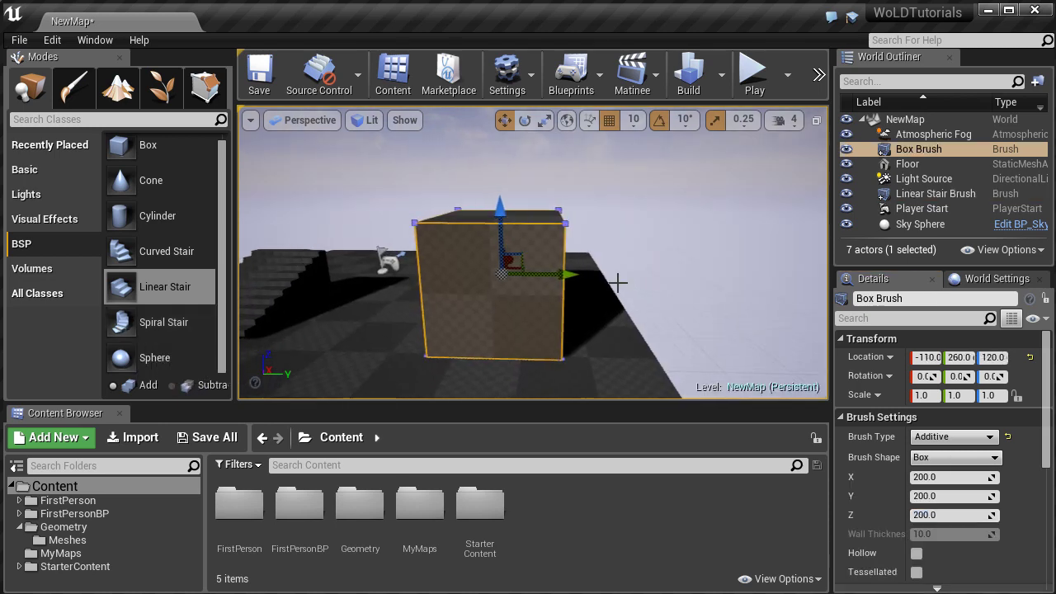
right_click_drag(465, 327, 521, 335)
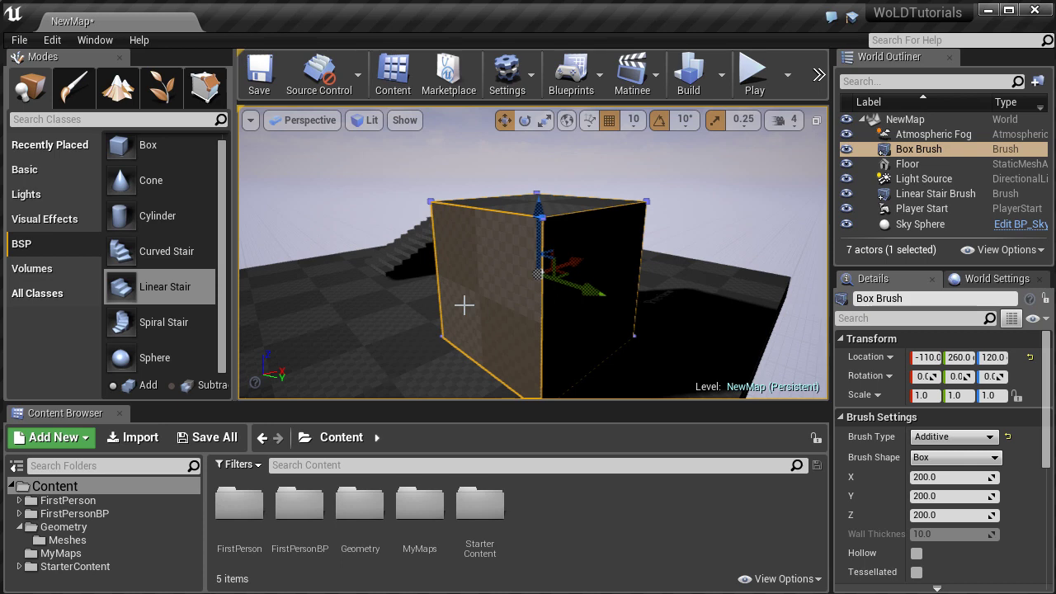
mouse_move(132, 148)
left_mouse_down()
mouse_move(547, 253)
mouse_move(579, 230)
left_mouse_up()
mouse_move(492, 250)
right_mouse_down()
mouse_move(608, 264)
mouse_move(665, 246)
mouse_move(677, 182)
mouse_move(611, 242)
right_mouse_up()
left_click(501, 220)
left_click(634, 185)
mouse_move(676, 198)
right_mouse_down()
mouse_move(637, 271)
mouse_move(570, 249)
right_mouse_up()
left_click_drag(438, 206, 408, 200)
mouse_move(611, 311)
right_mouse_down()
mouse_move(491, 282)
mouse_move(502, 306)
mouse_move(507, 297)
right_mouse_up()
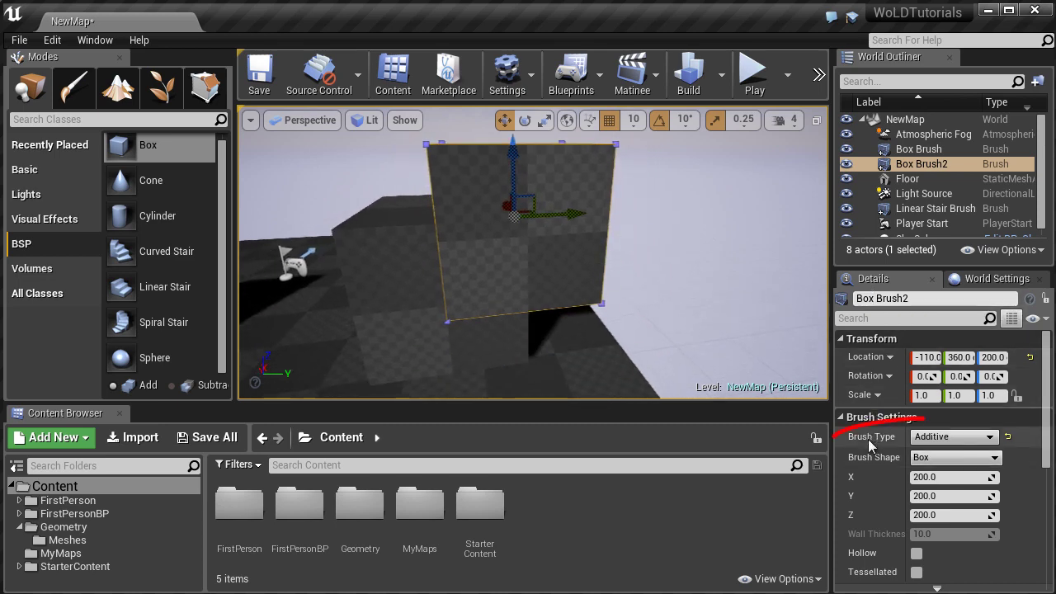
Change the second box brush to Subtractive and move it farther into the first box along Y and down along Z.
left_click(941, 438)
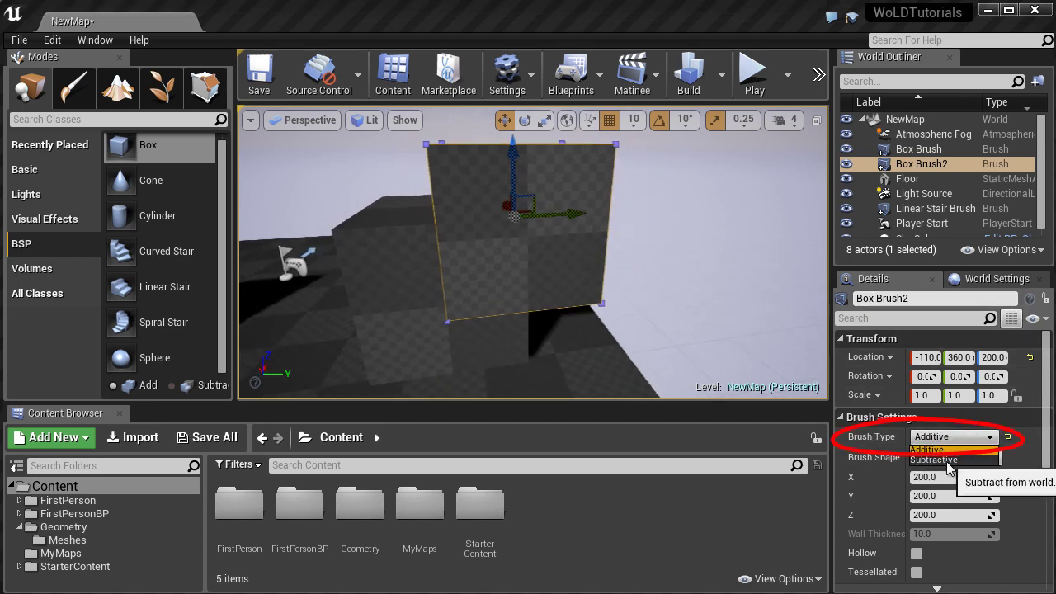
left_click(933, 459)
mouse_move(541, 307)
right_mouse_down()
mouse_move(549, 318)
mouse_move(539, 354)
right_mouse_up()
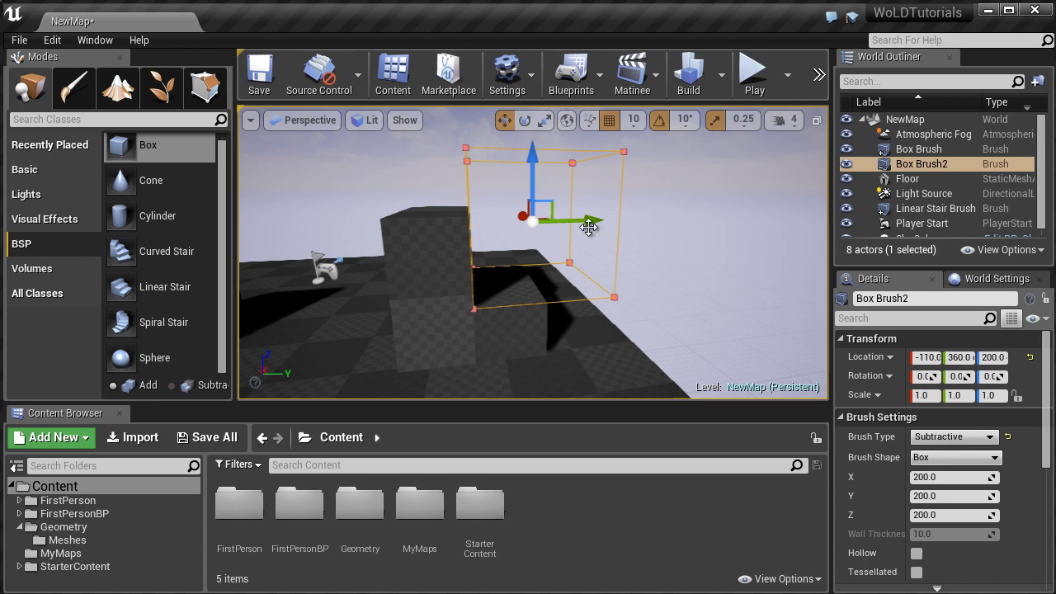
left_click_drag(590, 220, 568, 219)
left_click_drag(511, 183, 511, 200)
mouse_move(555, 254)
right_mouse_down()
mouse_move(588, 259)
mouse_move(334, 266)
right_mouse_up()
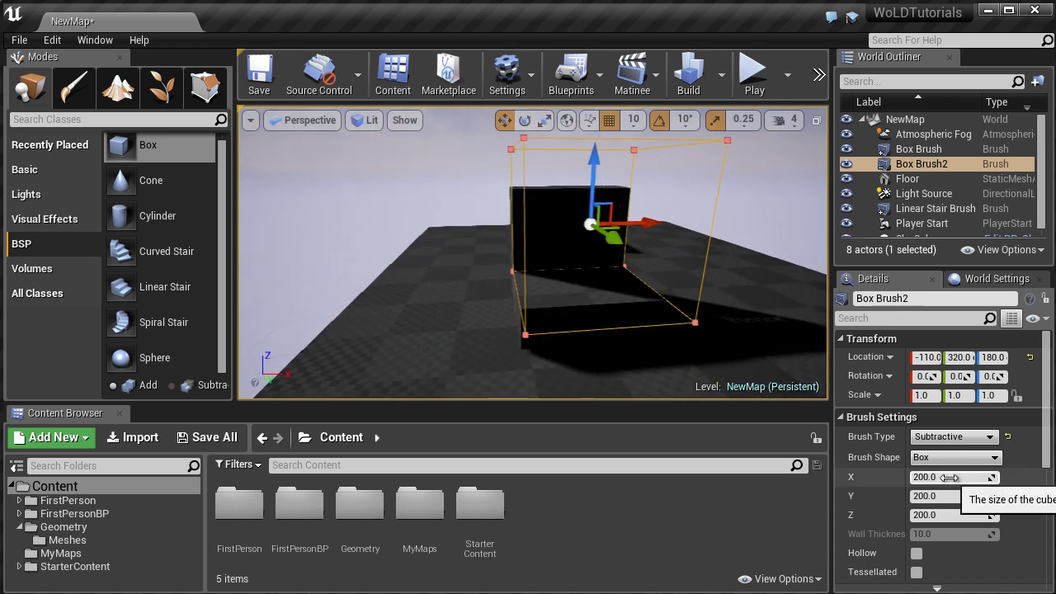
Set the subtractive box brush's X dimension to 100 and examine the cut it makes in the first box.
left_click(945, 476)
type("100")
key("Return")
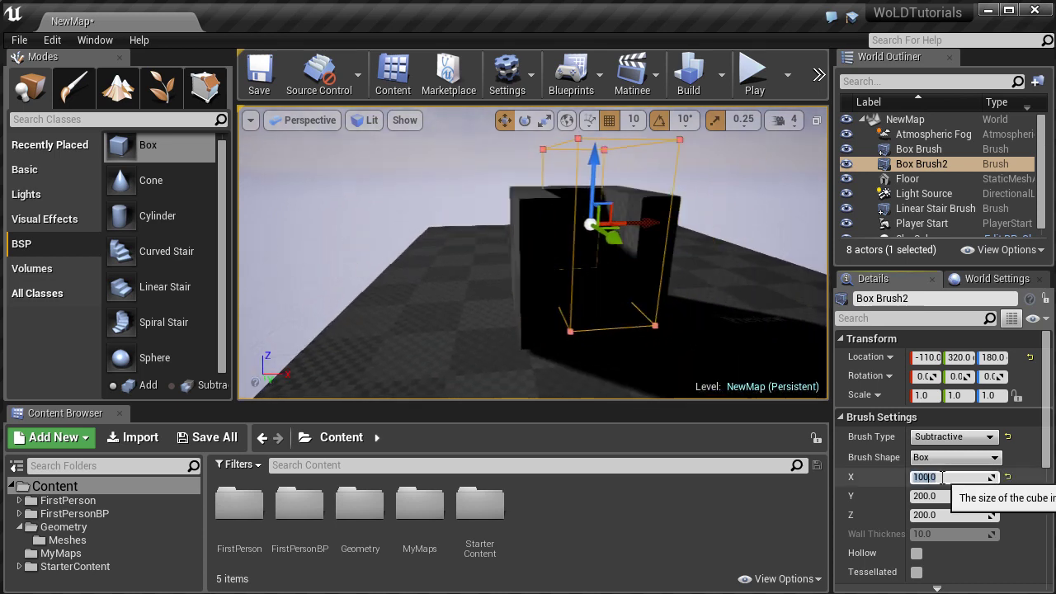
mouse_move(602, 295)
right_mouse_down()
mouse_move(618, 278)
mouse_move(798, 317)
mouse_move(734, 313)
right_mouse_up()
right_click_drag(605, 284, 624, 252)
Undo the subtractive box brush so that only the original box brush remains selected.
key("s")
left_click_drag(612, 292, 630, 283)
key("ctrl+z")
mouse_move(501, 345)
right_mouse_down()
mouse_move(495, 306)
mouse_move(482, 330)
right_mouse_up()
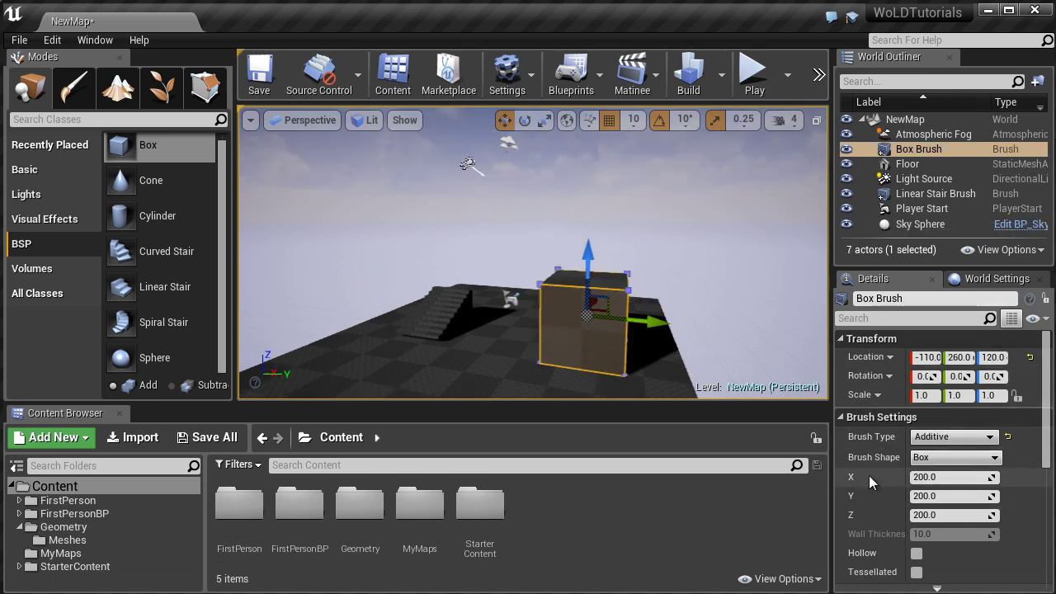
In geometry editing mode, move the box brush's top edge on its positive Y side inward to slant that side.
left_click(204, 87)
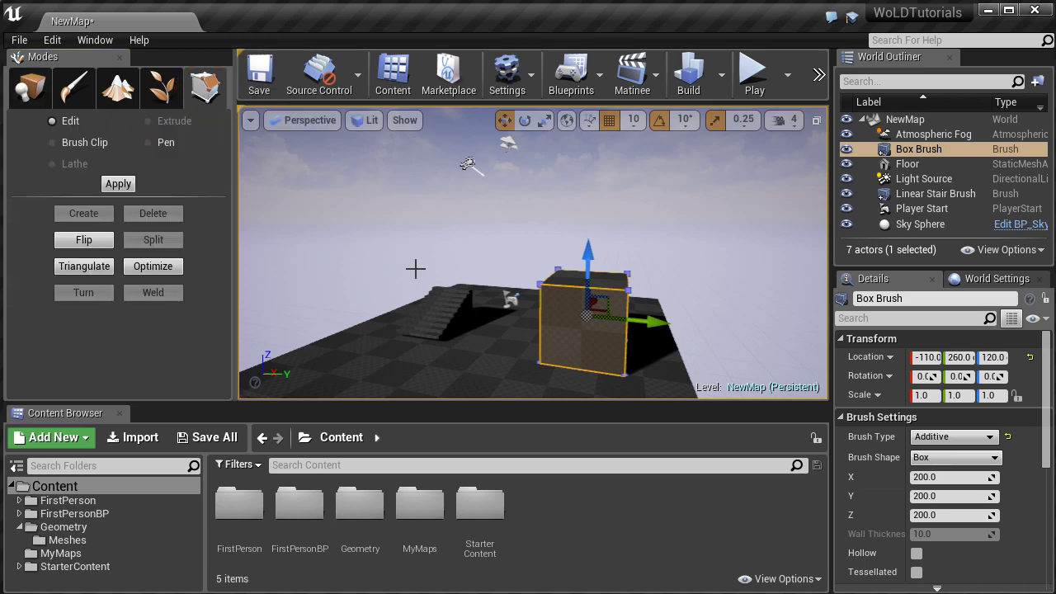
left_click_drag(688, 301, 619, 313, "alt")
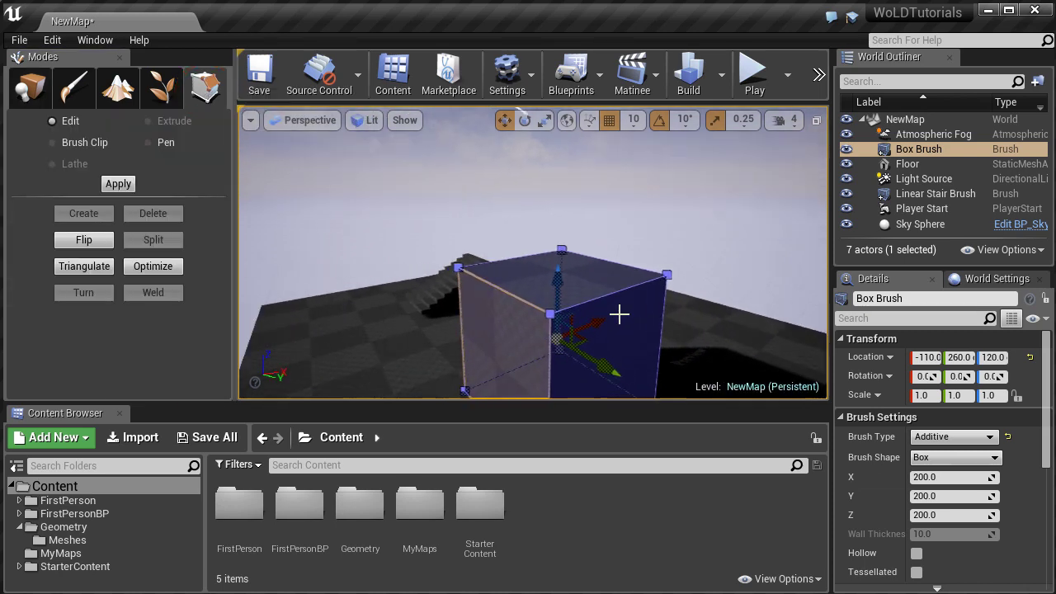
left_click(593, 266)
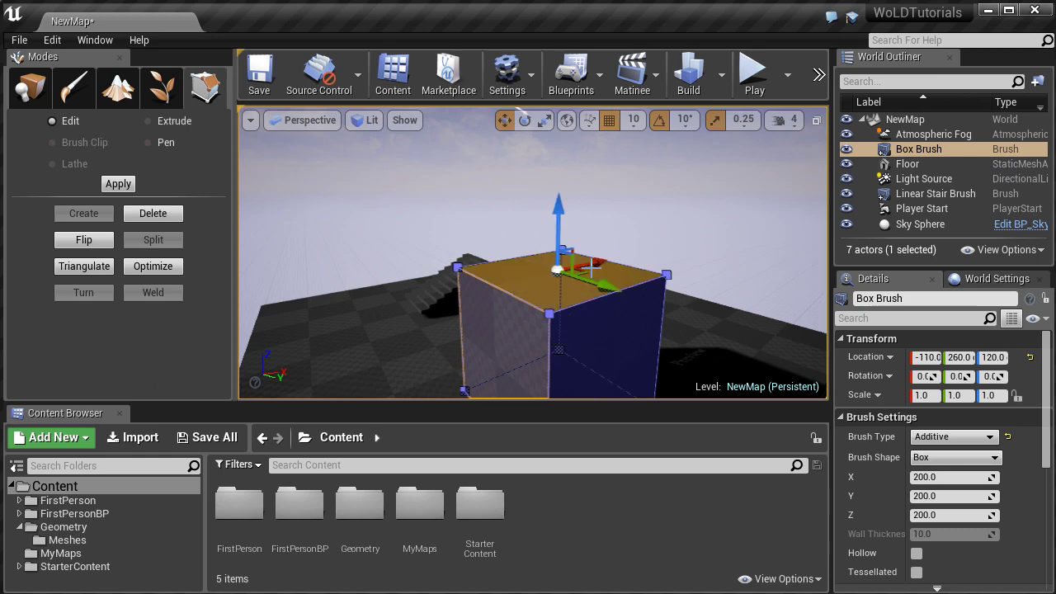
left_click(550, 314)
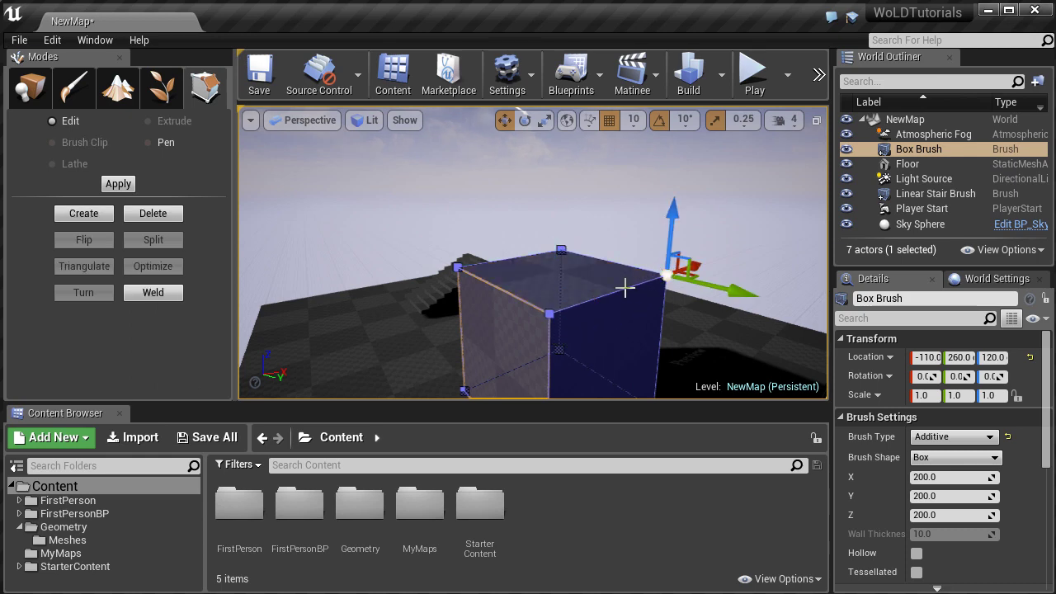
left_click(624, 287)
left_click_drag(676, 306, 619, 289)
mouse_move(558, 337)
left_mouse_down("alt")
mouse_move(655, 341)
mouse_move(624, 370)
left_mouse_up("alt")
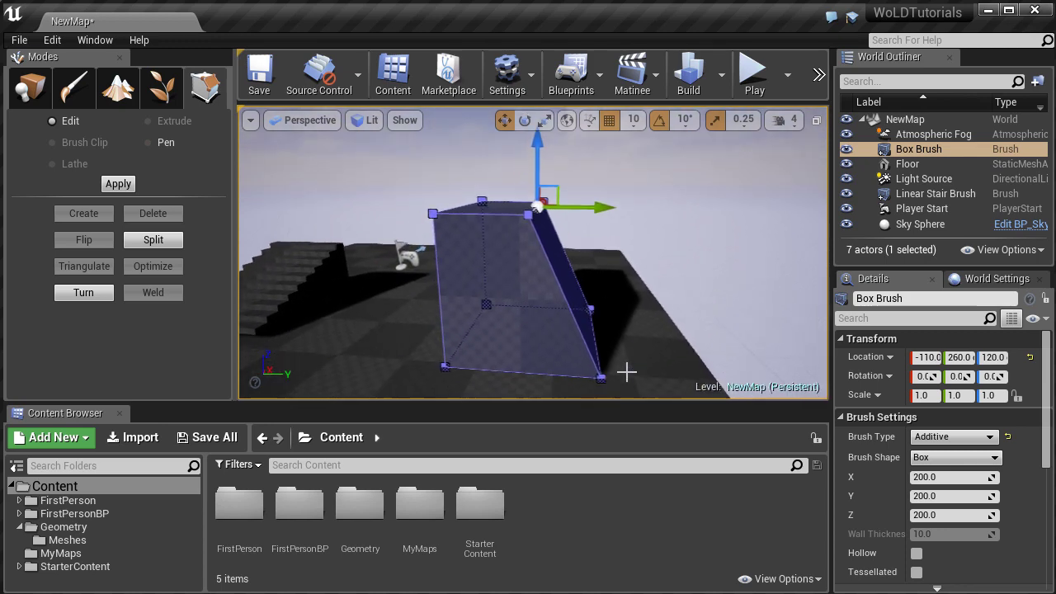
Select the two top vertices on the slanted side together and move them outward along Y past the base.
left_click(526, 216)
mouse_move(526, 216)
left_mouse_down("alt")
mouse_move(558, 250)
mouse_move(582, 223)
mouse_move(560, 244)
left_mouse_up("alt")
left_click(552, 245, "ctrl")
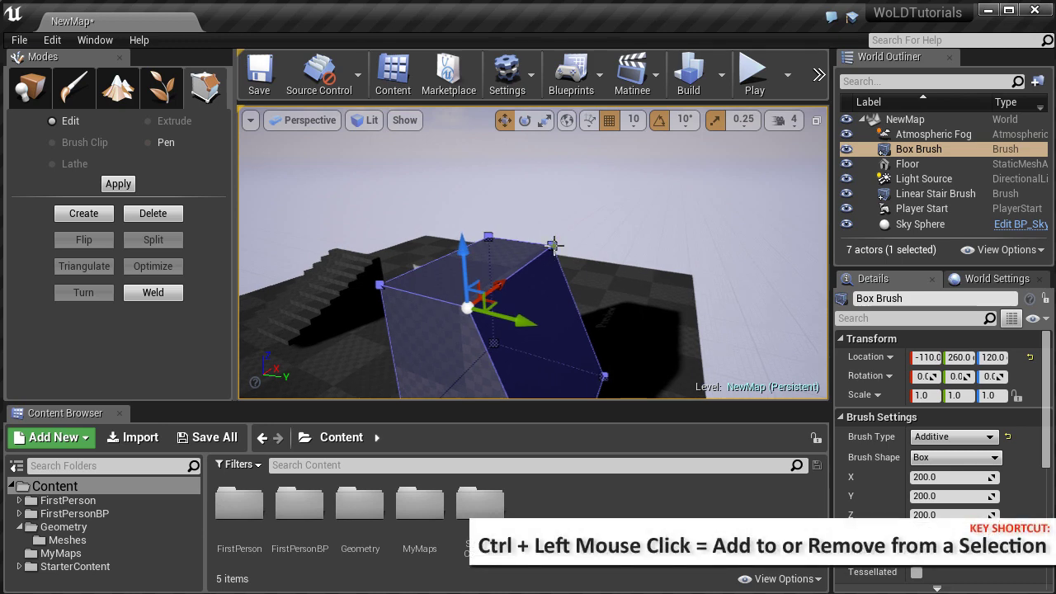
left_click(553, 245, "ctrl")
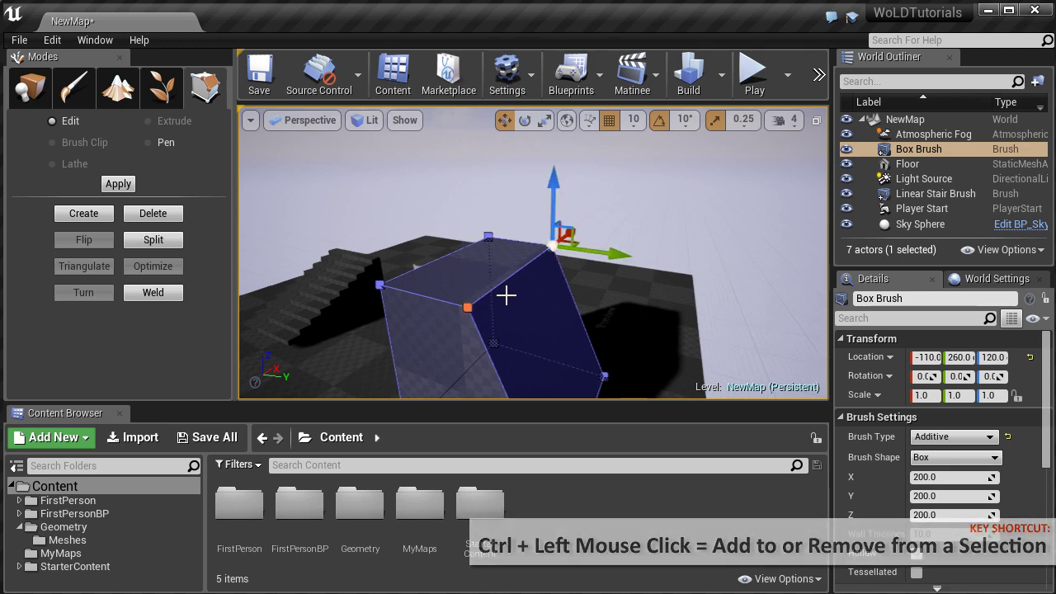
mouse_move(613, 255)
left_mouse_down()
mouse_move(684, 289)
mouse_move(583, 285)
left_mouse_up()
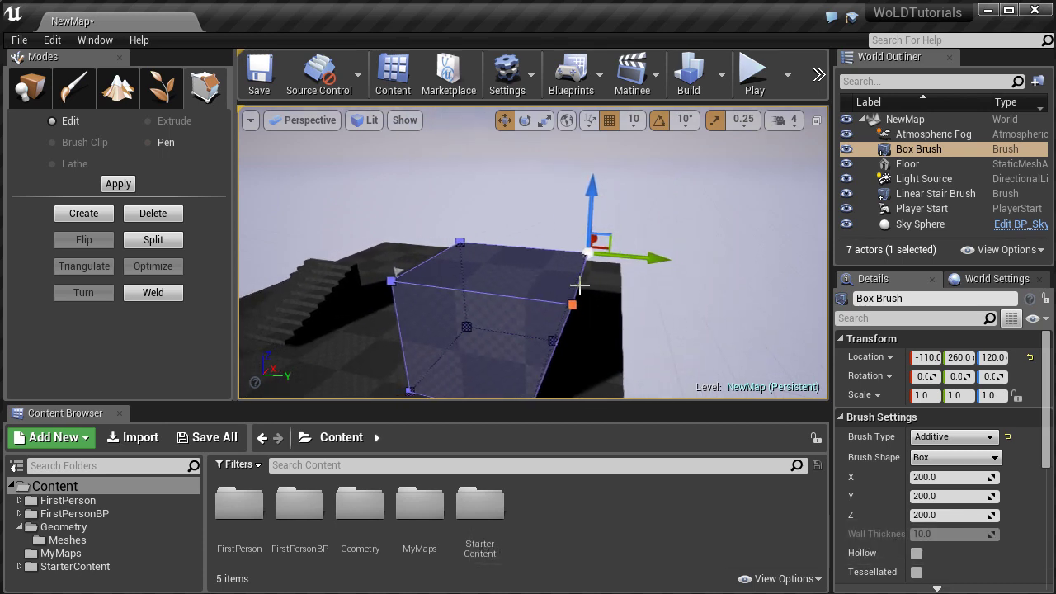
Raise the box brush's top face along Z to make the shape taller, and return to Place mode.
left_click(523, 272)
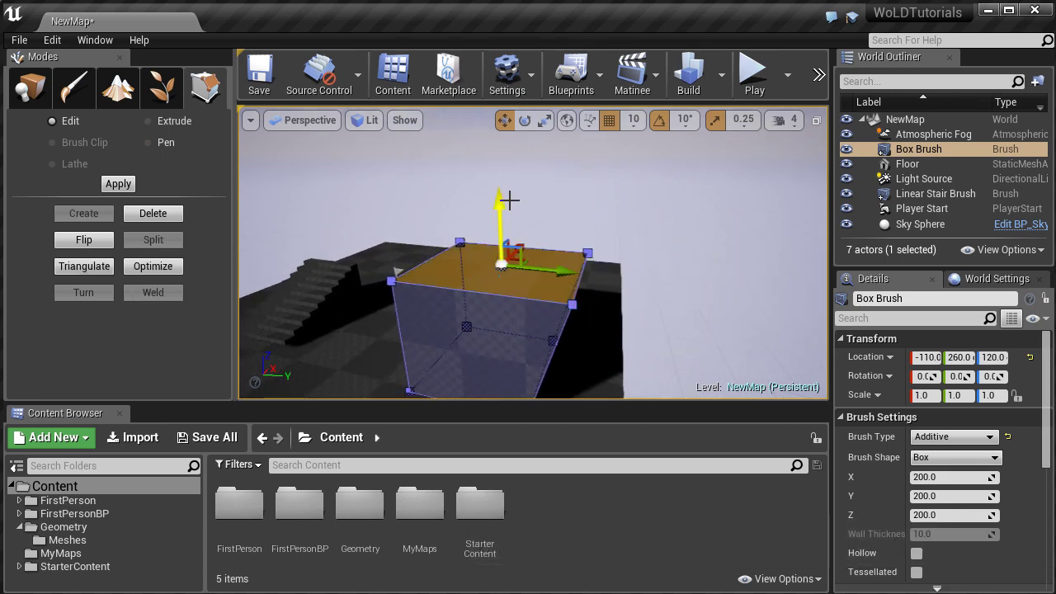
mouse_move(499, 198)
left_mouse_down()
mouse_move(497, 103)
mouse_move(496, 116)
left_mouse_up()
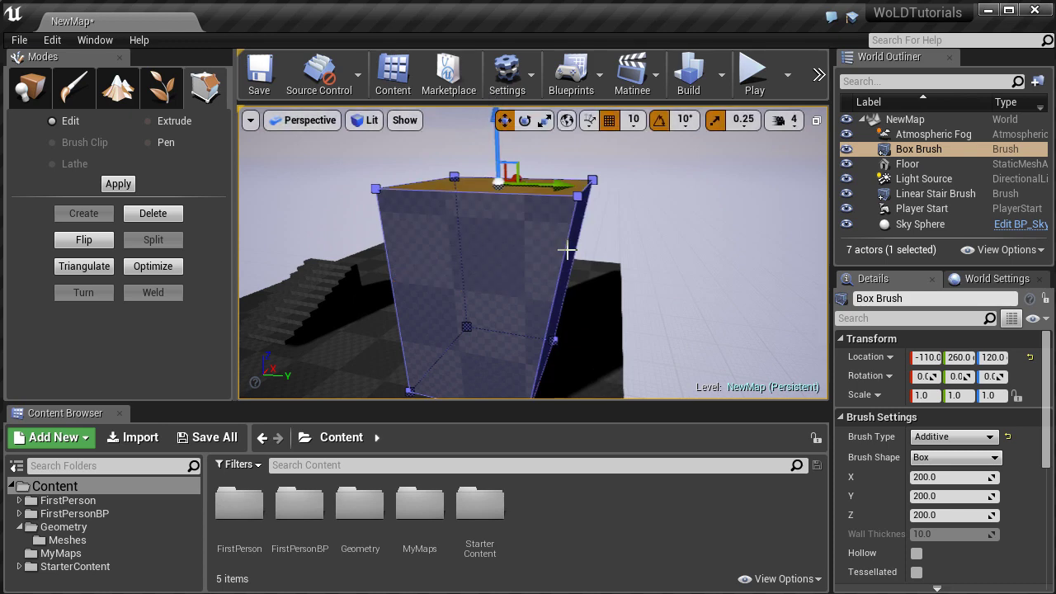
mouse_move(569, 257)
right_mouse_down()
mouse_move(552, 250)
mouse_move(568, 251)
right_mouse_up()
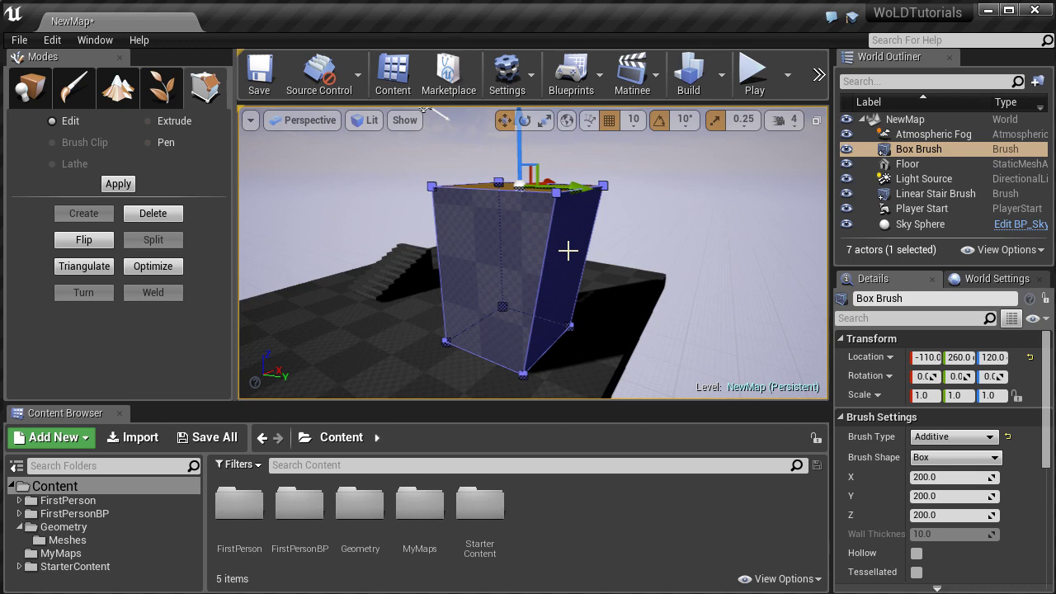
mouse_move(385, 299)
right_mouse_down()
mouse_move(349, 292)
mouse_move(395, 292)
right_mouse_up()
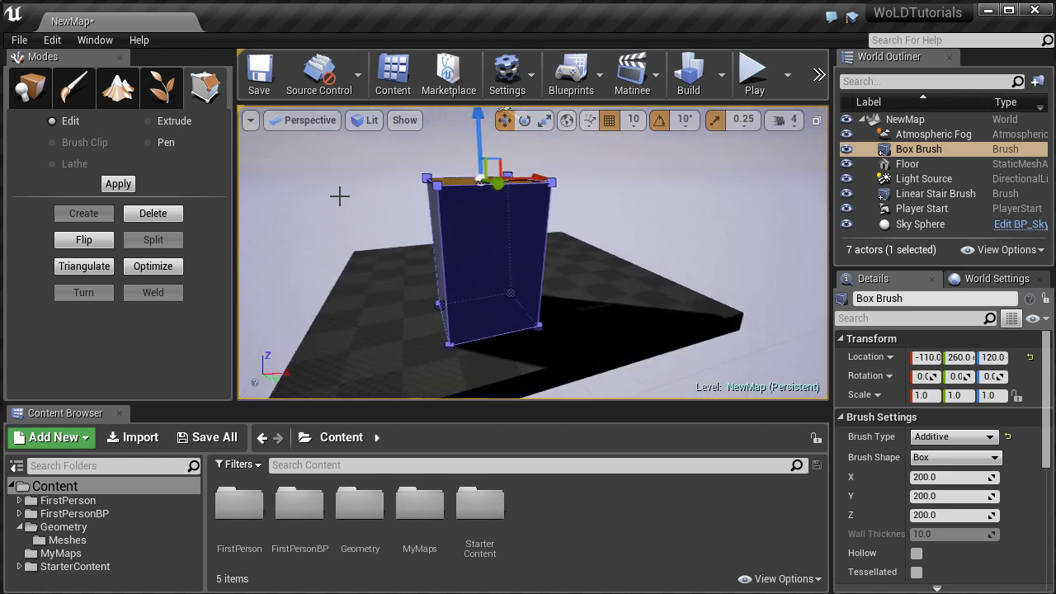
left_click(32, 88)
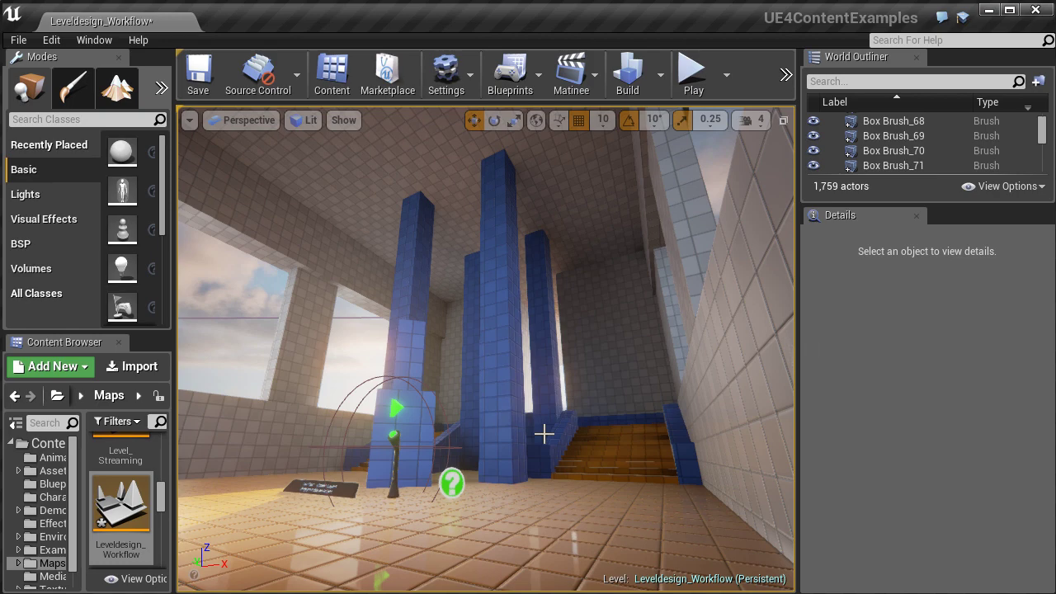
Inspect the ceiling and blue column brushes in the Leveldesign_Workflow map, and show the available BSP brush types.
left_click(391, 179)
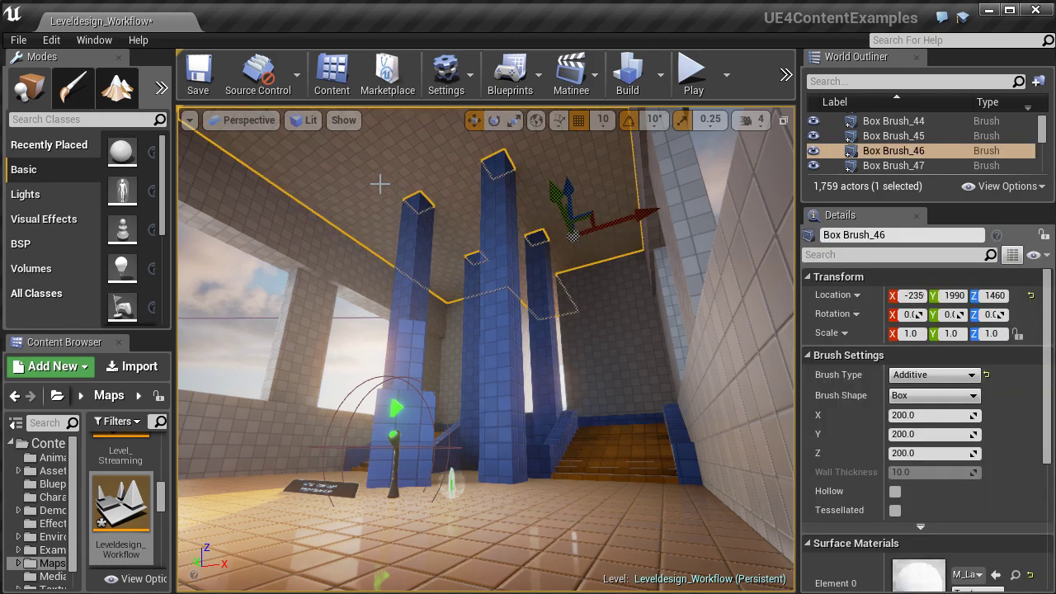
left_click(405, 292)
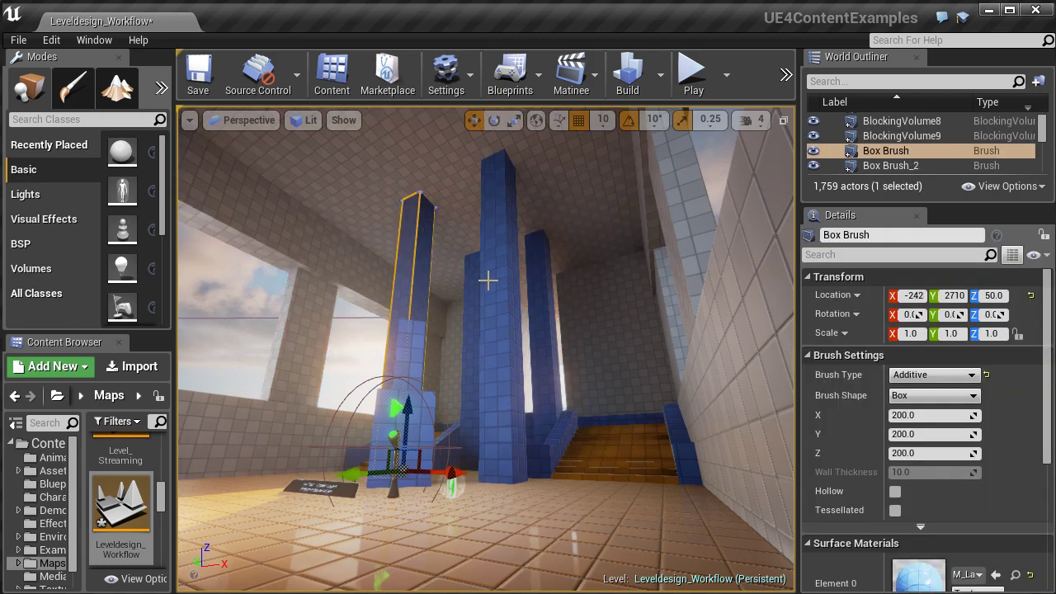
left_click(488, 279)
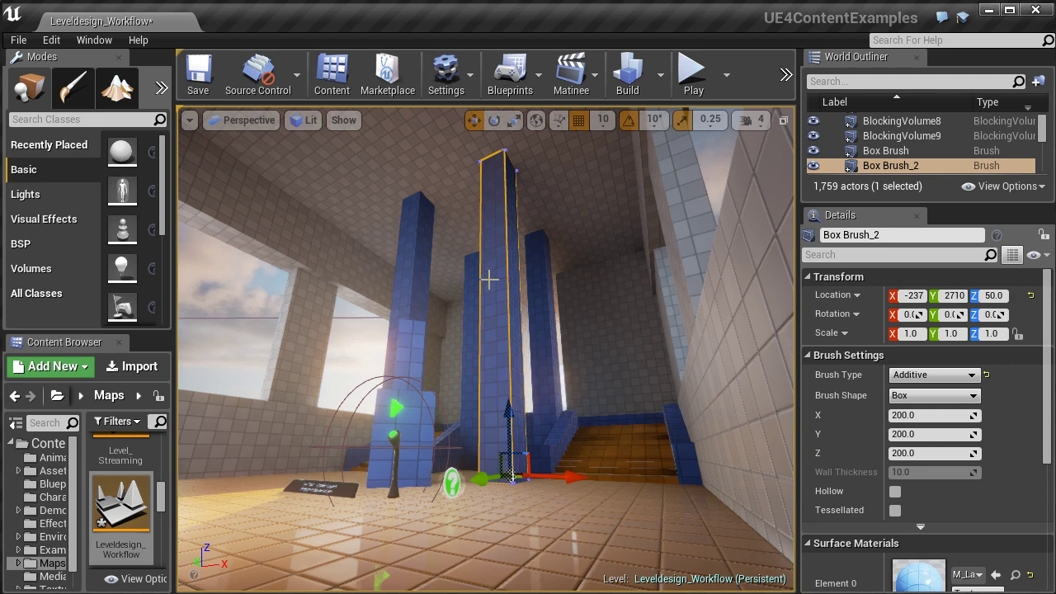
left_click(30, 245)
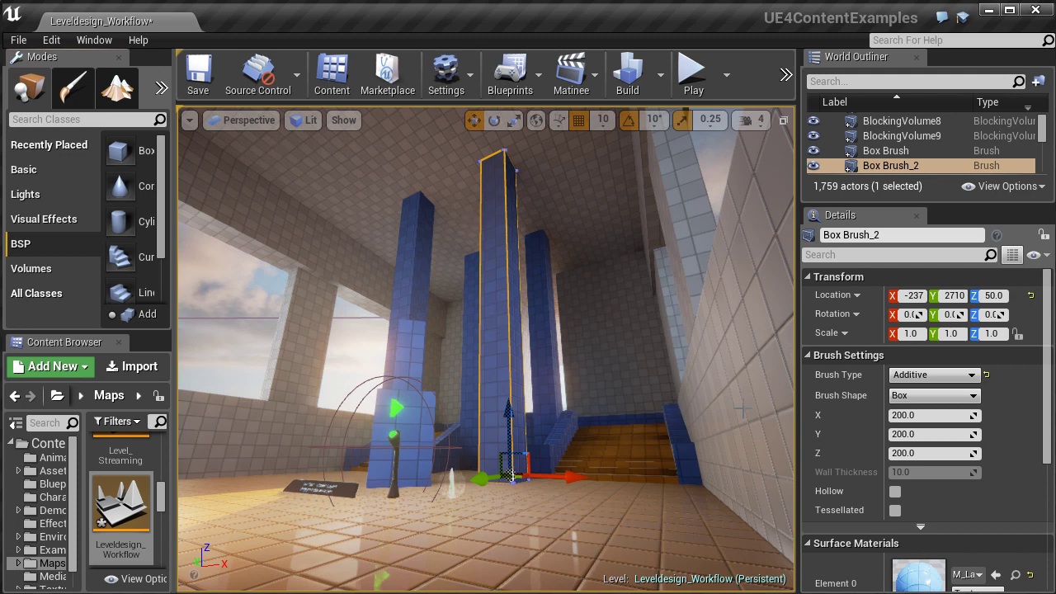
Travel through the Leveldesign_Workflow map from the blocked-out hall to its finished, detailed version with the statue.
key("w")
mouse_move(743, 407)
right_mouse_down()
mouse_move(660, 397)
mouse_move(753, 396)
mouse_move(1048, 499)
mouse_move(1052, 511)
mouse_move(1054, 487)
mouse_move(992, 472)
mouse_move(764, 452)
mouse_move(791, 451)
mouse_move(797, 438)
mouse_move(877, 455)
mouse_move(865, 469)
mouse_move(913, 474)
mouse_move(937, 445)
mouse_move(924, 446)
right_mouse_up()
key("s")
key("w")
key("w")
key("w")
key("w")
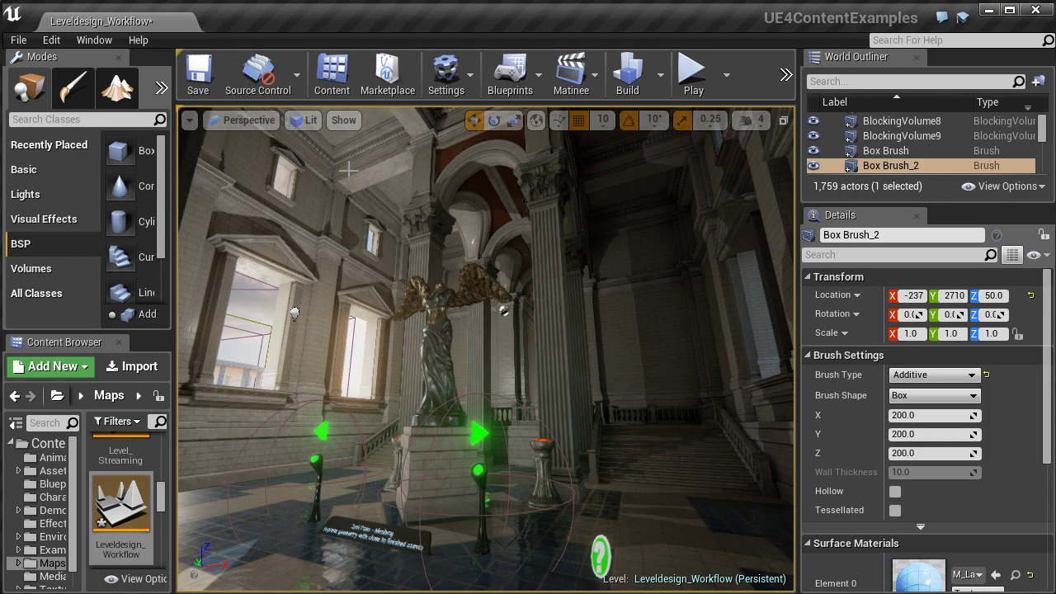
Hide static meshes in the viewport to examine which BSP brushes remain, and show the static meshes again.
left_click(344, 120)
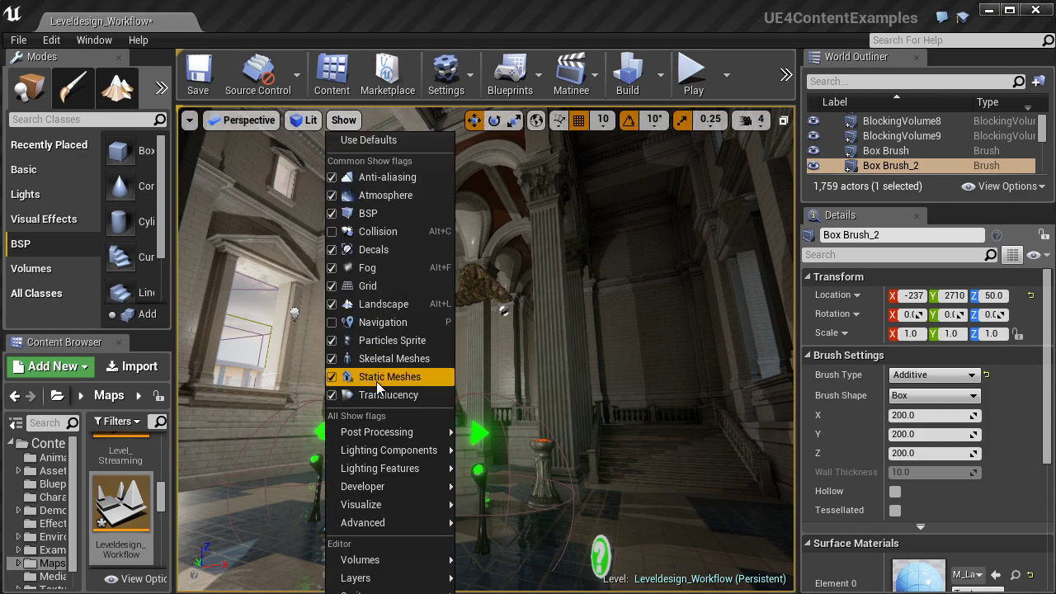
left_click(330, 383)
right_click_drag(544, 399, 500, 396)
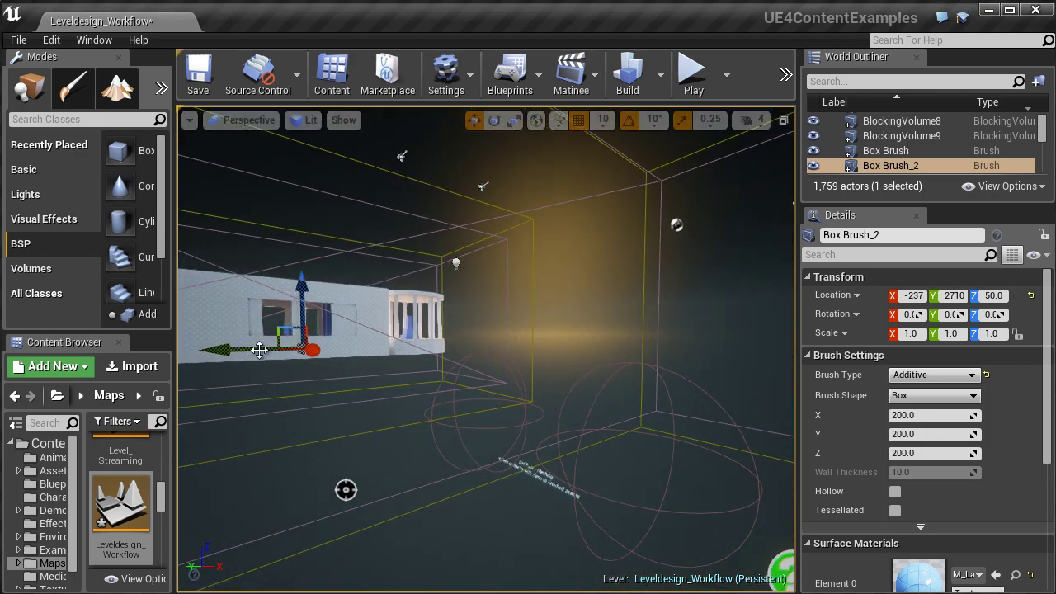
left_click(240, 306)
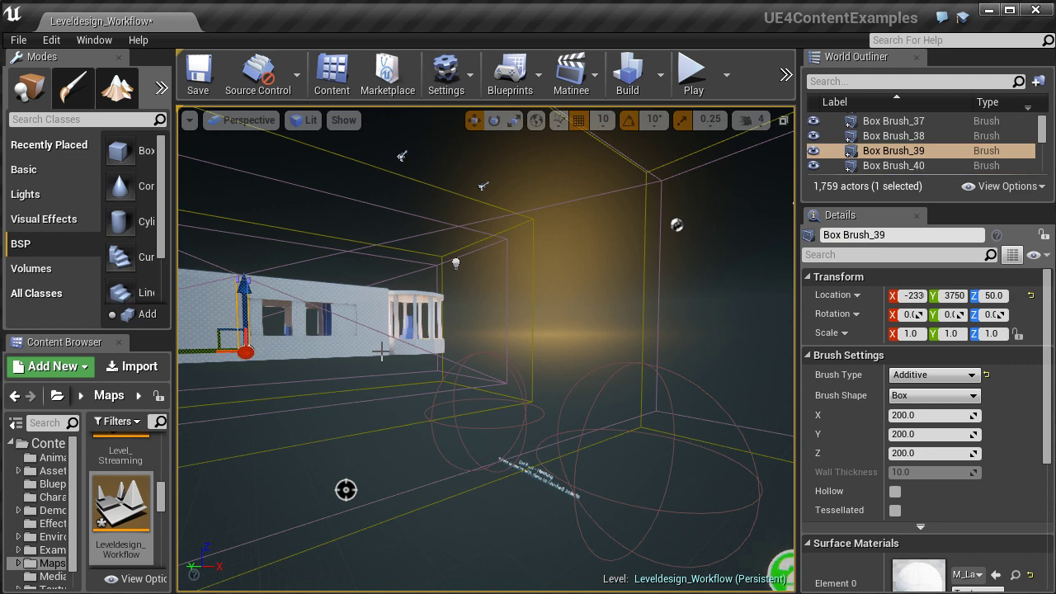
left_click(343, 119)
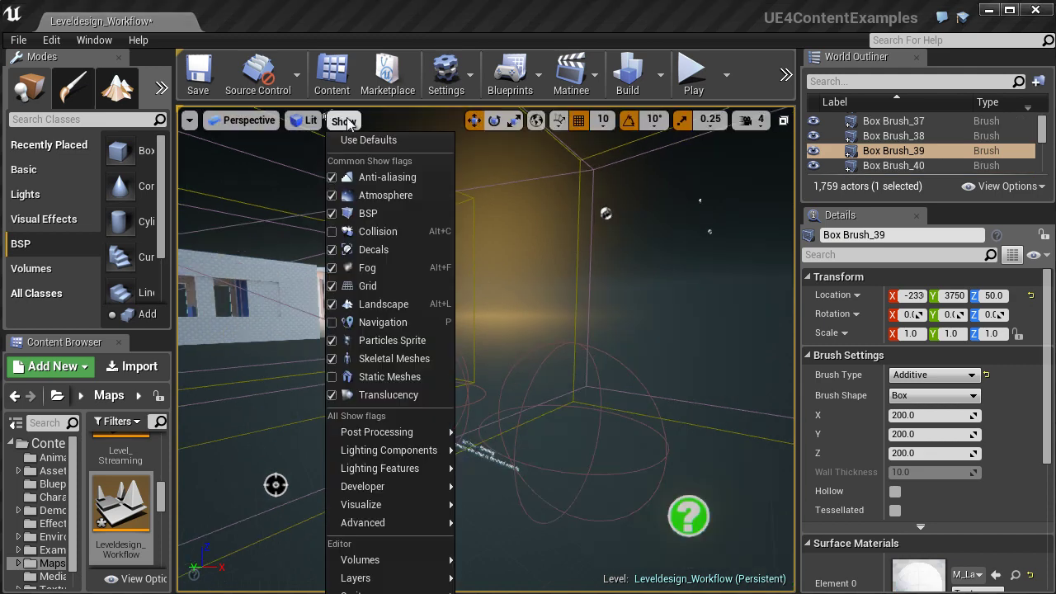
left_click(336, 378)
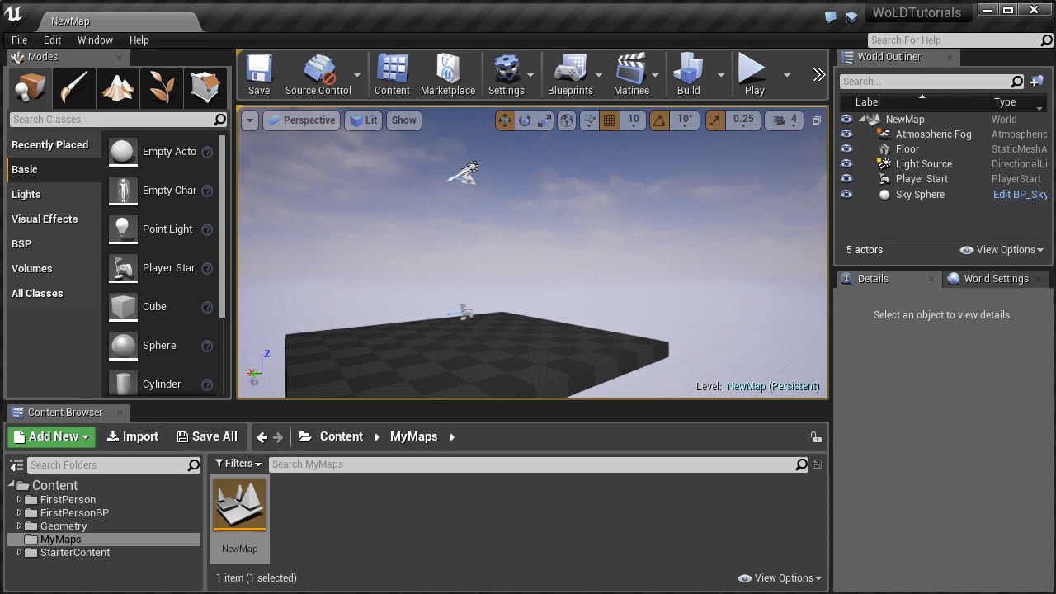
Place an additive box BSP brush on the floor of NewMap and focus the view on it.
mouse_move(551, 264)
left_mouse_down()
mouse_move(525, 272)
mouse_move(573, 280)
mouse_move(543, 252)
left_mouse_up()
left_click(442, 355)
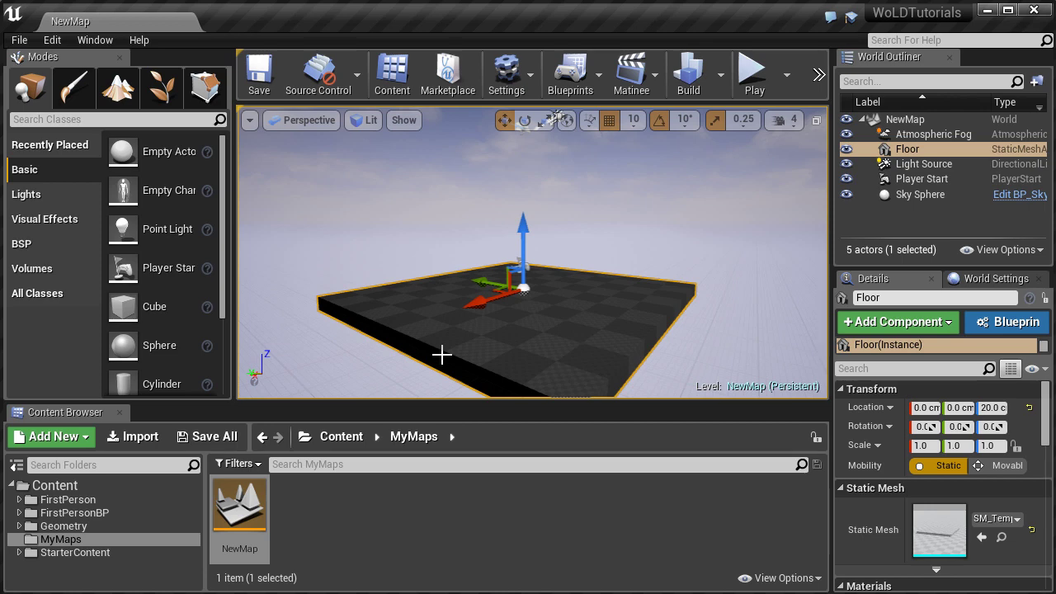
left_click(27, 247)
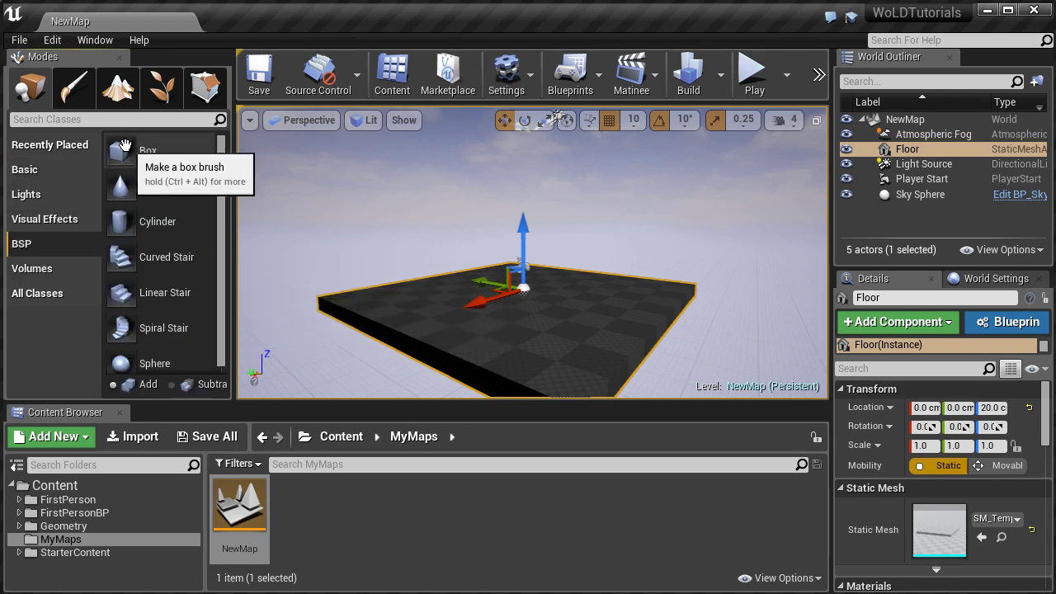
mouse_move(123, 146)
left_mouse_down()
mouse_move(355, 243)
mouse_move(587, 311)
left_mouse_up()
key("f")
mouse_move(388, 327)
left_mouse_down("alt")
mouse_move(325, 313)
mouse_move(324, 363)
left_mouse_up("alt")
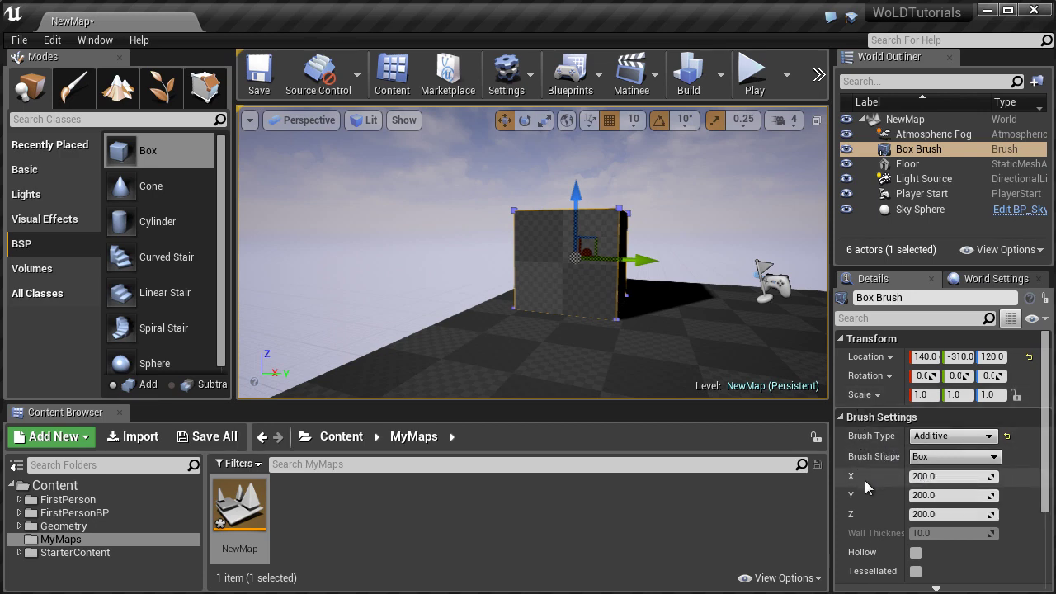
Set the box brush's dimensions to X 60, Y 60 and Z 180.
left_click(941, 476)
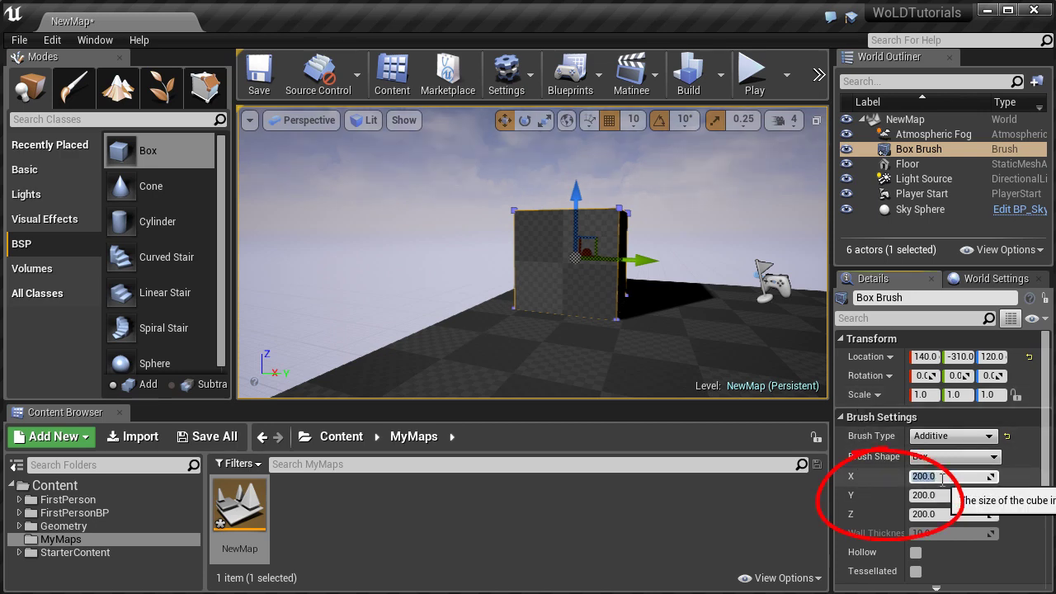
type("60")
key("Tab")
type("60")
key("Tab")
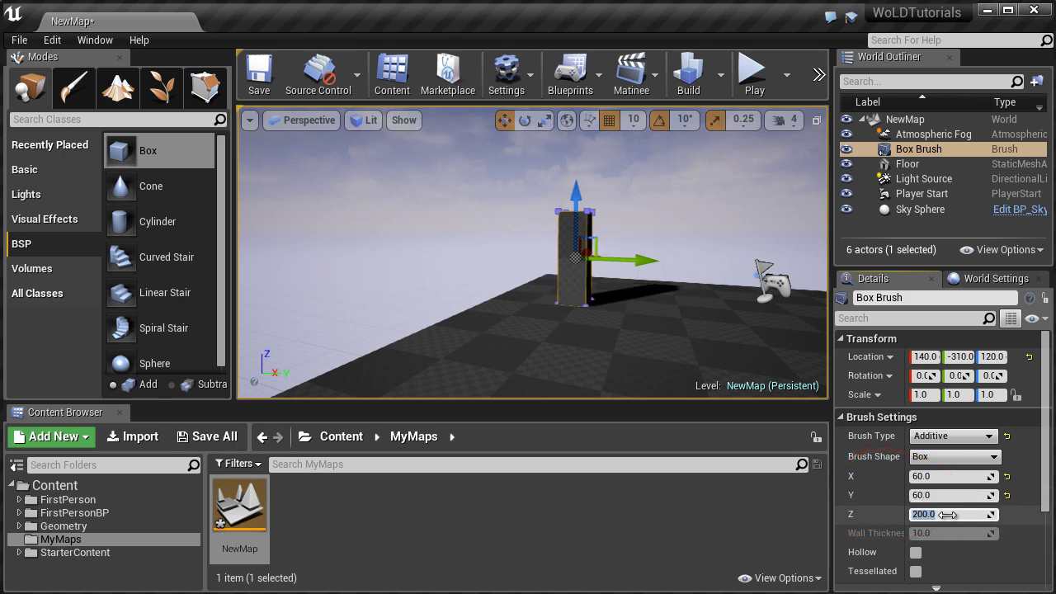
type("180")
key("Return")
Lower the box brush onto the floor at a Z location of 110, and view it in the full-screen viewport.
scroll(626, 302, "up", 10)
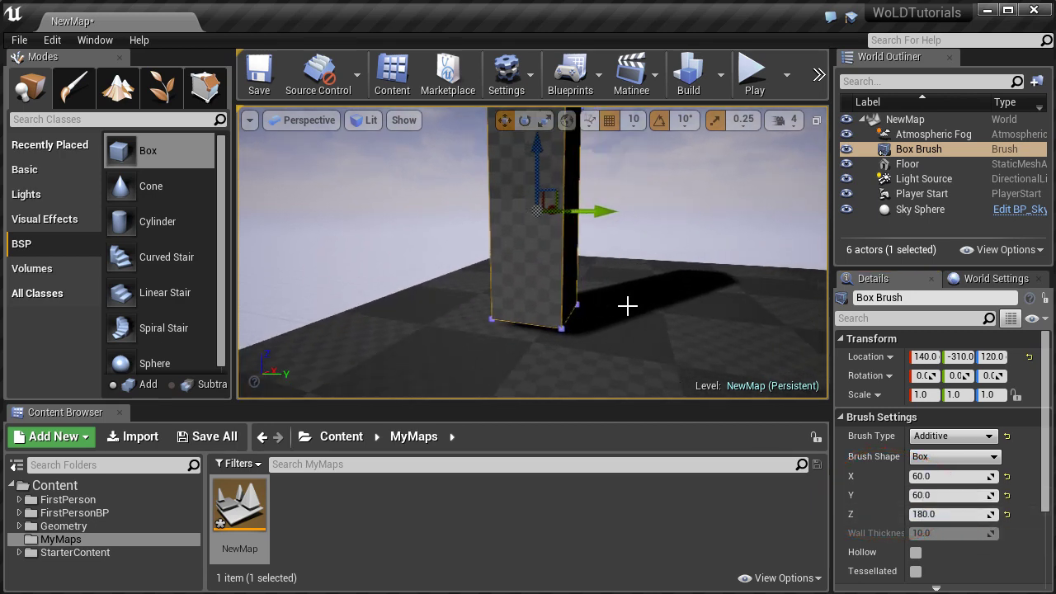
scroll(606, 276, "down", 1)
left_click_drag(505, 151, 506, 159)
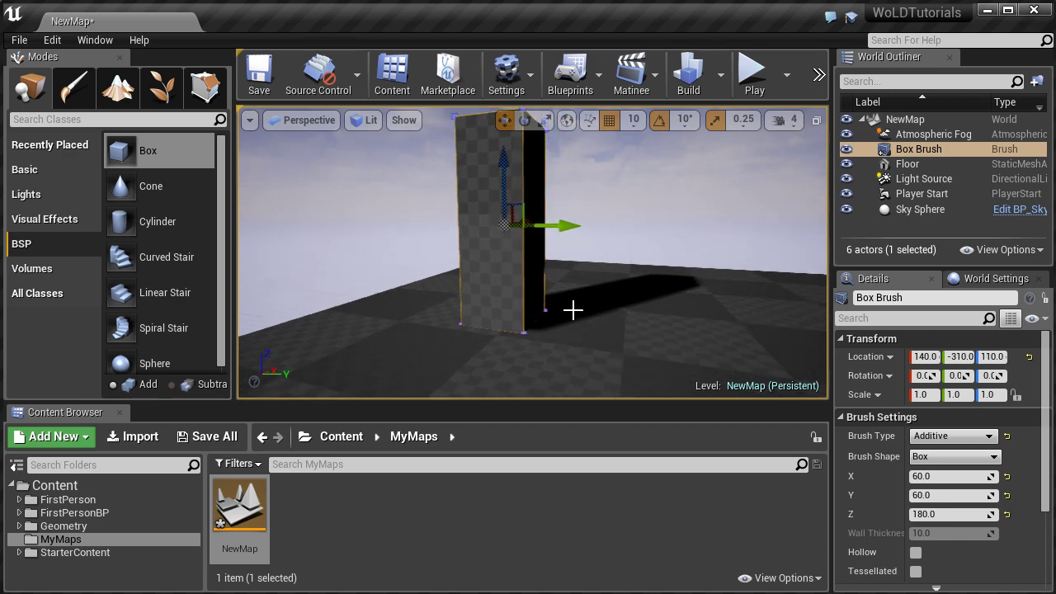
key("F11")
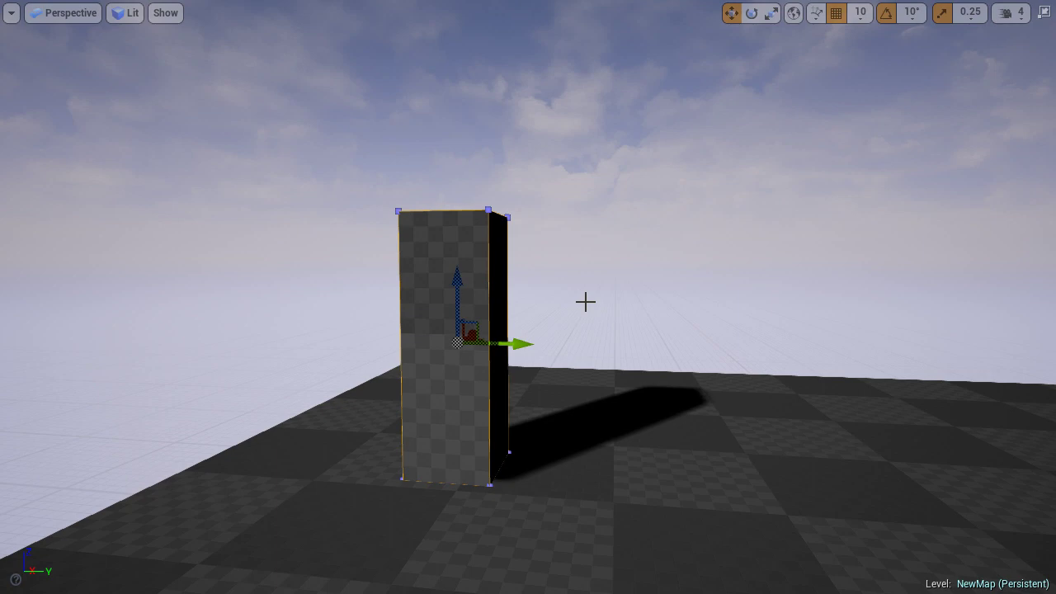
right_click_drag(602, 308, 660, 326)
key("s")
key("w")
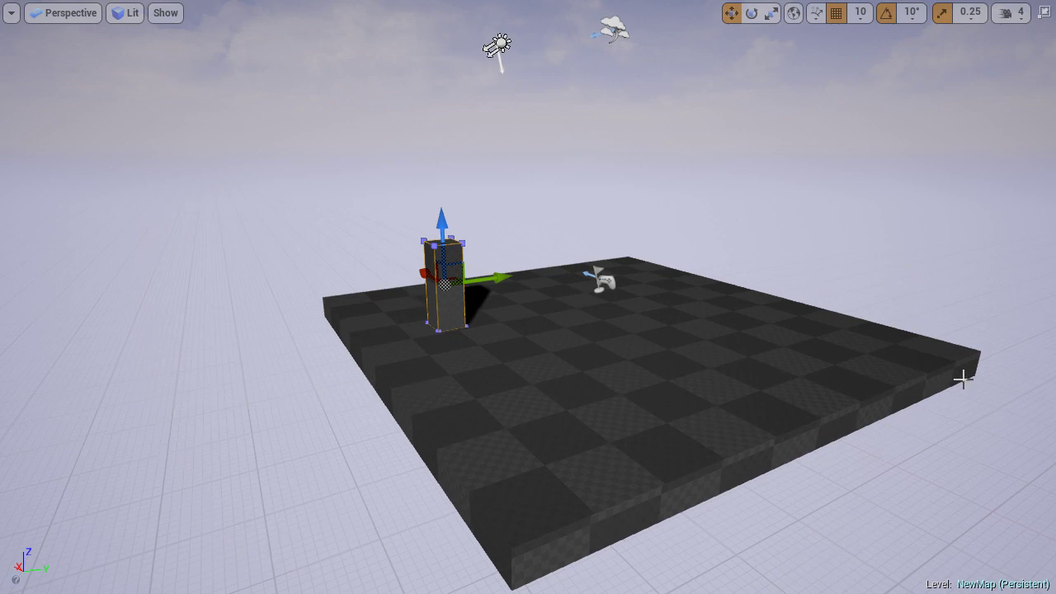
left_click(660, 302)
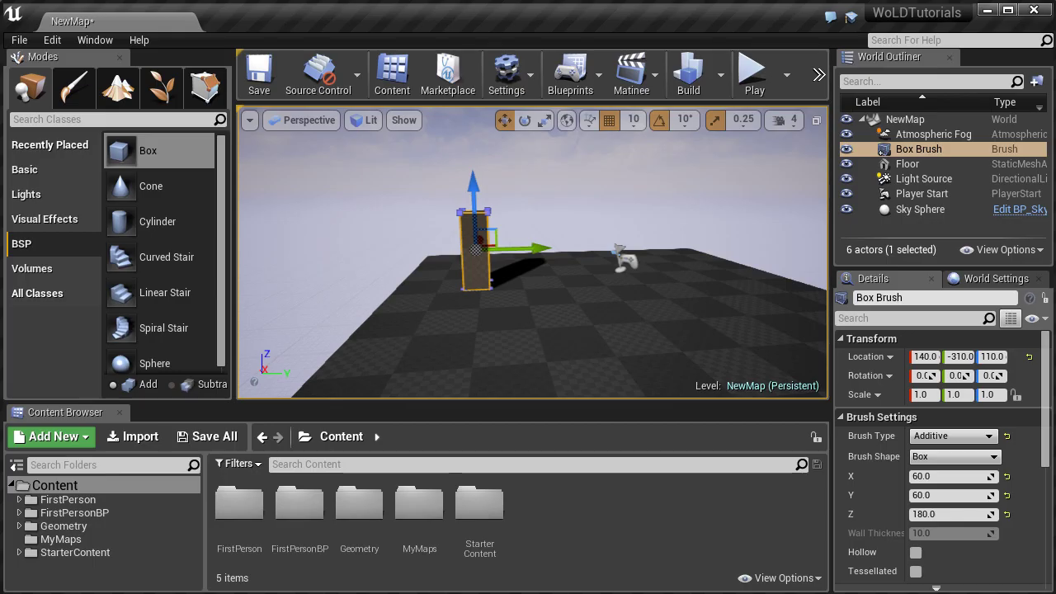
Show engine content in the Content Browser and open the Engine Content folder.
left_click(800, 579)
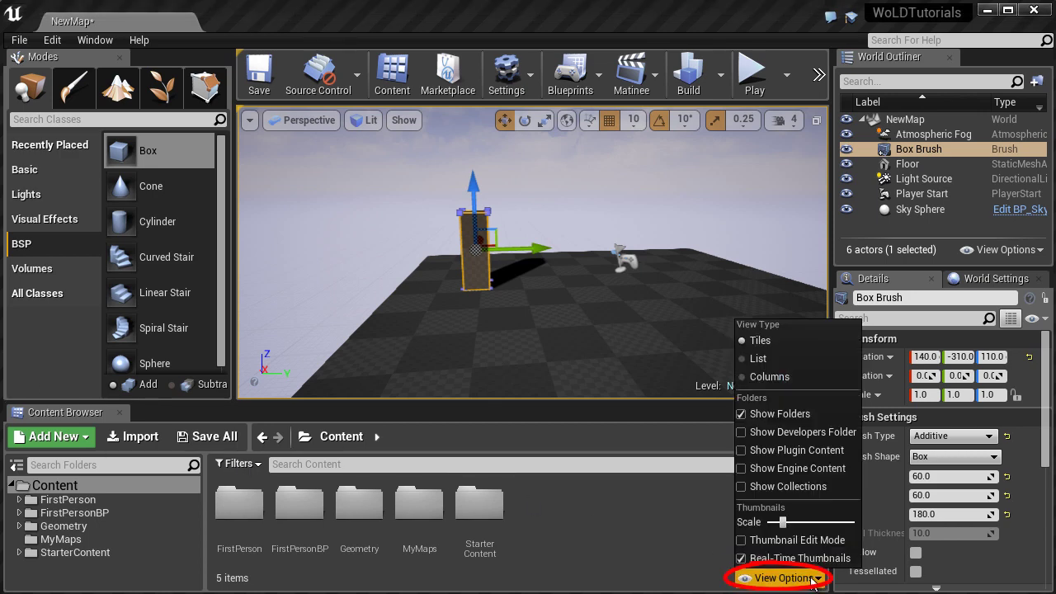
left_click(741, 468)
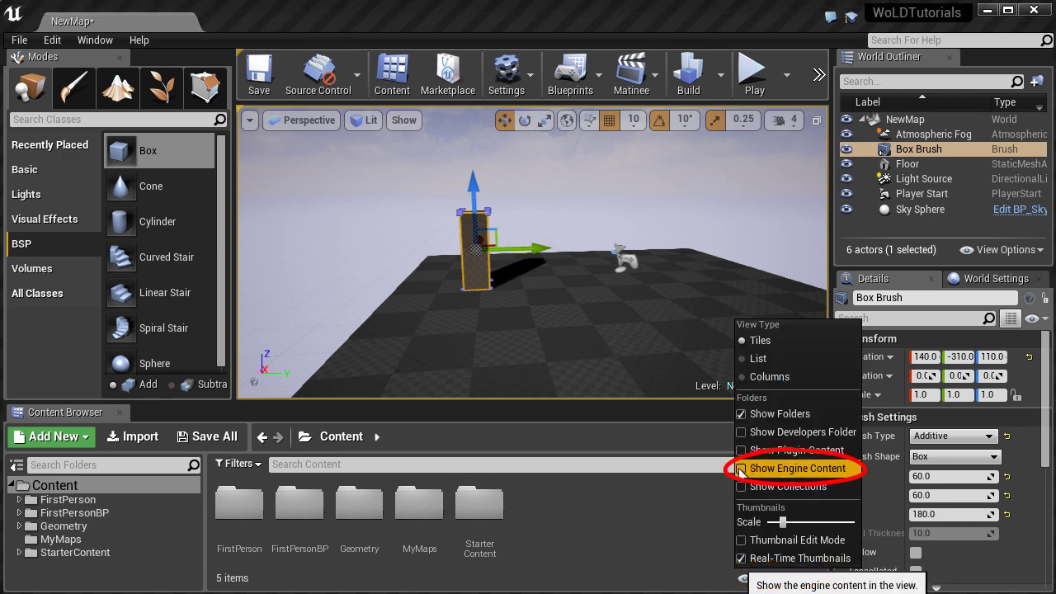
left_click(72, 569)
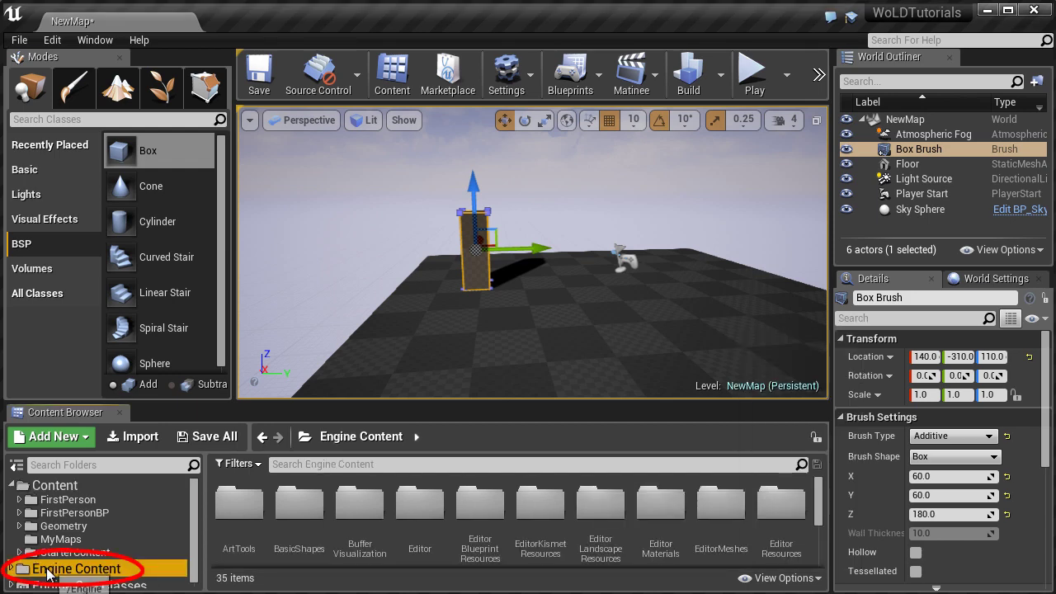
Filter the engine content by Skeletal Mesh and place the TutorialTPP character on the floor beside the box brush.
left_click(248, 464)
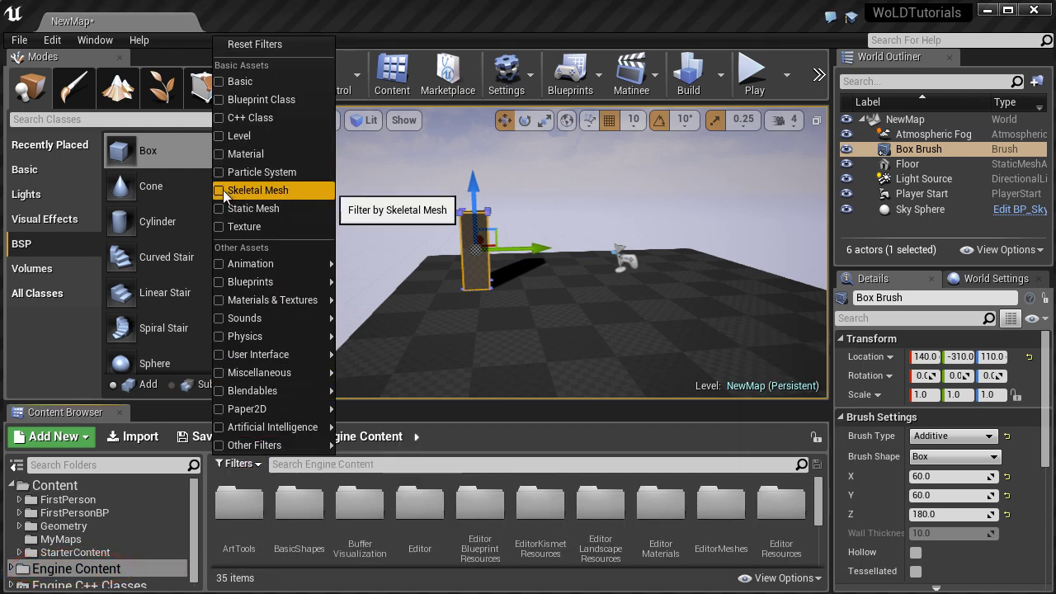
left_click(252, 190)
mouse_move(272, 281)
left_click(359, 524)
left_click(359, 523)
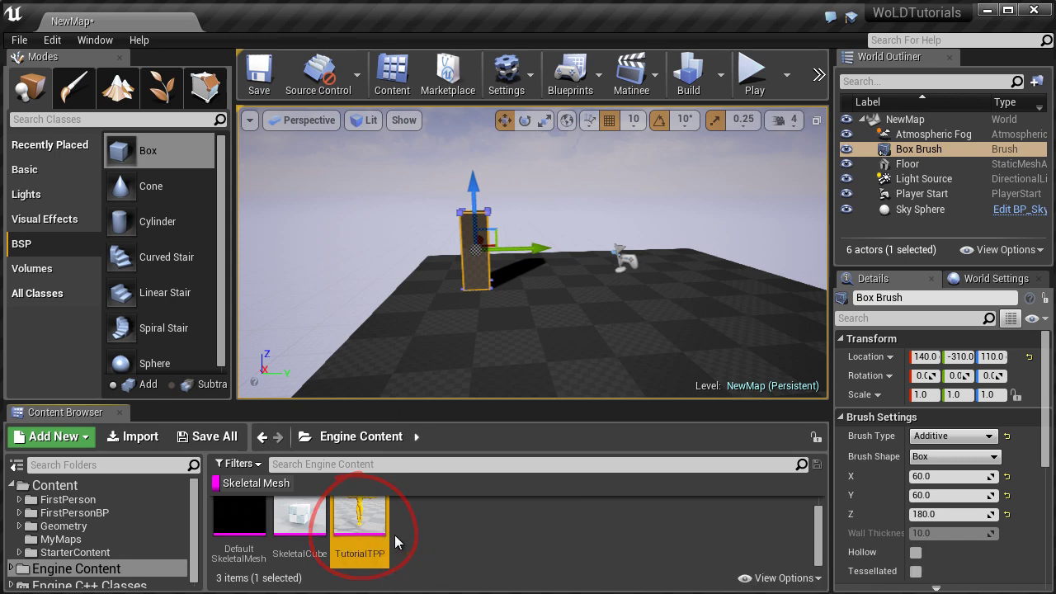
left_click_drag(352, 513, 418, 298)
right_click_drag(418, 297, 536, 304)
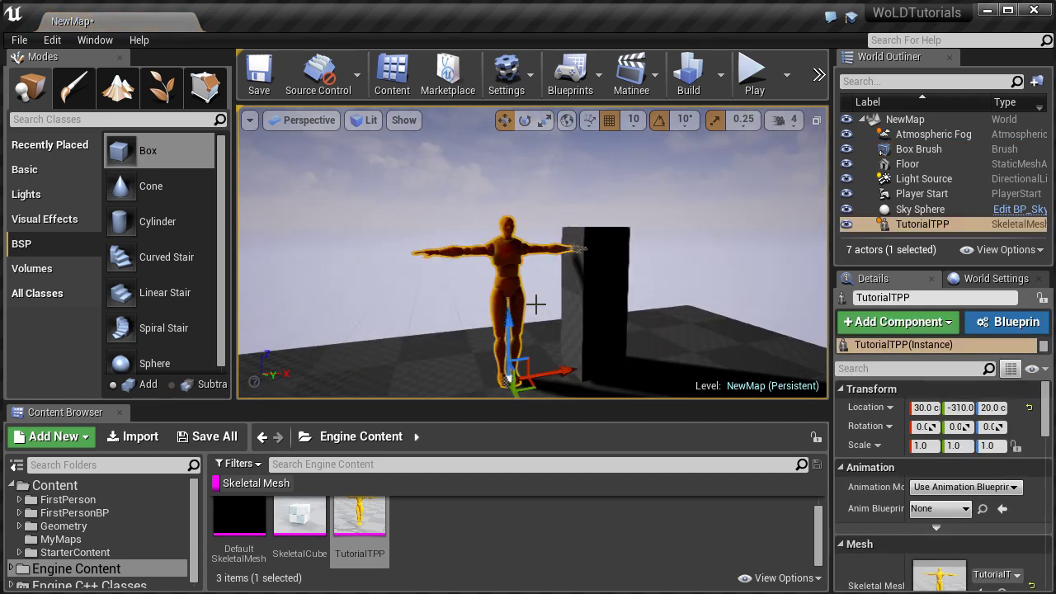
Compare TutorialTPP's height with the grid in the front view, set its Z scale to 0.95, and return to the perspective view.
key("alt+h")
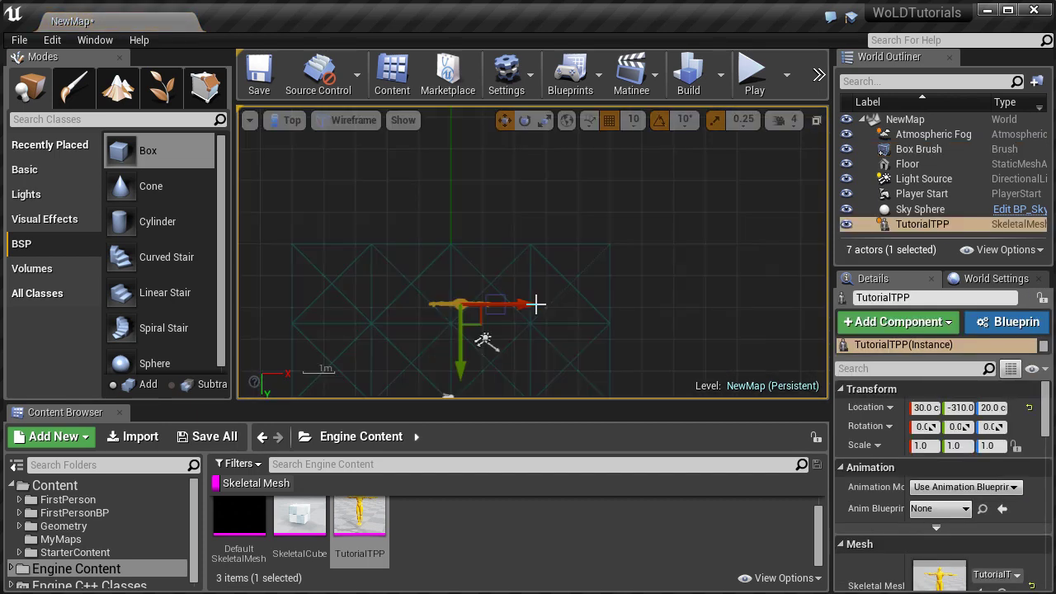
scroll(566, 294, "up", 3)
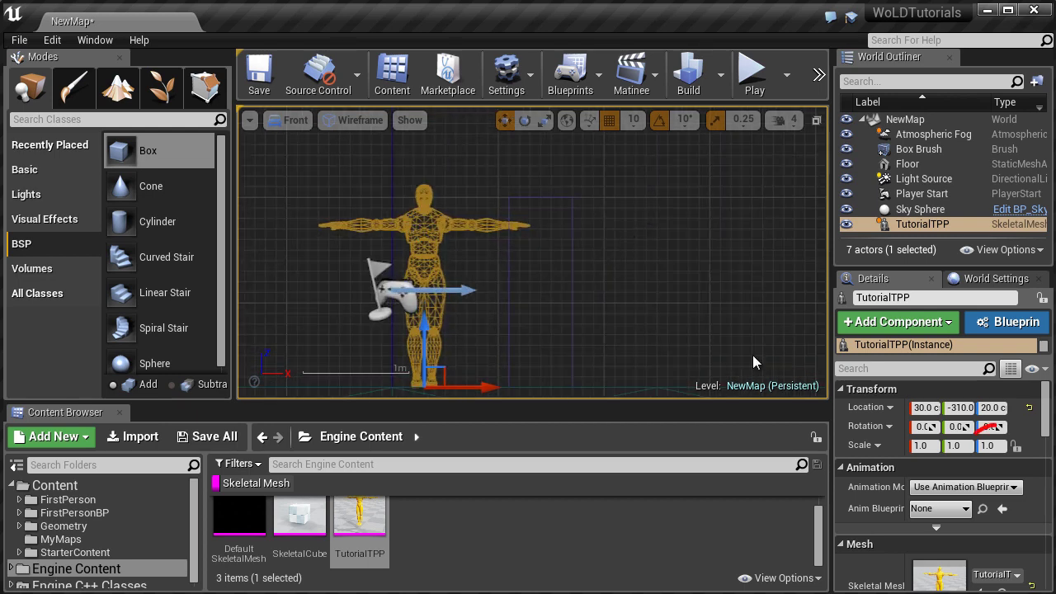
left_click(996, 446)
type(".9")
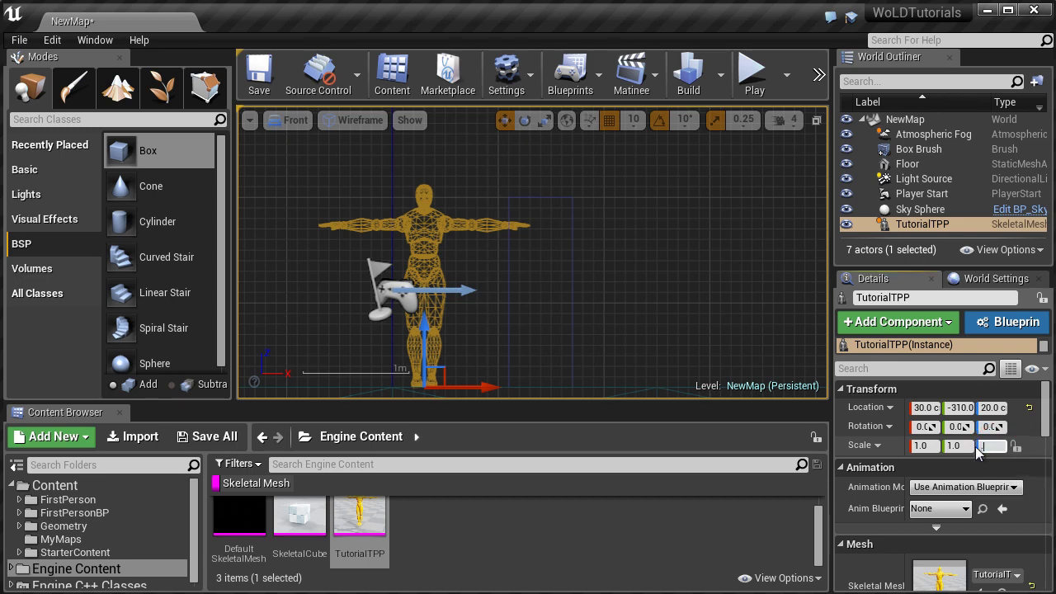
type("5")
key("Return")
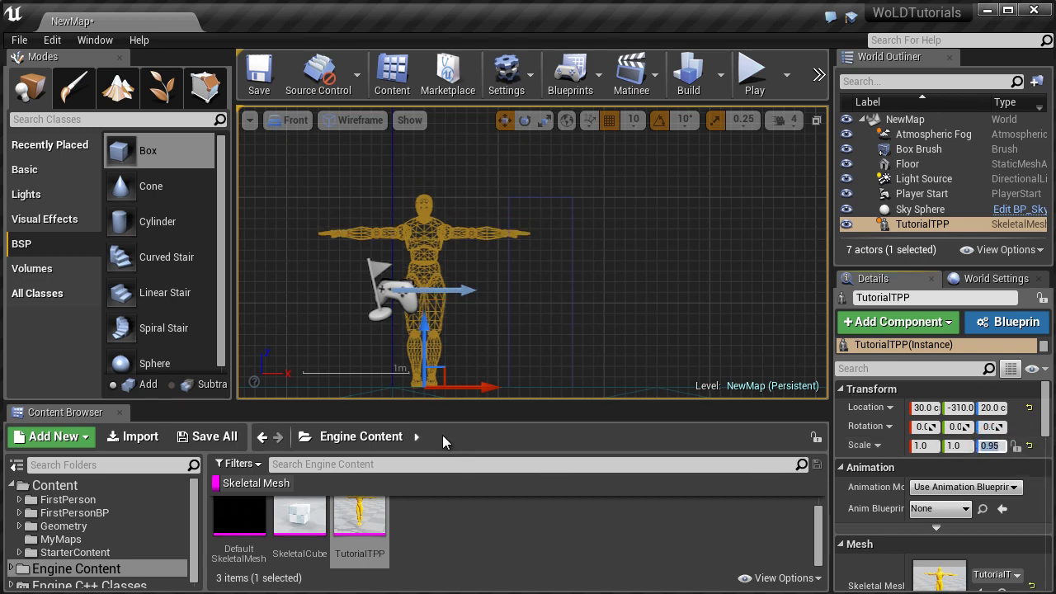
key("alt+g")
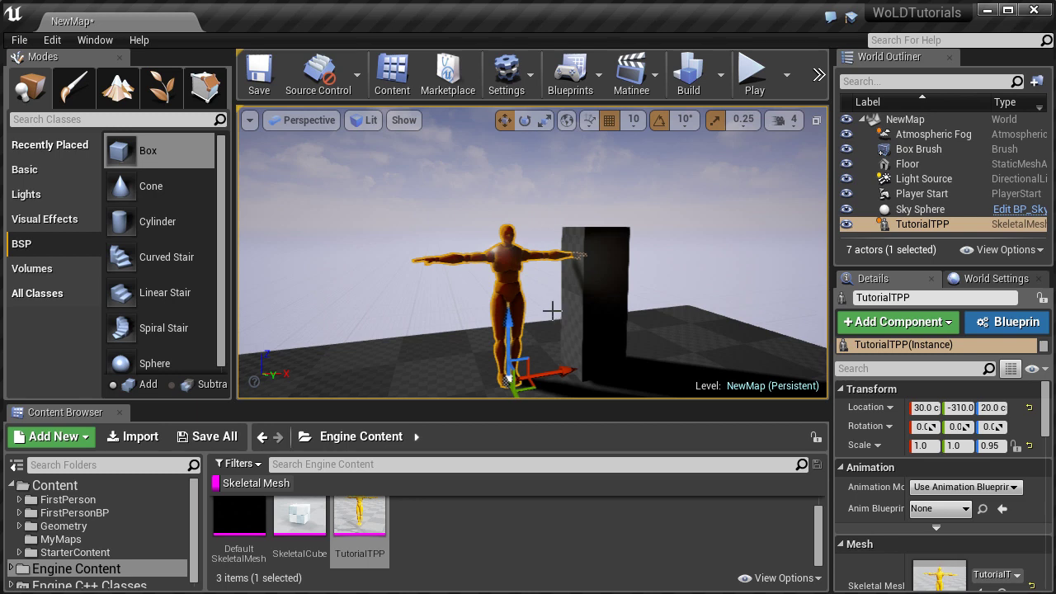
right_click_drag(608, 305, 597, 306)
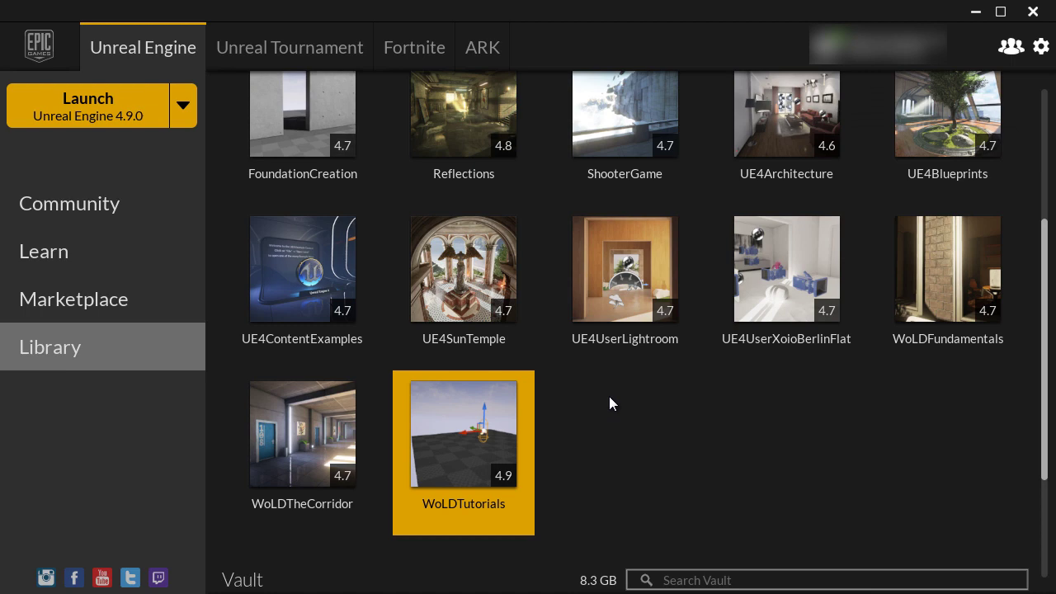
In the Epic Games Launcher, find UE4 Mannequin: Mobile among the Marketplace's Characters and Animations and open its page.
left_click(82, 300)
scroll(418, 340, "down", 5)
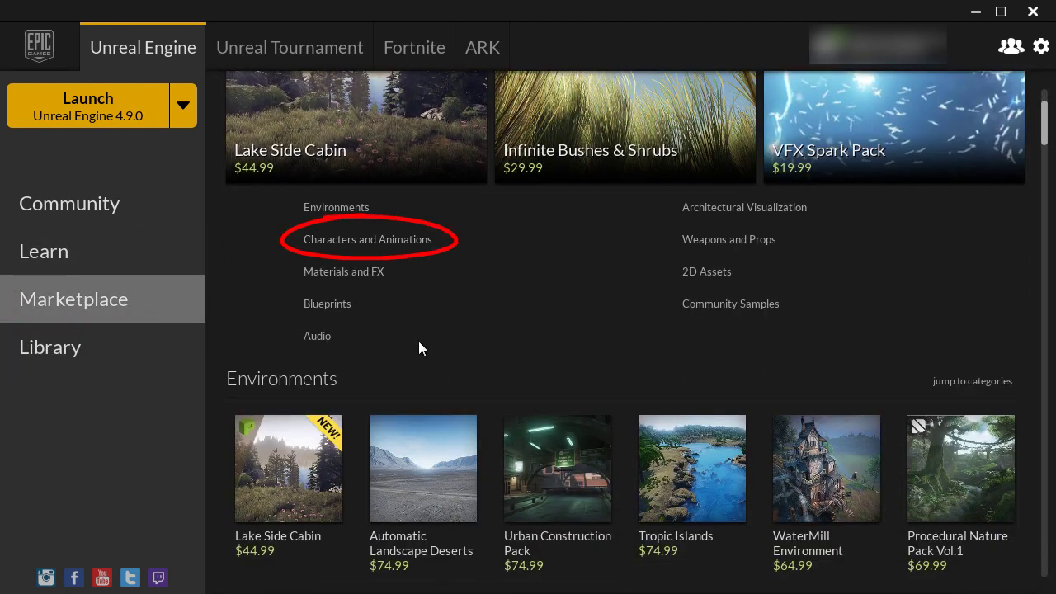
left_click(360, 243)
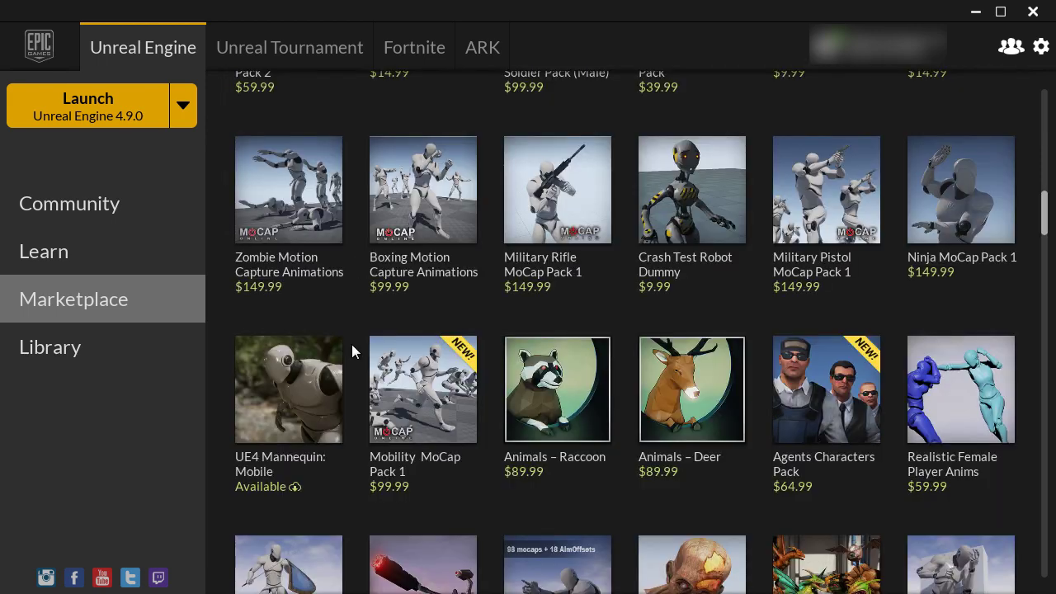
left_click(303, 393)
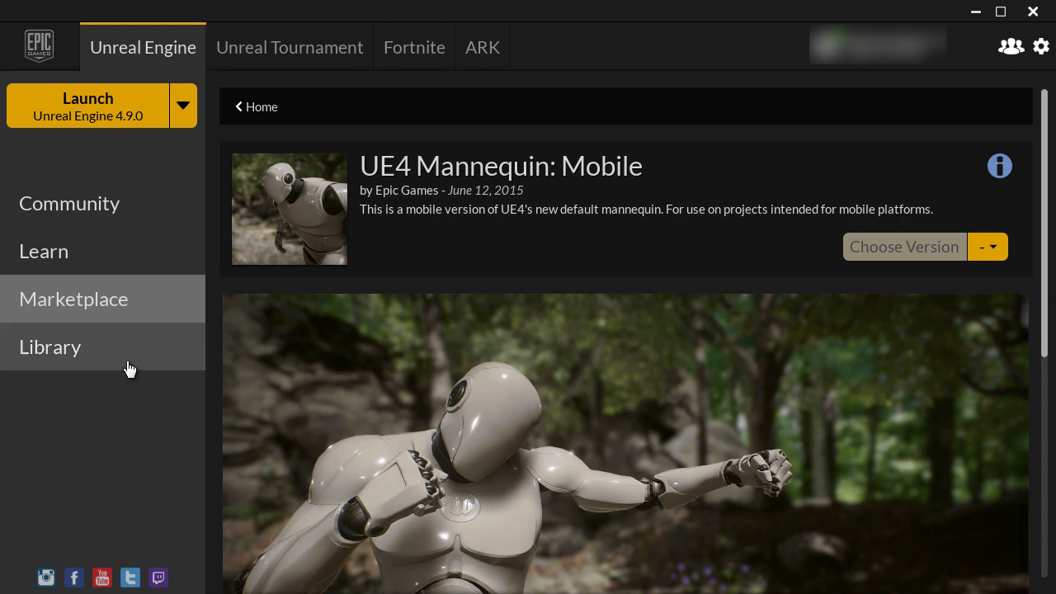
Find UE4 Mannequin: Mobile in the Library's Vault and start adding it to a project.
left_click(62, 350)
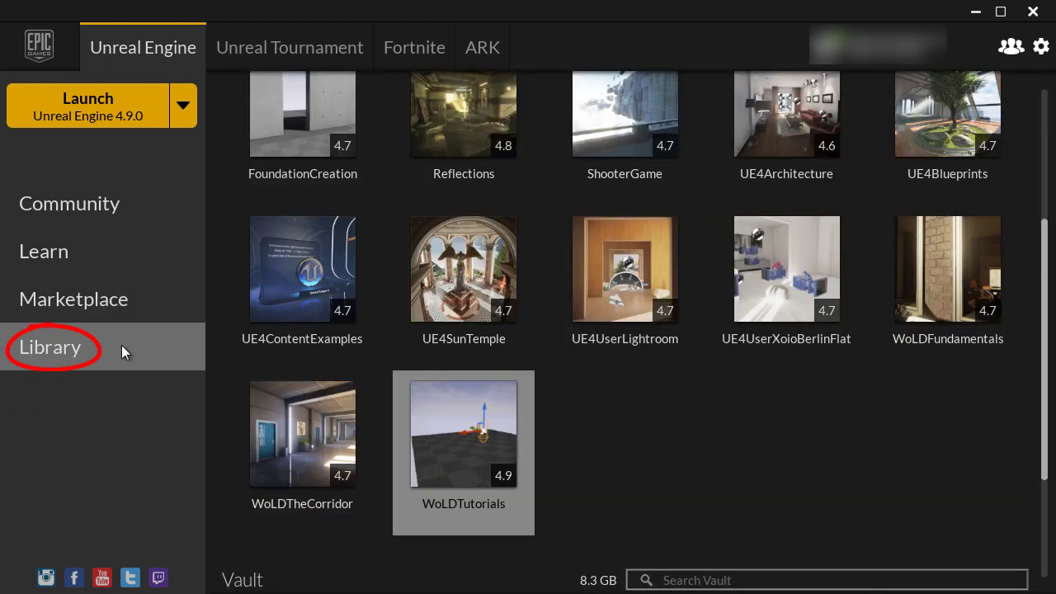
scroll(595, 367, "down", 4)
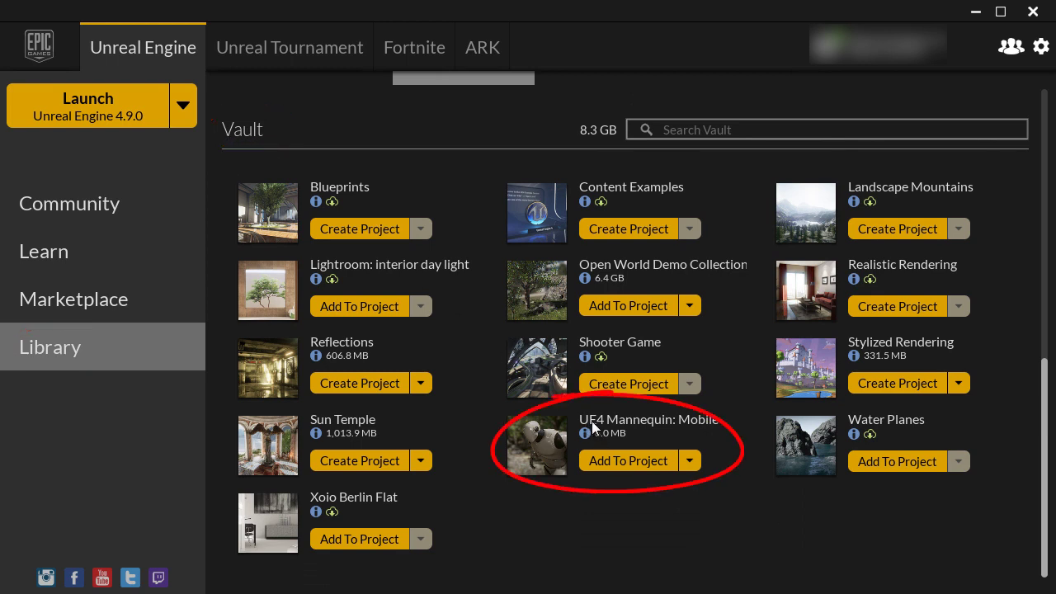
left_click(689, 461)
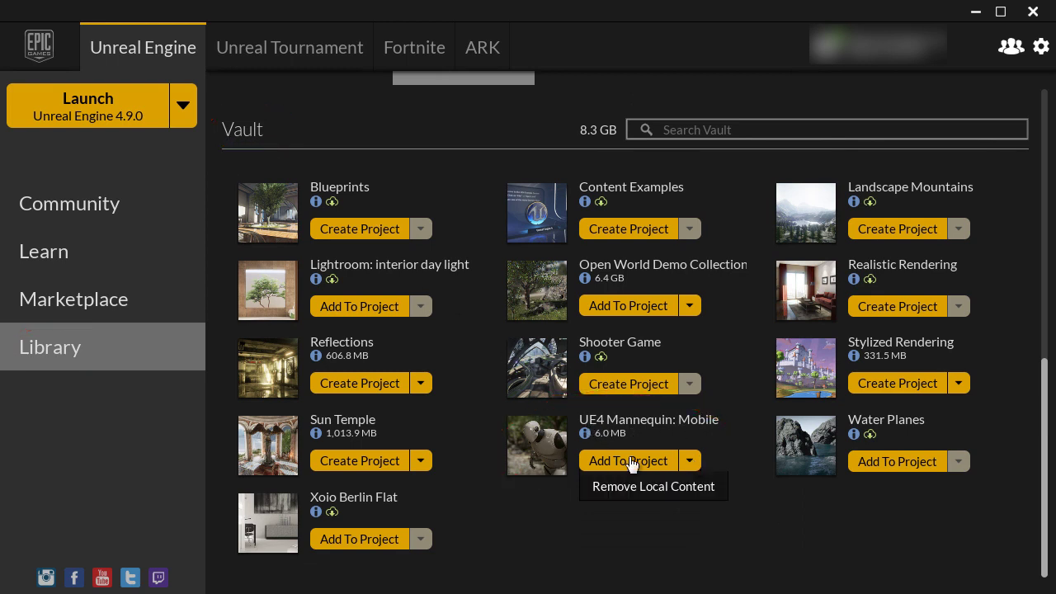
left_click(632, 462)
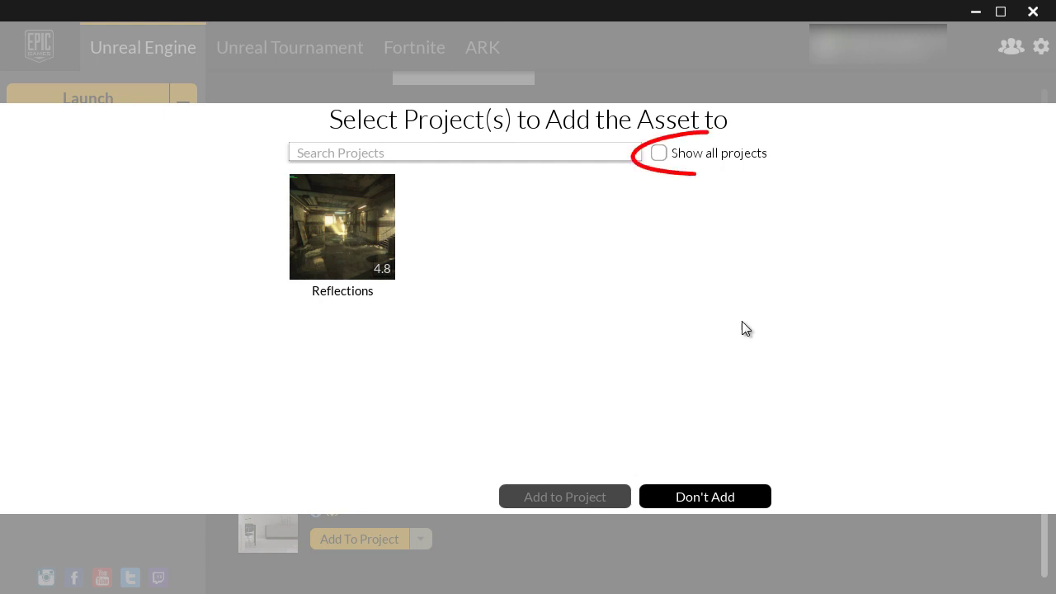
Show all projects, choose WoLDTutorials with asset version 4.8, and add the mannequin to it.
left_click(664, 157)
left_click_drag(770, 224, 763, 371)
left_click(683, 366)
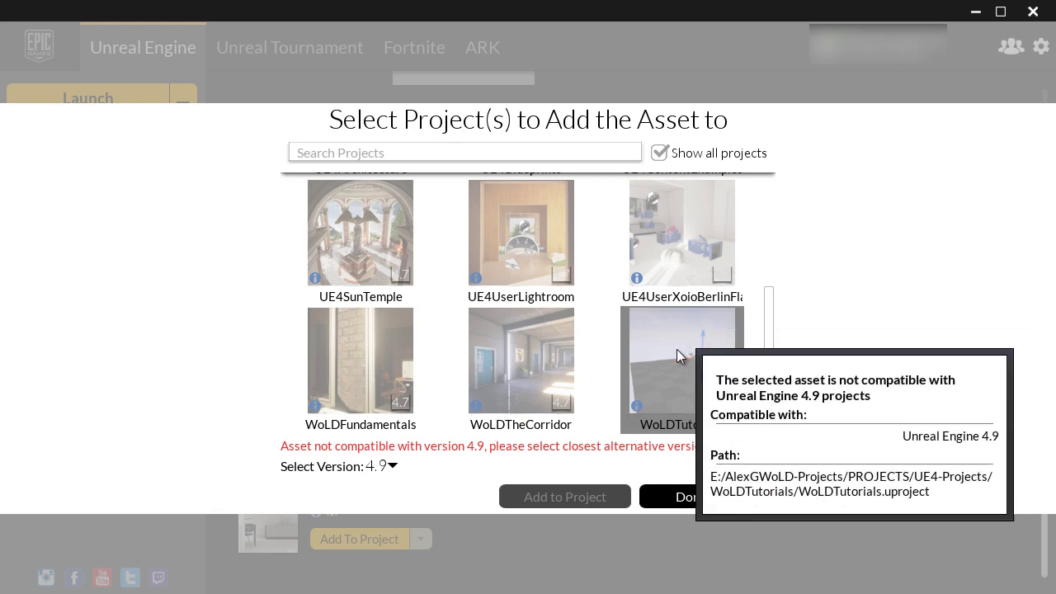
left_click(392, 466)
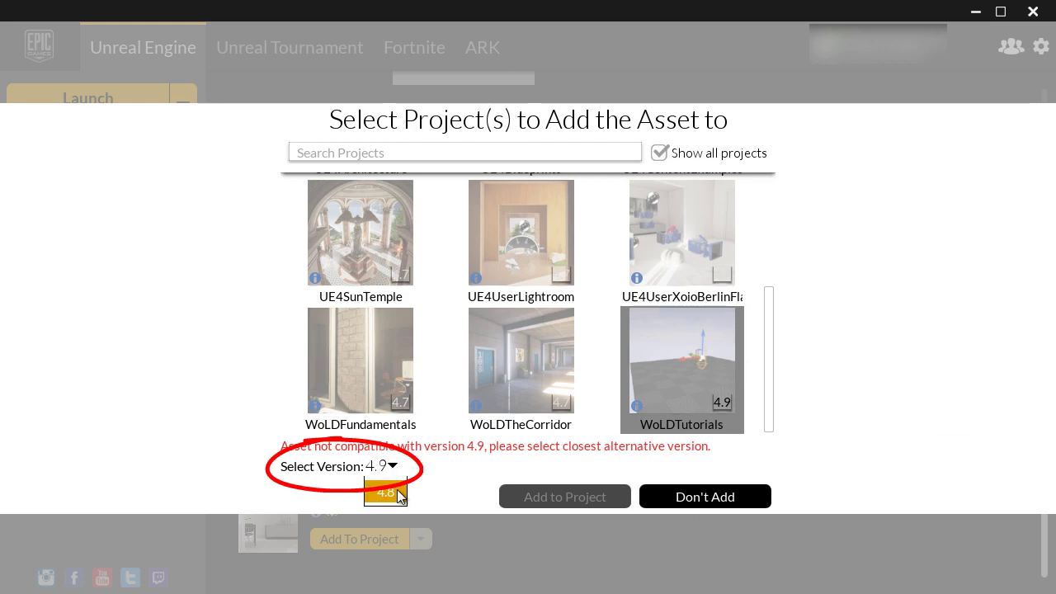
left_click(391, 493)
left_click(578, 498)
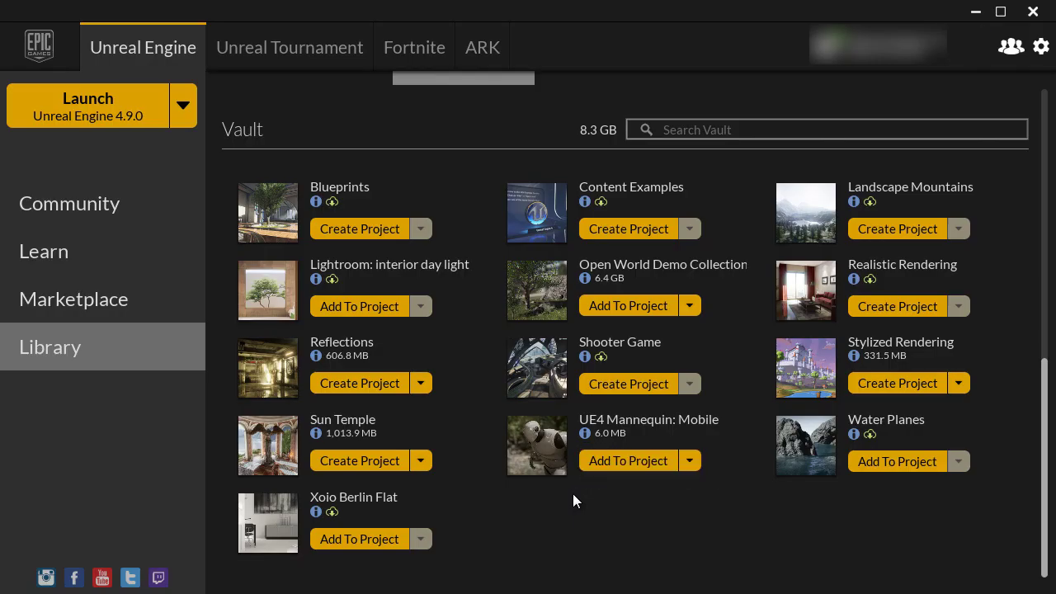
Switch back to the Unreal Editor, check the UE4_Mannequin_Mobile folder for its skeletal mesh, and return to Engine Content.
key("alt+Tab")
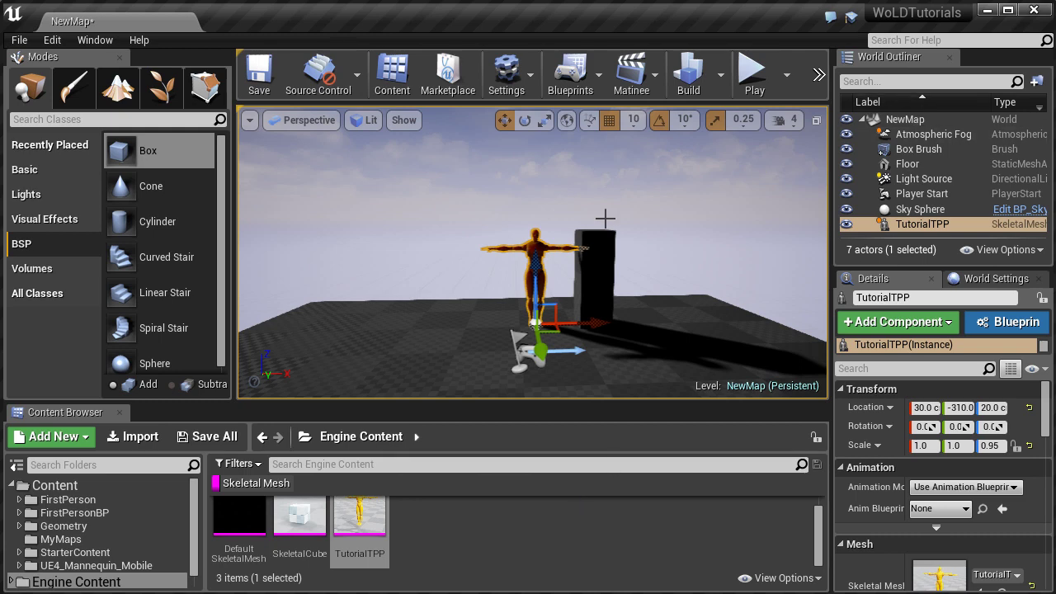
scroll(164, 544, "down", 1)
left_click(130, 547)
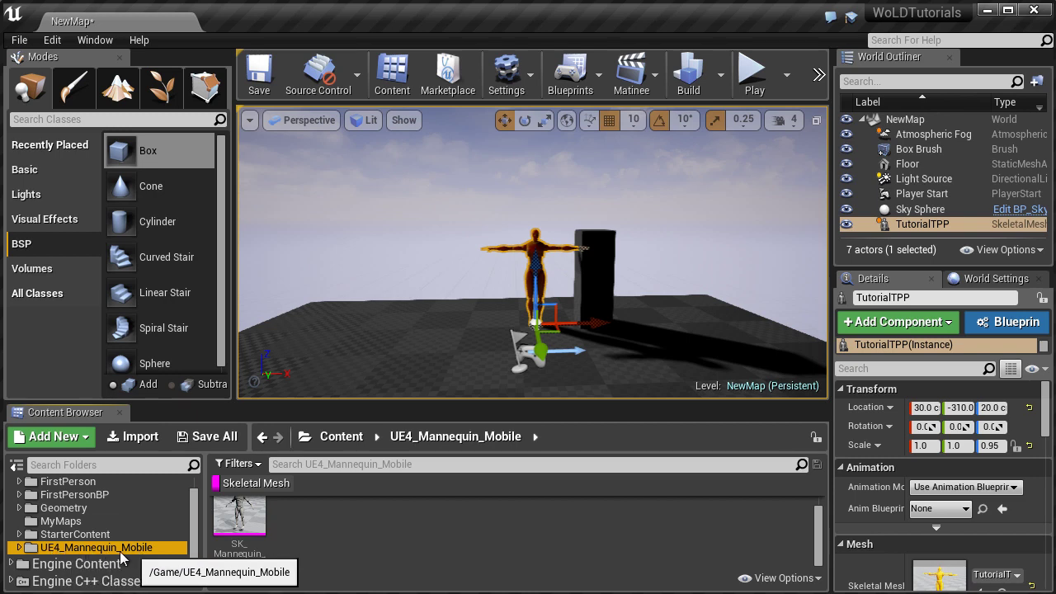
left_click(53, 566)
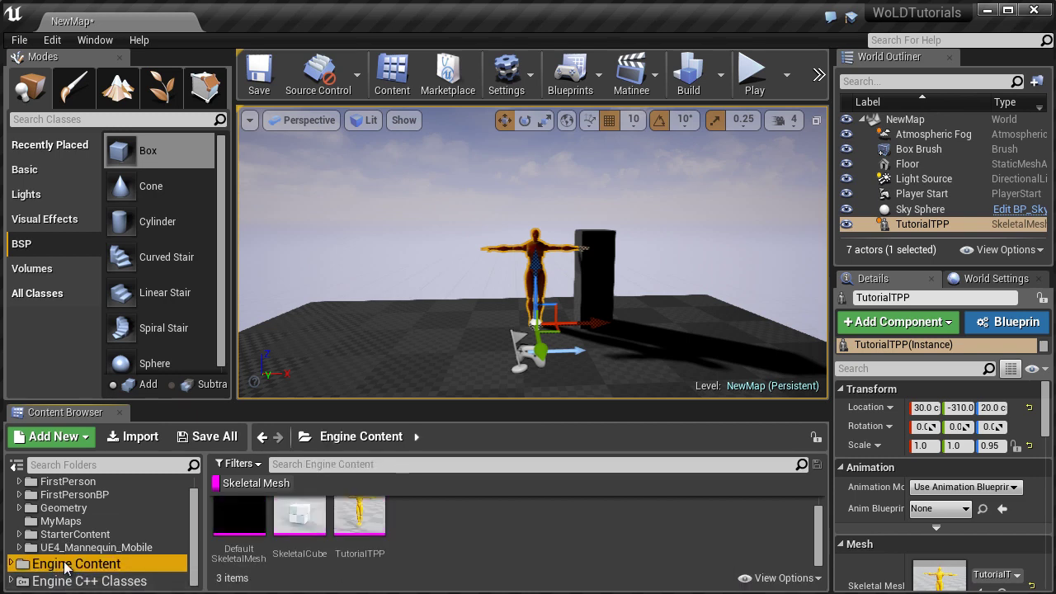
Hide the engine content and place SK_Mannequin_Mobile from the UE4_Mannequin_Mobile folder on the floor beside TutorialTPP.
left_click(776, 577)
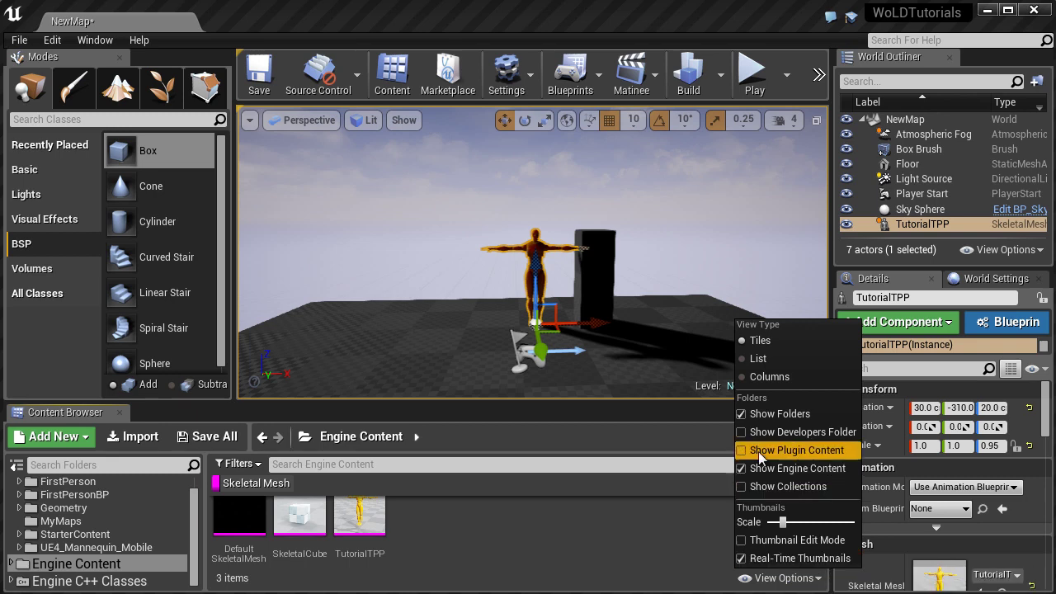
left_click(740, 467)
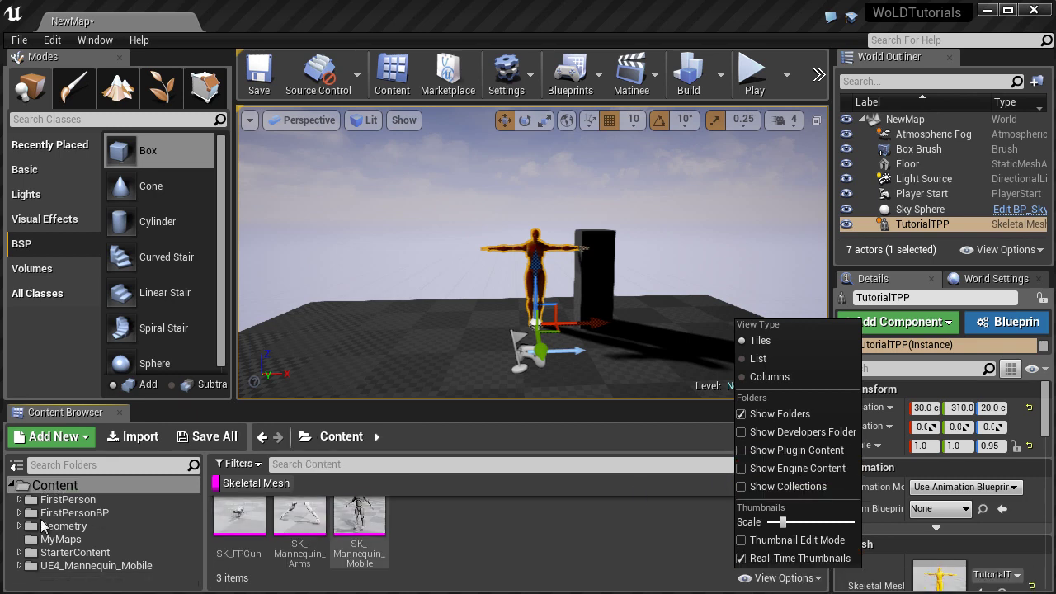
left_click(95, 565)
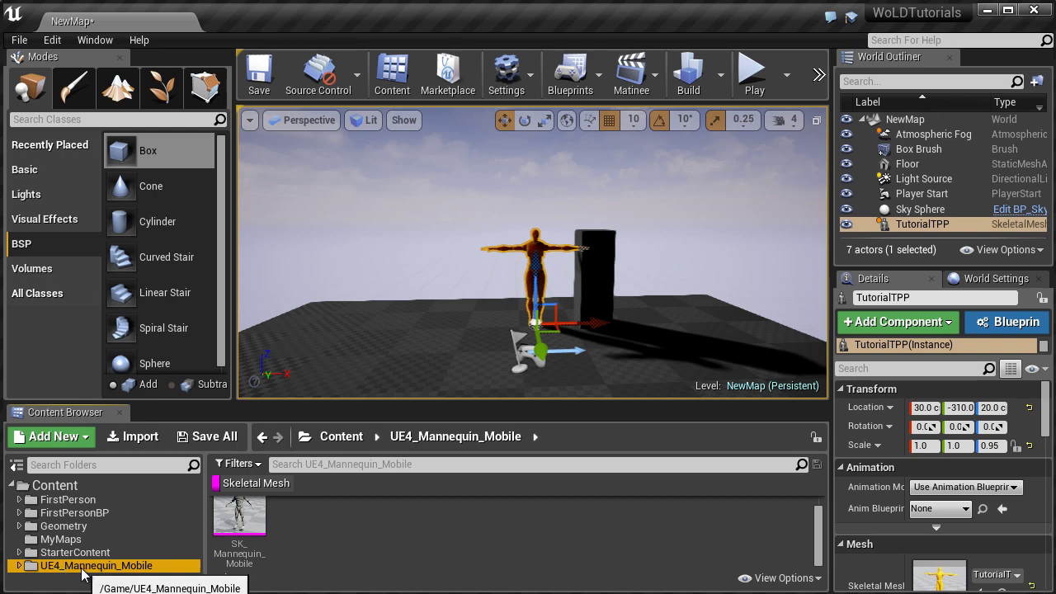
left_click(242, 517)
left_click_drag(242, 518, 464, 322)
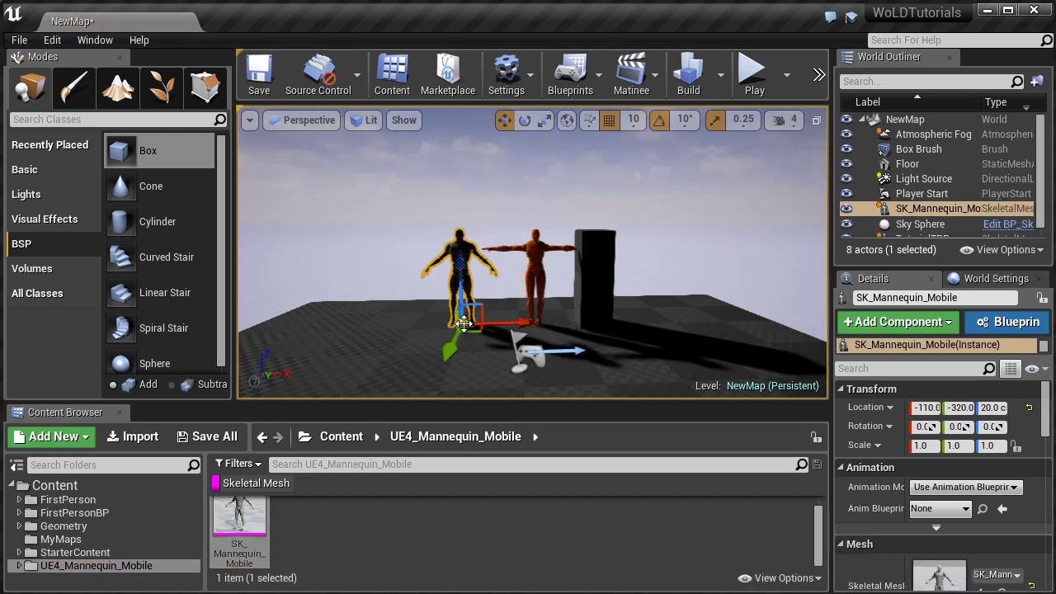
Compare the heights of the box brush, TutorialTPP and SK_Mannequin_Mobile in the perspective and front wireframe views.
scroll(612, 253, "up", 3)
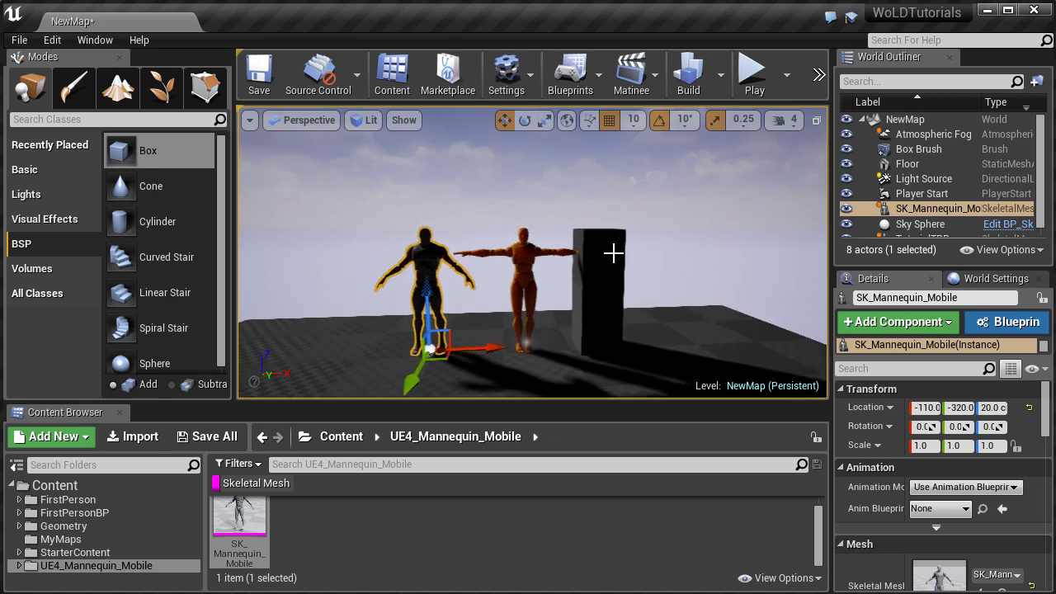
scroll(612, 253, "up", 3)
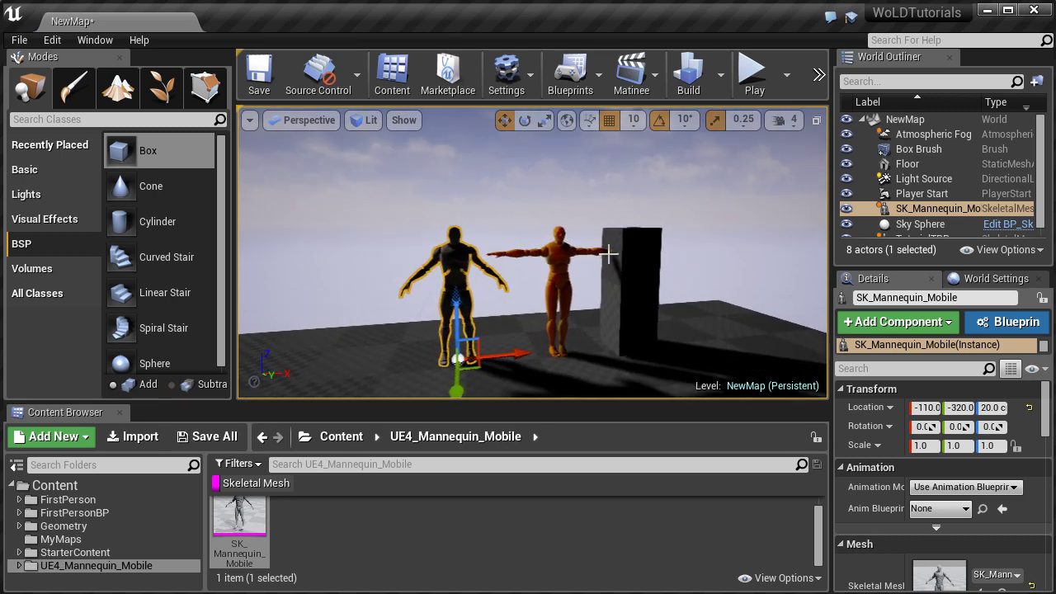
left_click(643, 291)
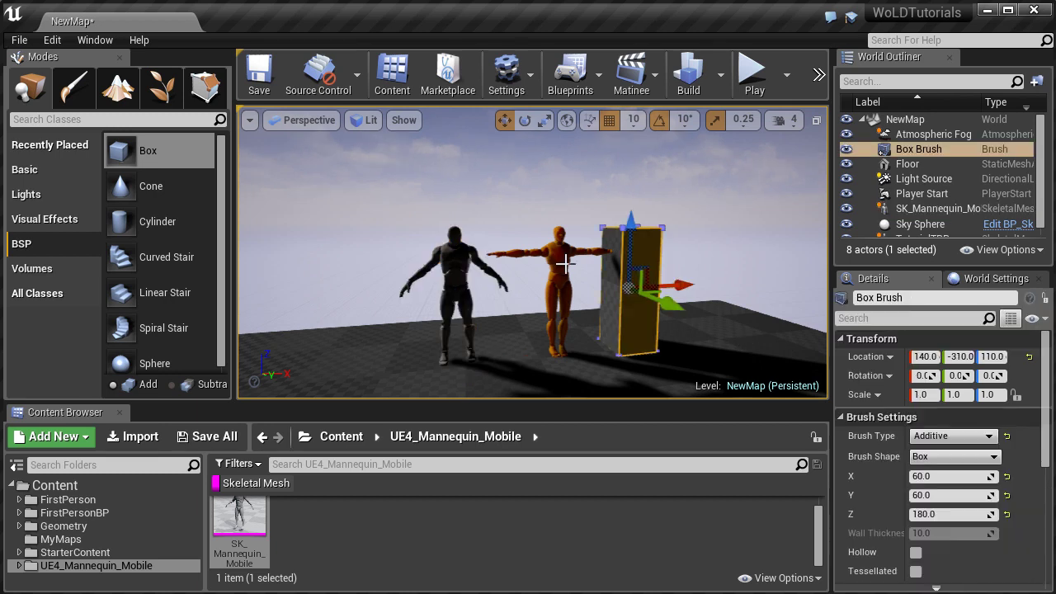
left_click(559, 255)
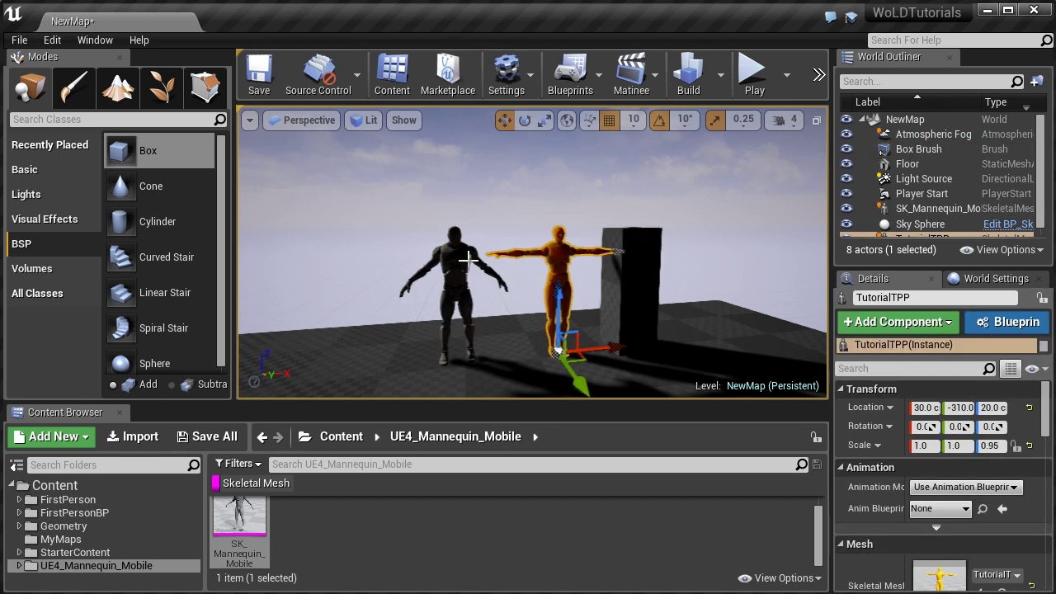
left_click(463, 259)
key("alt+h")
key("alt+g")
key("alt+h")
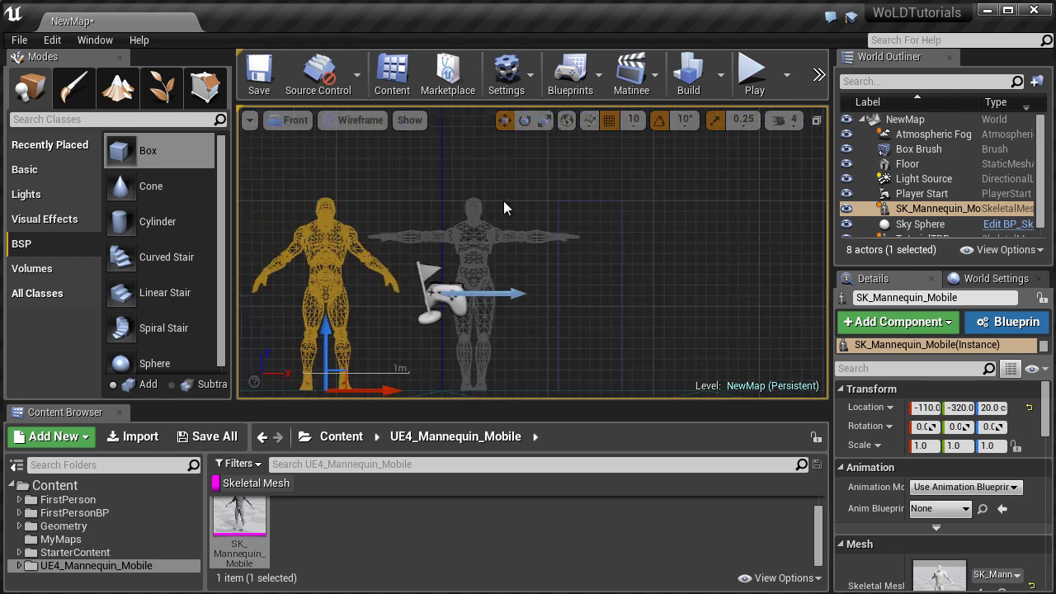
key("alt+g")
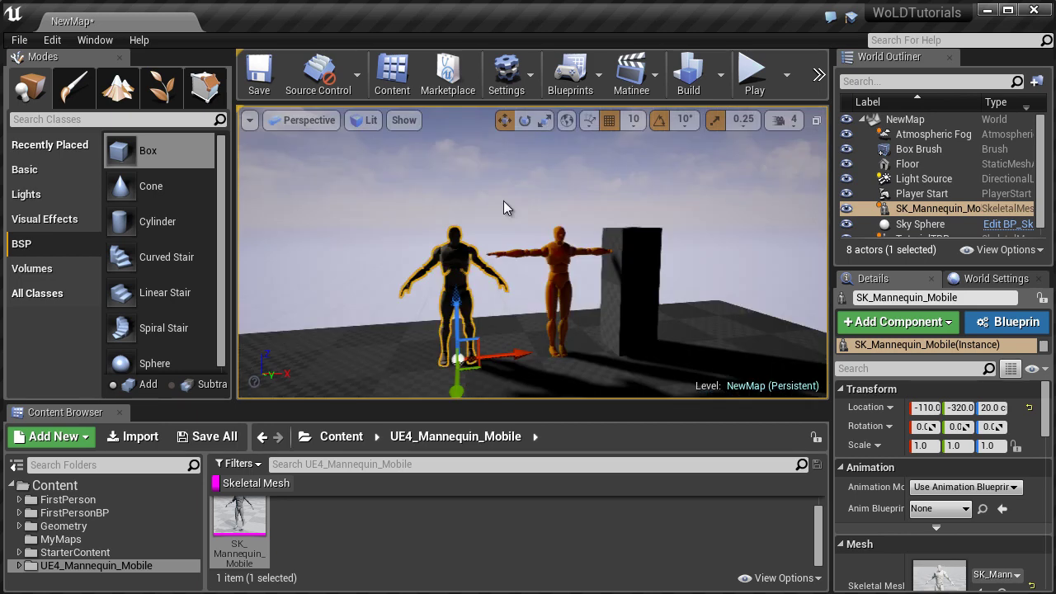
key("s")
right_click_drag(518, 205, 546, 212)
key("q")
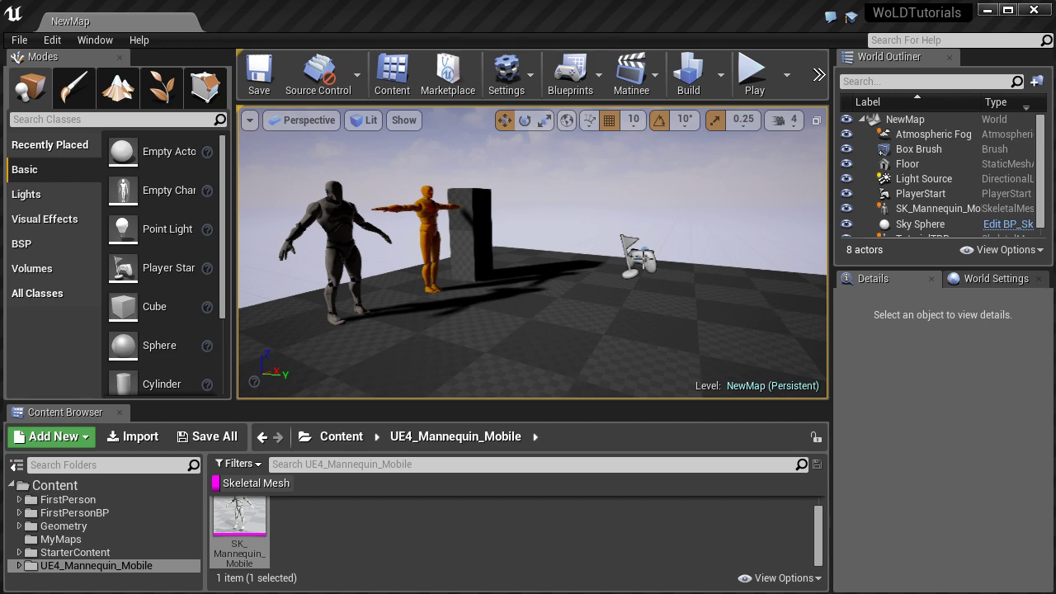
Replace the existing player start with a new one on the floor at about X 20, Y 40, and save the map.
left_click(640, 259)
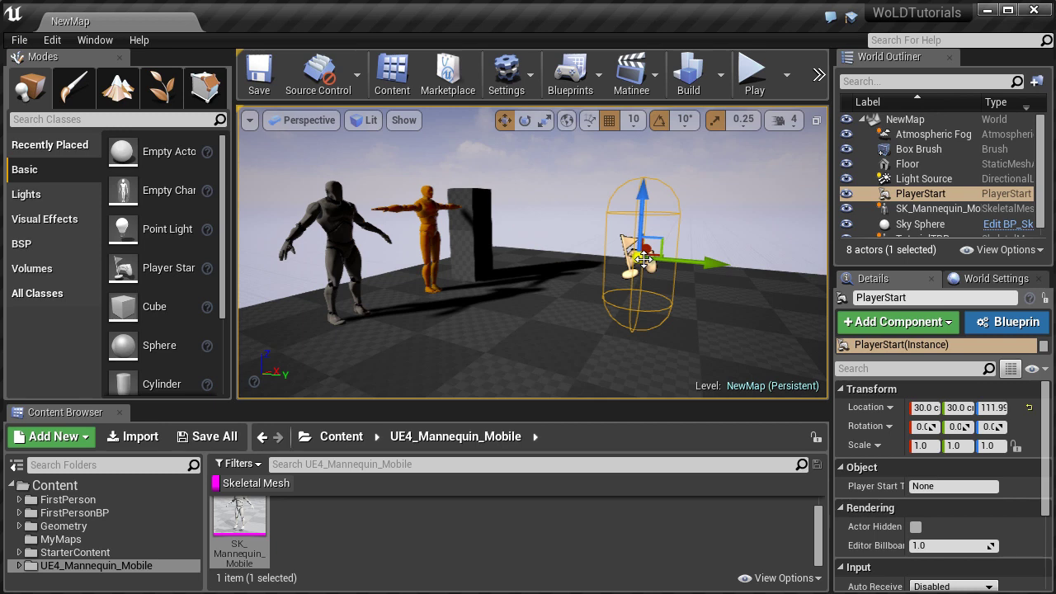
key("Delete")
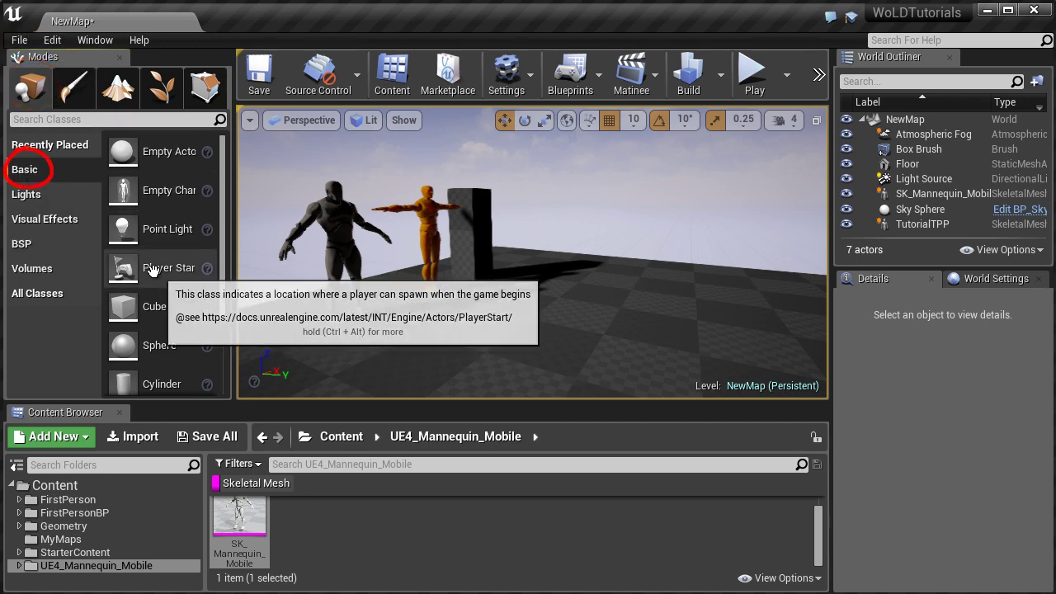
left_click_drag(258, 272, 637, 334)
key("ctrl+s")
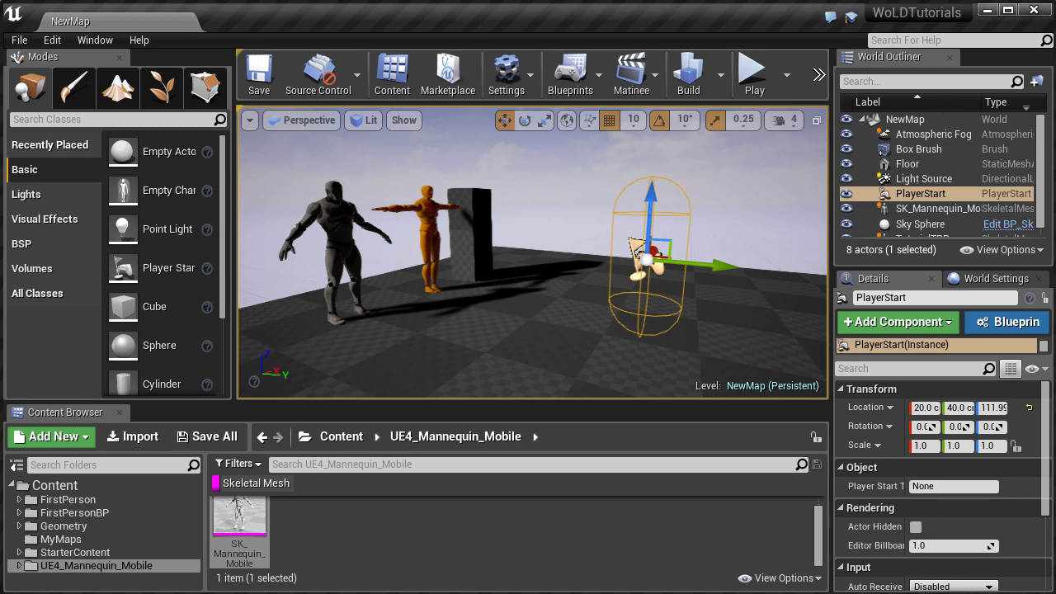
Delete the Light Source, Atmospheric Fog and Sky Sphere from the map.
right_click_drag(632, 241, 297, 224)
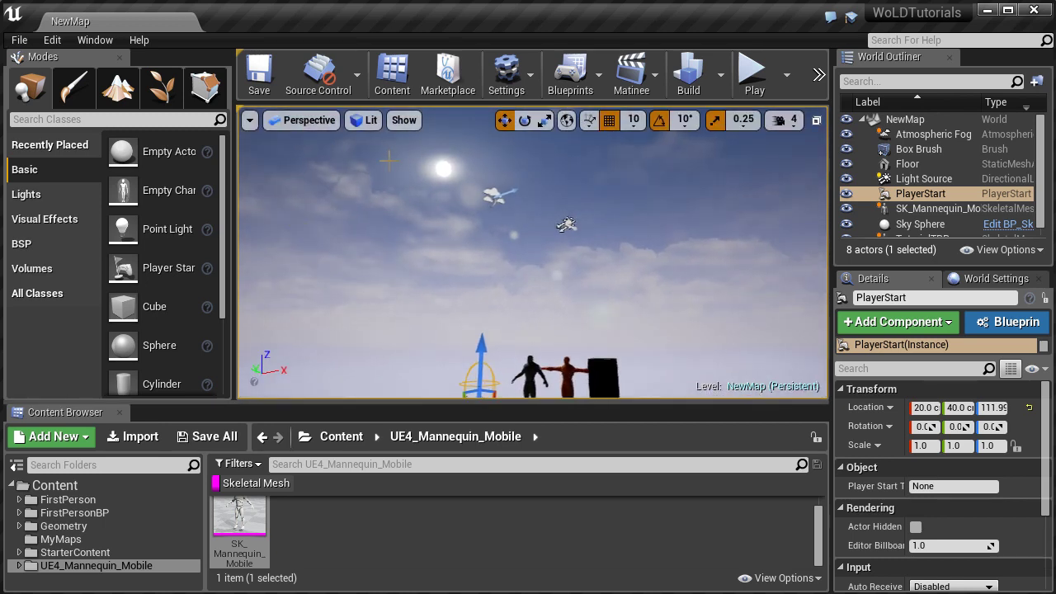
left_click(566, 224)
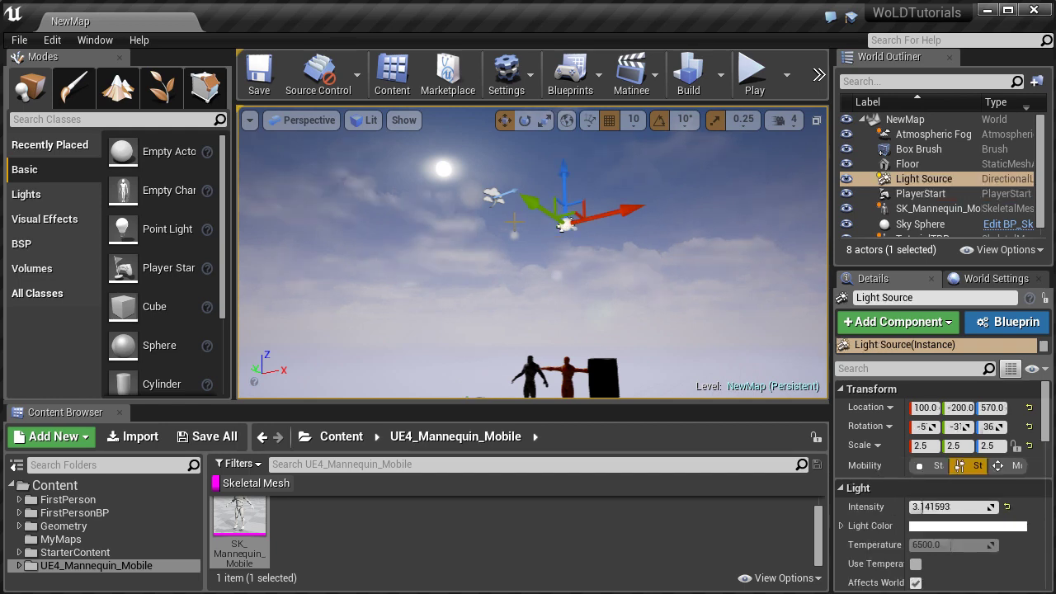
key("Delete")
left_click(507, 179)
key("Delete")
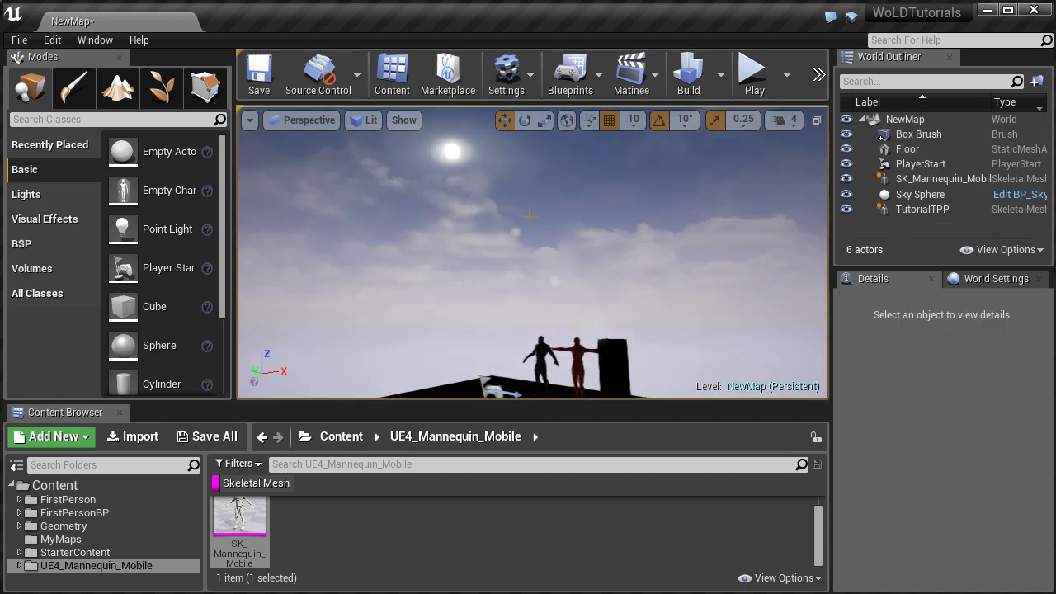
left_click(502, 202)
key("Delete")
right_click_drag(502, 212, 706, 284)
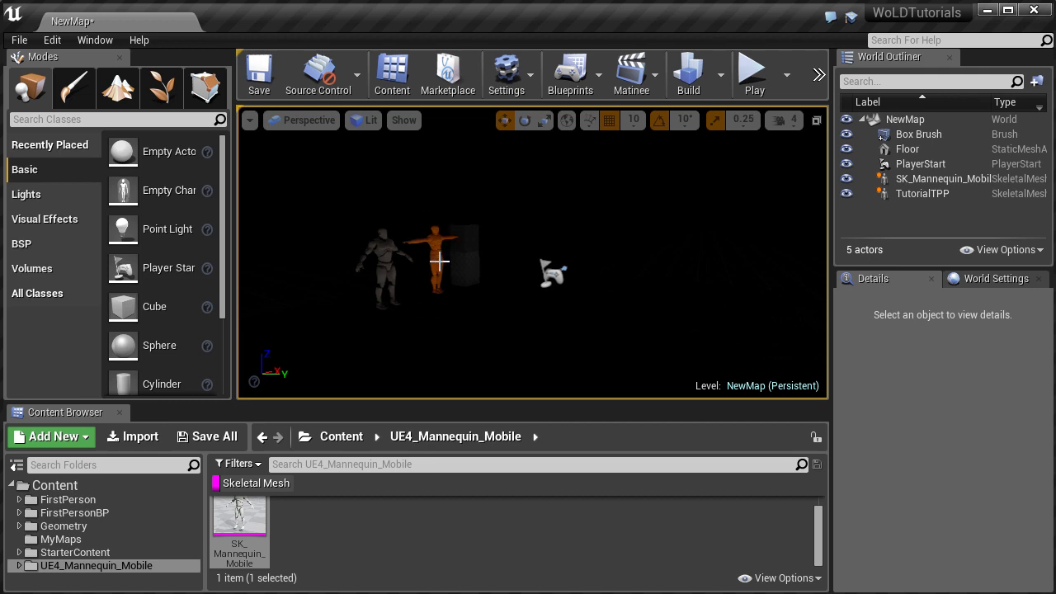
Set the lighting quality to Preview and build the level.
left_click(723, 78)
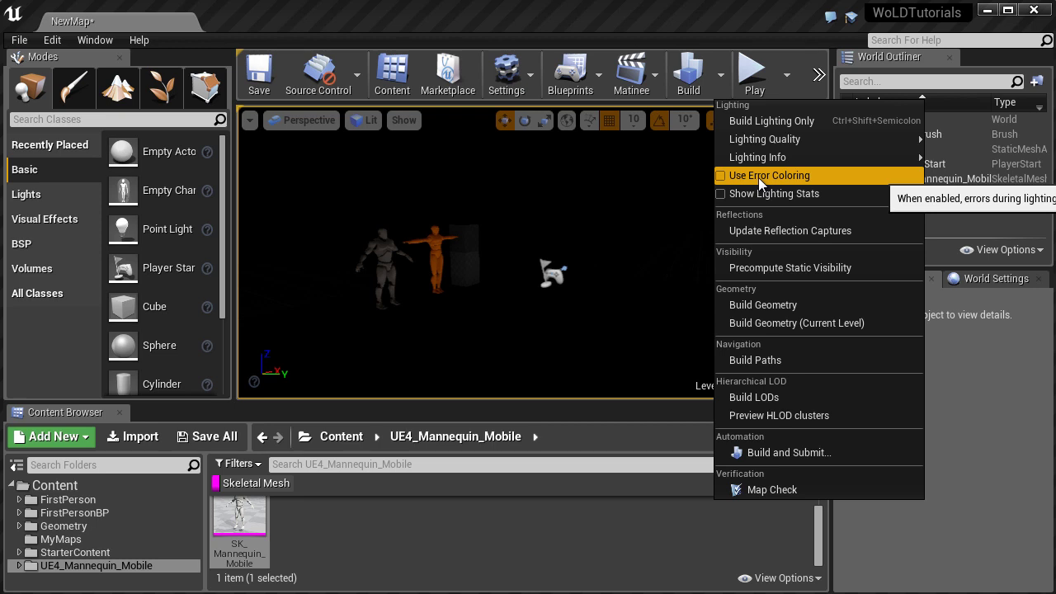
mouse_move(764, 138)
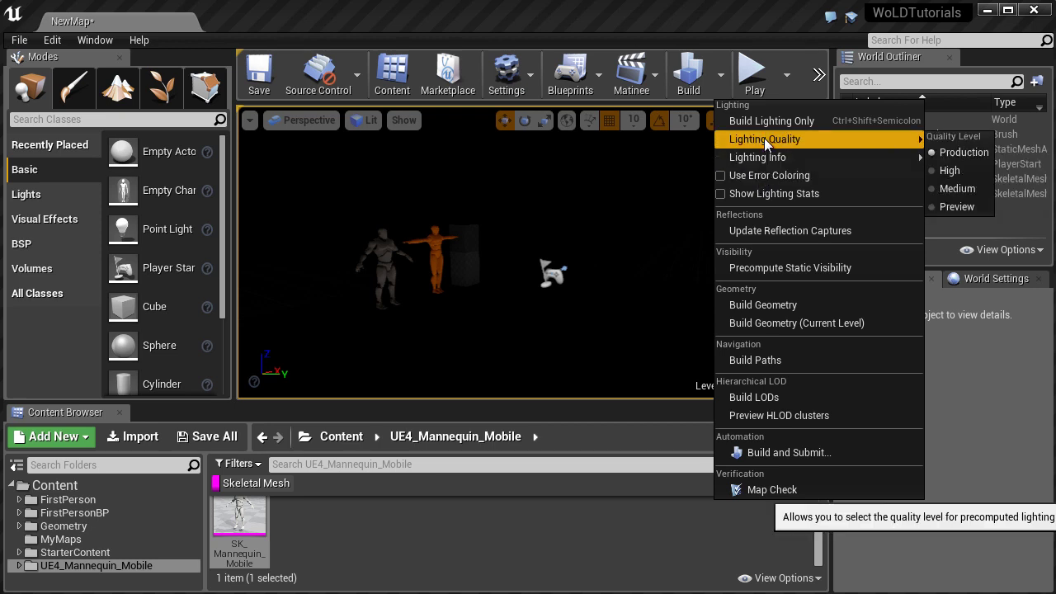
left_click(949, 207)
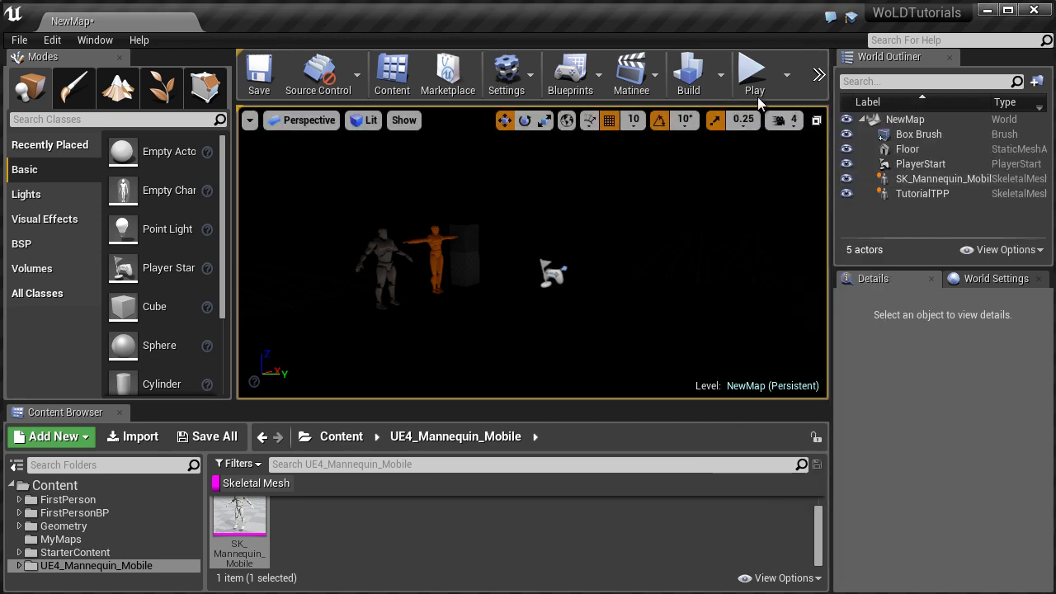
left_click(698, 71)
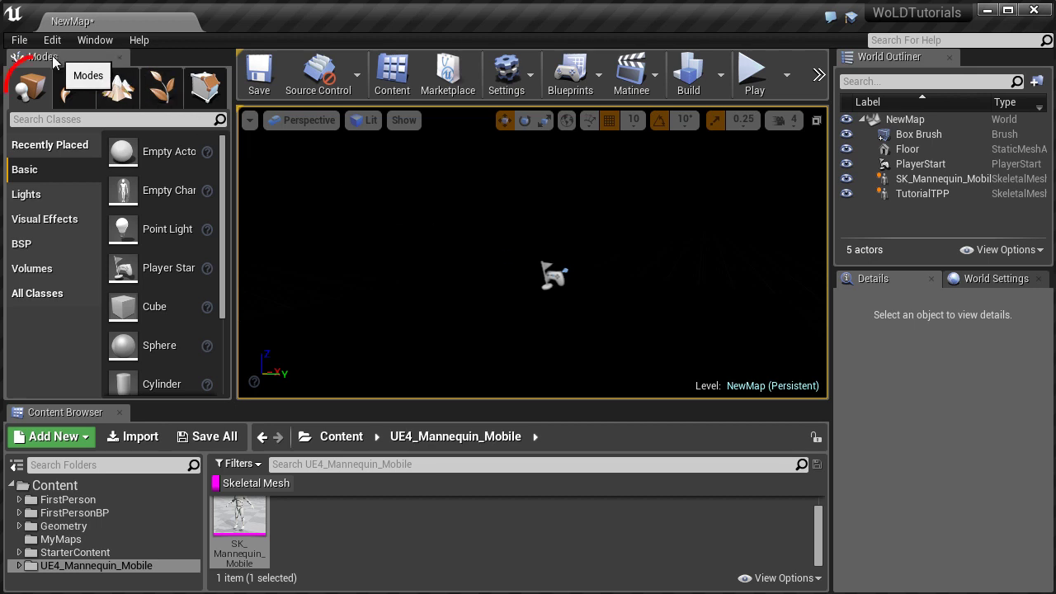
Add a directional light in front of the scale references at about X -170, Y -120, Z 220 cm.
left_click(25, 194)
mouse_move(122, 152)
left_mouse_down()
mouse_move(412, 239)
mouse_move(429, 334)
left_mouse_up()
right_click_drag(593, 299, 435, 297)
key("d")
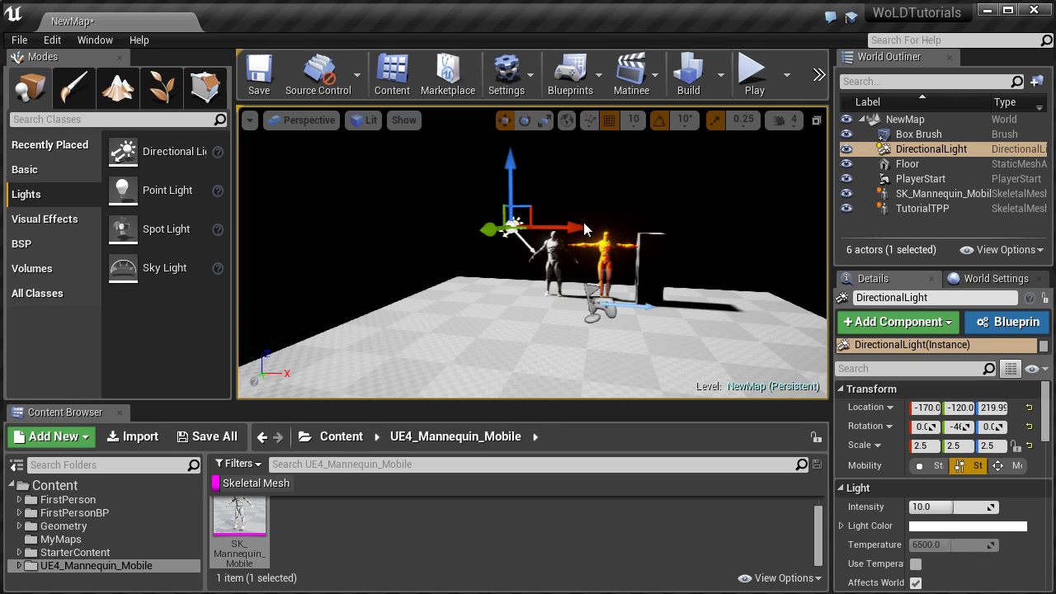
Move the directional light away from the characters and up, to about X -340, Z 310 cm.
left_click_drag(585, 226, 516, 226)
left_click_drag(436, 160, 435, 121)
key("w")
right_click_drag(450, 225, 493, 236)
key("s")
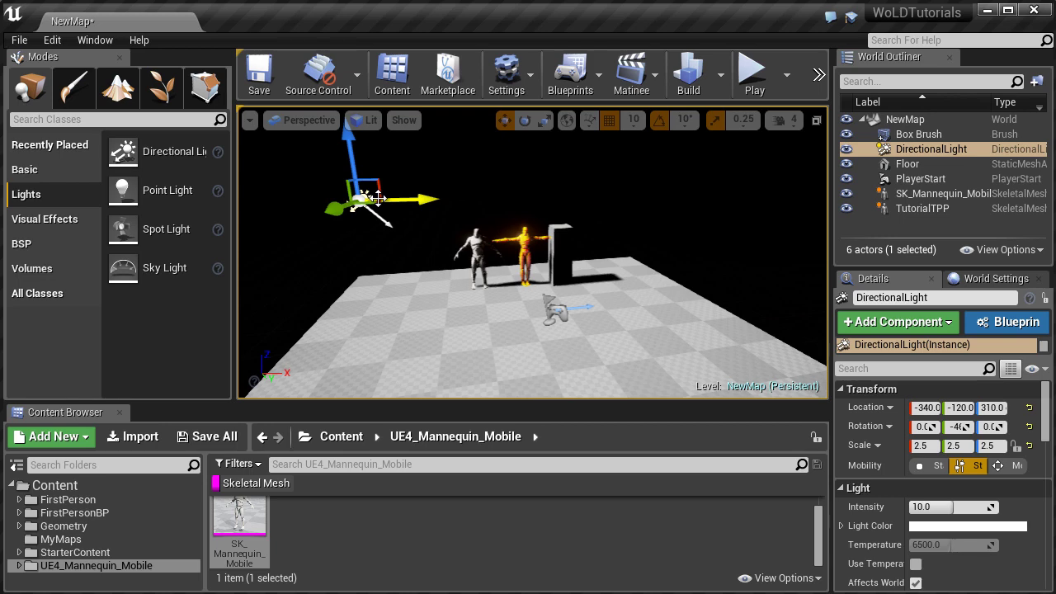
Rotate the directional light to about X -6.3°, Y -37.2°, Z -25.8° so it shines diagonally down on the characters.
right_click_drag(596, 300, 588, 297)
key("e")
left_click_drag(420, 228, 516, 247)
right_click_drag(482, 232, 470, 229)
mouse_move(468, 175)
left_mouse_down()
mouse_move(457, 151)
mouse_move(477, 156)
left_mouse_up()
mouse_move(493, 281)
right_mouse_down()
mouse_move(601, 288)
mouse_move(491, 278)
right_mouse_up()
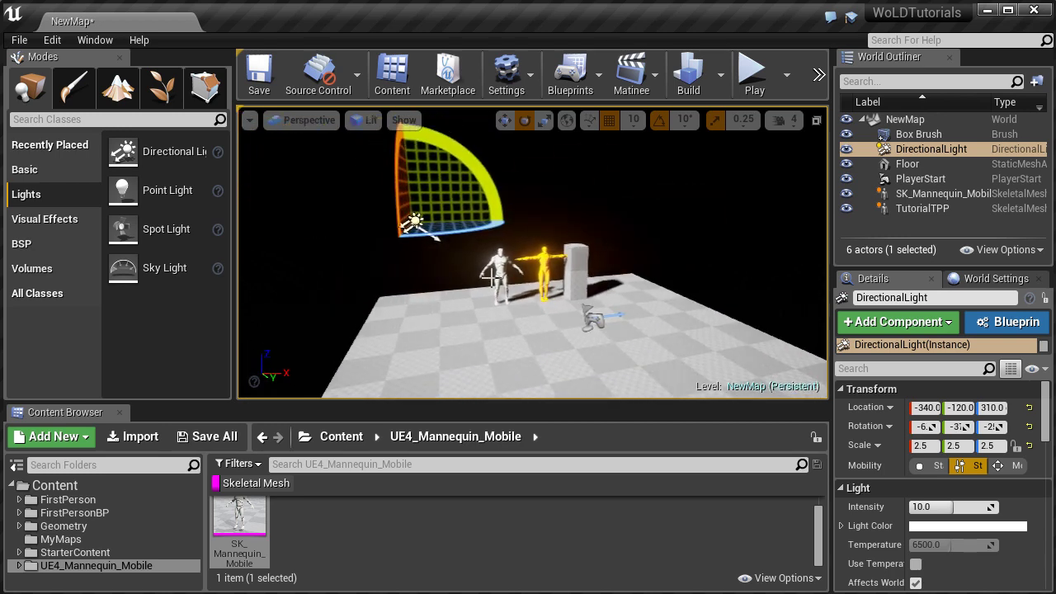
left_click(85, 40)
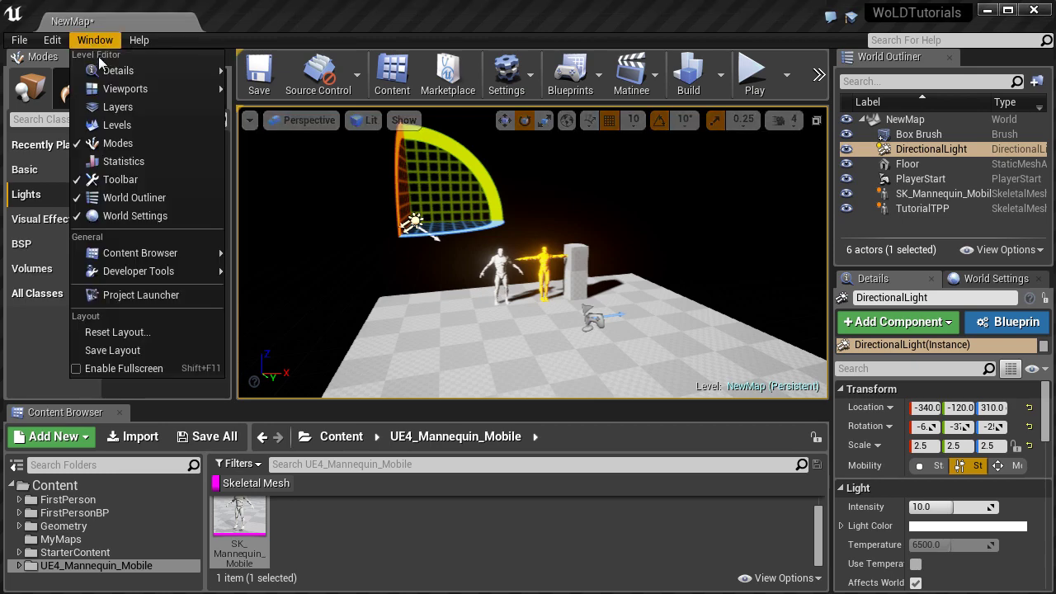
mouse_move(103, 71)
left_click(278, 88)
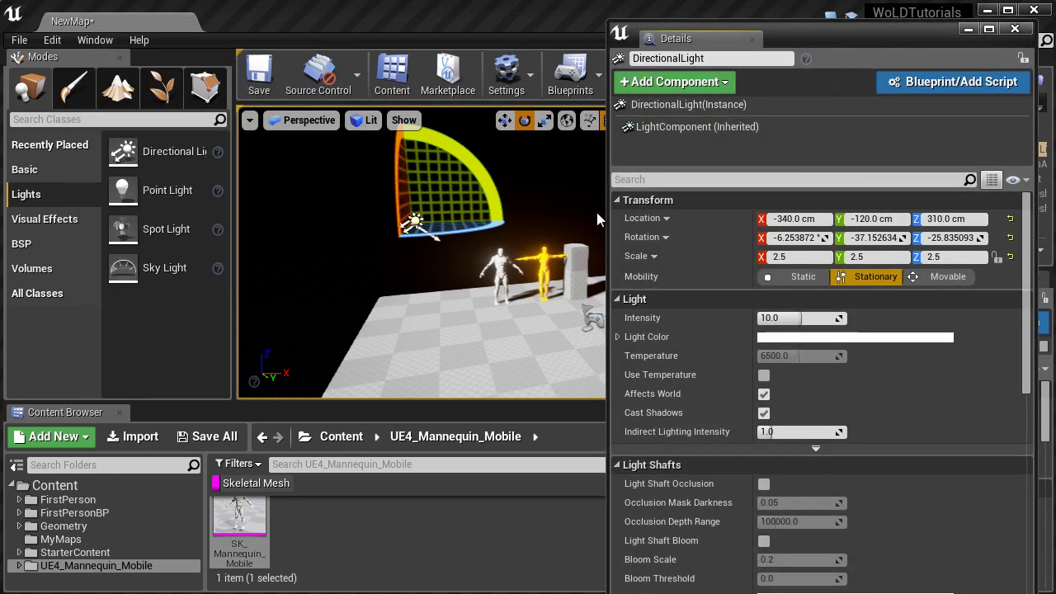
left_click(1015, 29)
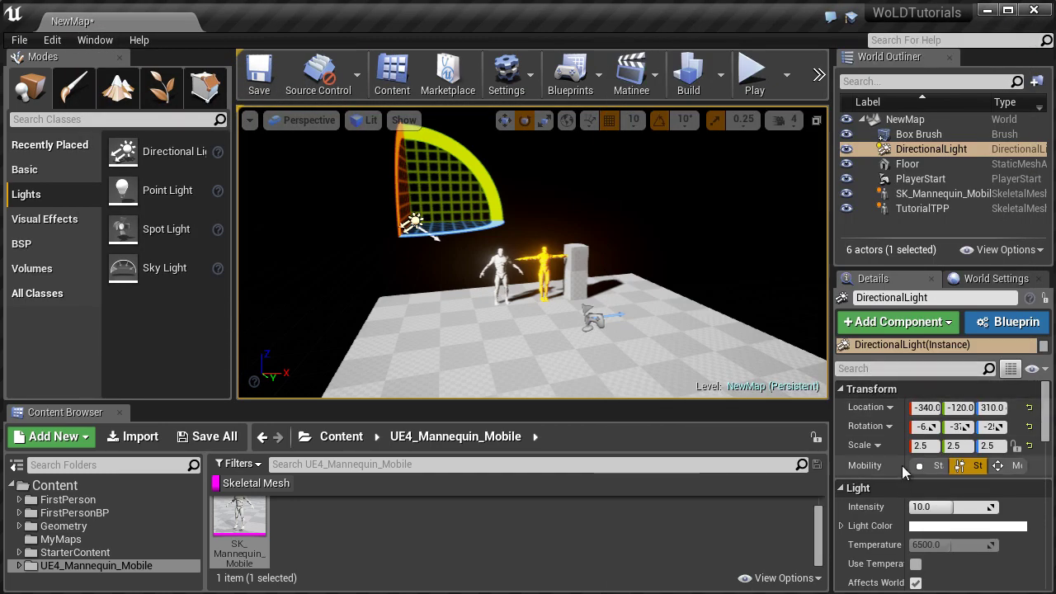
Open Details 2 as a separate window showing the directional light's properties, keeping the characters in view.
left_click(95, 40)
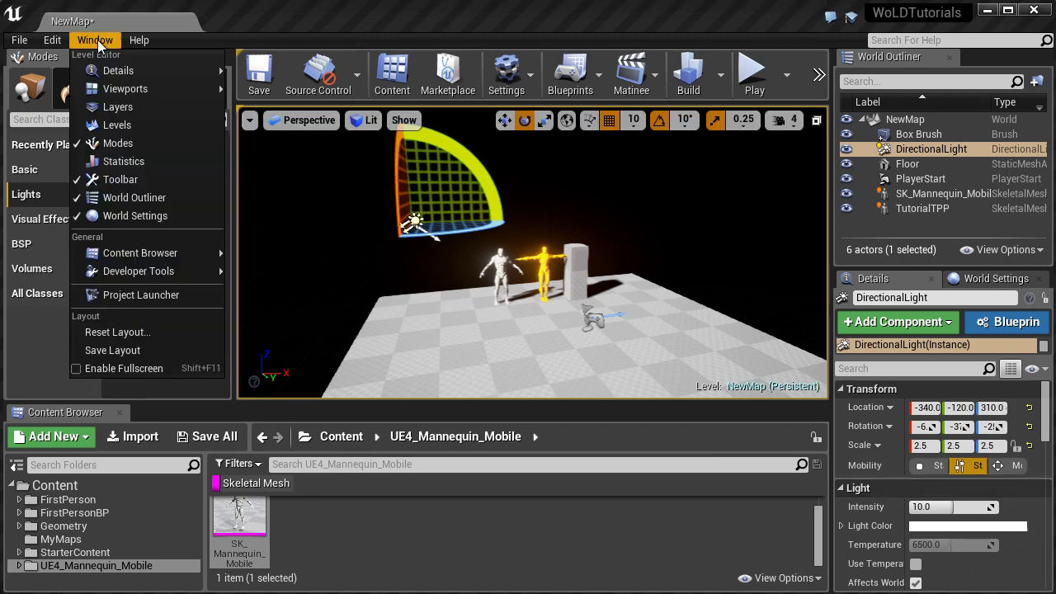
mouse_move(130, 70)
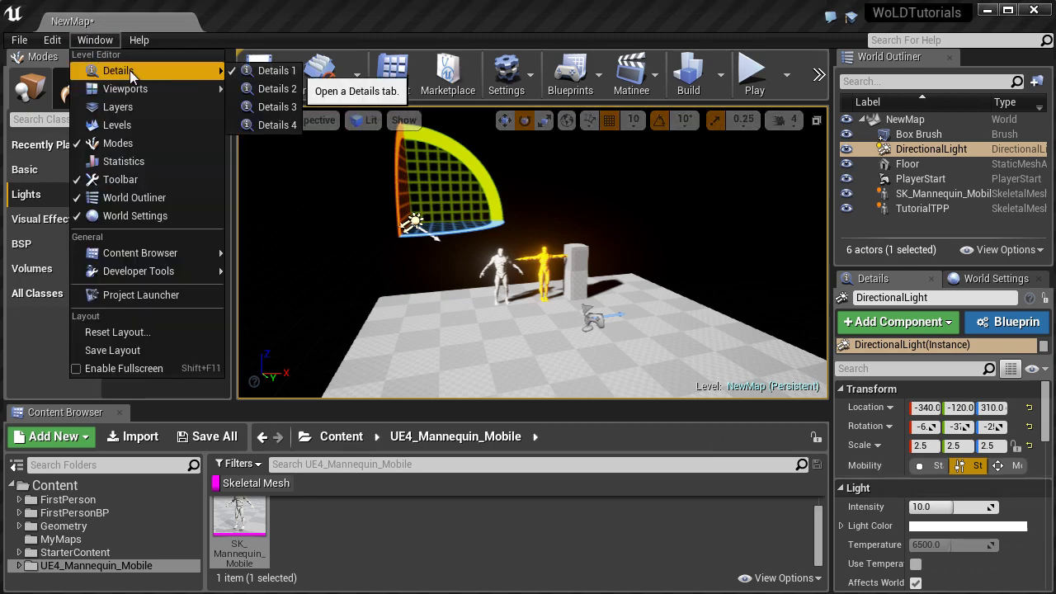
left_click(278, 90)
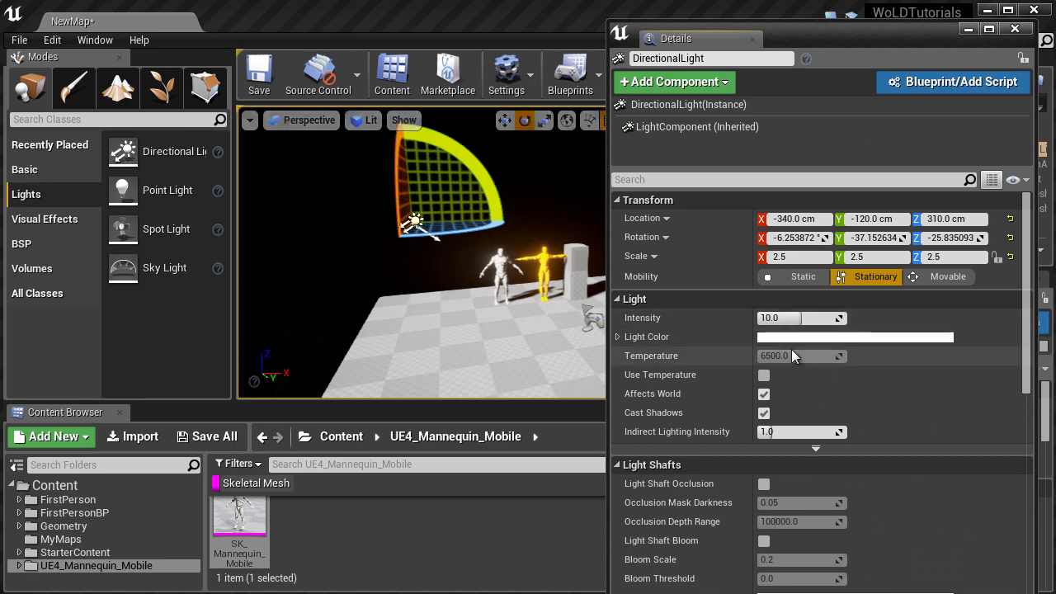
right_click_drag(430, 328, 441, 324)
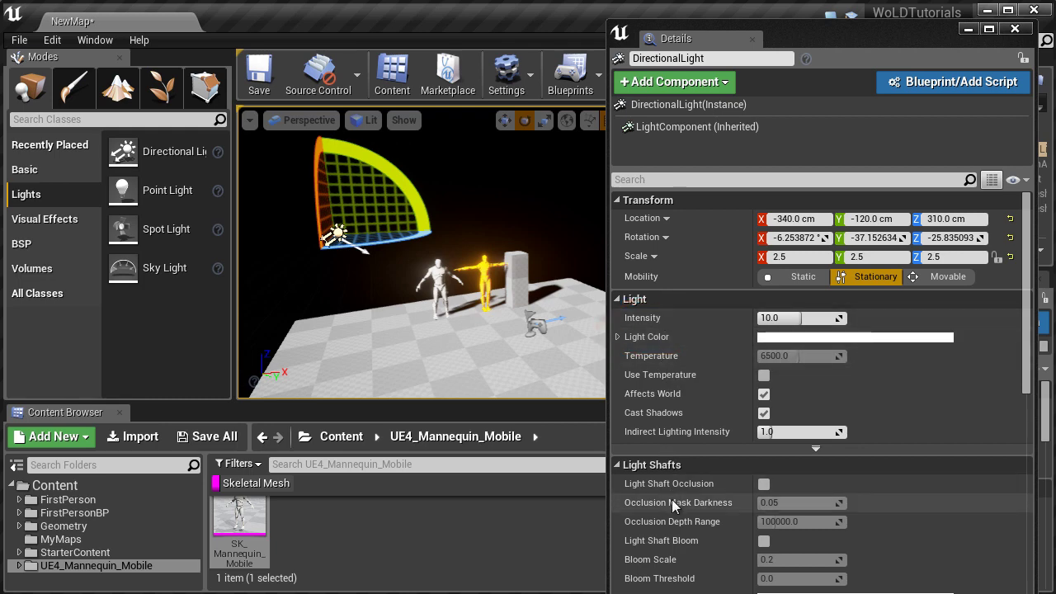
mouse_move(449, 317)
right_mouse_down()
mouse_move(456, 322)
mouse_move(433, 308)
right_mouse_up()
Set the directional light's intensity to 7.5 and its light colour to a pale warm cream, closing the separate details window.
left_click(804, 318)
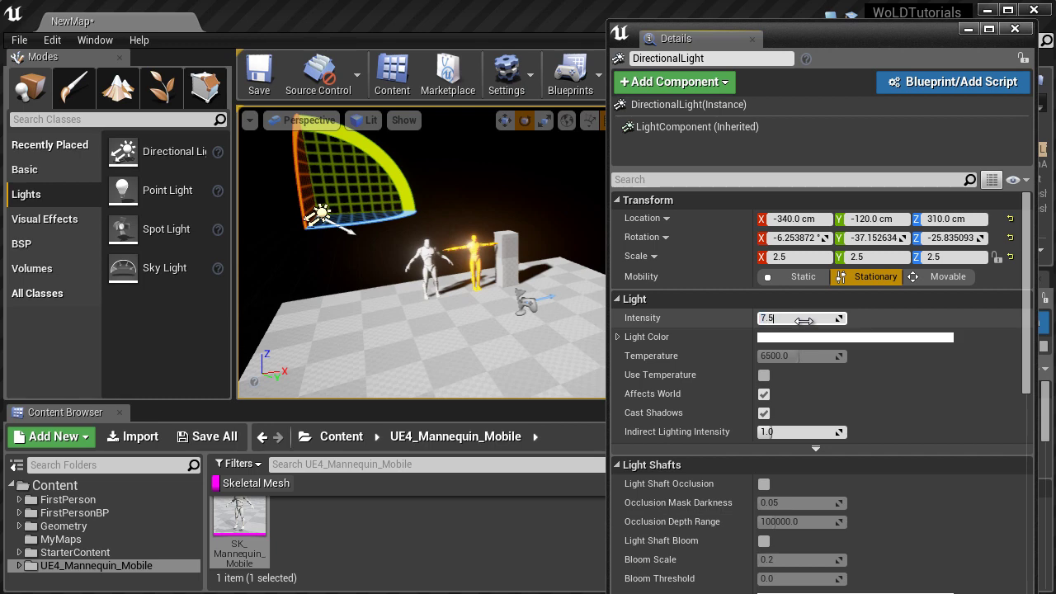
key("Return")
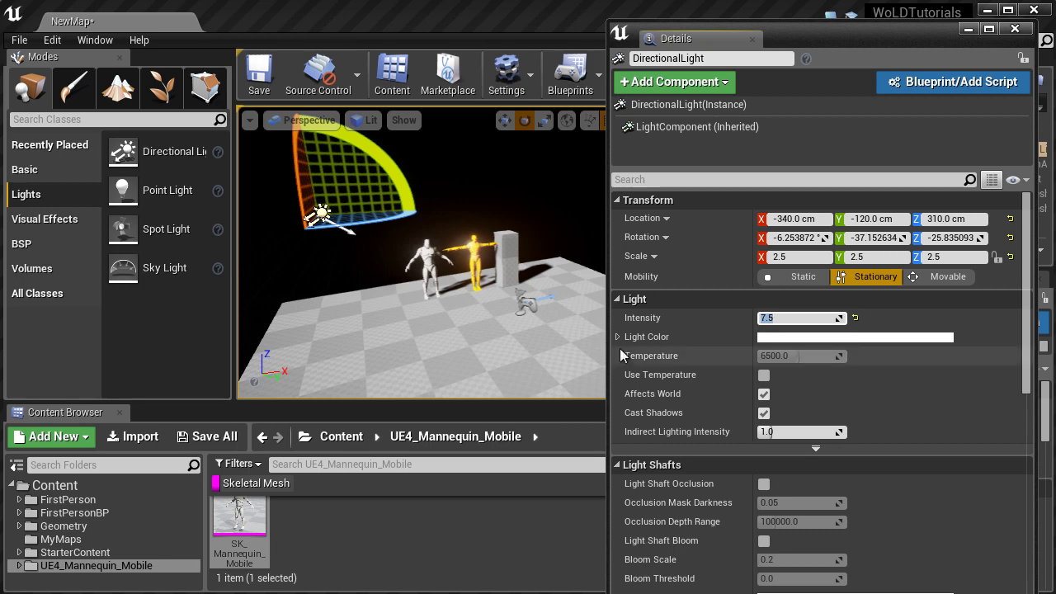
left_click(783, 337)
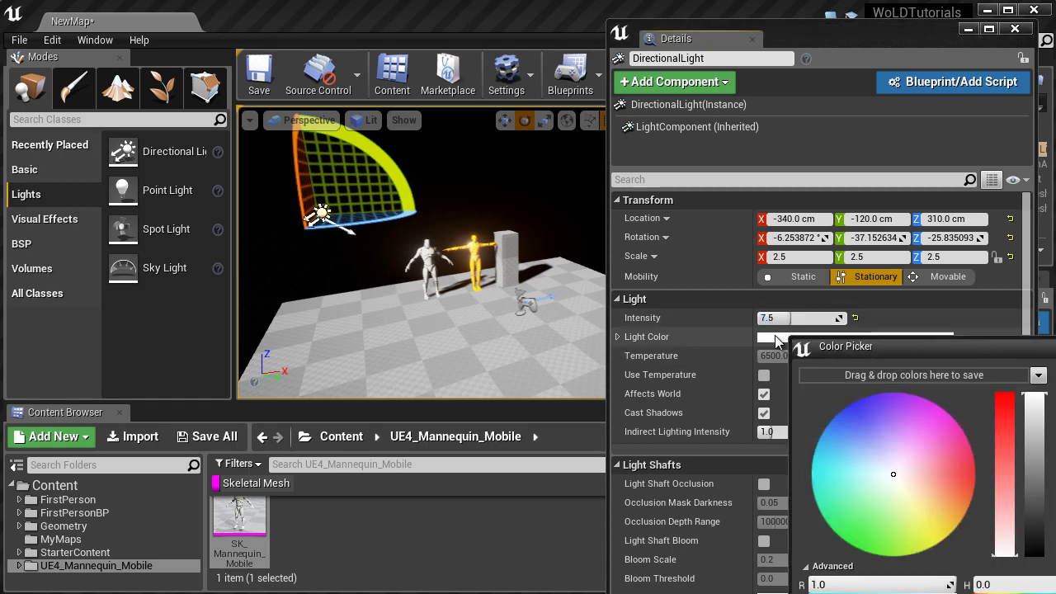
left_click_drag(874, 340, 616, 72)
left_click_drag(622, 206, 642, 206)
left_click(755, 417)
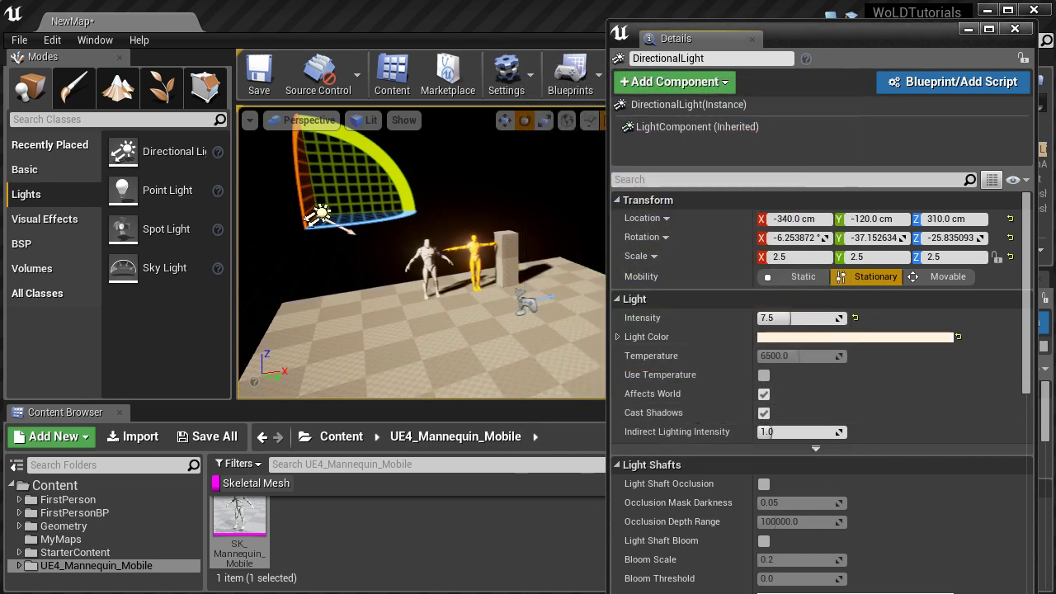
left_click(1014, 29)
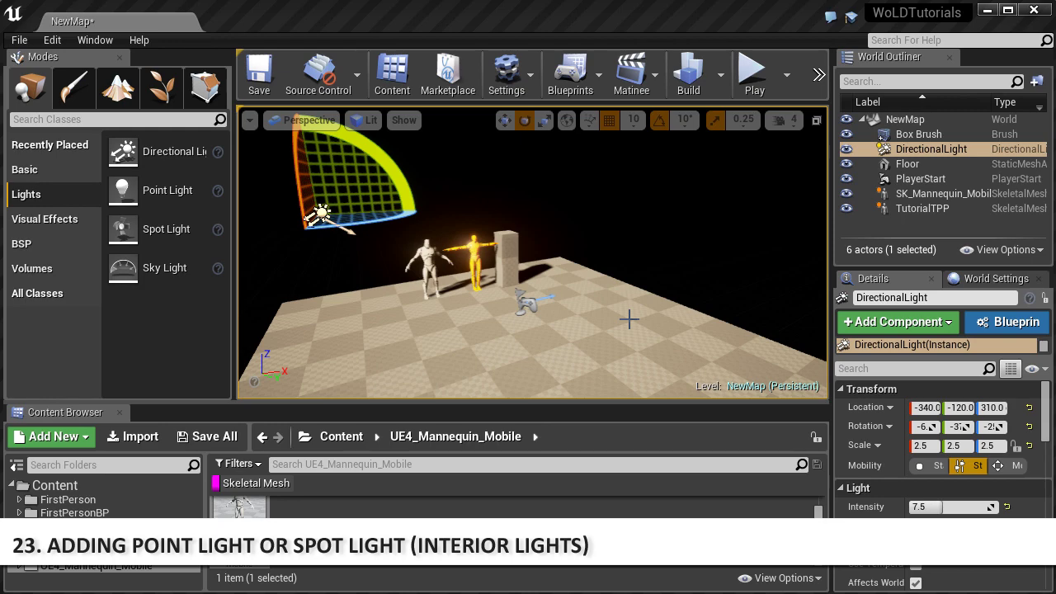
Enlarge the checkered floor by setting its scale to 2 with proportions locked.
right_click_drag(590, 318, 553, 285)
left_click(588, 303)
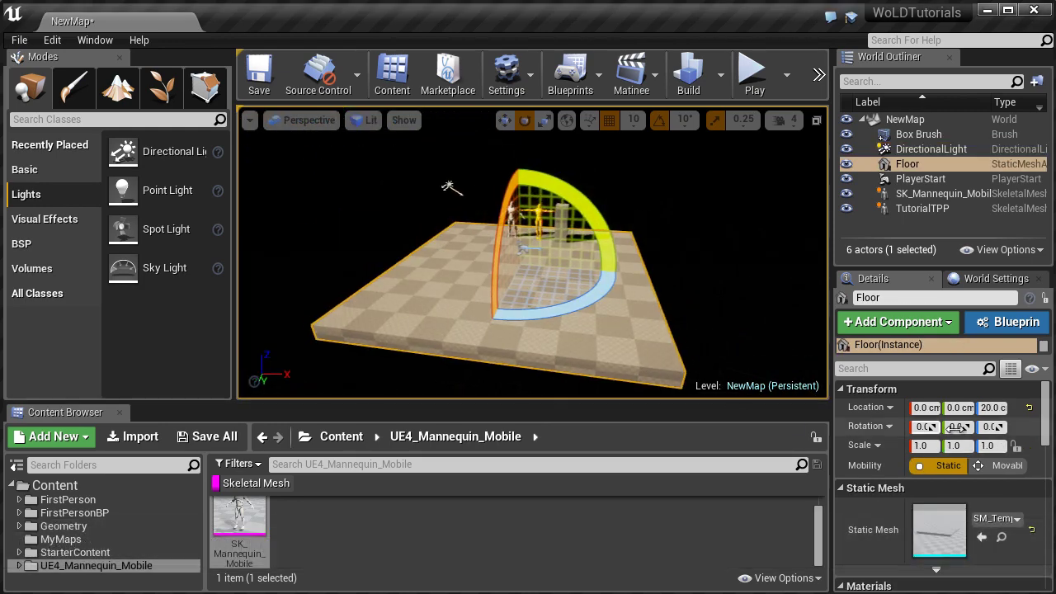
left_click_drag(932, 446, 871, 445)
type("2")
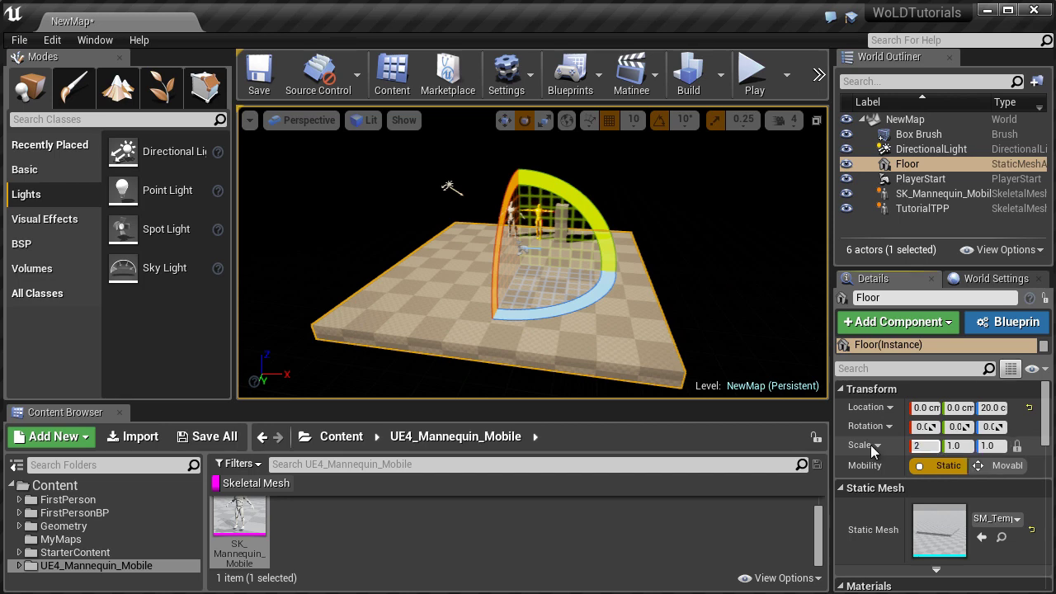
key("Return")
right_click_drag(704, 337, 656, 304)
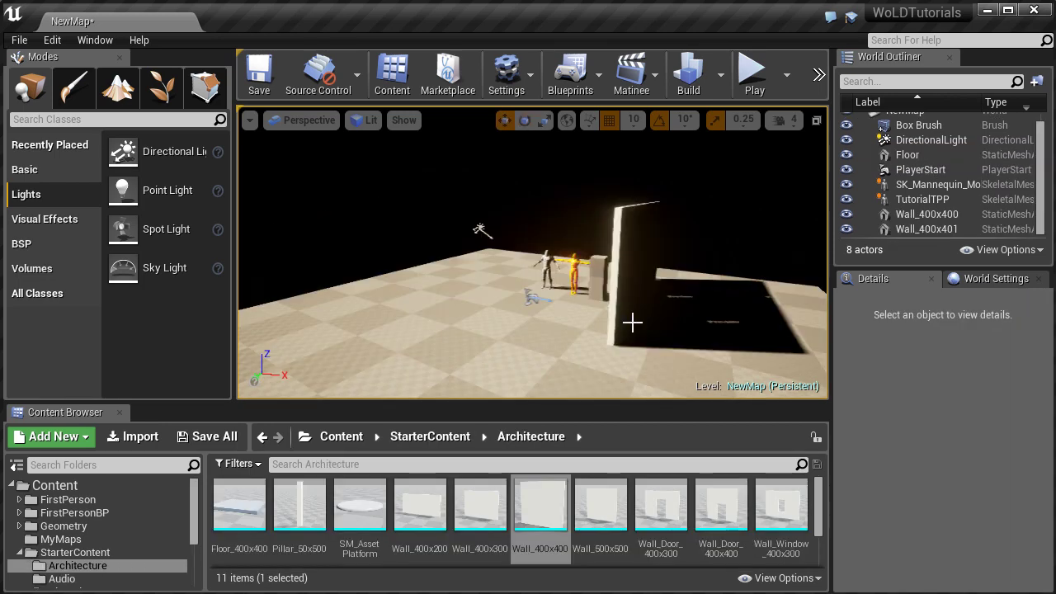
Place a point light in the shadow behind the walls, at about X 540, Y -390, Z 220 cm.
left_click(631, 271)
left_click(658, 220)
right_click_drag(716, 305, 632, 349)
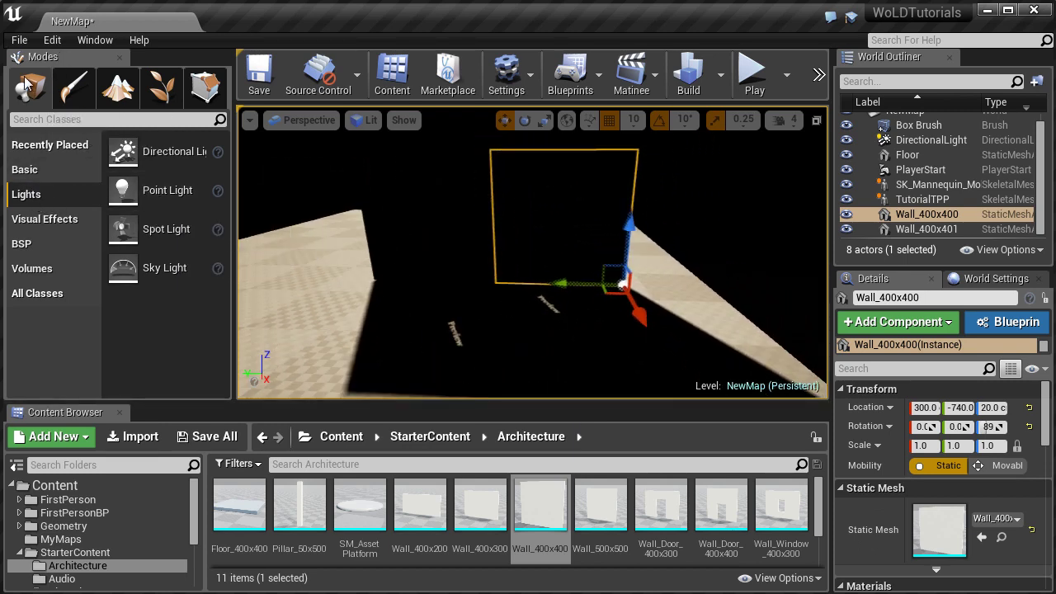
left_click_drag(114, 194, 501, 320)
left_click_drag(393, 288, 569, 282, "alt")
right_click_drag(569, 282, 560, 281)
key("s")
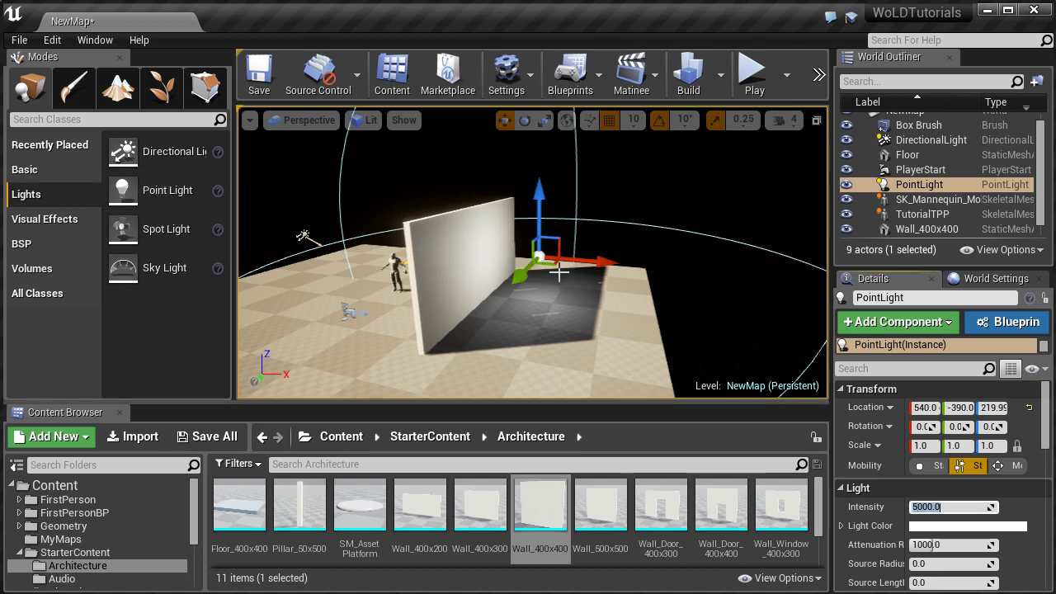
Reselect the point light behind the walls and set its intensity to 2500.
left_click(689, 252)
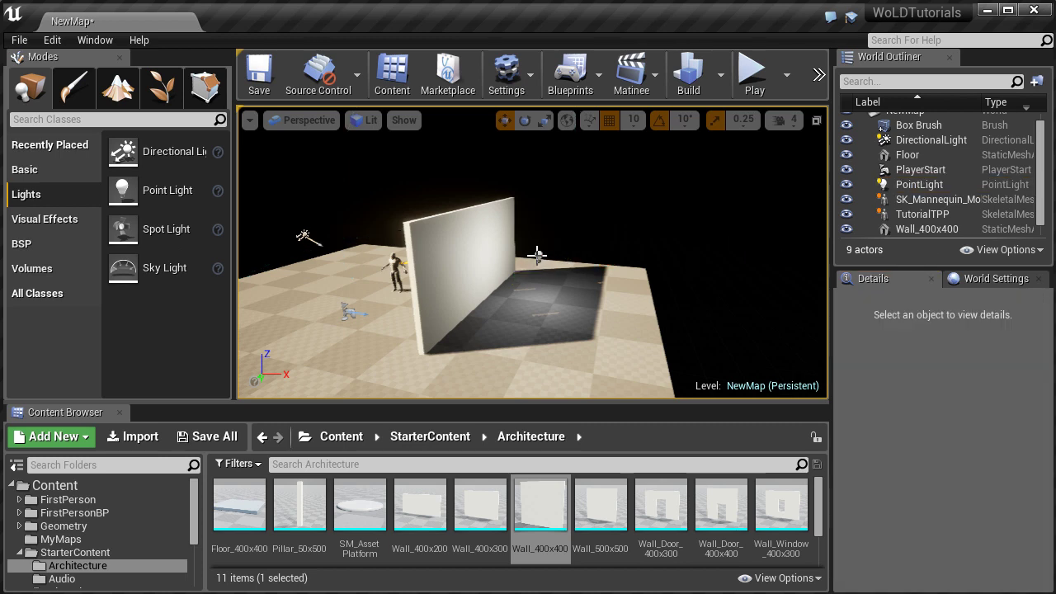
left_click(532, 260)
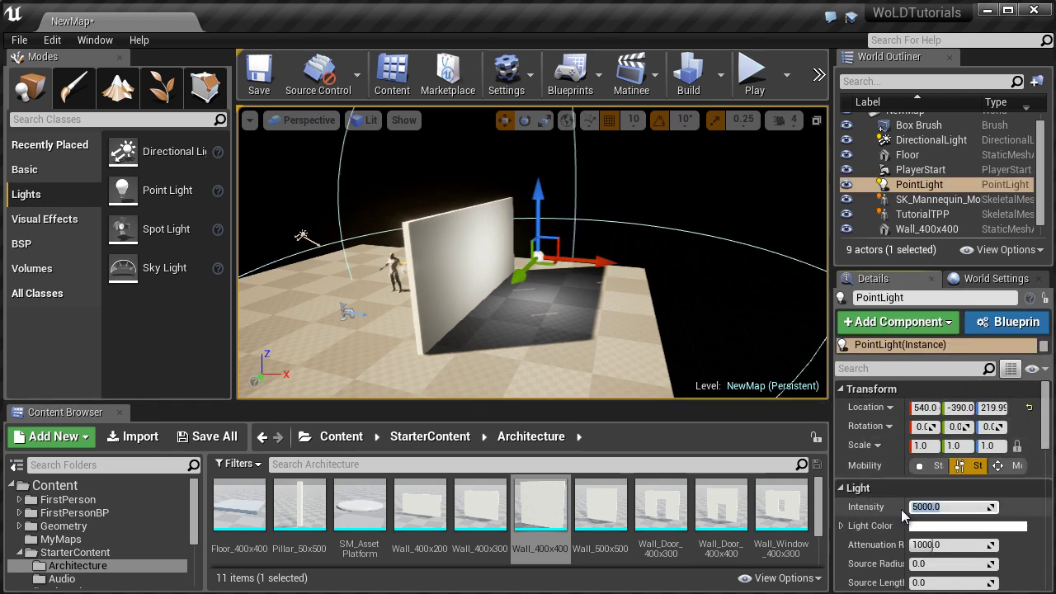
scroll(869, 496, "down", 2)
type("2500")
key("Return")
Lower the point light's attenuation radius to about 990.
left_click(928, 493)
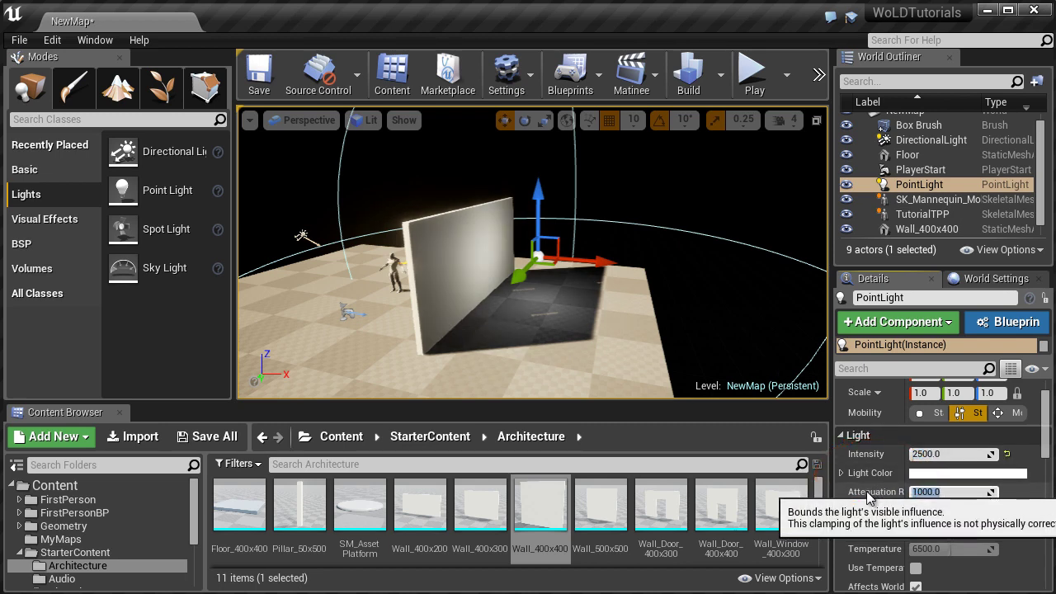
right_click_drag(636, 314, 576, 171)
key("s")
key("a")
right_click_drag(659, 380, 643, 376)
key("w")
key("d")
mouse_move(886, 491)
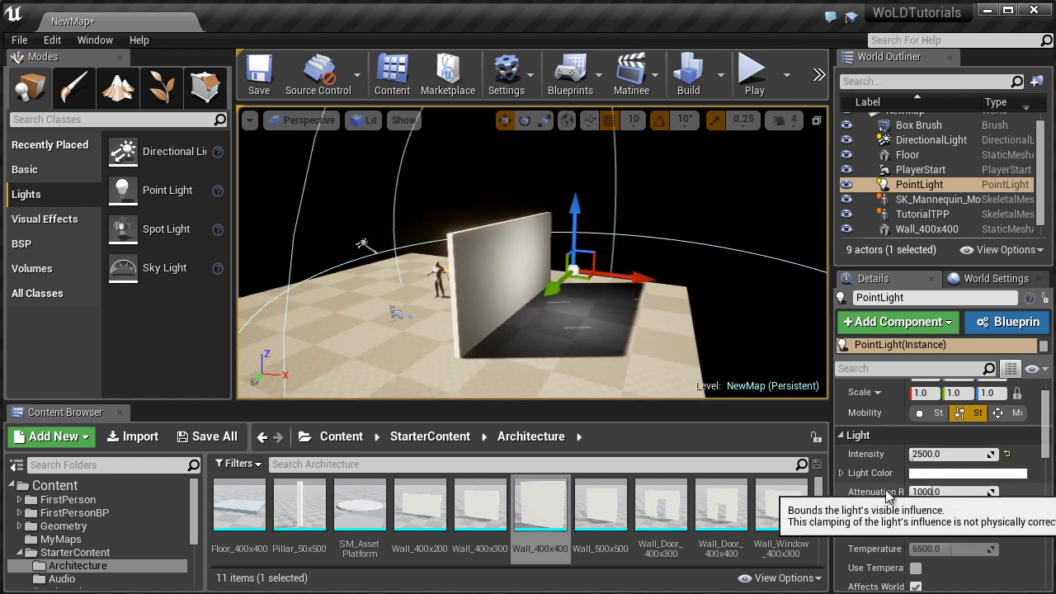
left_click(982, 492)
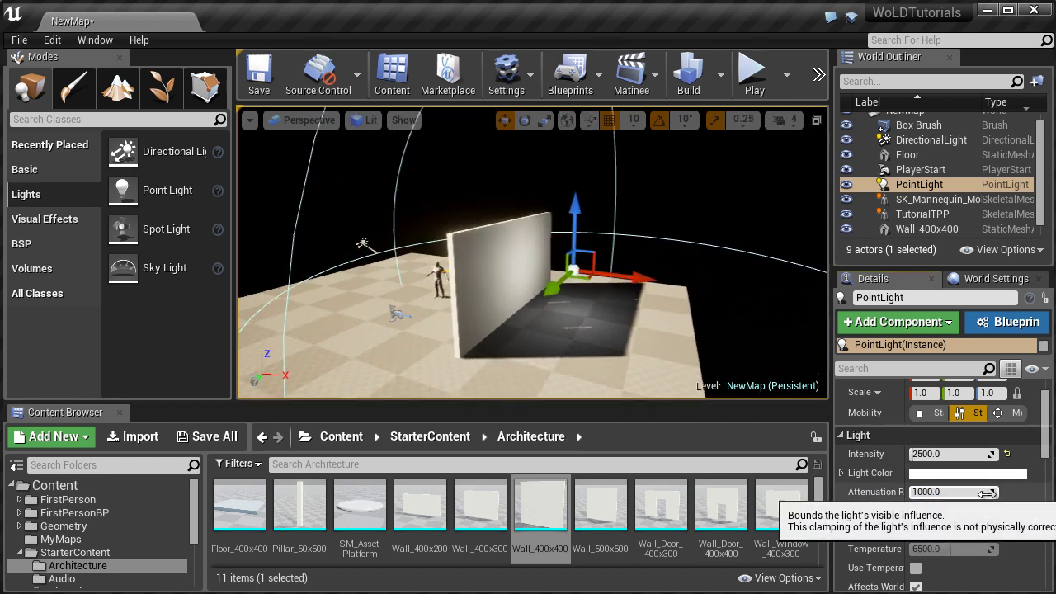
mouse_move(982, 492)
left_mouse_down()
mouse_move(949, 492)
mouse_move(982, 493)
left_mouse_up()
Shrink the point light's range to an attenuation radius of about 384.
right_click_drag(662, 347, 666, 350)
key("e")
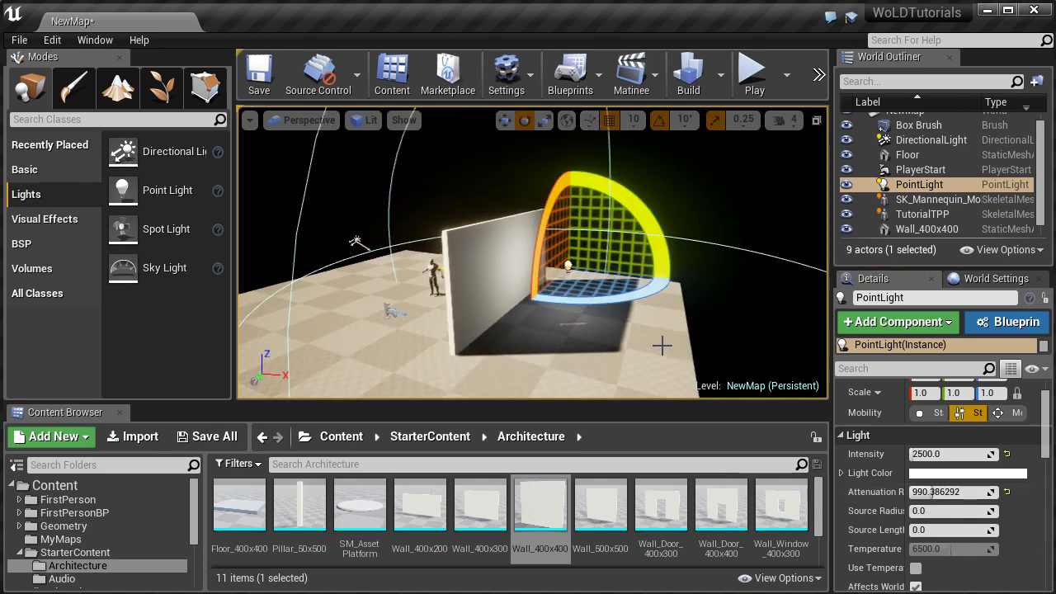
key("r")
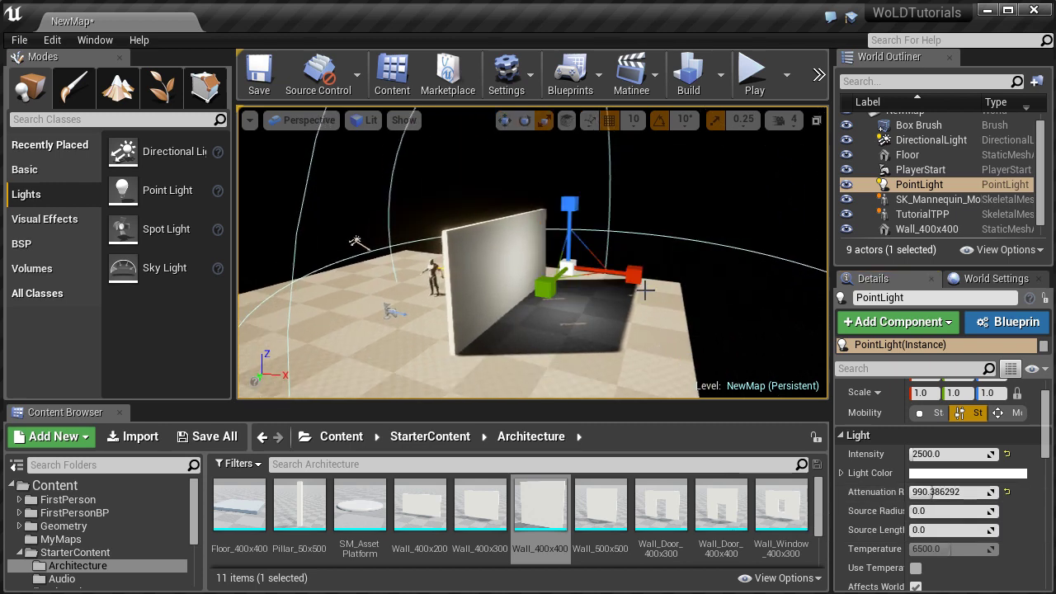
left_click_drag(574, 276, 440, 286)
key("w")
key("d")
mouse_move(665, 330)
right_mouse_down()
mouse_move(591, 321)
mouse_move(662, 335)
right_mouse_up()
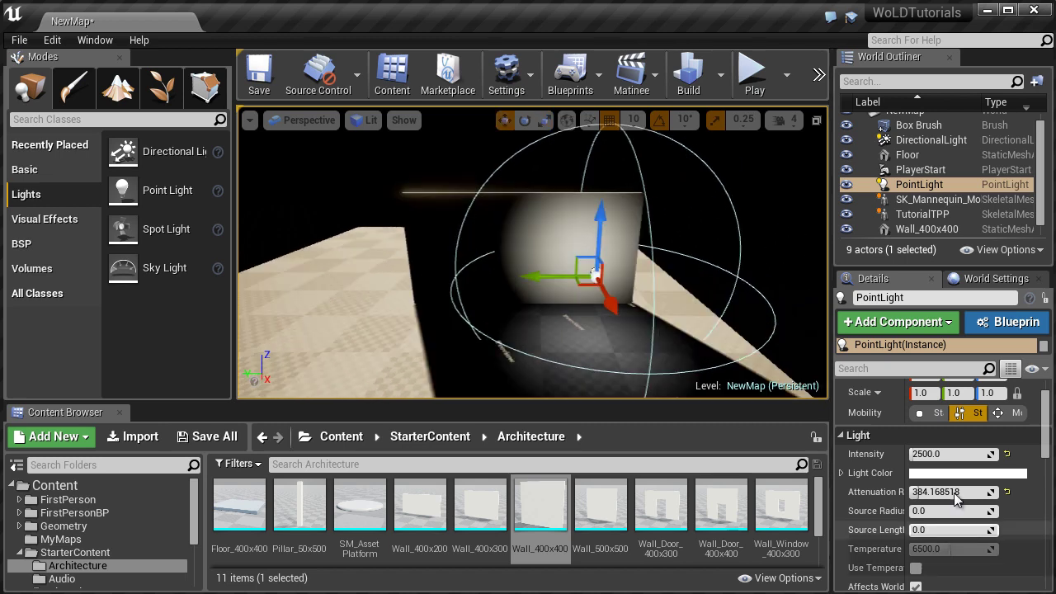
Change the point light's colour to light blue, hex 96BEFF00.
left_click(924, 474)
left_click_drag(701, 171, 780, 136)
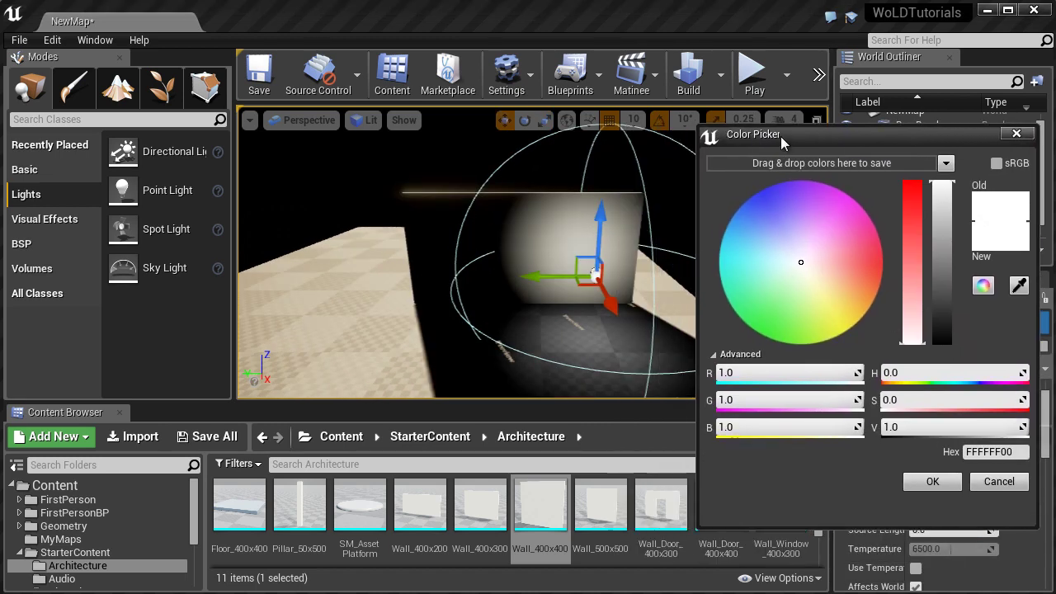
left_click(788, 257)
left_click_drag(786, 252, 774, 242)
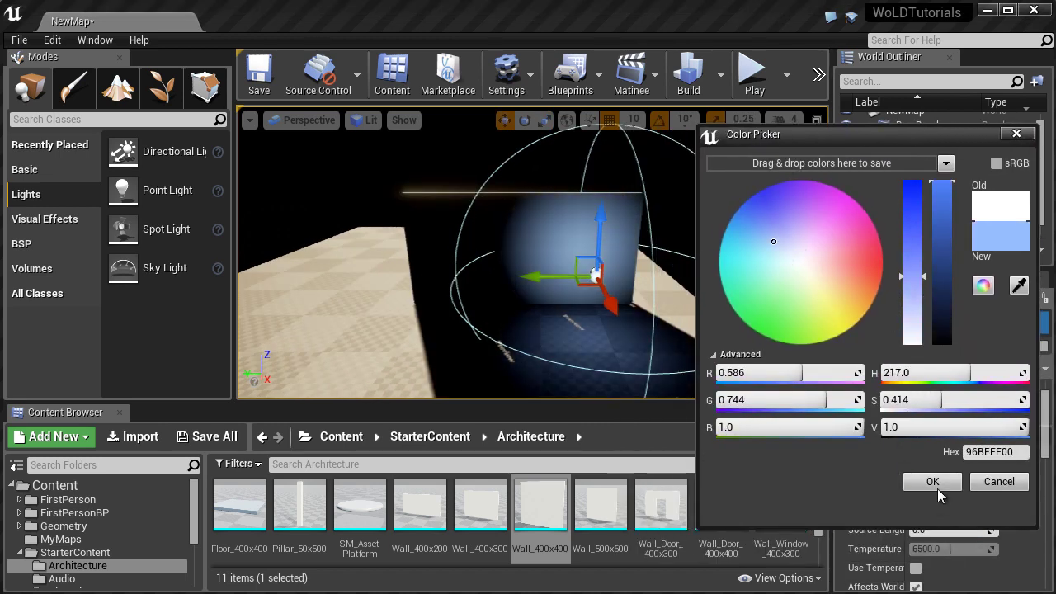
left_click(932, 483)
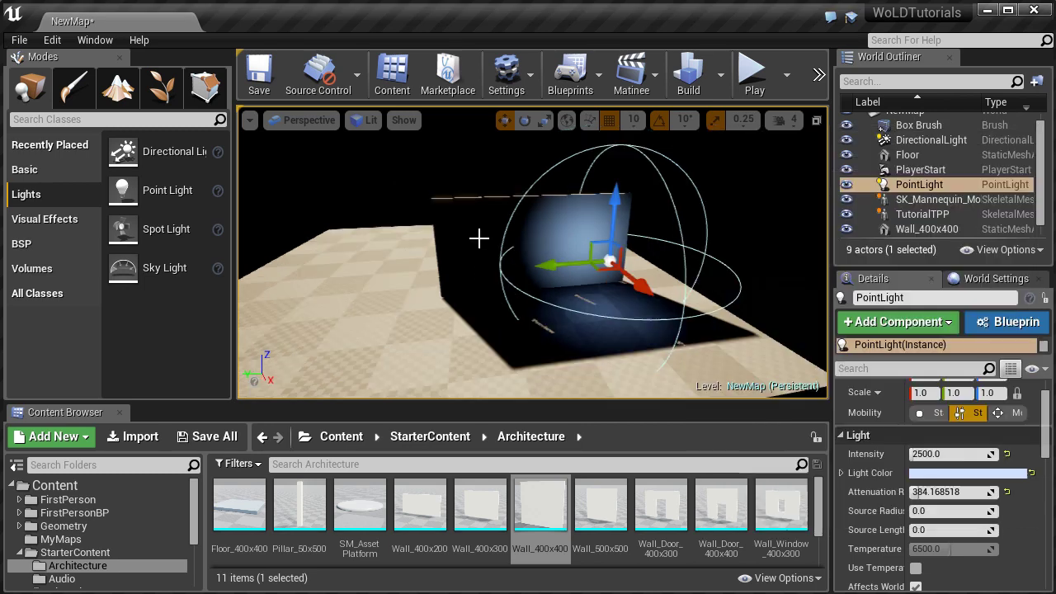
Duplicate the unlit wall segment along the wall line to extend the wall.
left_click(478, 238)
left_click_drag(486, 292, 392, 306, "alt")
right_click_drag(523, 282, 524, 282)
key("Escape")
Add a spot light in front of the unlit wall beside the point light and raise it to about the wall's top.
left_click_drag(131, 230, 450, 305)
scroll(511, 274, "up", 3)
right_click_drag(511, 275, 513, 276)
left_click_drag(487, 205, 473, 102)
mouse_move(592, 198)
right_mouse_down()
mouse_move(494, 201)
mouse_move(592, 198)
right_mouse_up()
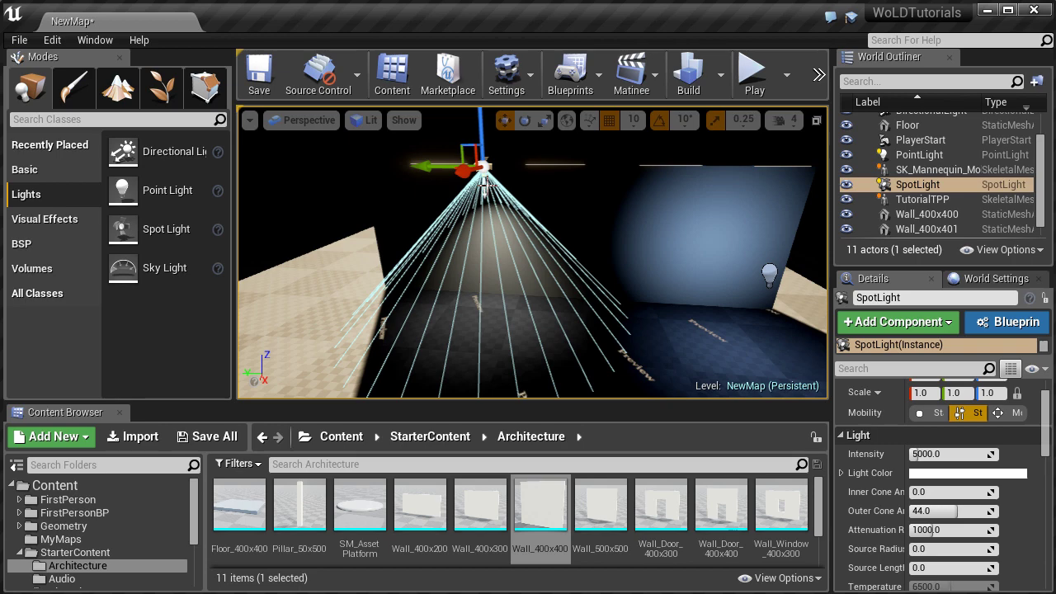
right_click_drag(508, 151, 501, 190)
right_click_drag(543, 224, 516, 196)
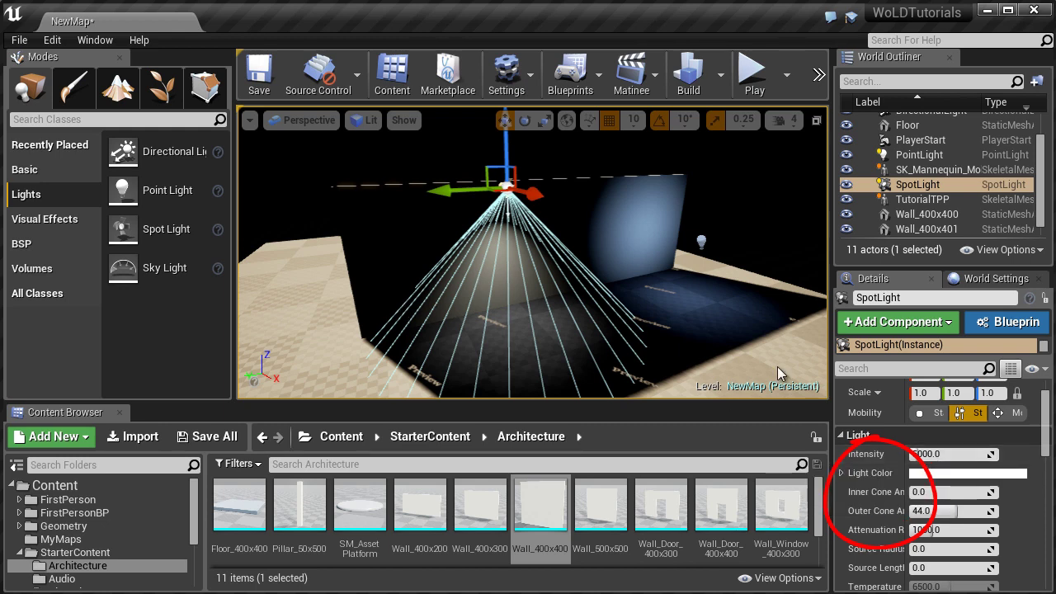
Change the spot light's colour to a pale pink.
left_click(967, 472)
left_click_drag(949, 331, 827, 210)
left_click_drag(842, 339, 870, 334)
left_click(969, 556)
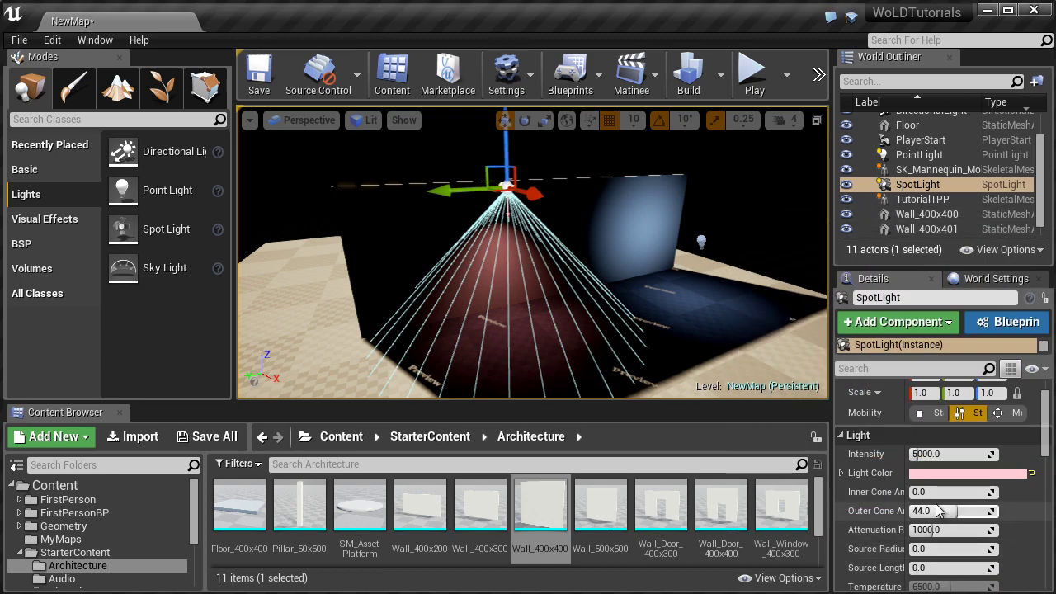
Adjust the spot light's cone to an inner angle of about 32.2° and an outer angle of about 42.3°.
mouse_move(936, 491)
left_mouse_down()
mouse_move(953, 491)
mouse_move(936, 492)
left_mouse_up()
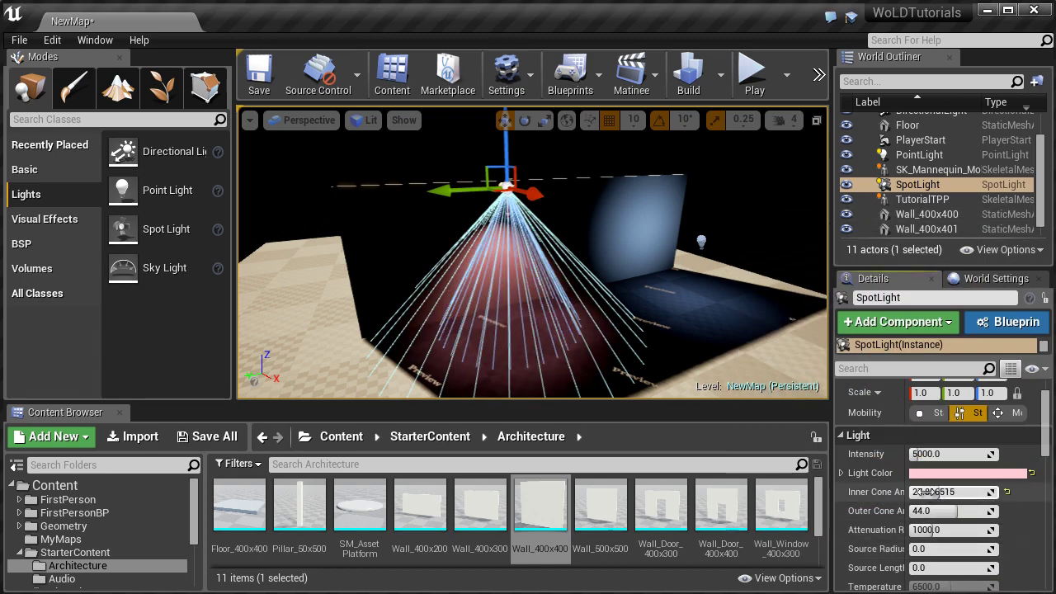
left_click(1006, 492)
left_click_drag(982, 510, 988, 511)
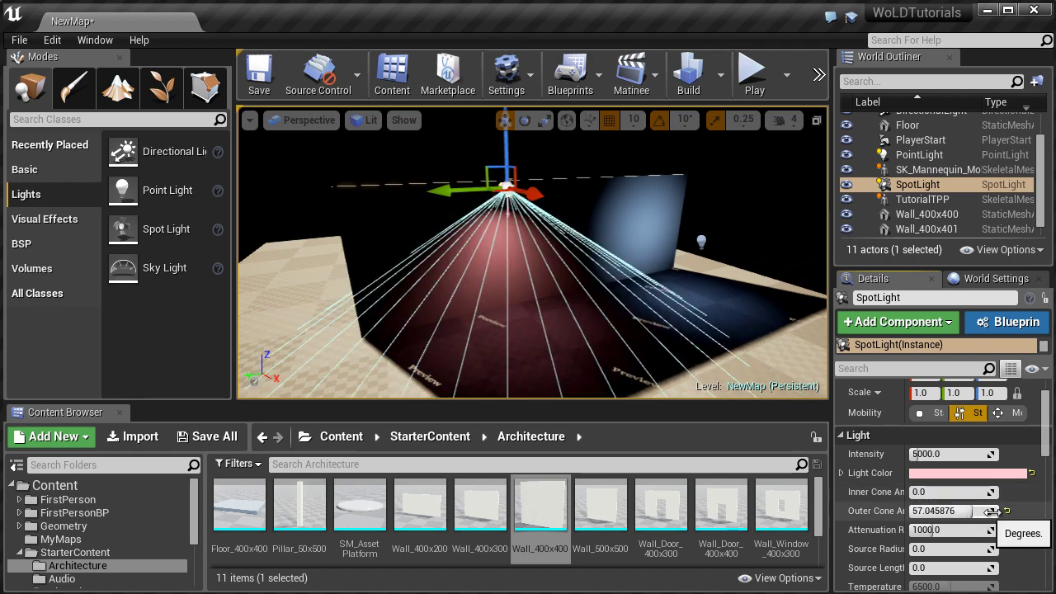
left_click(989, 511)
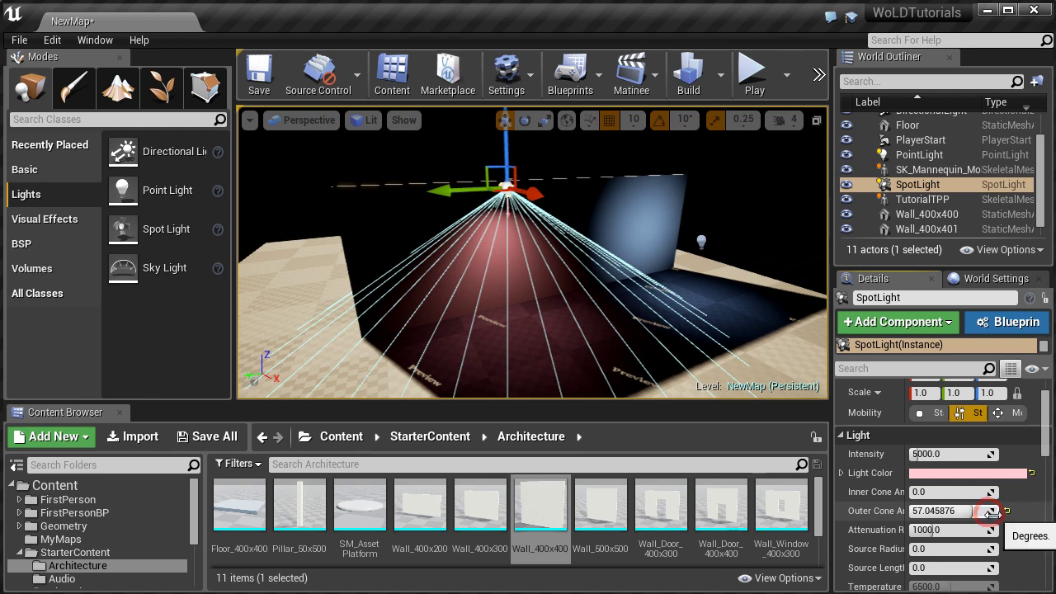
mouse_move(992, 512)
left_mouse_down()
mouse_move(980, 512)
mouse_move(996, 521)
mouse_move(978, 521)
mouse_move(988, 521)
mouse_move(989, 500)
mouse_move(1008, 504)
left_mouse_up()
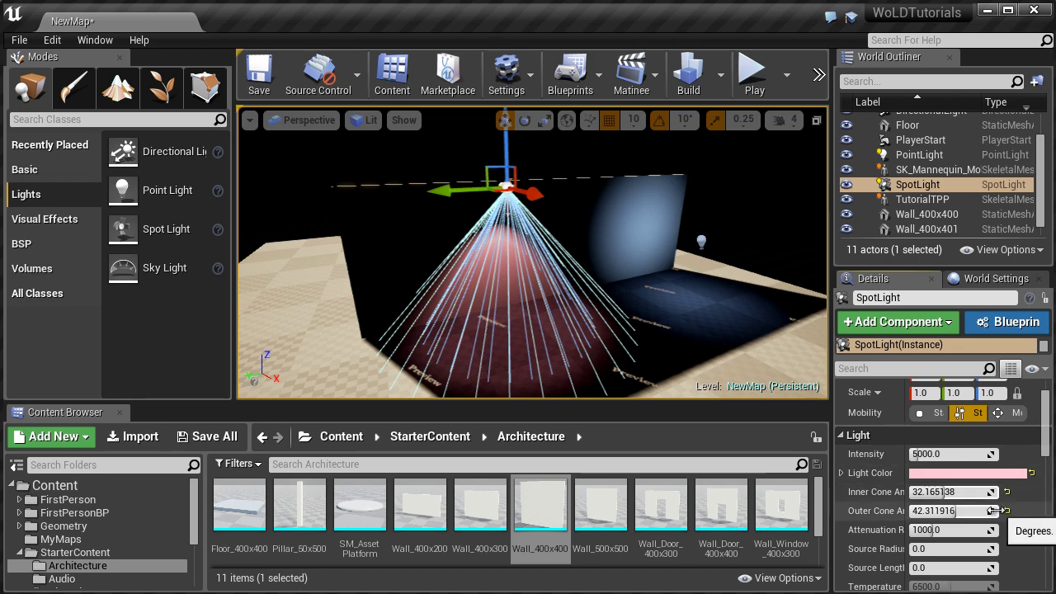
Increase the spot light's attenuation radius to about 1039.
right_click_drag(597, 344, 659, 468)
key("w")
mouse_move(986, 529)
left_mouse_down()
mouse_move(957, 529)
mouse_move(992, 530)
left_mouse_up()
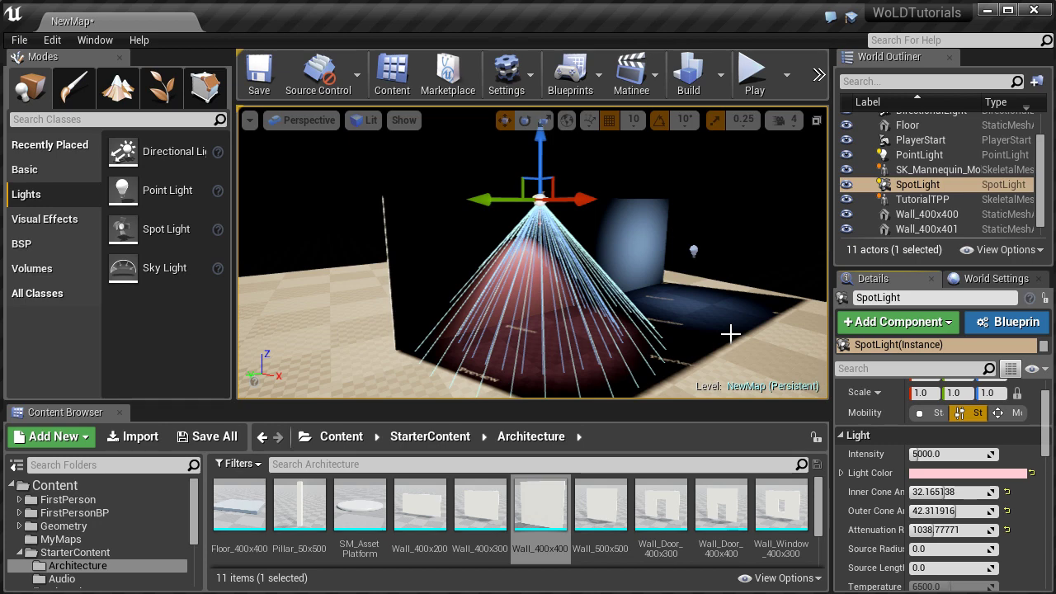
Raise the directional light higher above the characters on the far side of the wall.
key("a")
mouse_move(736, 331)
right_mouse_down()
mouse_move(772, 309)
mouse_move(717, 330)
right_mouse_up()
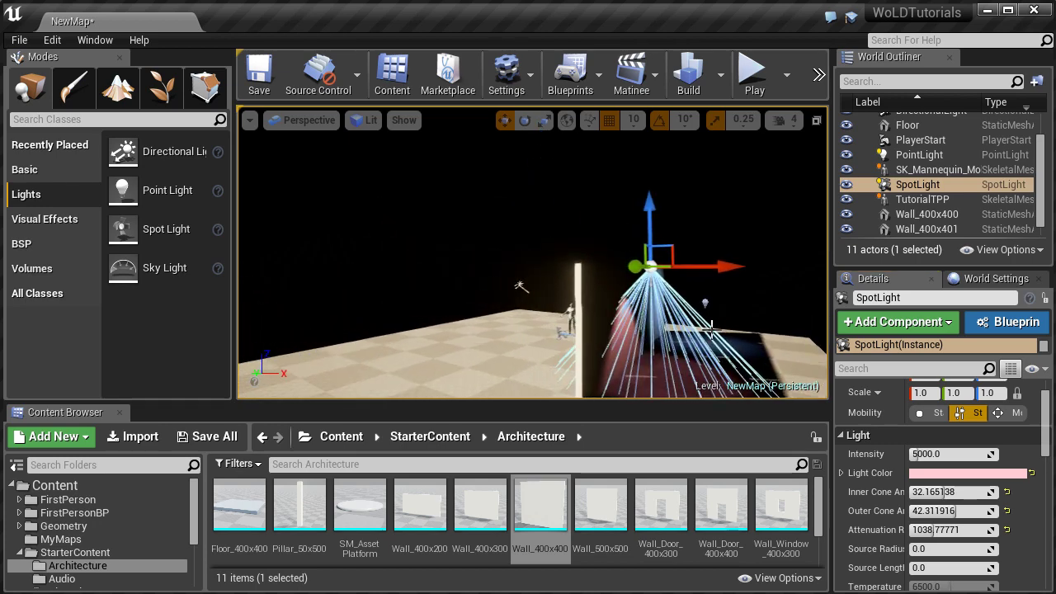
left_click(525, 283)
left_click_drag(528, 239, 518, 115)
key("d")
right_click_drag(652, 250, 547, 245)
left_click(554, 270)
key("w")
key("d")
left_click(485, 189)
left_click(701, 257)
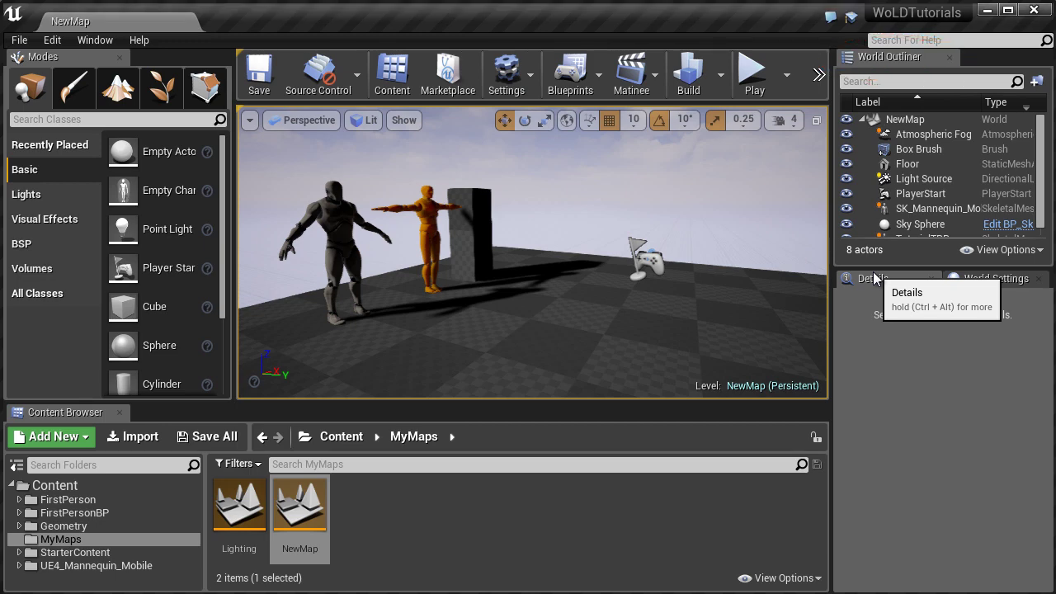
Focus the view on Atmospheric Fog and SK_Mannequin_Mobile in turn from the World Outliner.
left_click(101, 39)
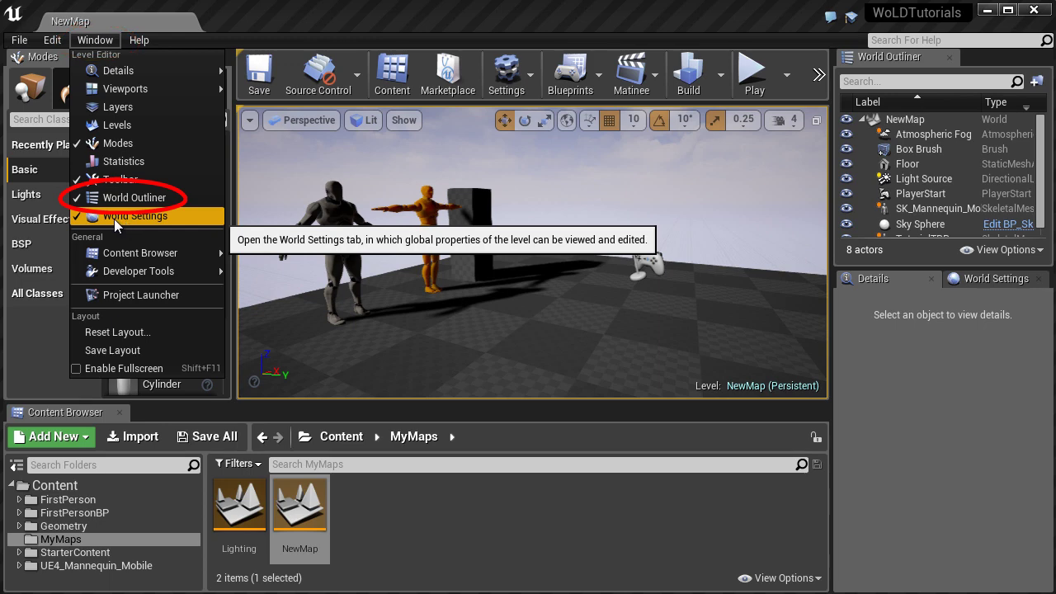
left_click(532, 31)
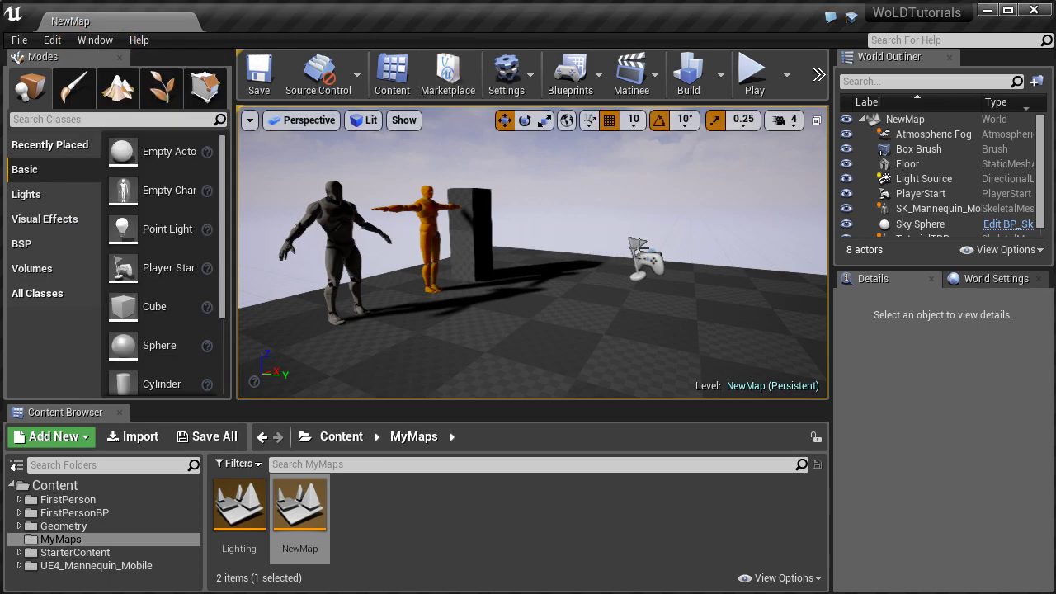
double_click(926, 137)
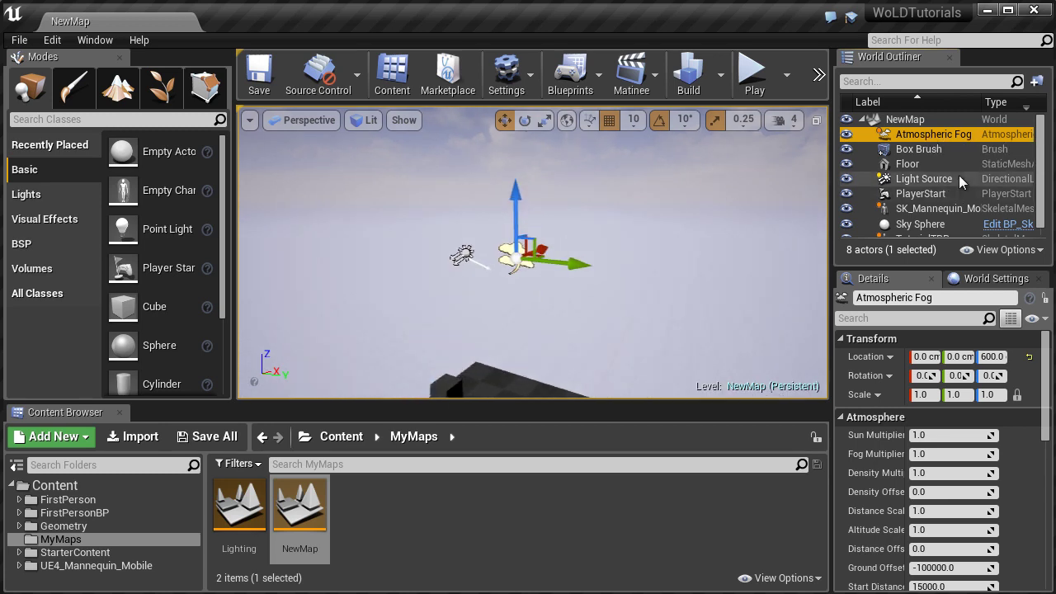
left_click(924, 178)
scroll(922, 186, "down", 1)
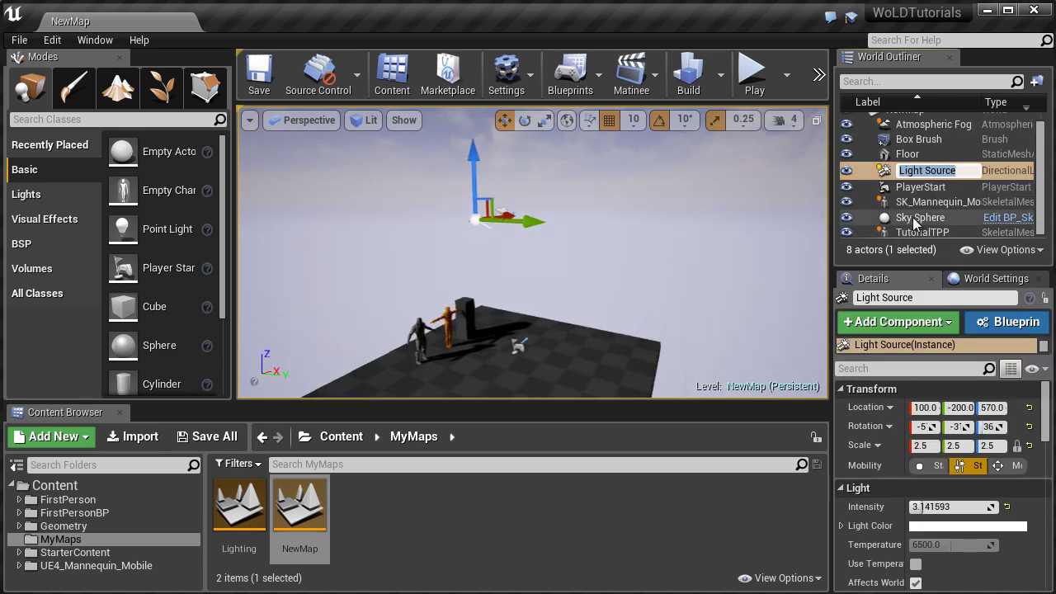
double_click(920, 214)
double_click(937, 199)
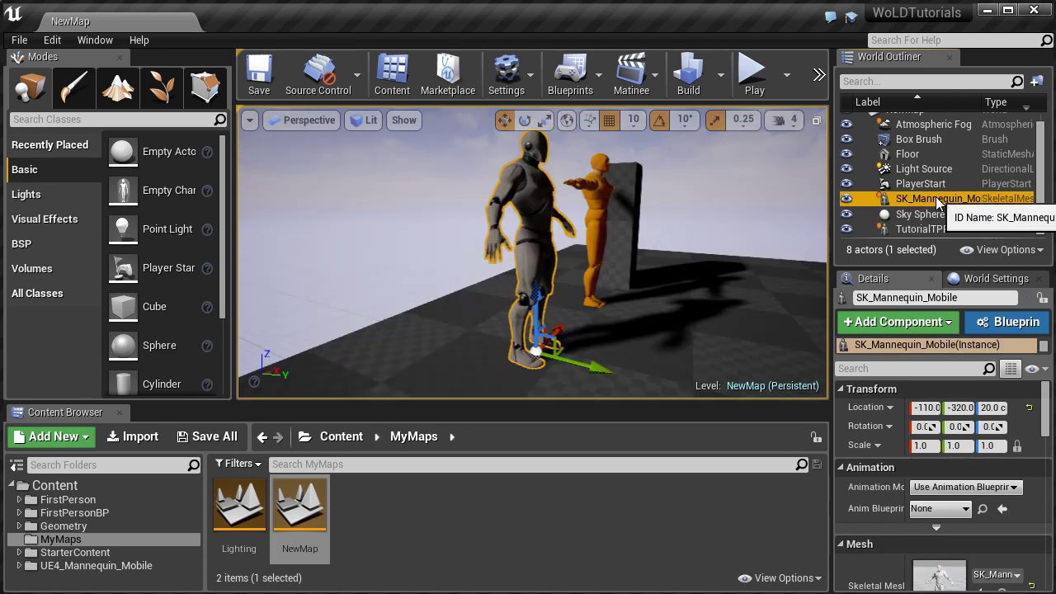
Switch the visibility of the Floor and the Box Brush off and back on in the World Outliner.
left_click(845, 154)
left_click(845, 154)
left_click(845, 139)
left_click(846, 139)
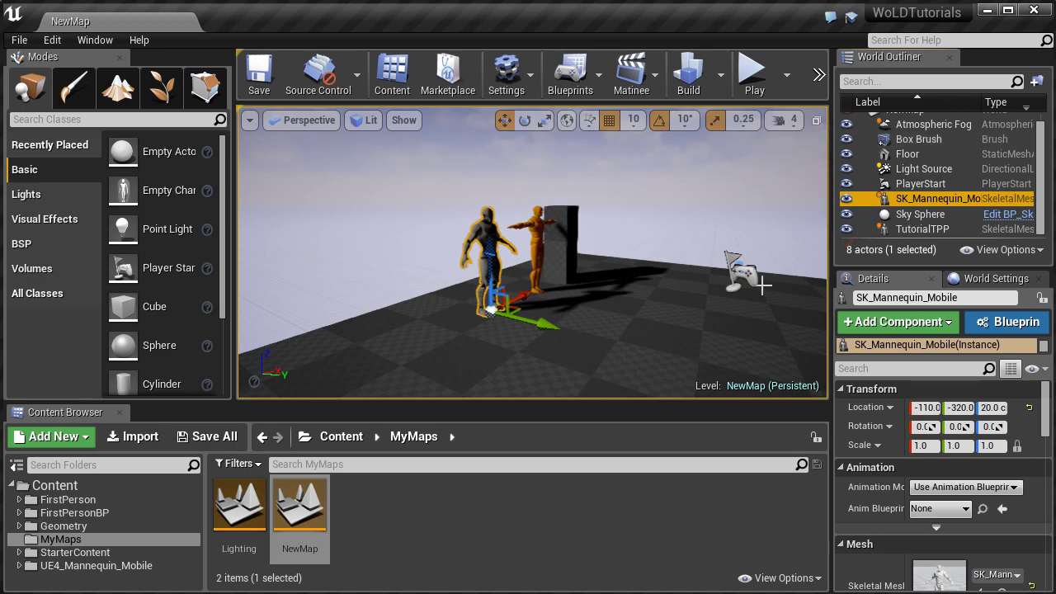
Search the World Outliner for "fog", focus the view on the Atmospheric Fog actor, and clear the search.
left_click(895, 81)
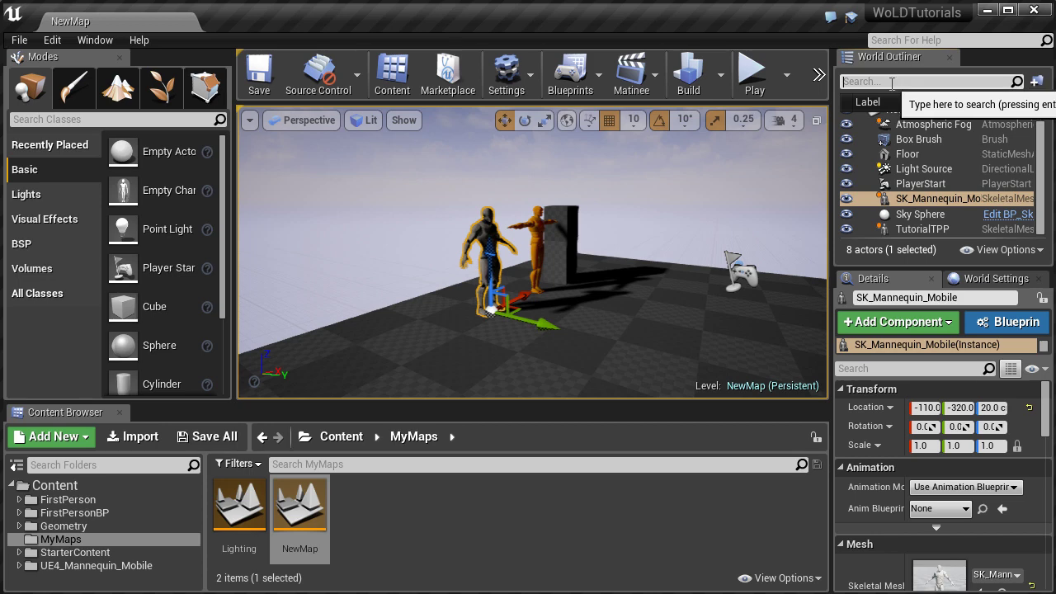
type("fog")
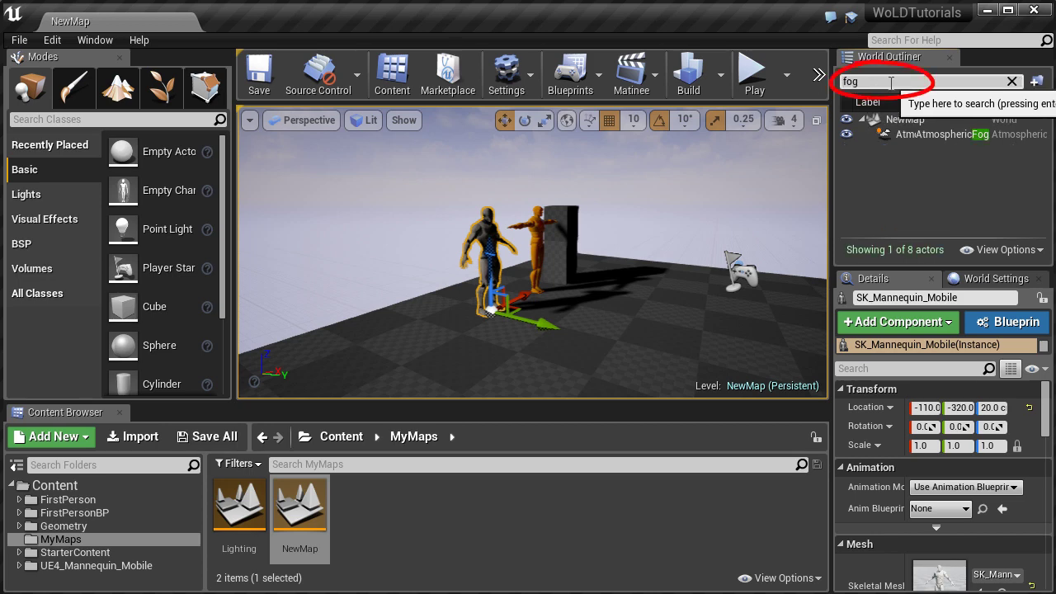
double_click(899, 135)
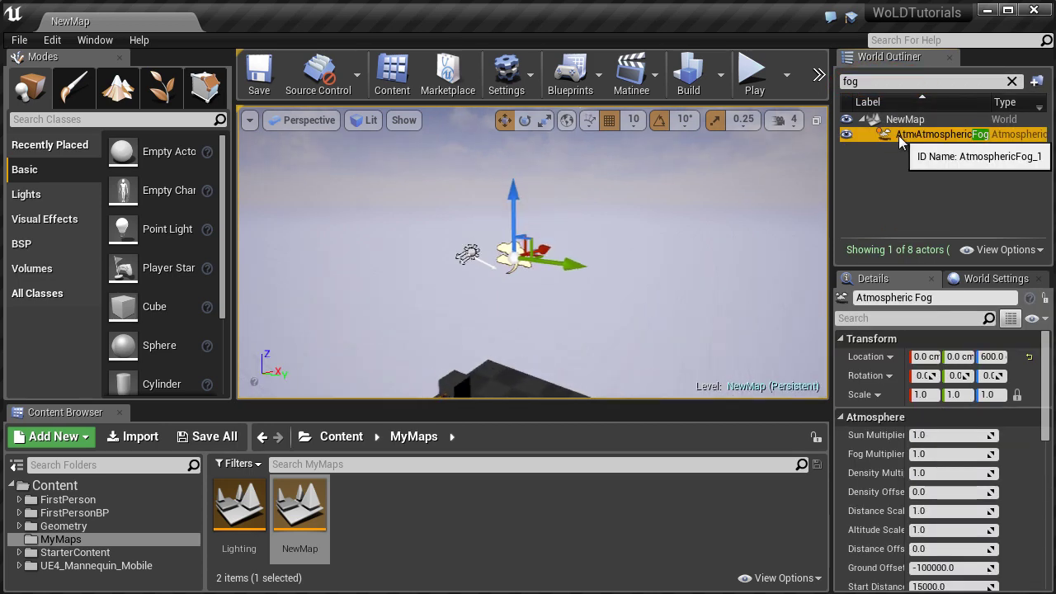
left_click(1011, 81)
left_click(900, 150)
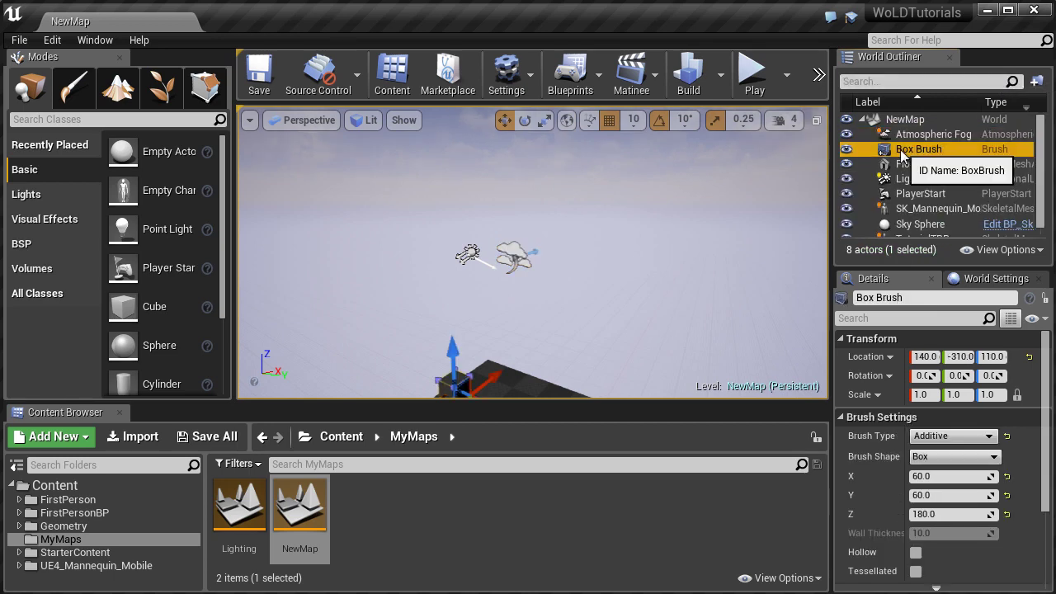
left_click(910, 149)
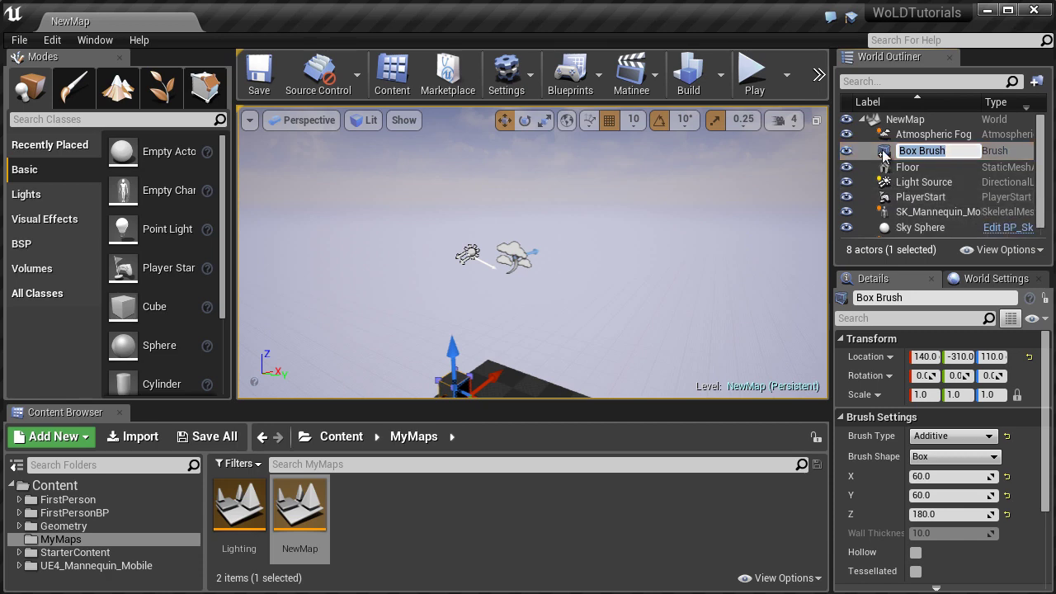
left_click(887, 123)
left_click(905, 163)
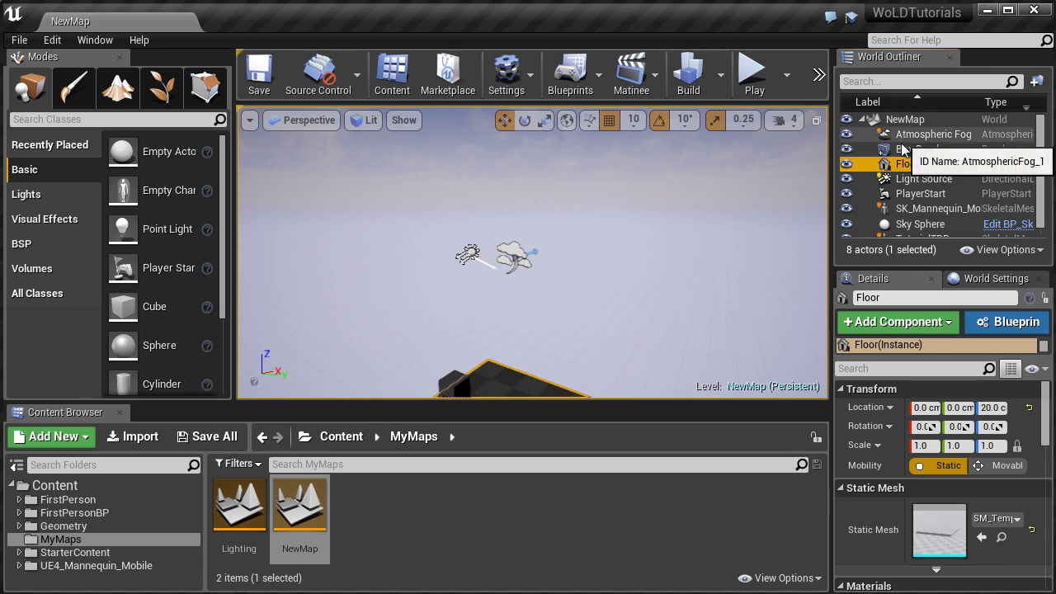
Create a World Outliner folder containing the TutorialTPP character, keeping the default name NewFolder1.
left_click(892, 235)
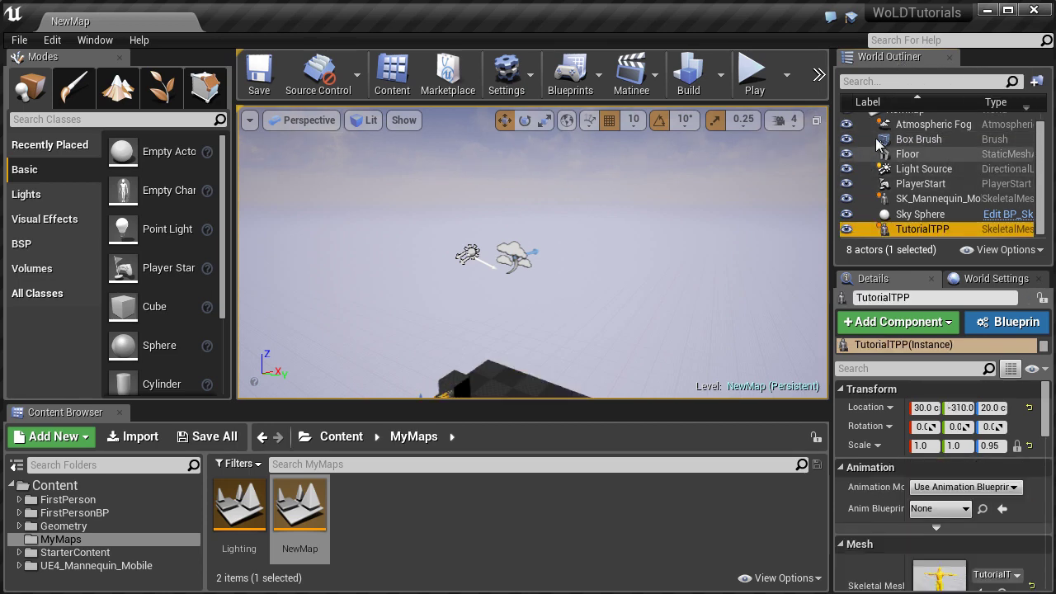
left_click(1036, 84)
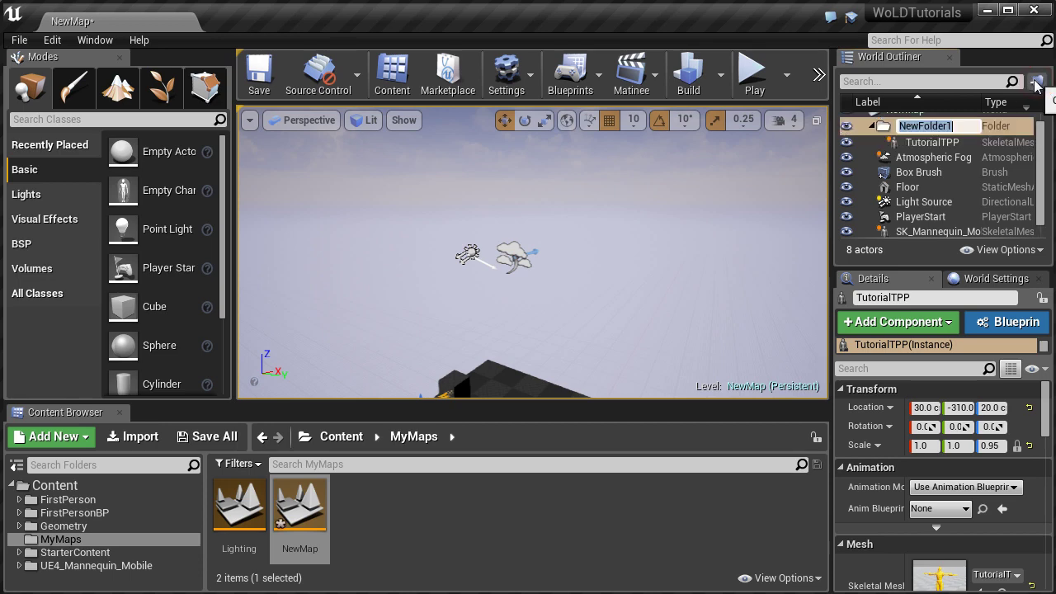
key("Return")
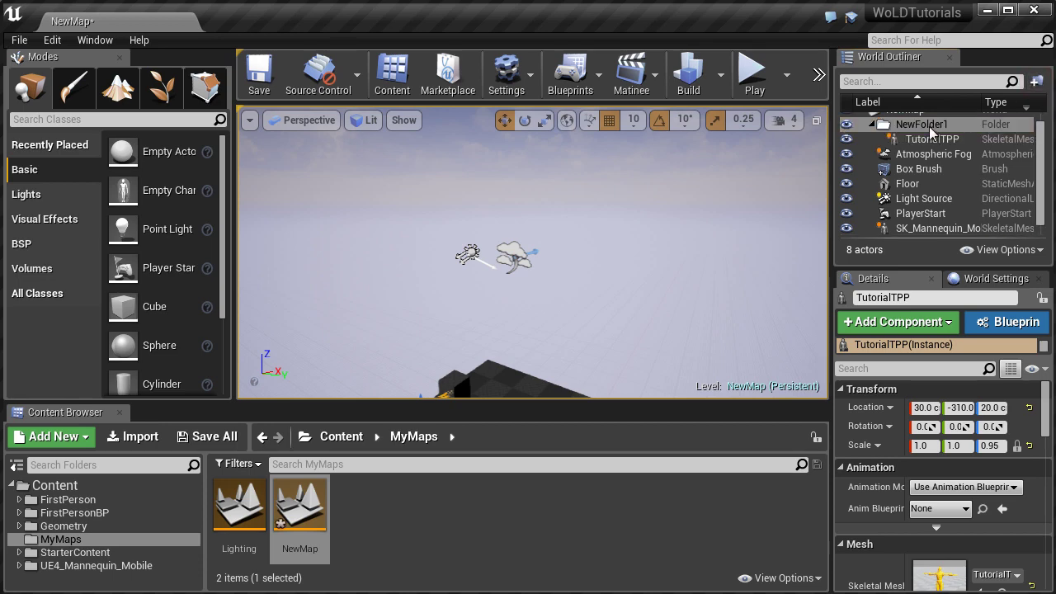
Move the SK_Mannequin_Mobile actor into NewFolder1 in the World Outliner.
left_click(882, 125)
left_click(928, 154)
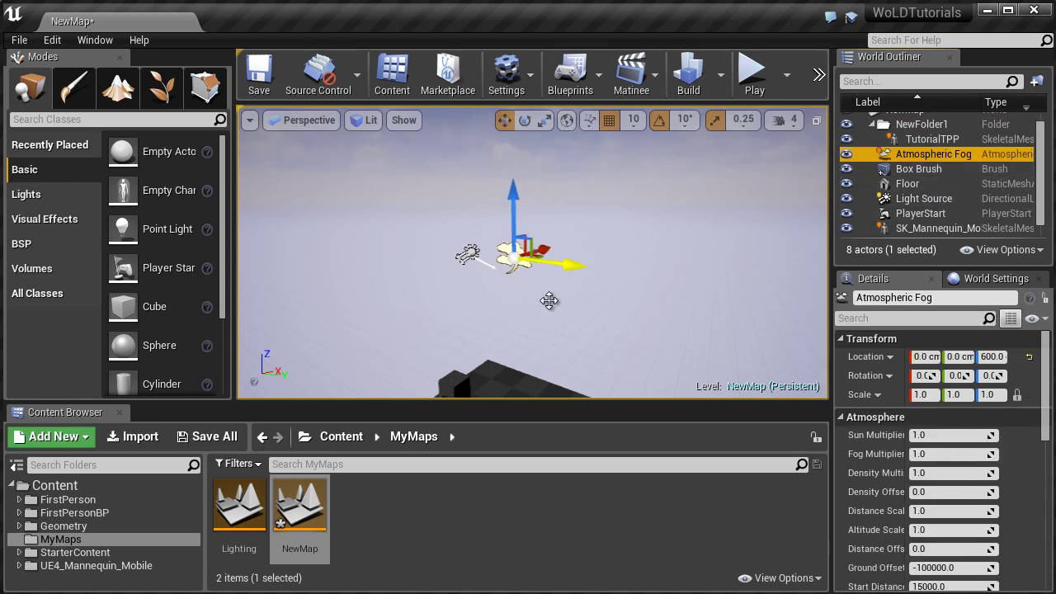
right_click_drag(549, 299, 543, 283)
left_click(936, 228)
left_click_drag(938, 227, 912, 123)
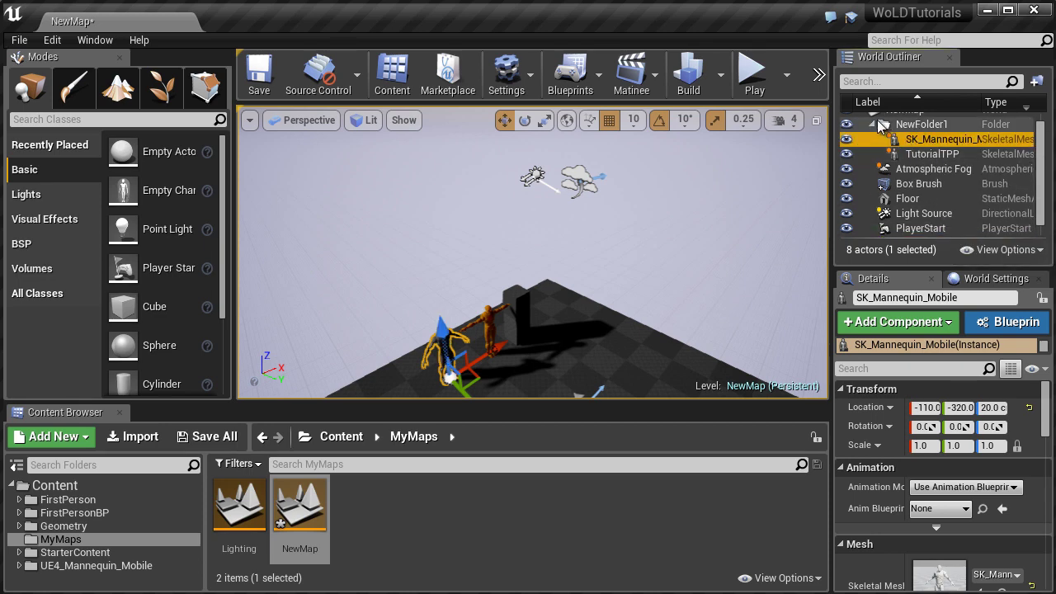
Hide all actors in NewFolder1 in the viewport.
left_click(847, 126)
right_click_drag(566, 236, 566, 432)
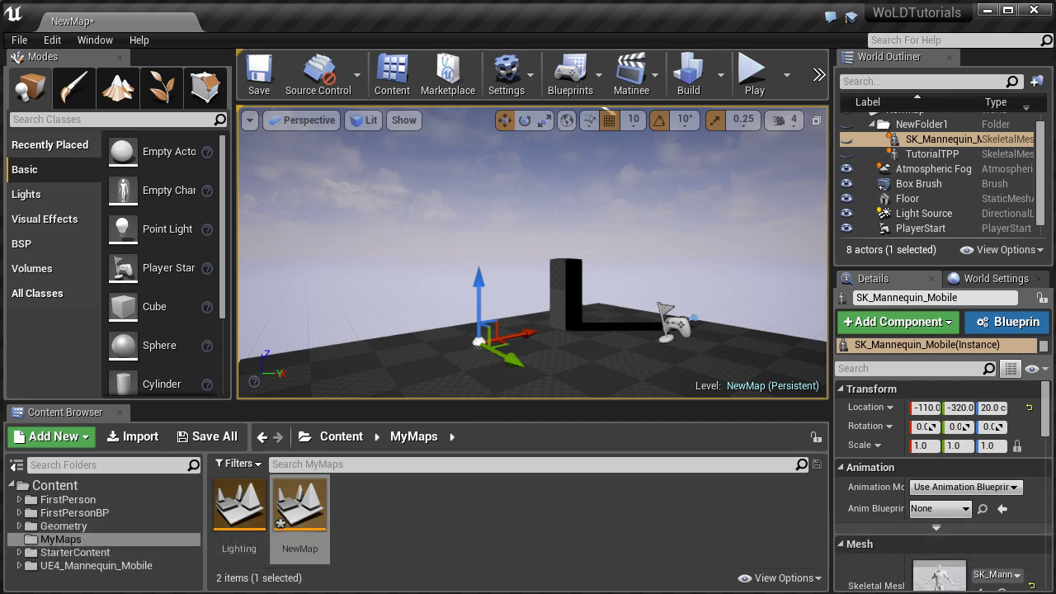
right_click_drag(580, 287, 443, 363)
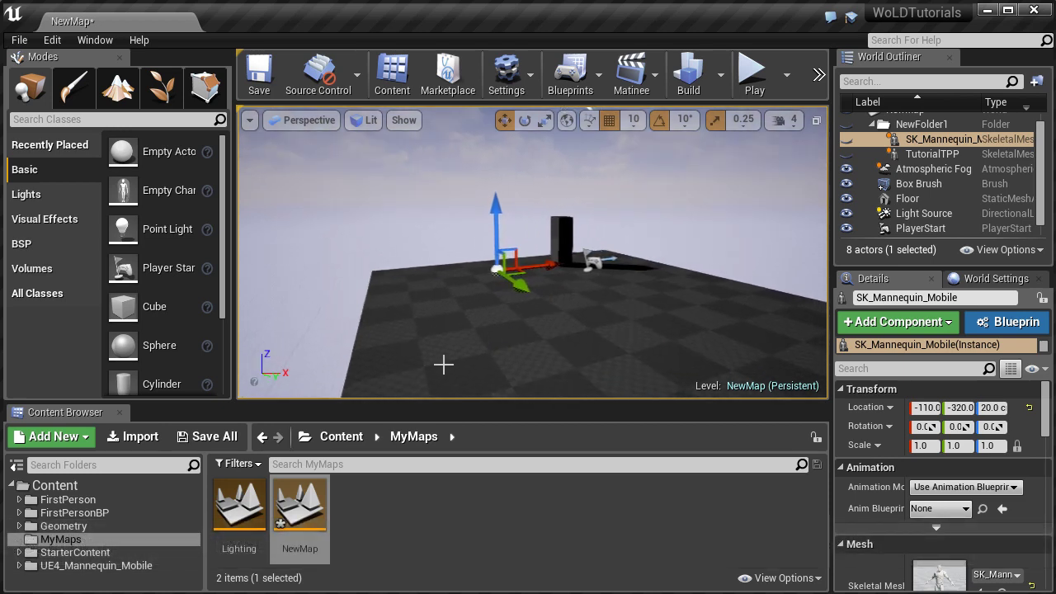
Playtest the level from a chosen spot near the floor's edge, walk around, and end the session.
right_click(429, 318)
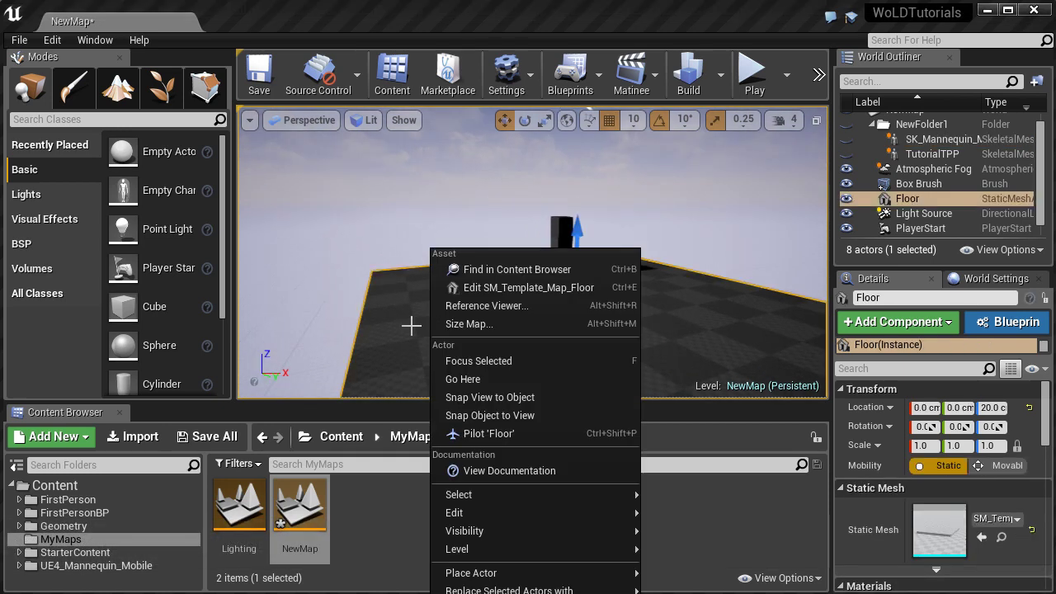
left_click(410, 327)
right_click_drag(409, 327, 426, 368)
right_click(424, 370)
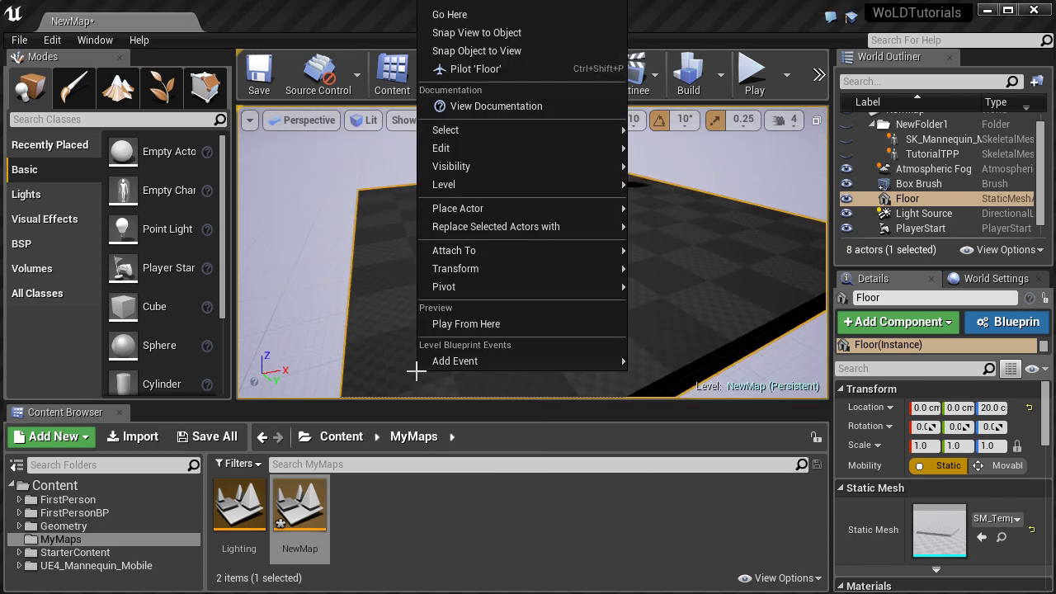
left_click(461, 324)
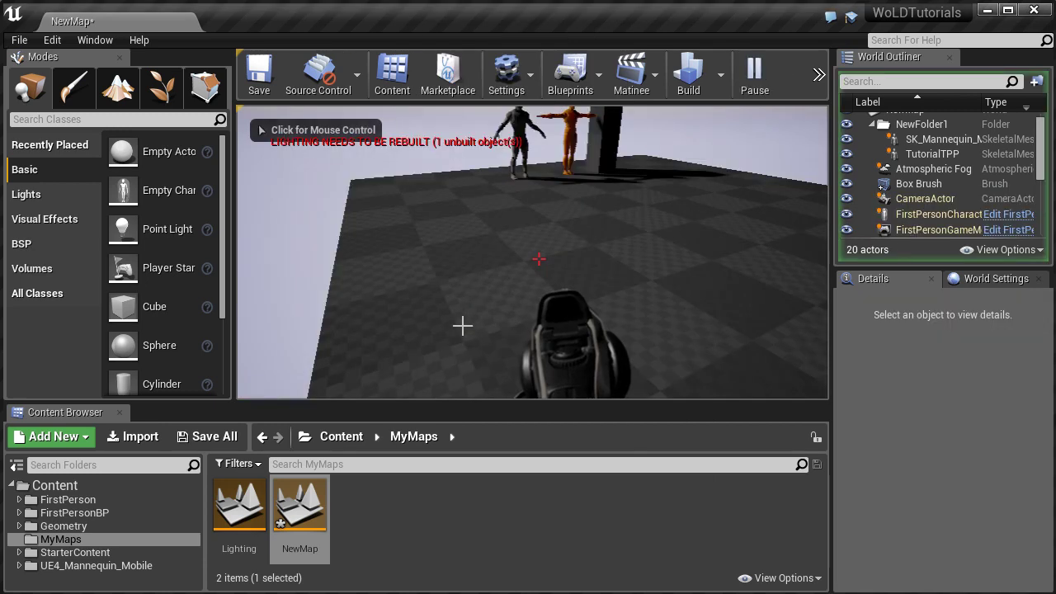
key("w")
key("d")
key("Escape")
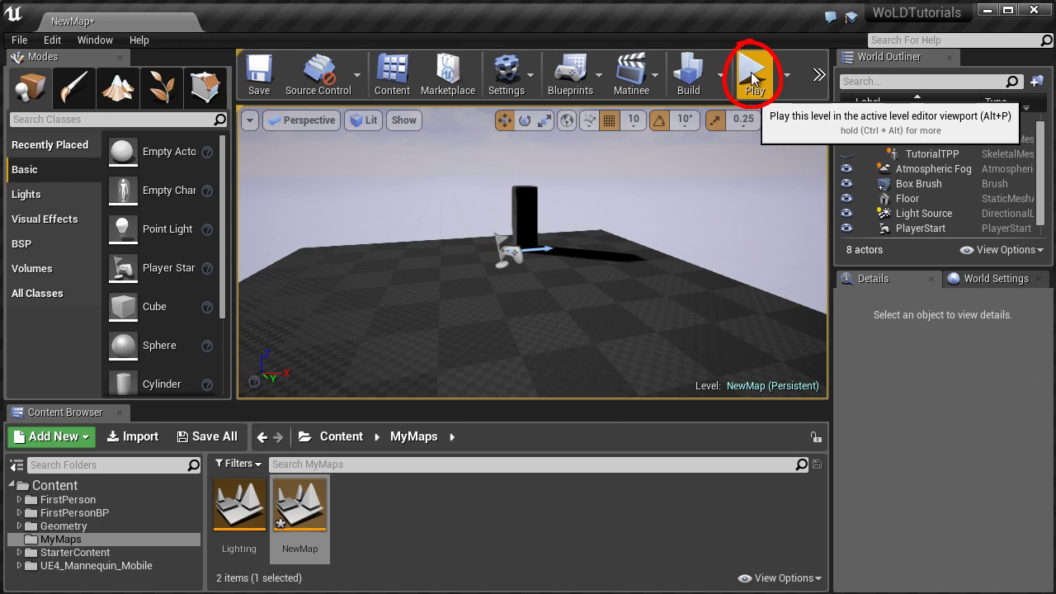
Playtest the level from the PlayerStart in the viewport, back away from the characters, and exit play.
left_click(518, 254)
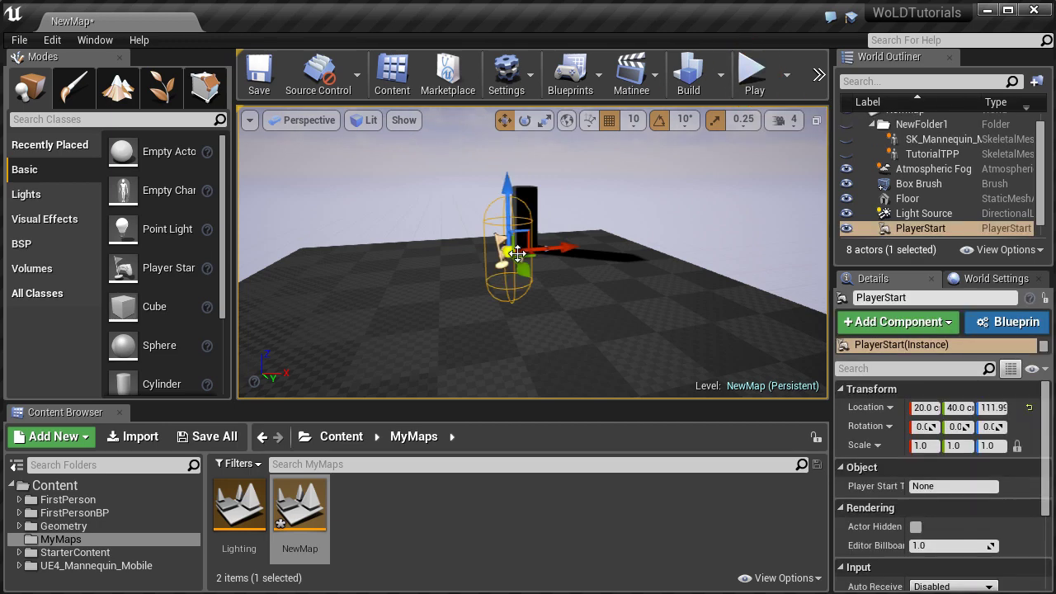
left_click(751, 74)
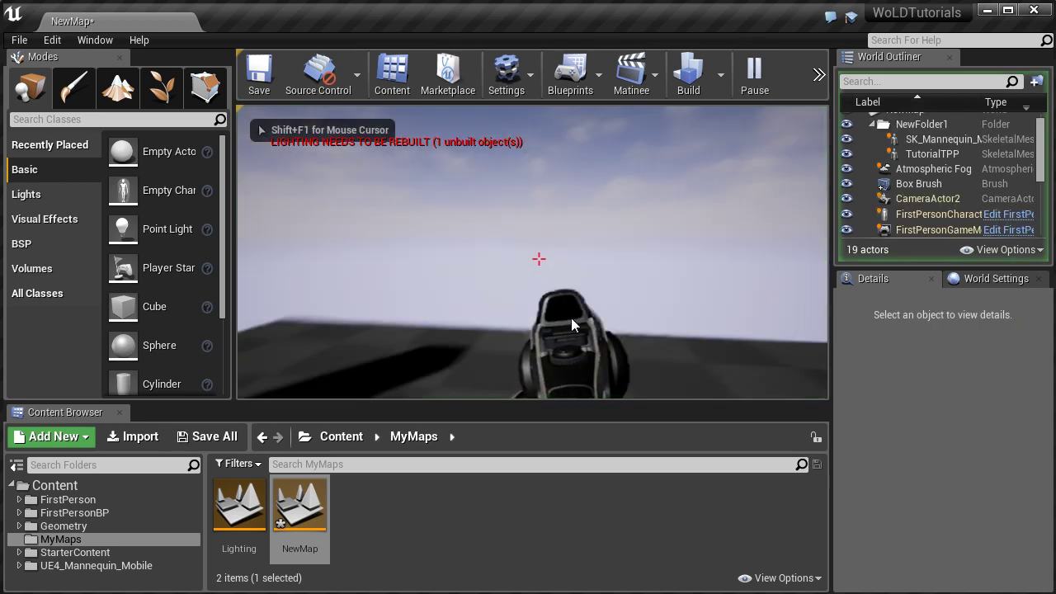
key("s")
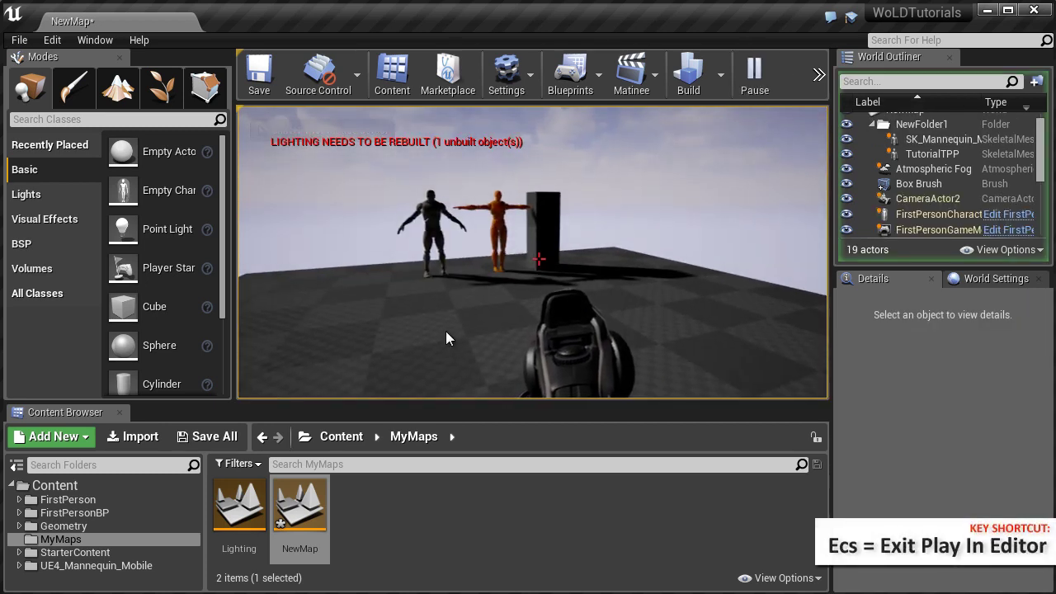
key("Escape")
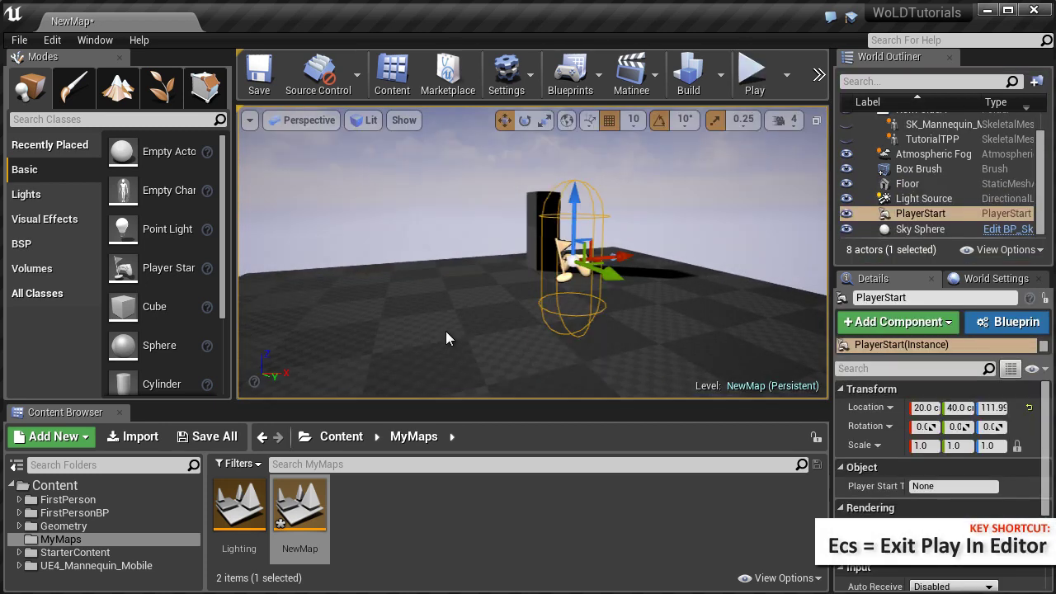
Examine the available play modes and spawn options, and check the floor's context commands.
left_click(786, 75)
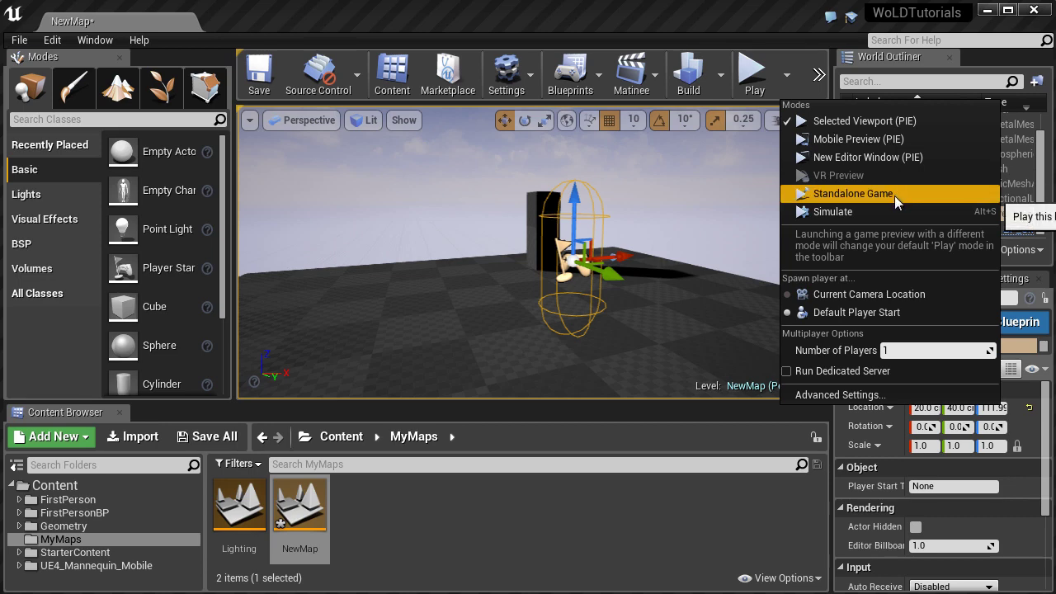
right_click_drag(677, 271, 663, 281)
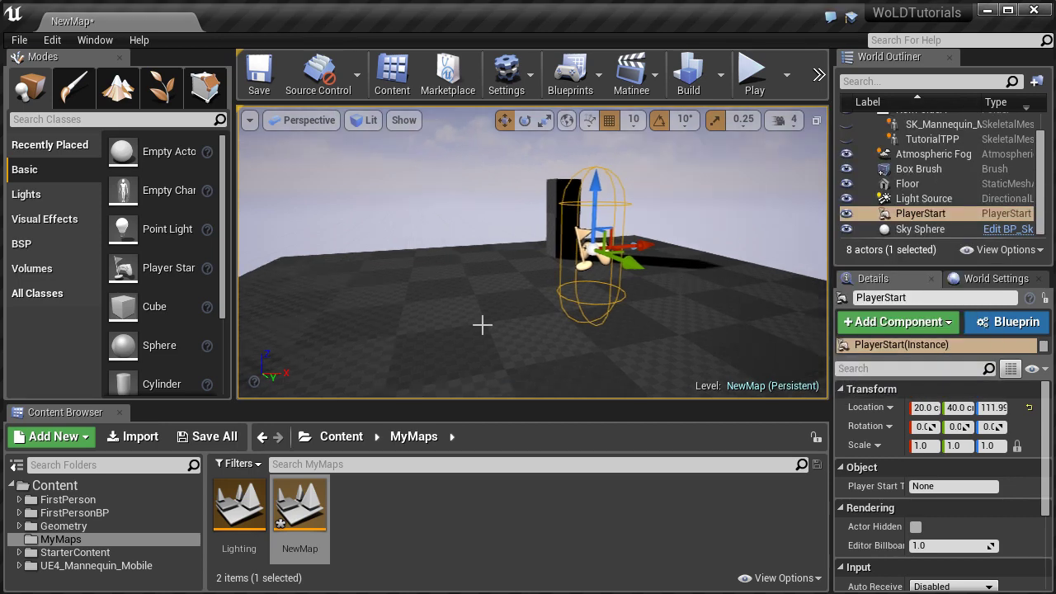
right_click(428, 376)
left_click(467, 333)
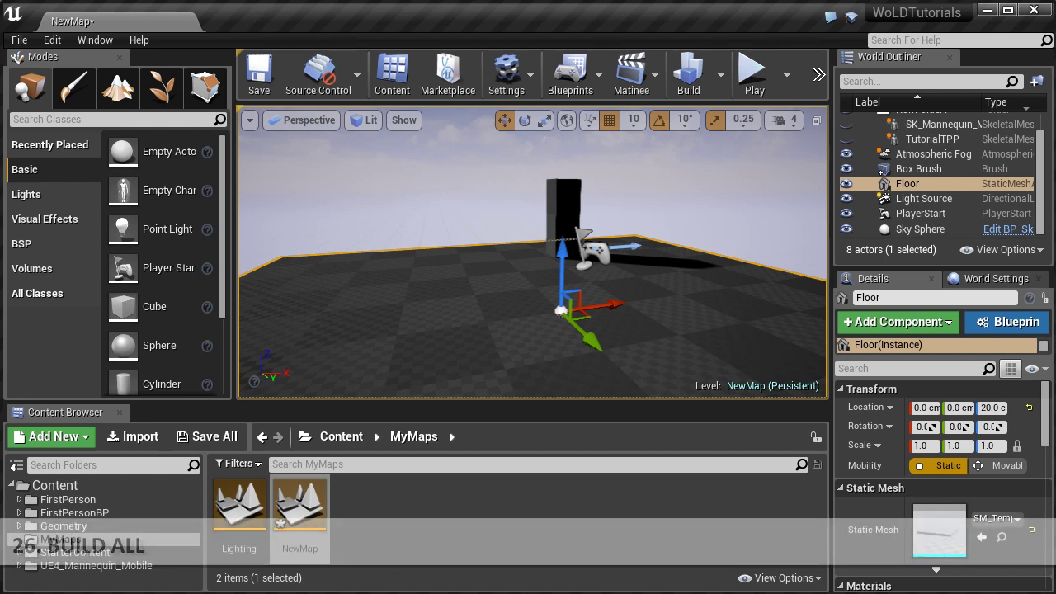
Open the Lighting map from the MyMaps folder.
double_click(240, 504)
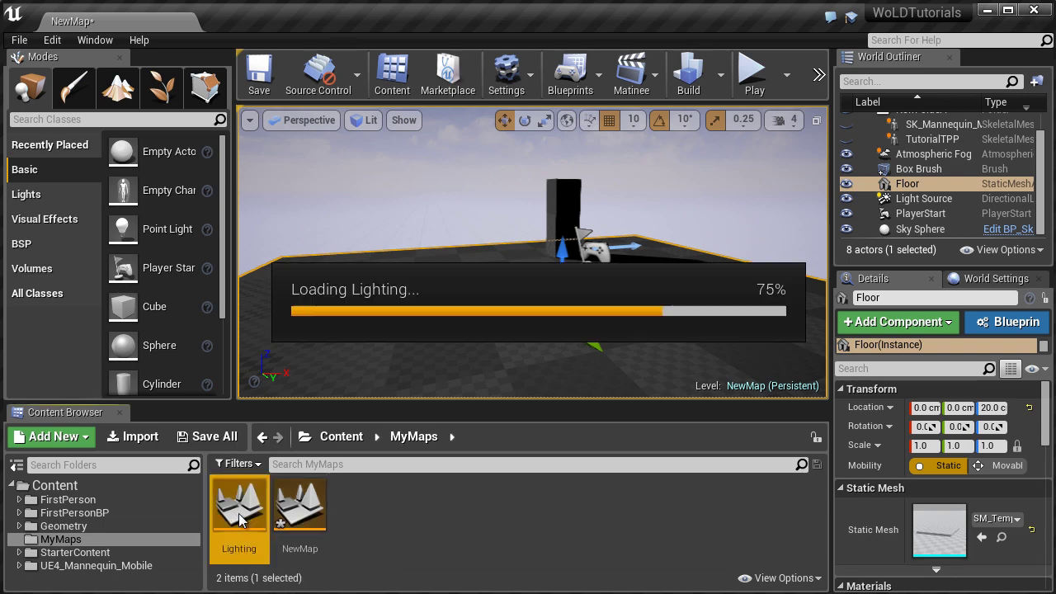
left_click(710, 462)
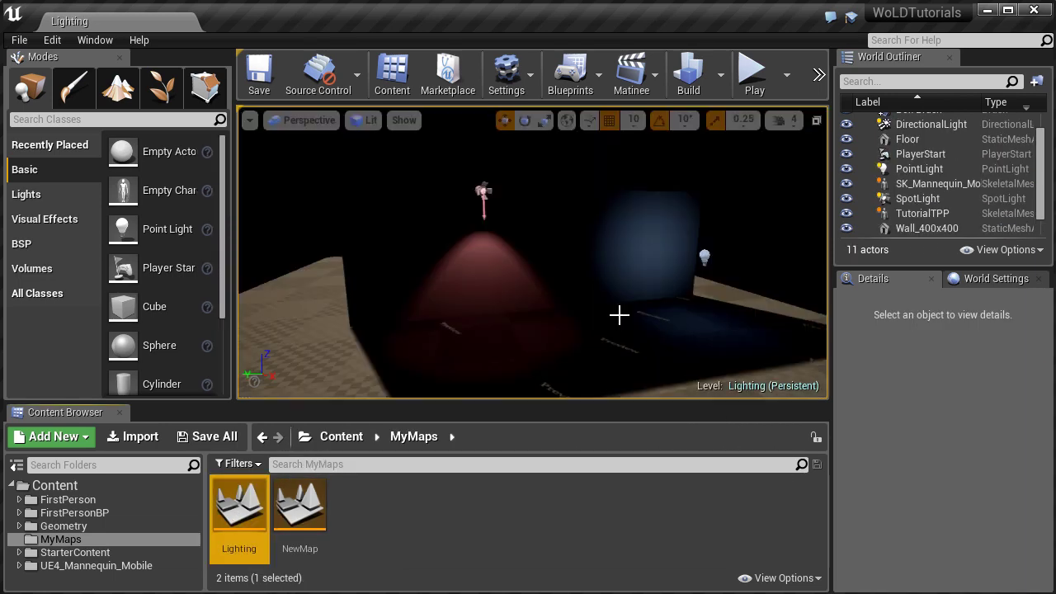
Set the lighting build quality of the Lighting map to Preview.
scroll(619, 313, "down", 8)
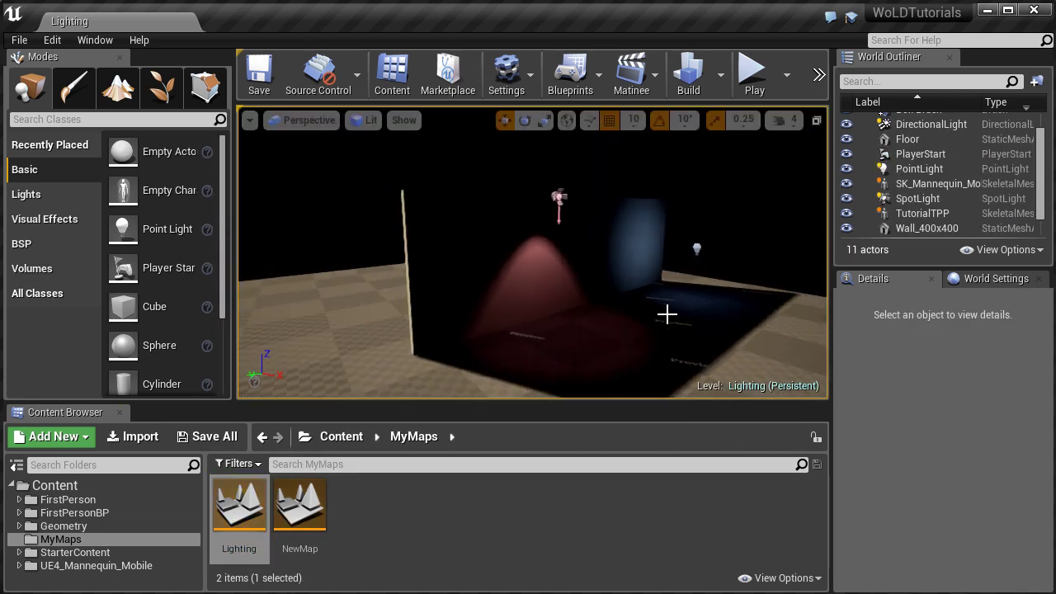
right_click_drag(668, 286, 616, 315)
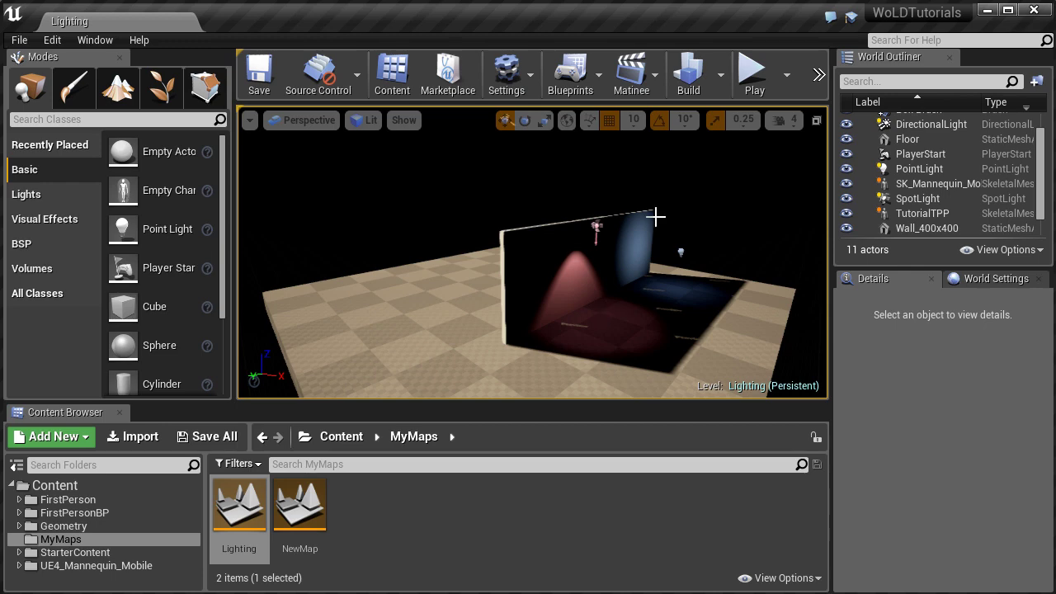
left_click(721, 75)
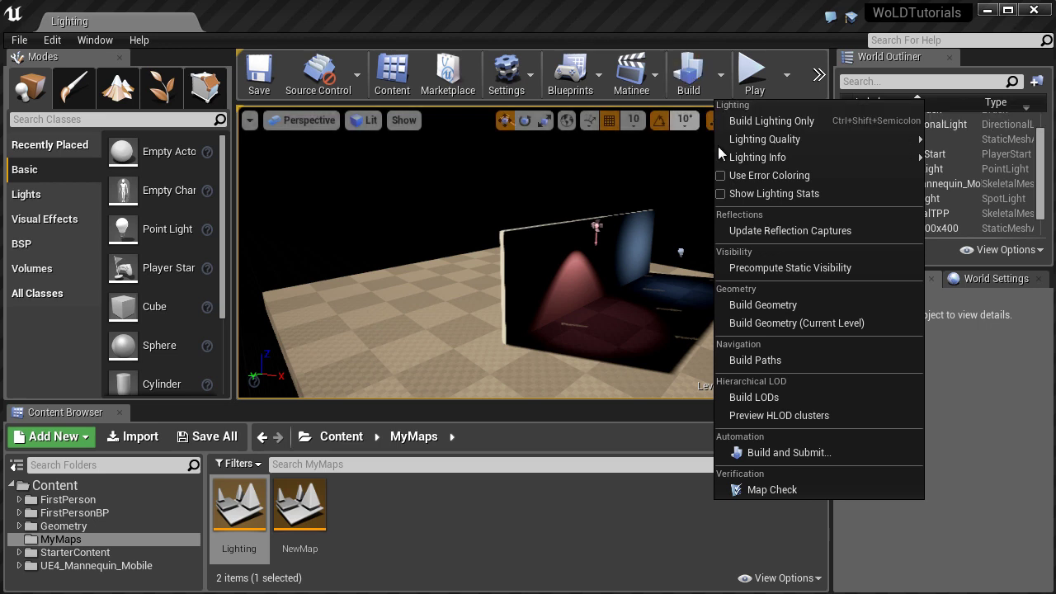
mouse_move(772, 145)
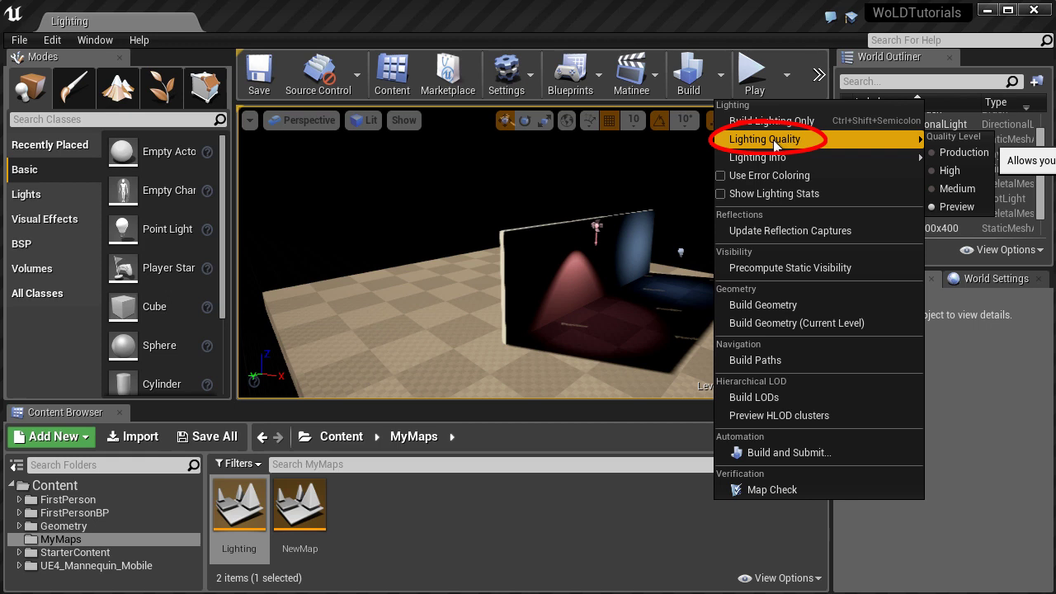
left_click(958, 206)
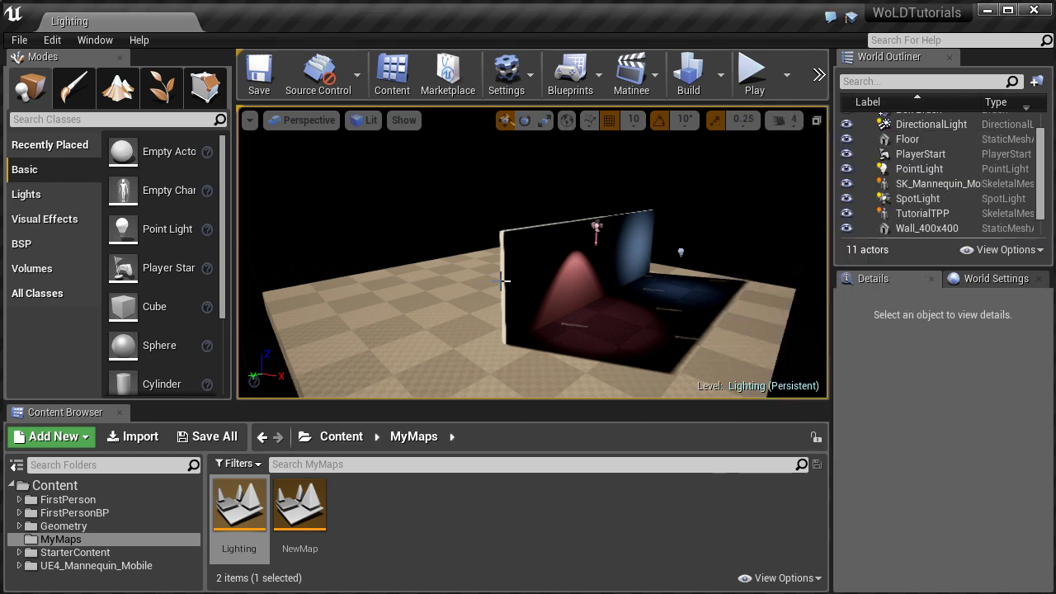
Playtest the Lighting map from a spot on the floor beside the wall to check its lighting status, and end the session.
right_click_drag(513, 280, 505, 227)
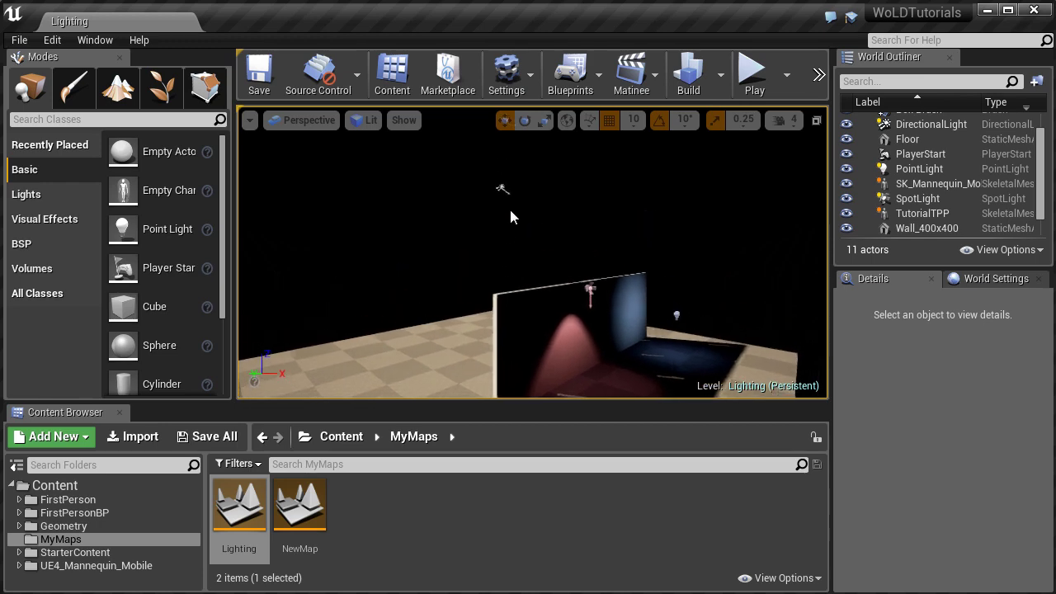
right_click_drag(501, 190, 593, 330)
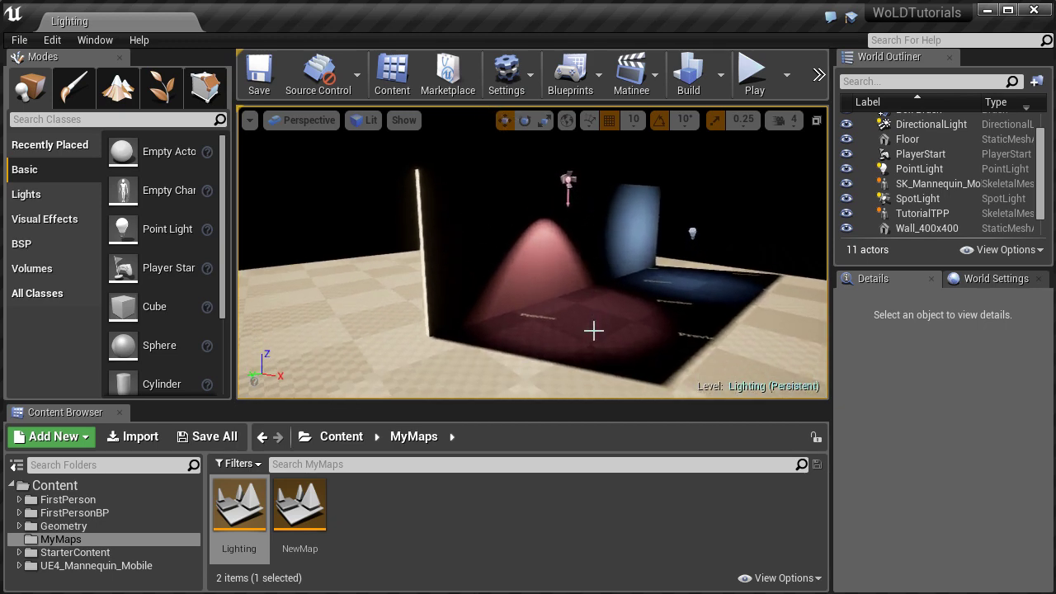
right_click_drag(575, 278, 365, 290)
right_click(377, 304)
right_click(350, 380)
mouse_move(399, 368)
left_click(400, 332)
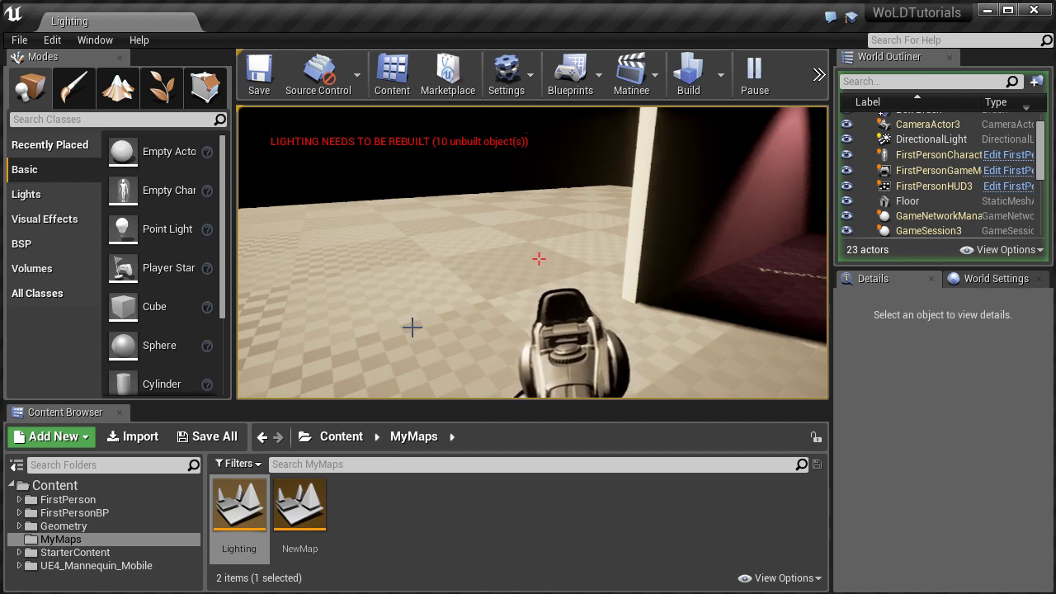
key("Escape")
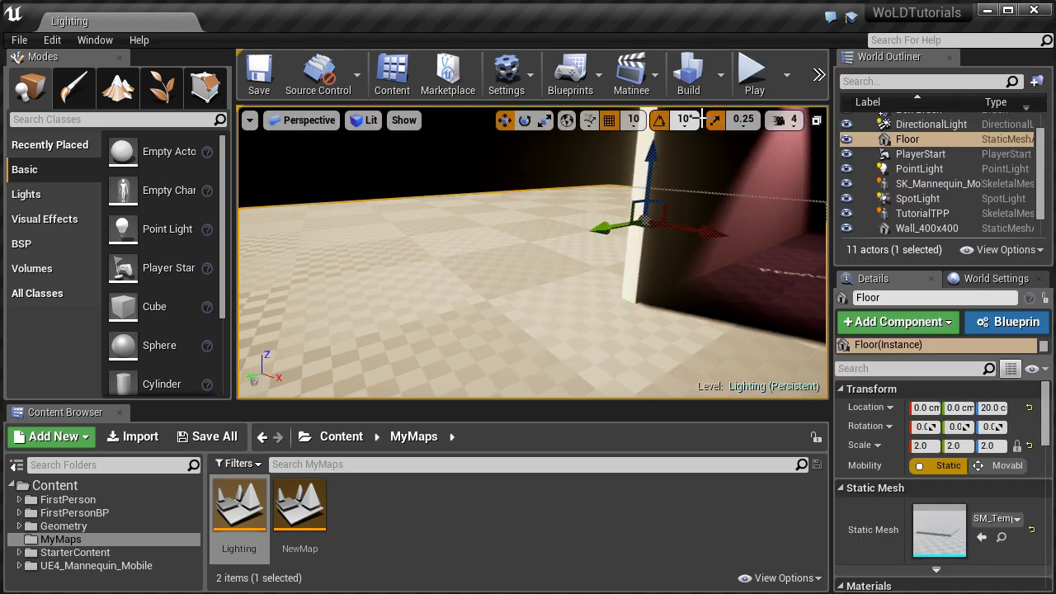
Build the Lighting map and inspect the lit wall and floor around the red and blue lights.
mouse_move(643, 355)
right_mouse_down()
mouse_move(663, 330)
mouse_move(672, 278)
mouse_move(642, 351)
right_mouse_up()
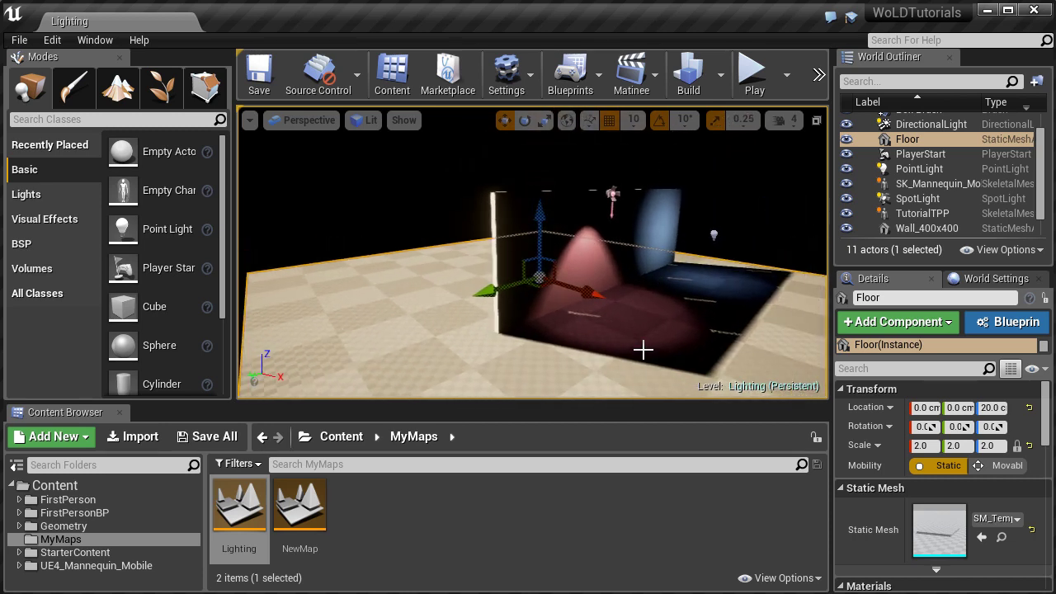
left_click(700, 92)
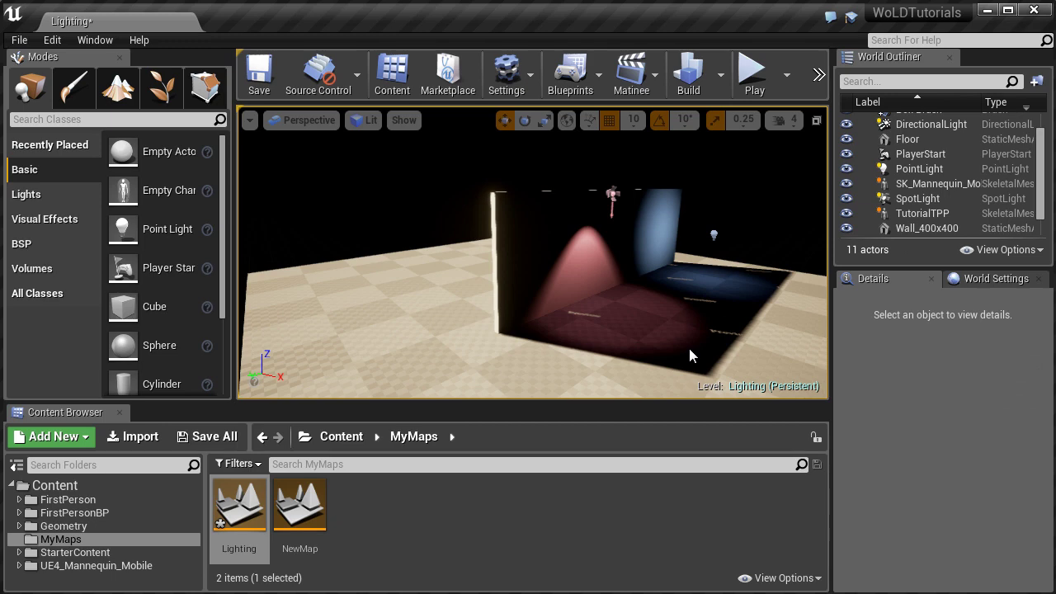
right_click_drag(690, 350, 611, 352)
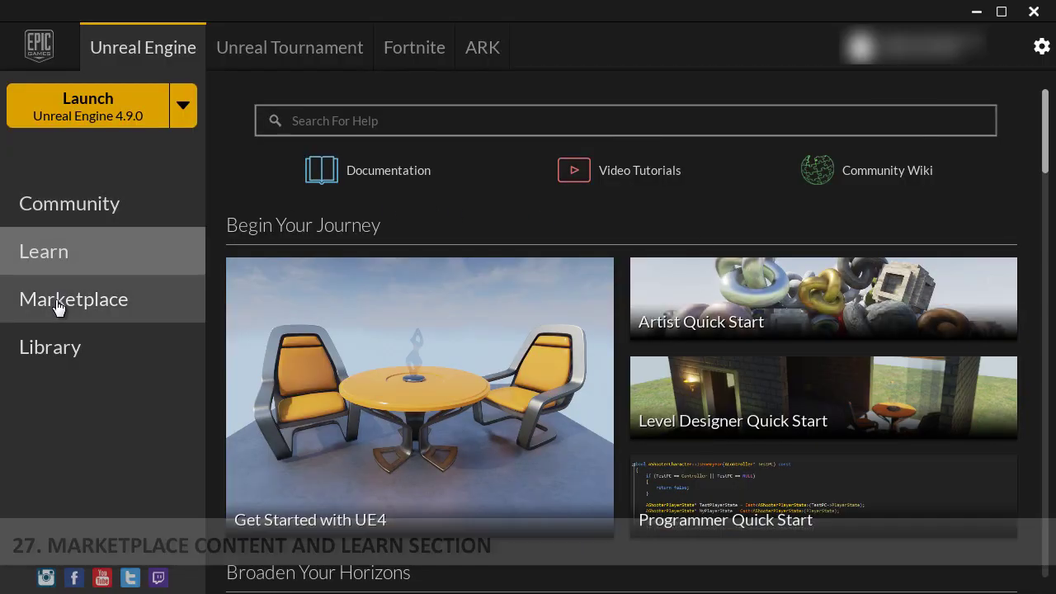
Switch to the Epic Games Launcher, view the Marketplace offers, and browse the Learn section's guides and sample projects.
left_click(59, 307)
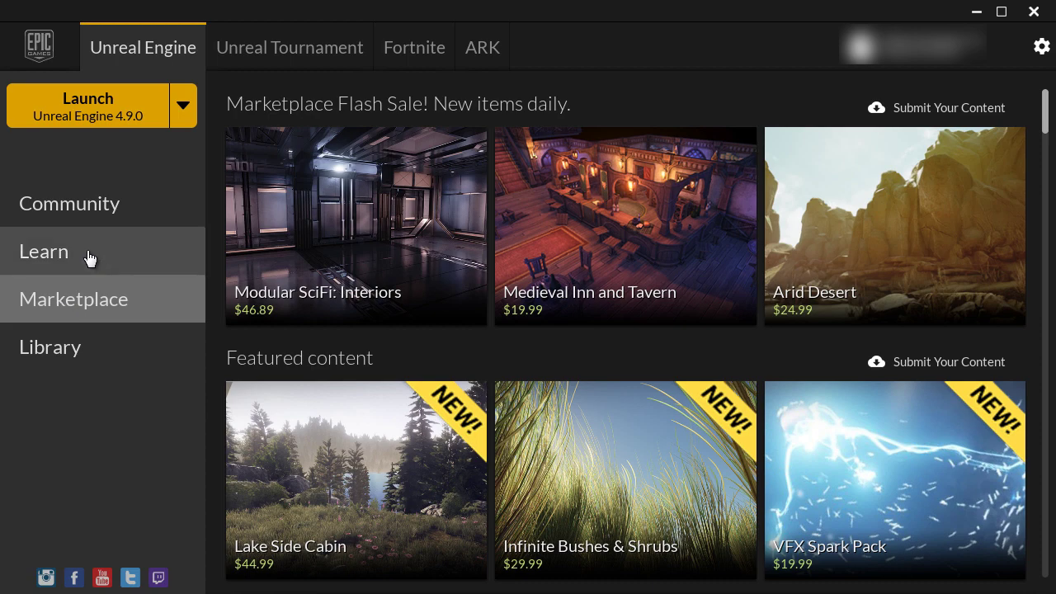
left_click(85, 258)
scroll(660, 396, "down", 2)
scroll(687, 449, "down", 5)
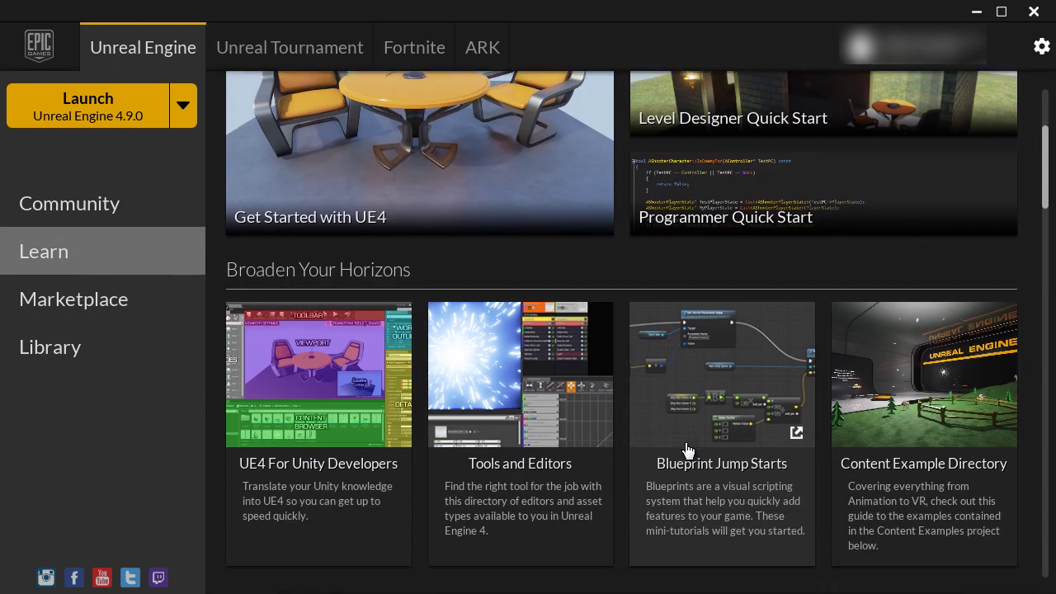
scroll(688, 449, "down", 1)
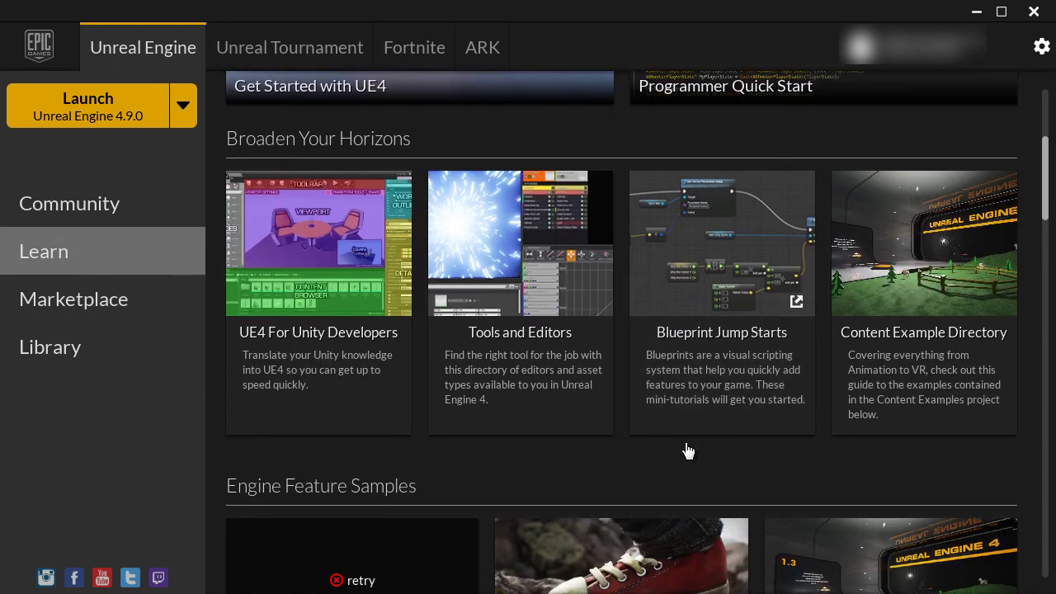
scroll(687, 449, "down", 1)
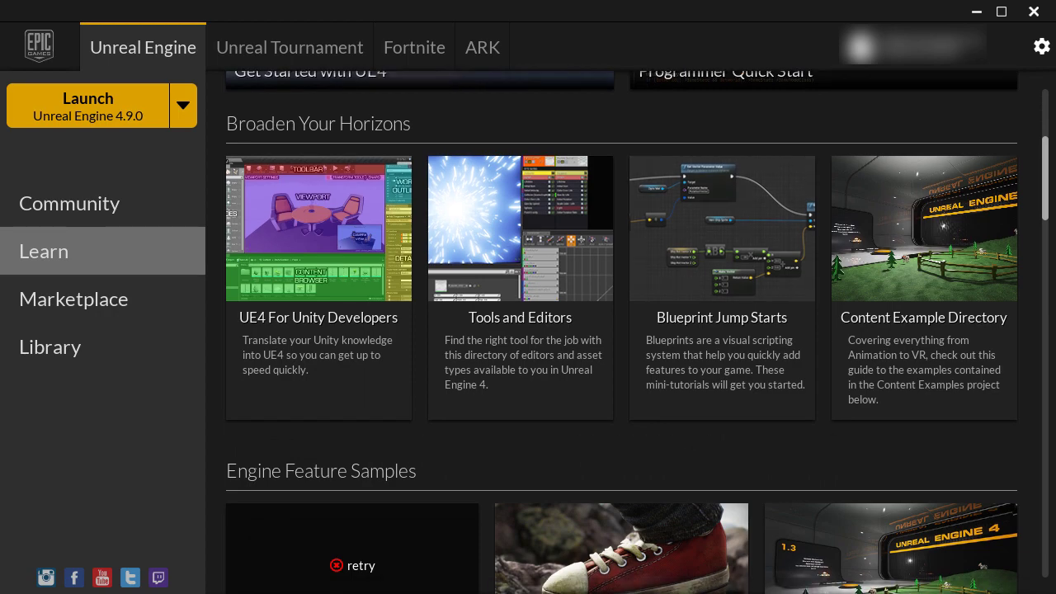
scroll(847, 281, "down", 13)
scroll(729, 345, "down", 1)
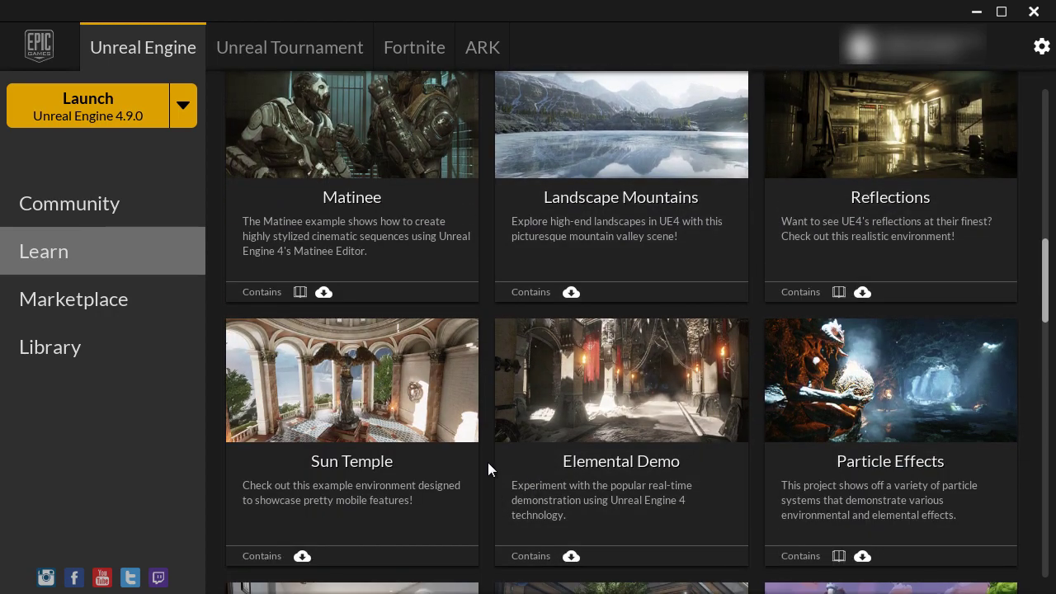